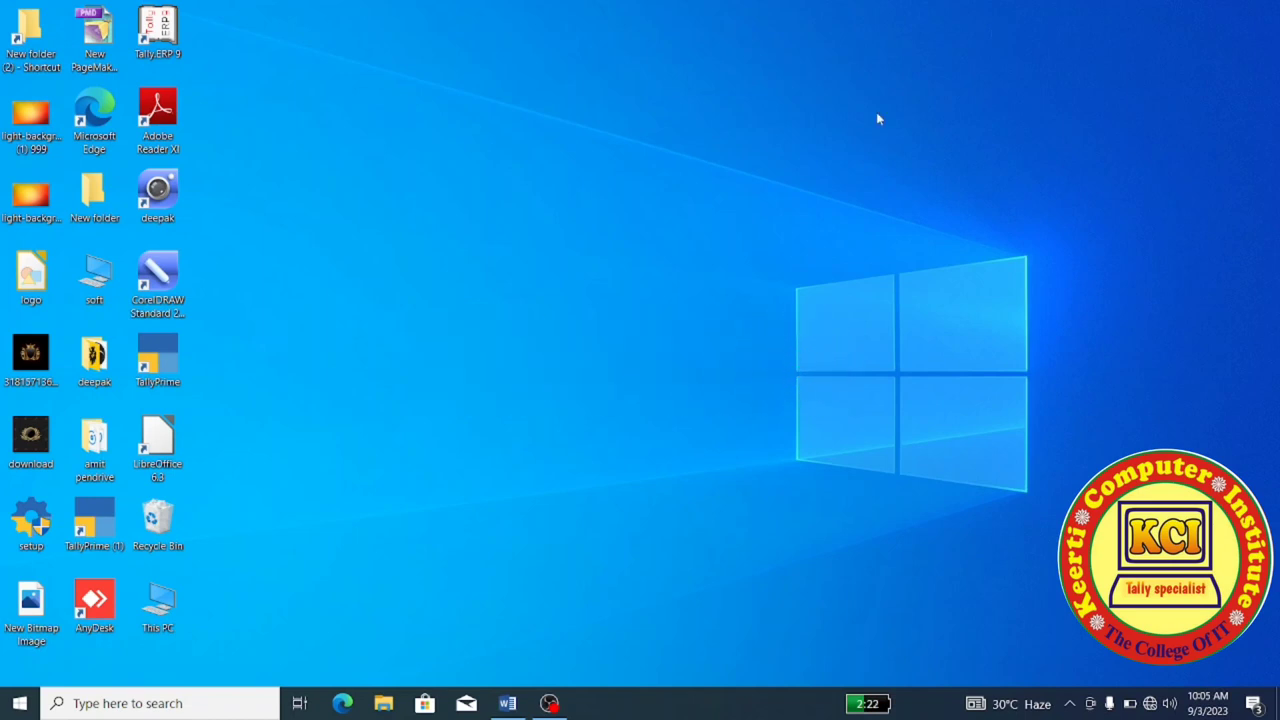
# Step: Start a blank Word document and show the Insert ribbon
pyautogui.click(509, 707)
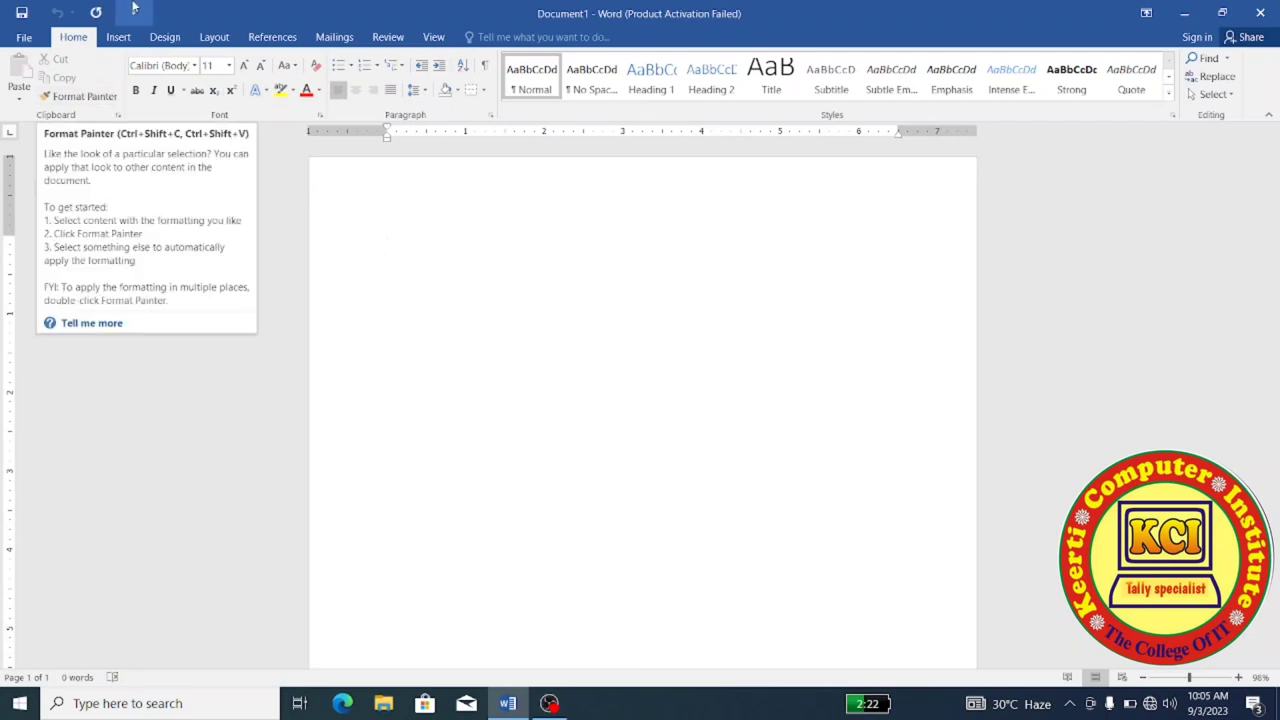
pyautogui.click(118, 38)
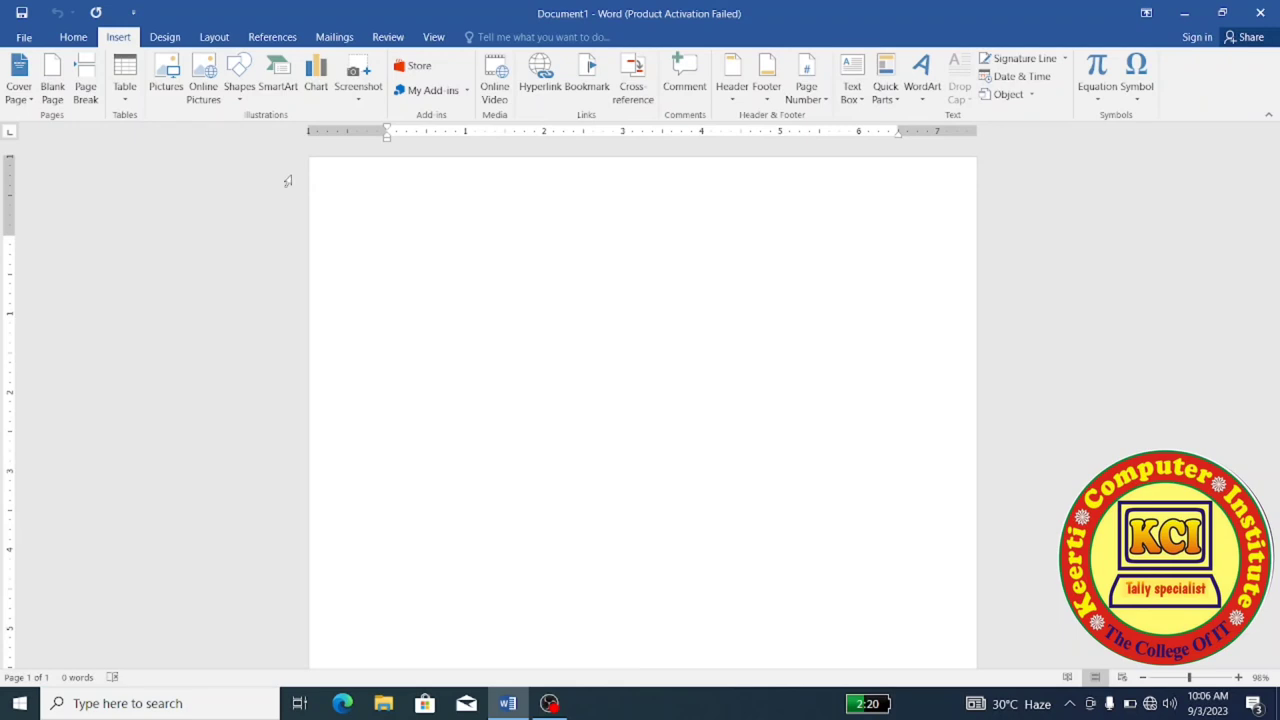
# Step: Insert the Banded cover page and select its group of blue bars
pyautogui.click(31, 103)
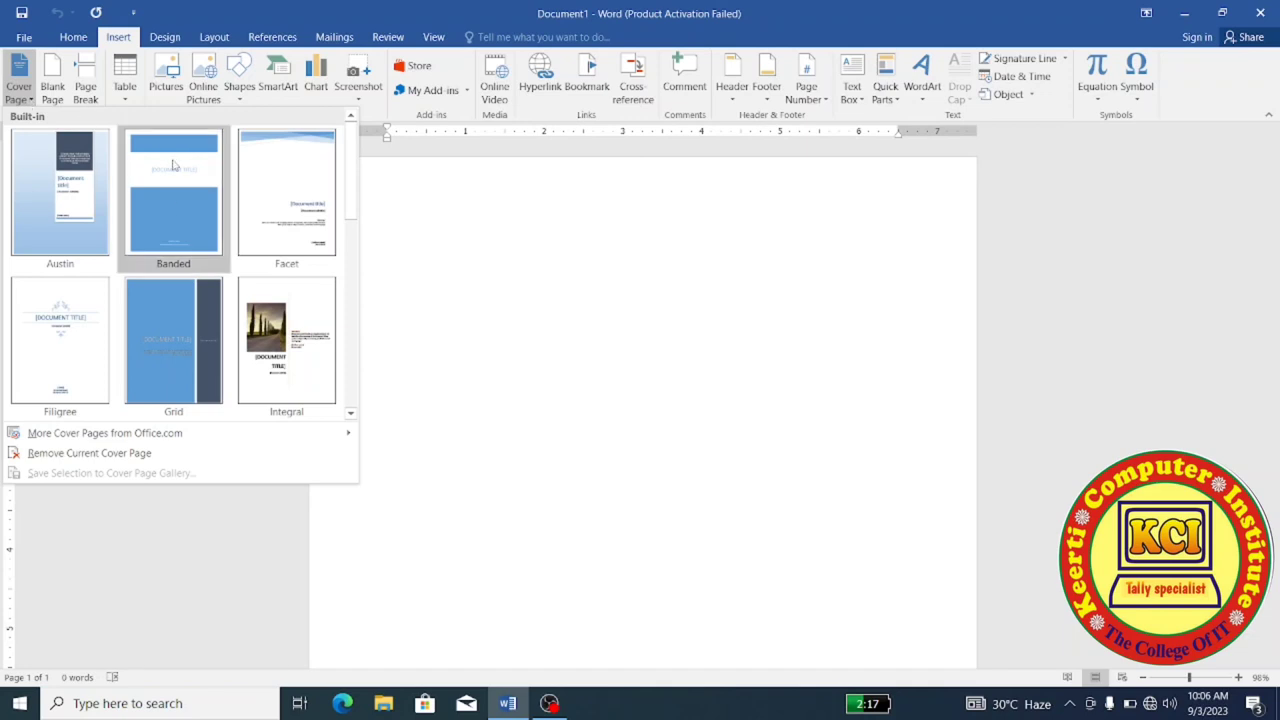
pyautogui.click(179, 235)
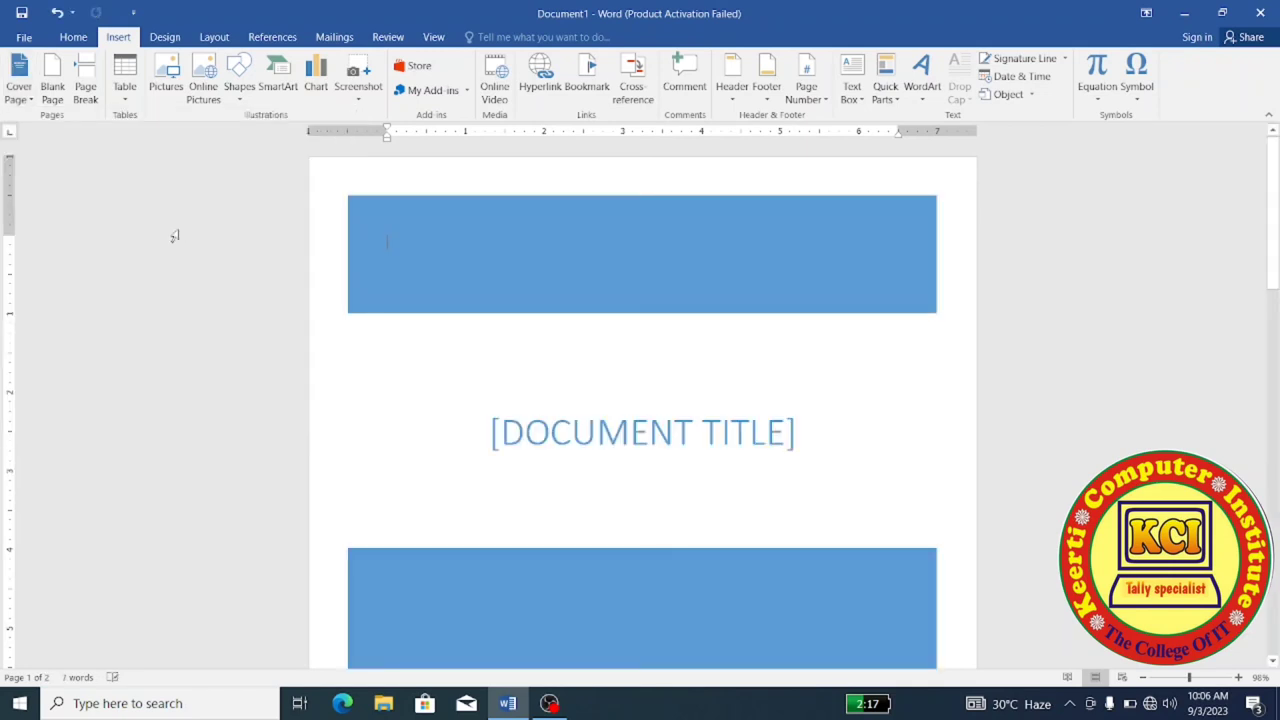
pyautogui.scroll(-1, 1274, 224)
pyautogui.moveTo(1274, 224)
pyautogui.mouseDown()
pyautogui.moveTo(1258, 360)
pyautogui.moveTo(1263, 205)
pyautogui.mouseUp()
pyautogui.click(474, 237)
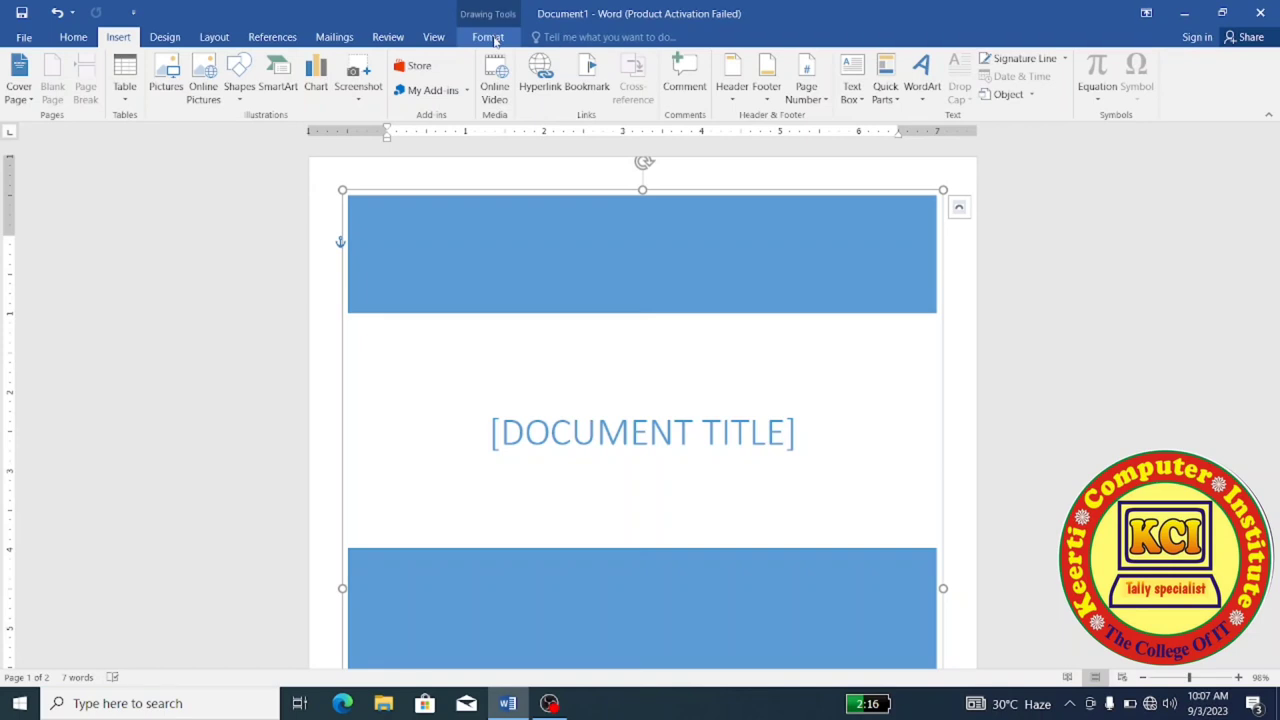
# Step: Ungroup the cover page's bar shapes
pyautogui.click(495, 40)
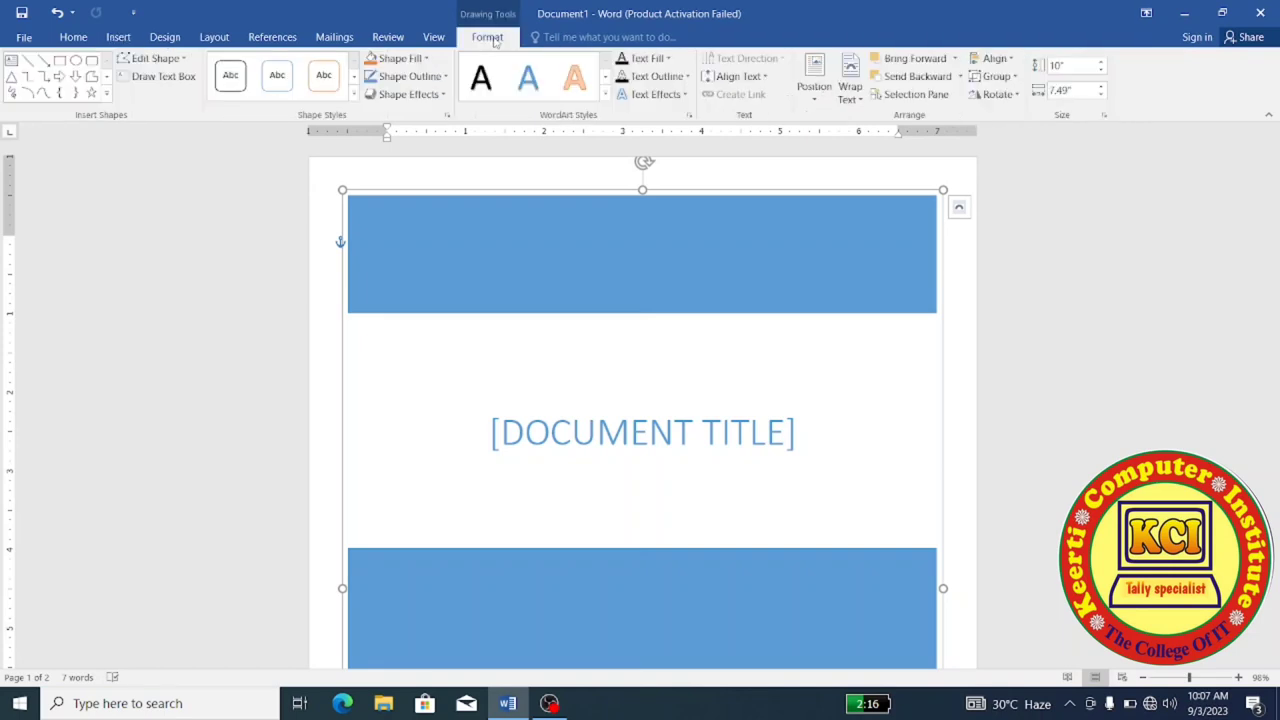
pyautogui.click(353, 92)
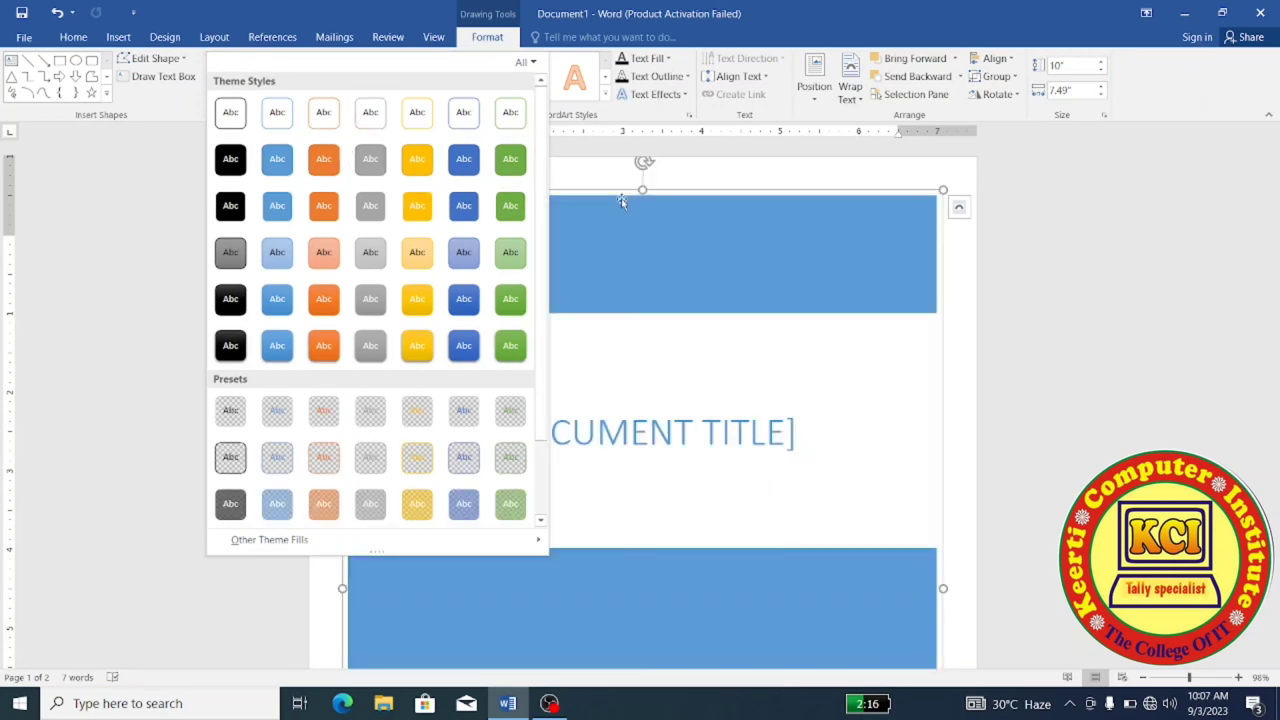
pyautogui.click(735, 178)
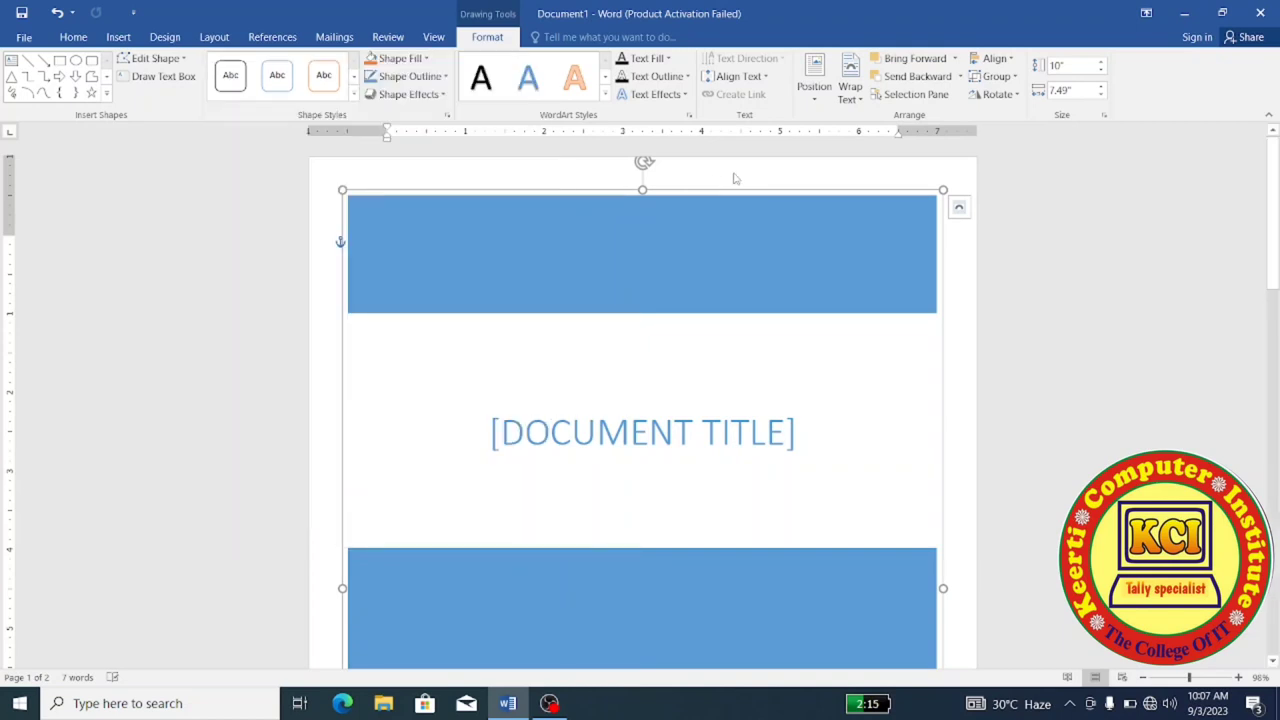
pyautogui.click(1016, 80)
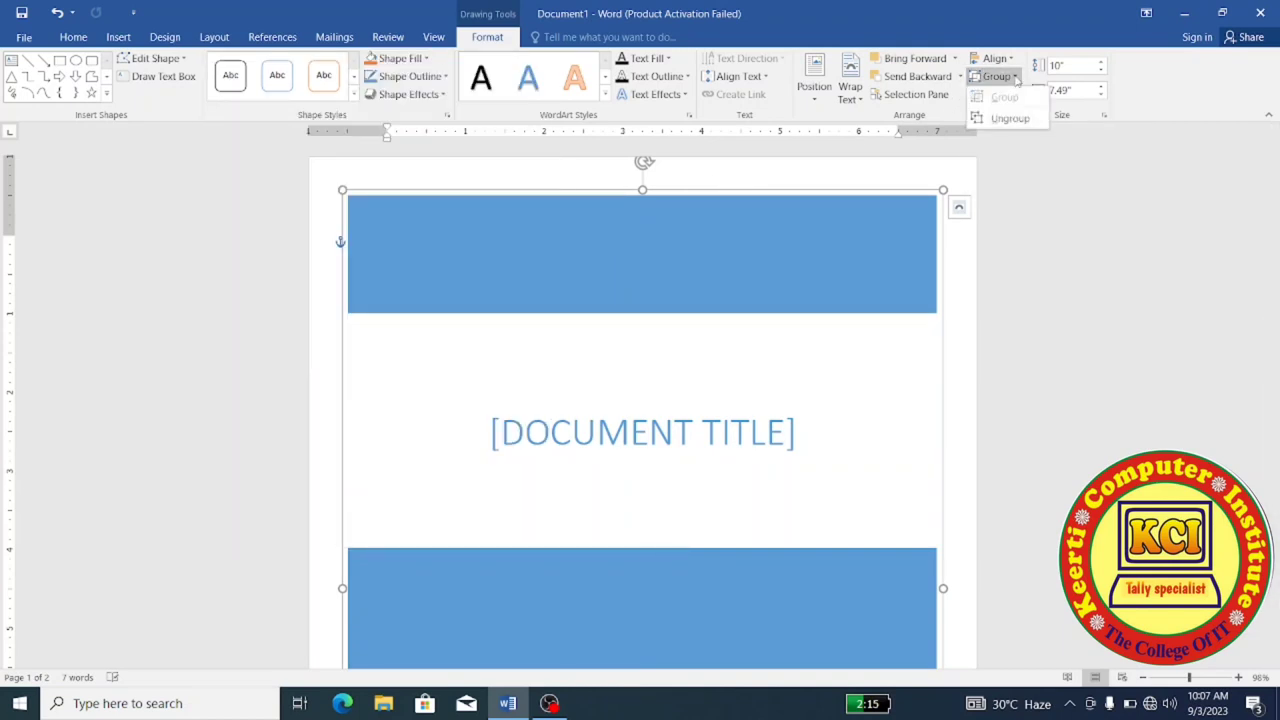
pyautogui.click(1012, 131)
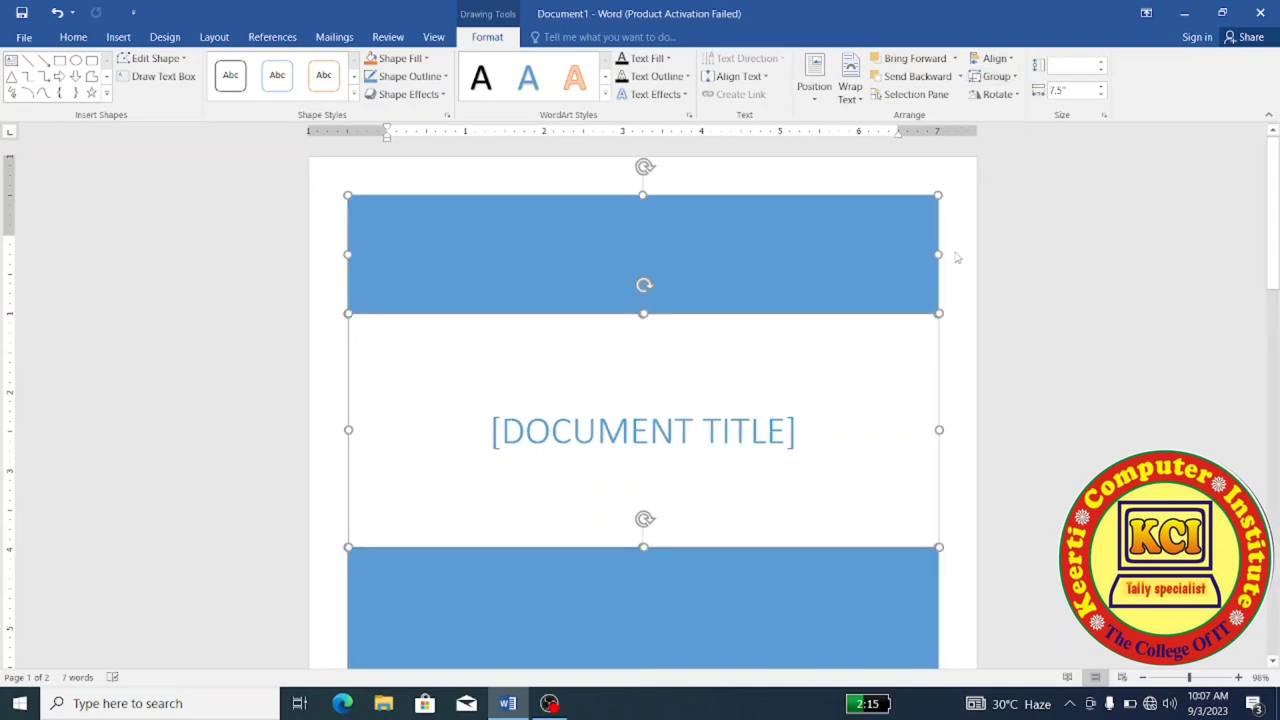
pyautogui.click(962, 250)
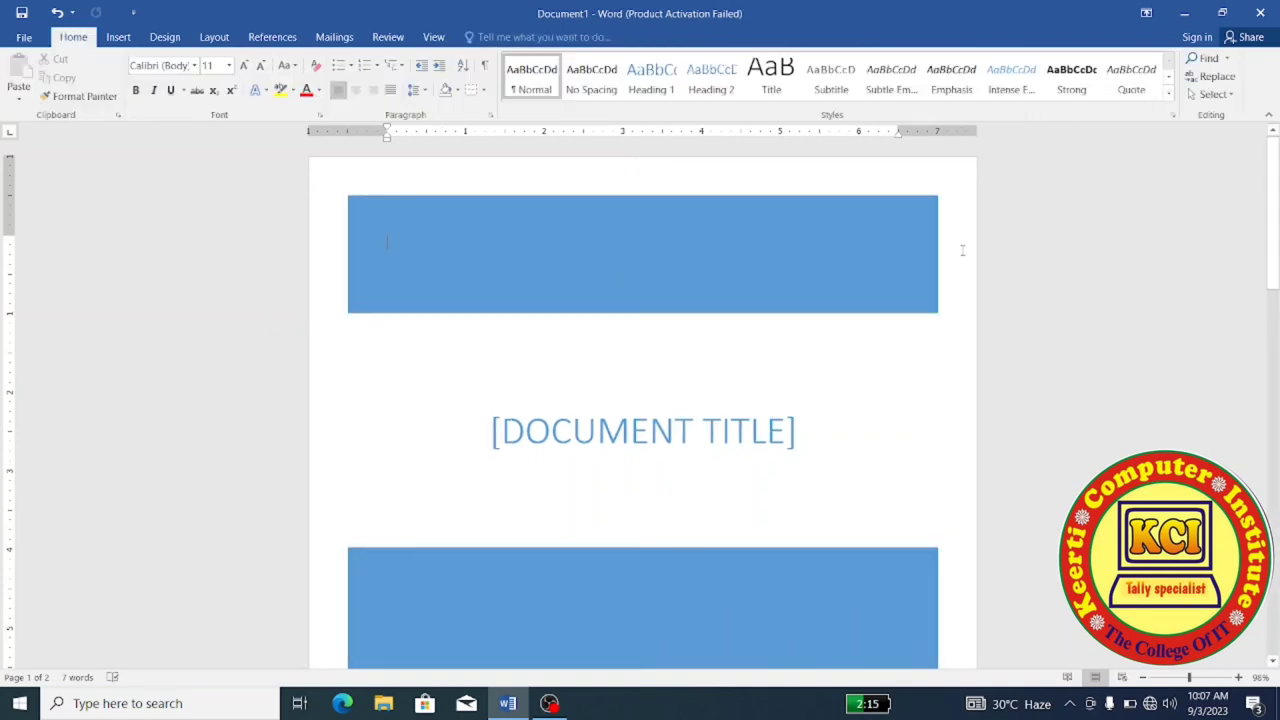
# Step: Give the top bar the Subtle Effect - Orange, Accent 2 shape style
pyautogui.click(793, 265)
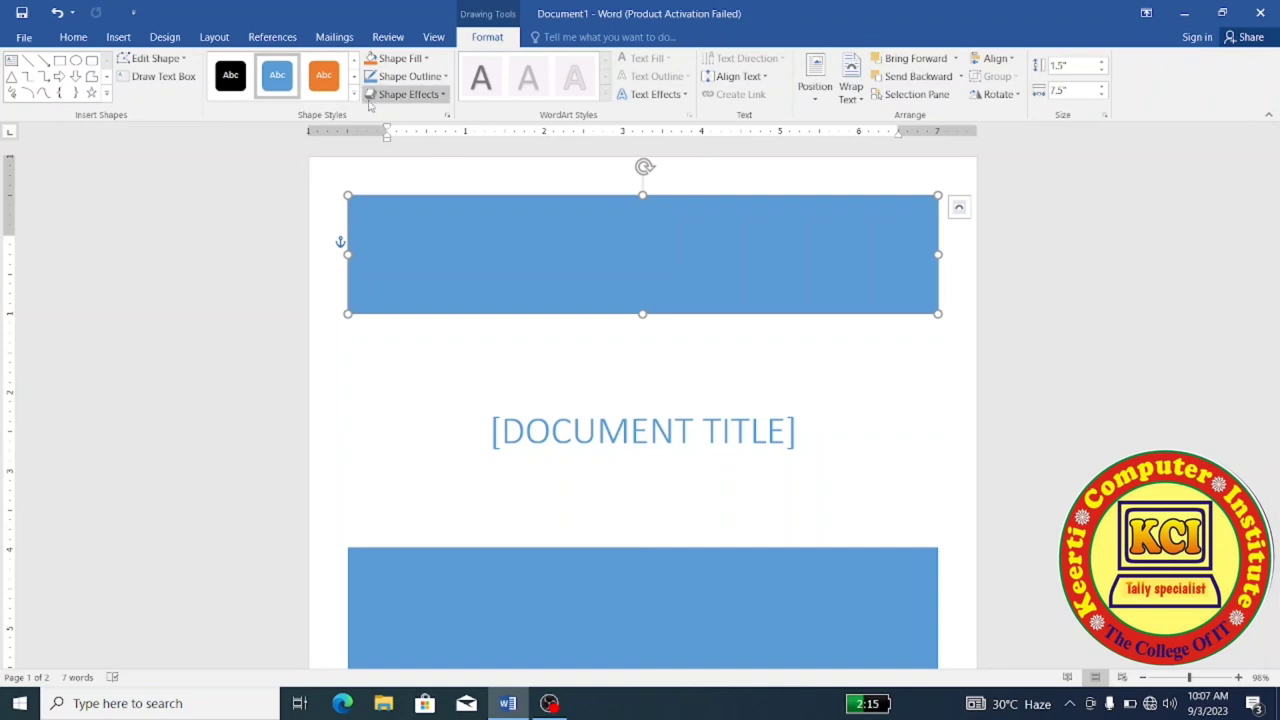
pyautogui.click(336, 89)
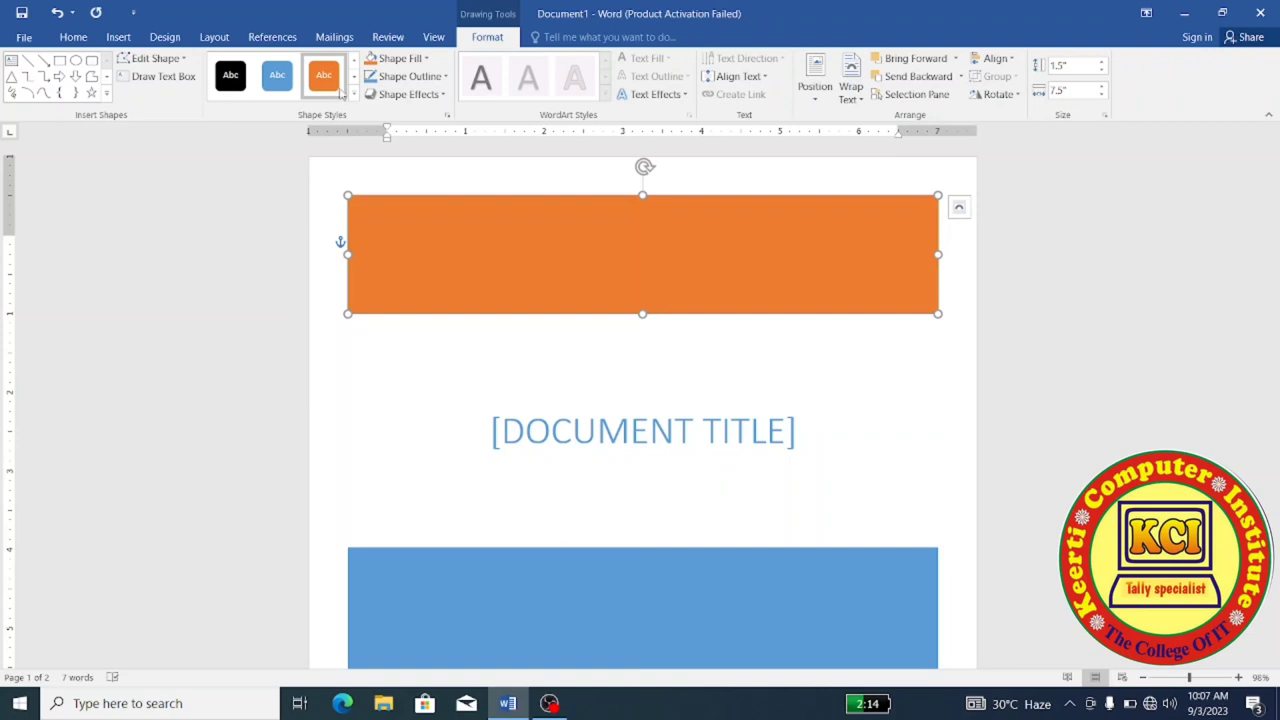
pyautogui.click(353, 95)
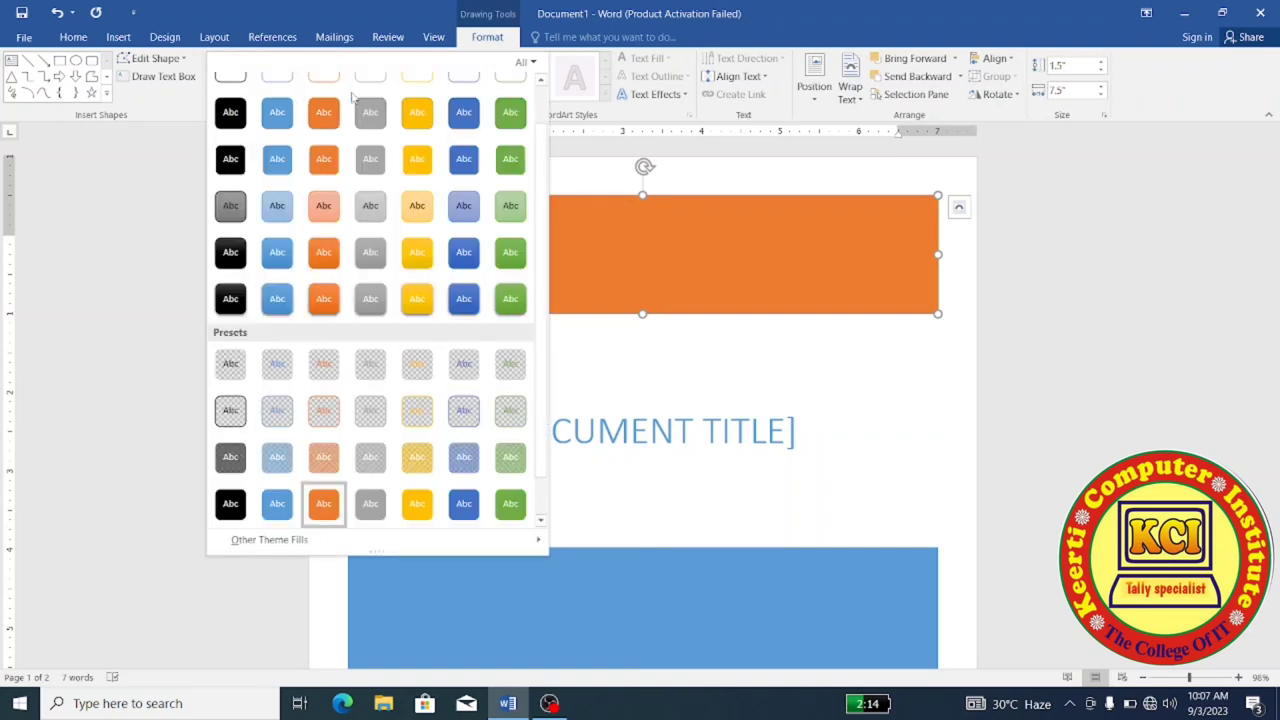
pyautogui.click(465, 165)
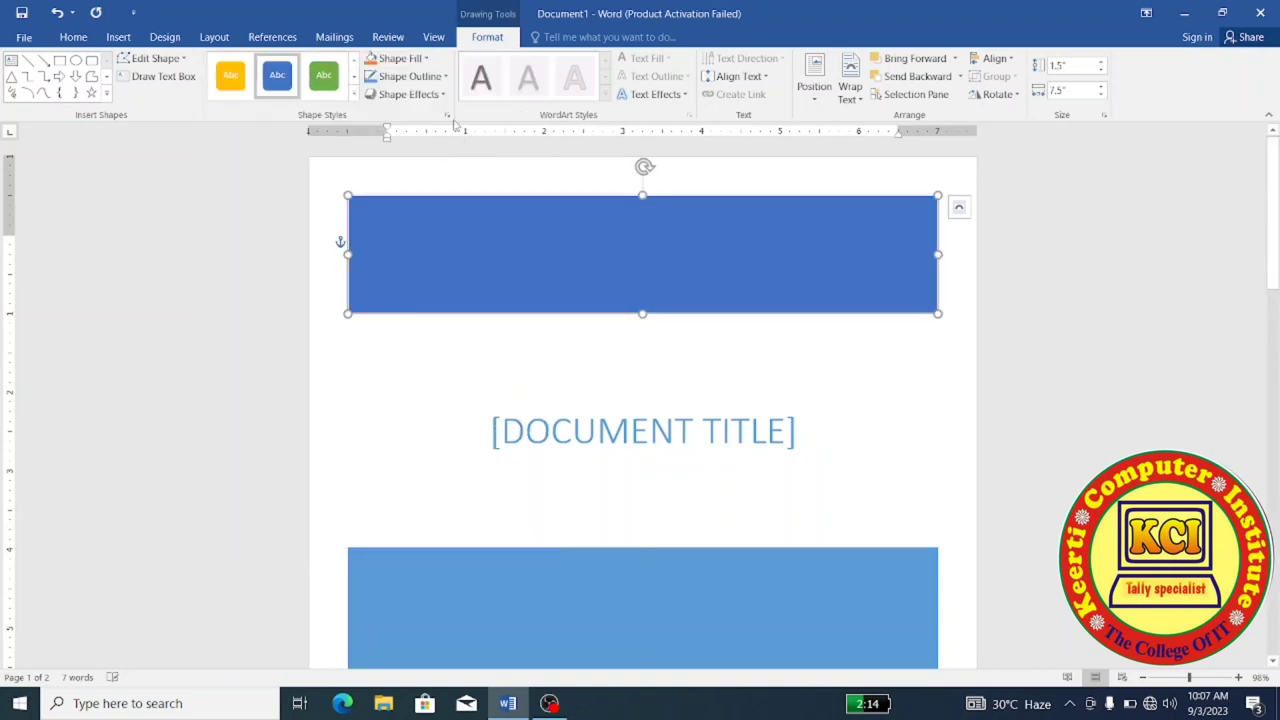
pyautogui.click(353, 95)
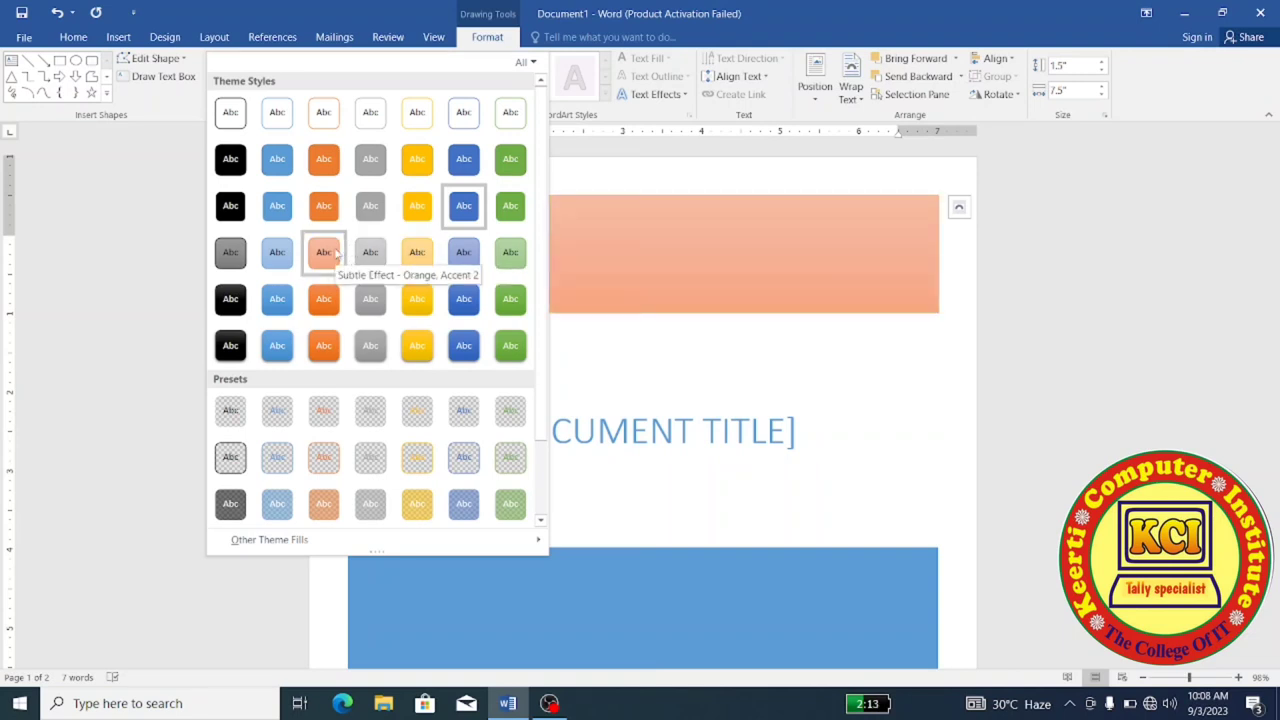
pyautogui.click(326, 254)
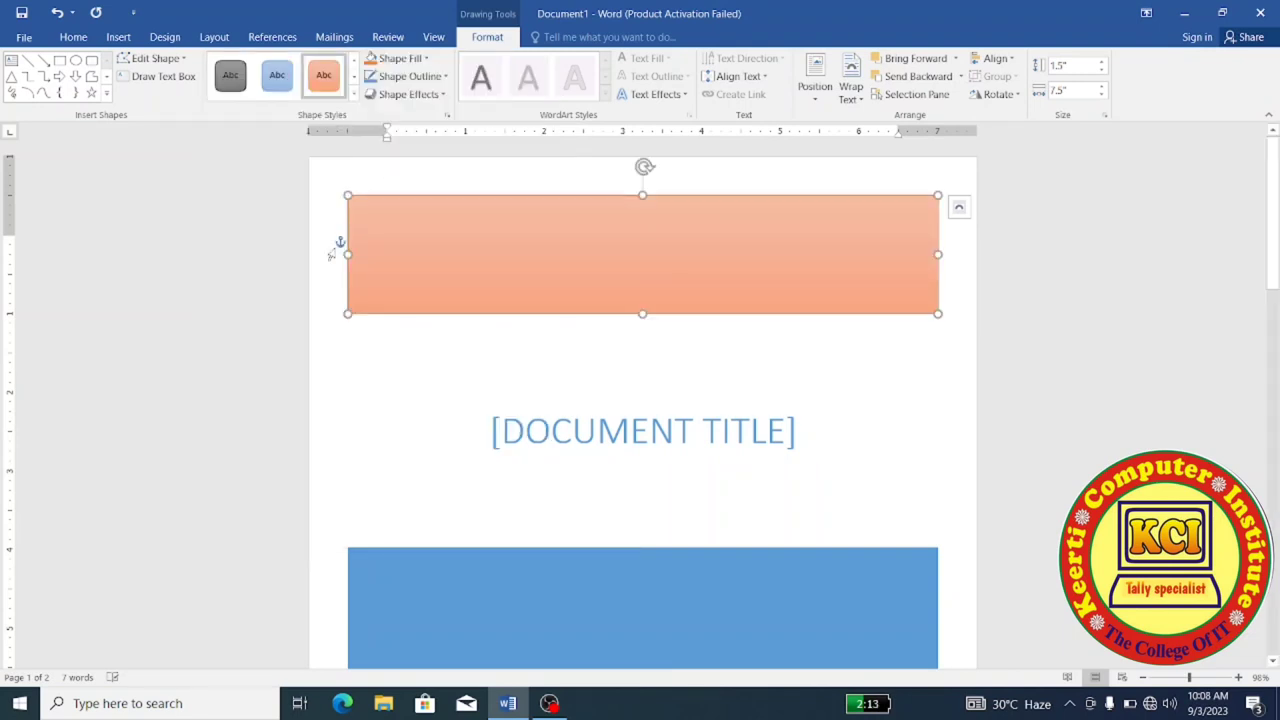
# Step: Apply an orange shape style to the bottom bar and bring up its gradient fill choices
pyautogui.click(472, 638)
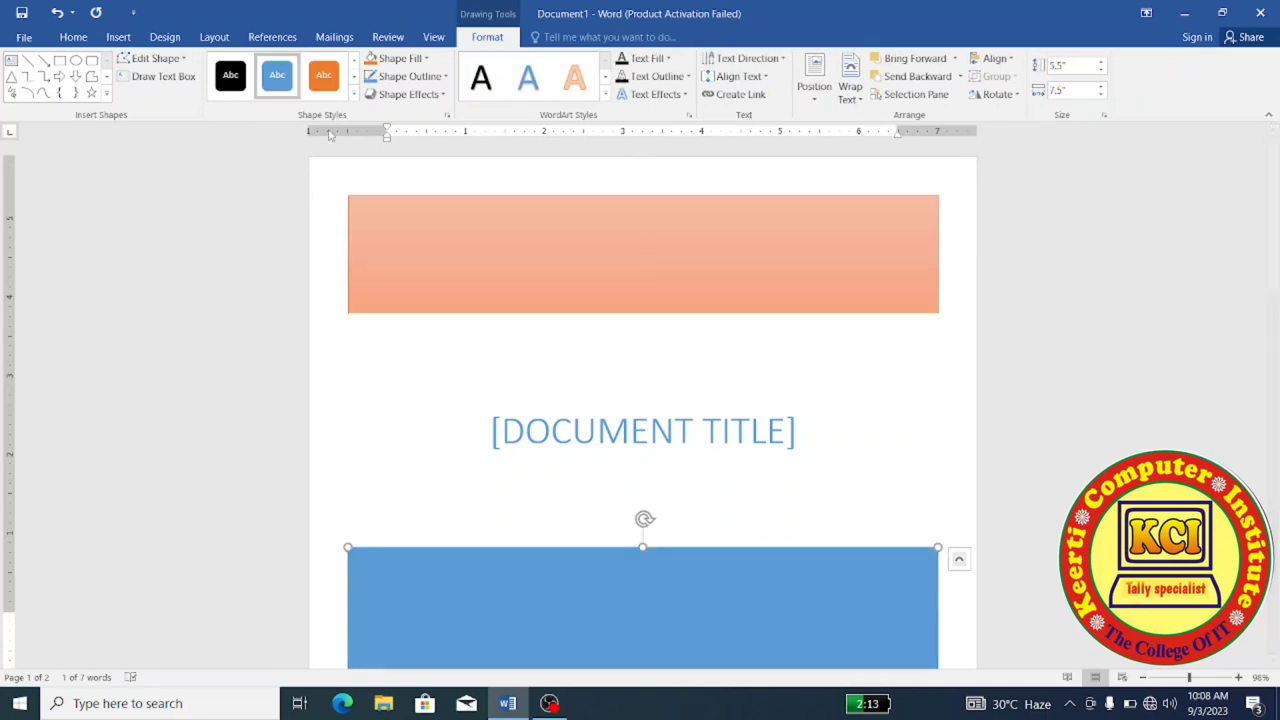
pyautogui.click(353, 97)
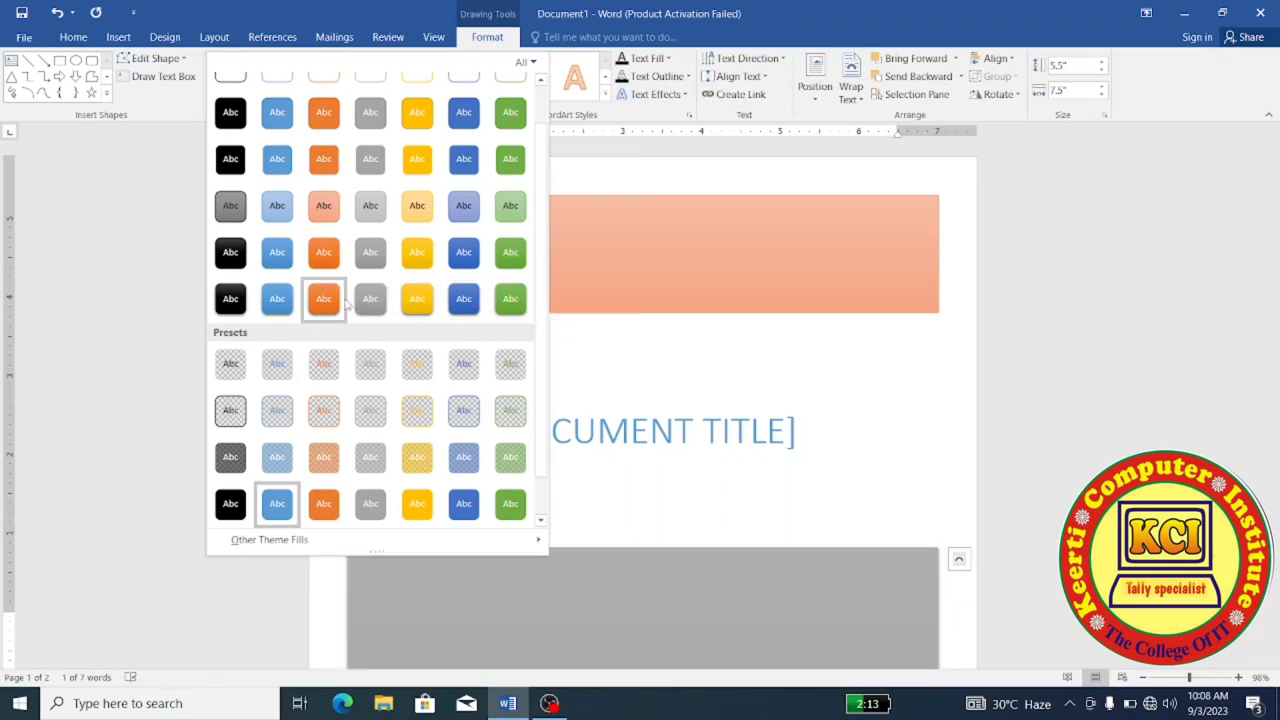
pyautogui.click(323, 298)
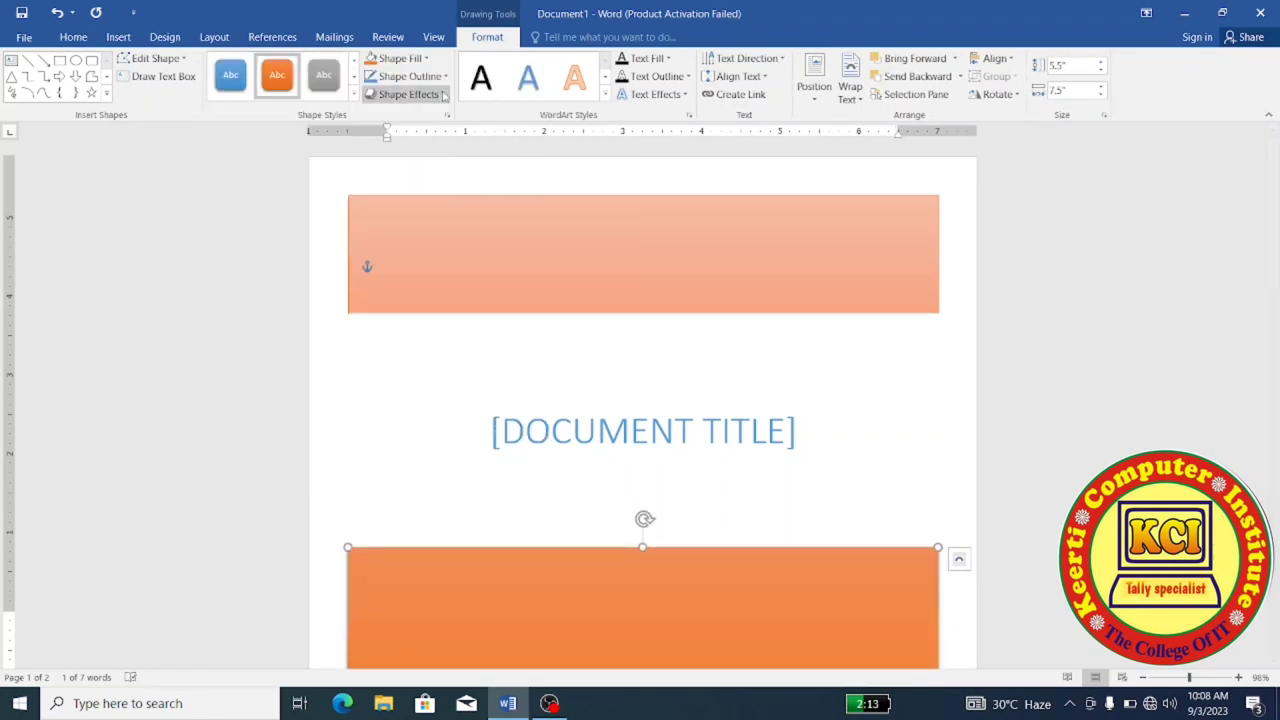
pyautogui.click(427, 60)
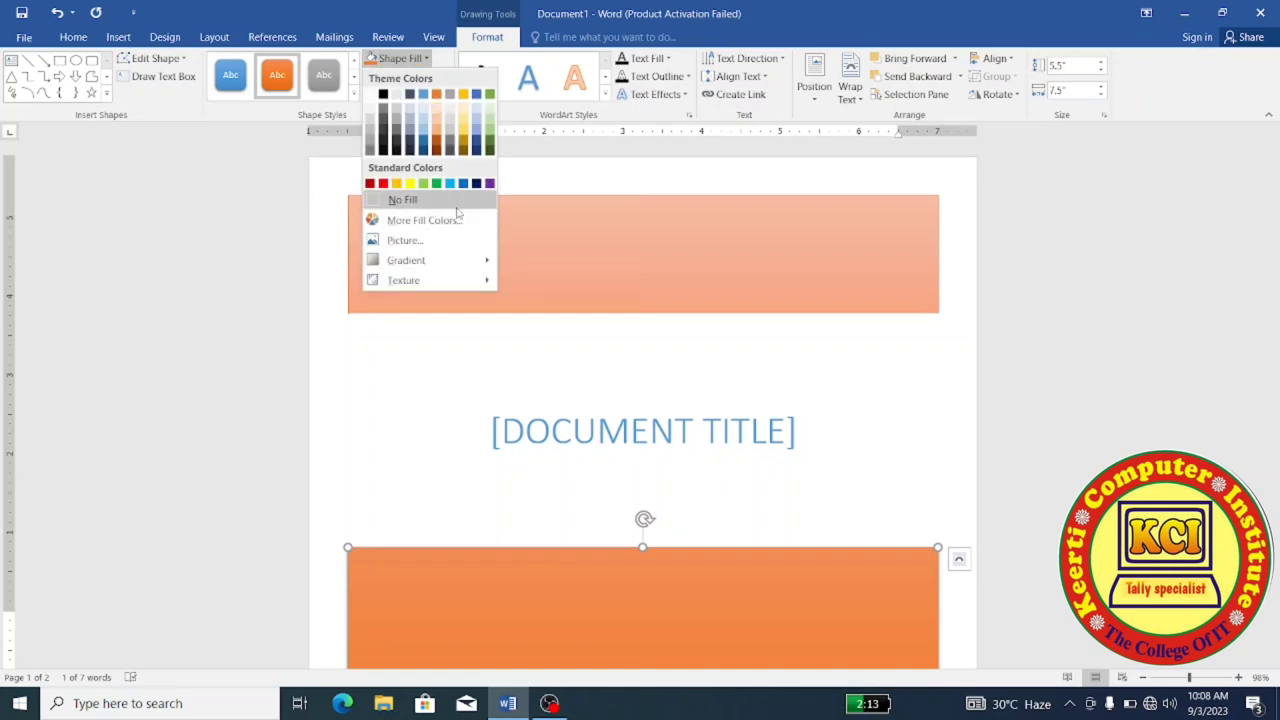
pyautogui.moveTo(447, 265)
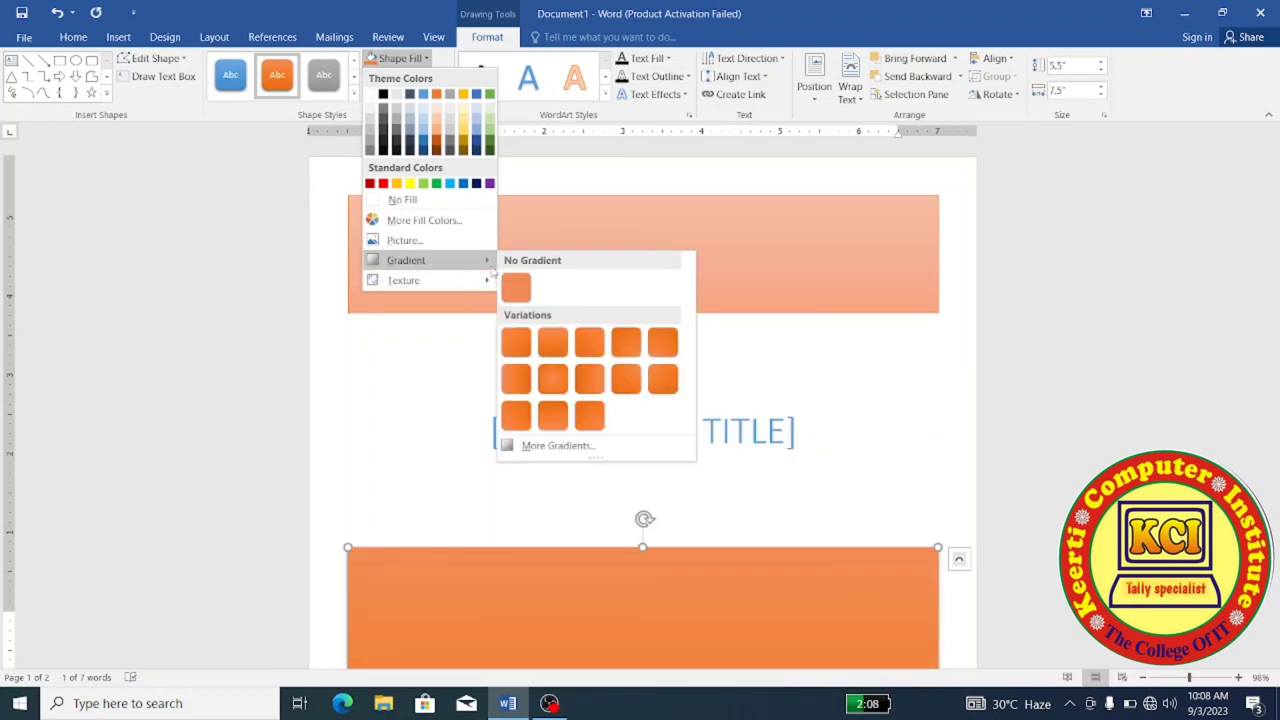
# Step: Set the bottom bar's first gradient stop to green, then select both bars
pyautogui.click(566, 452)
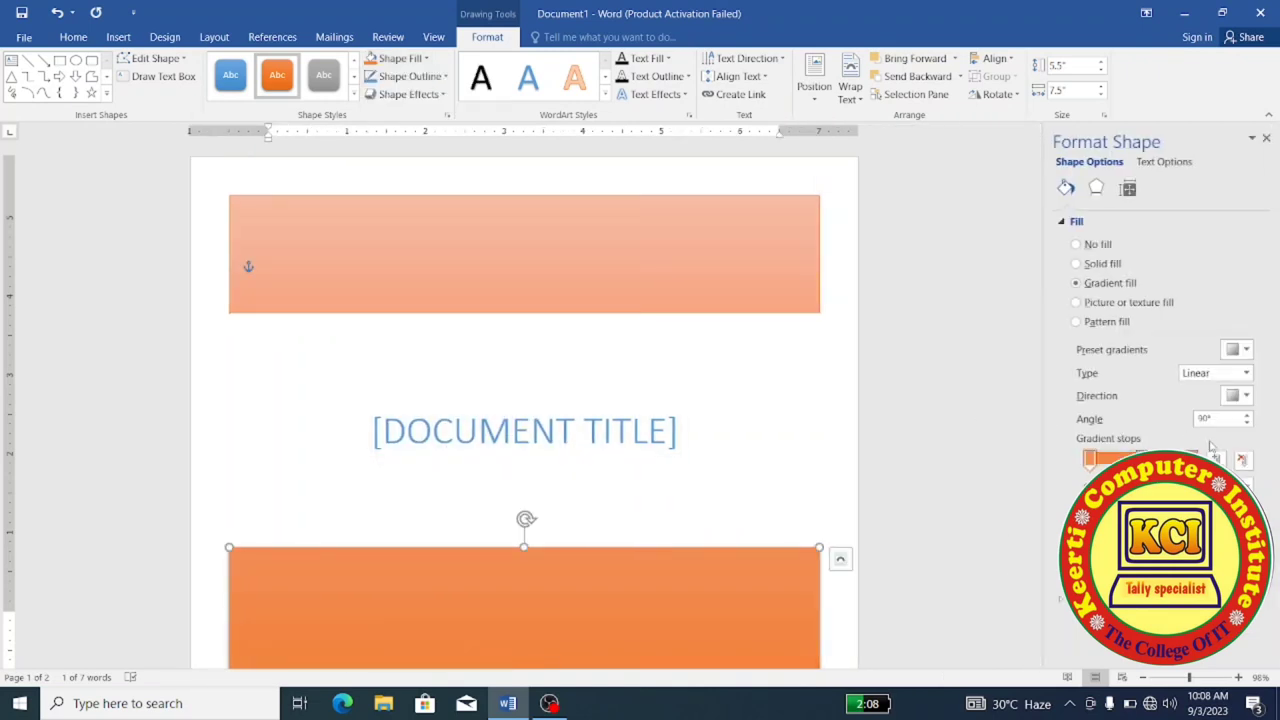
pyautogui.click(1244, 486)
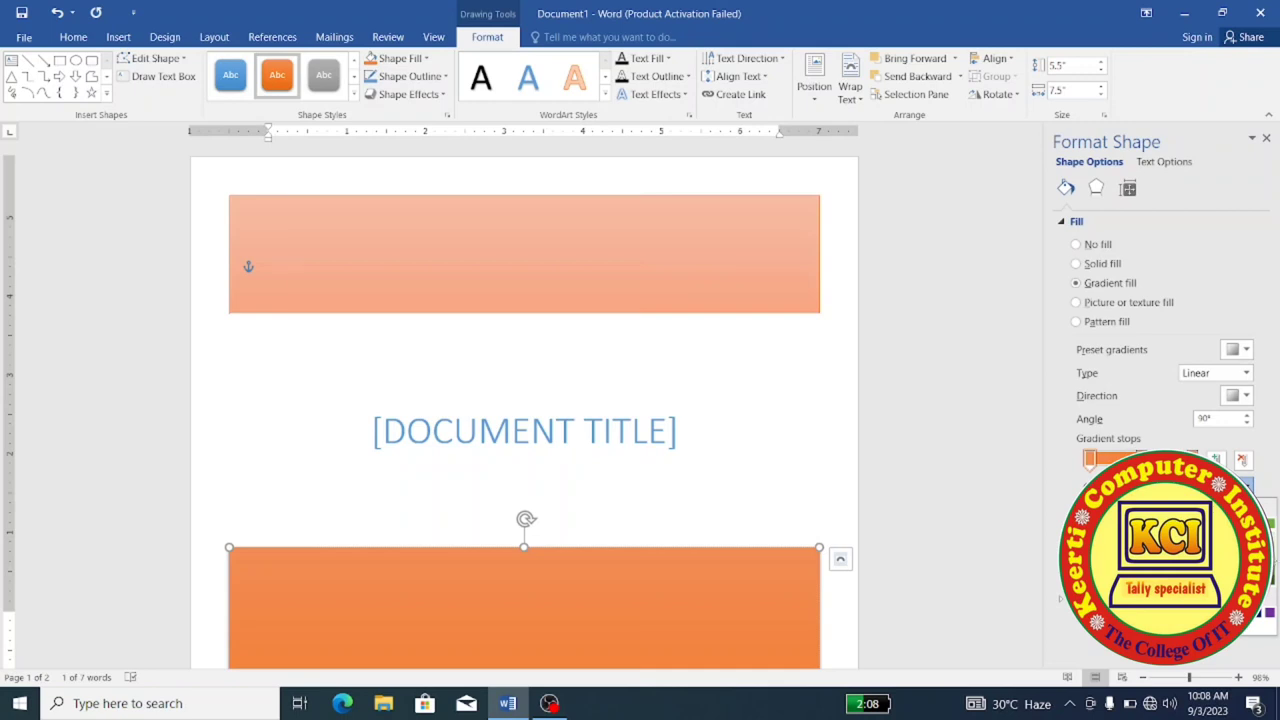
pyautogui.click(1268, 556)
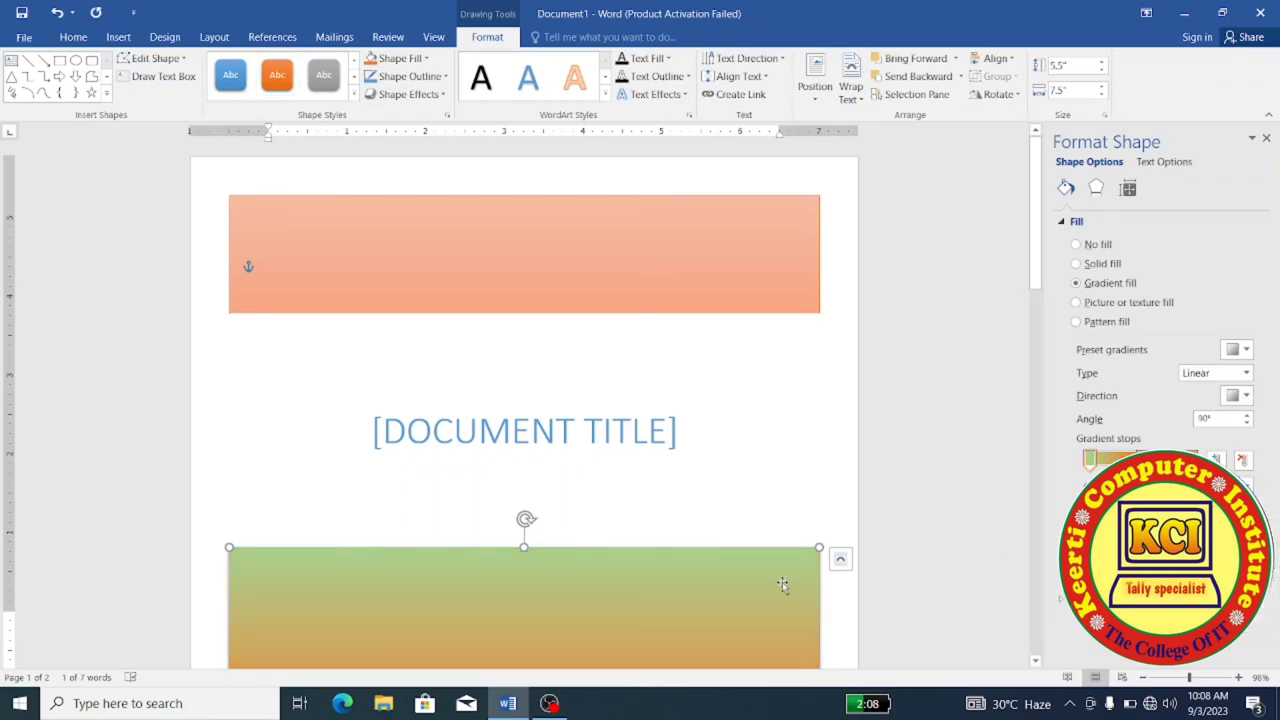
pyautogui.click(1266, 139)
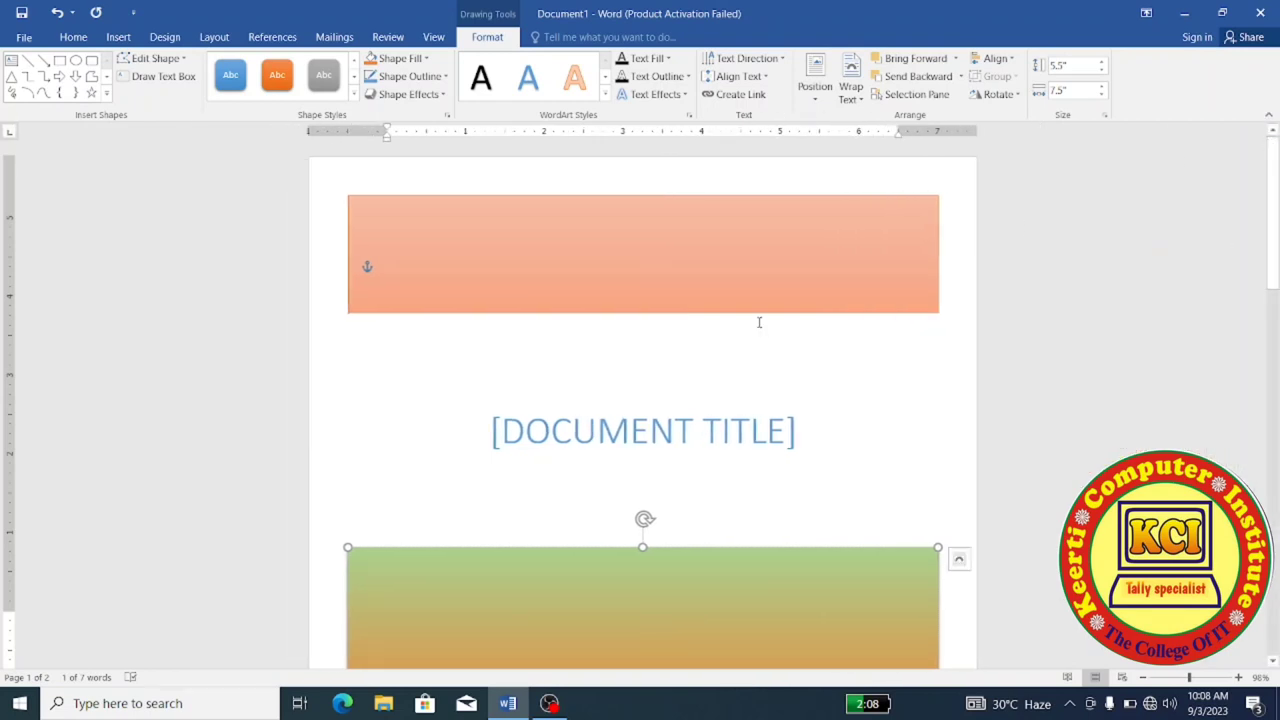
pyautogui.keyDown('shift'); pyautogui.click(444, 241); pyautogui.keyUp('shift')
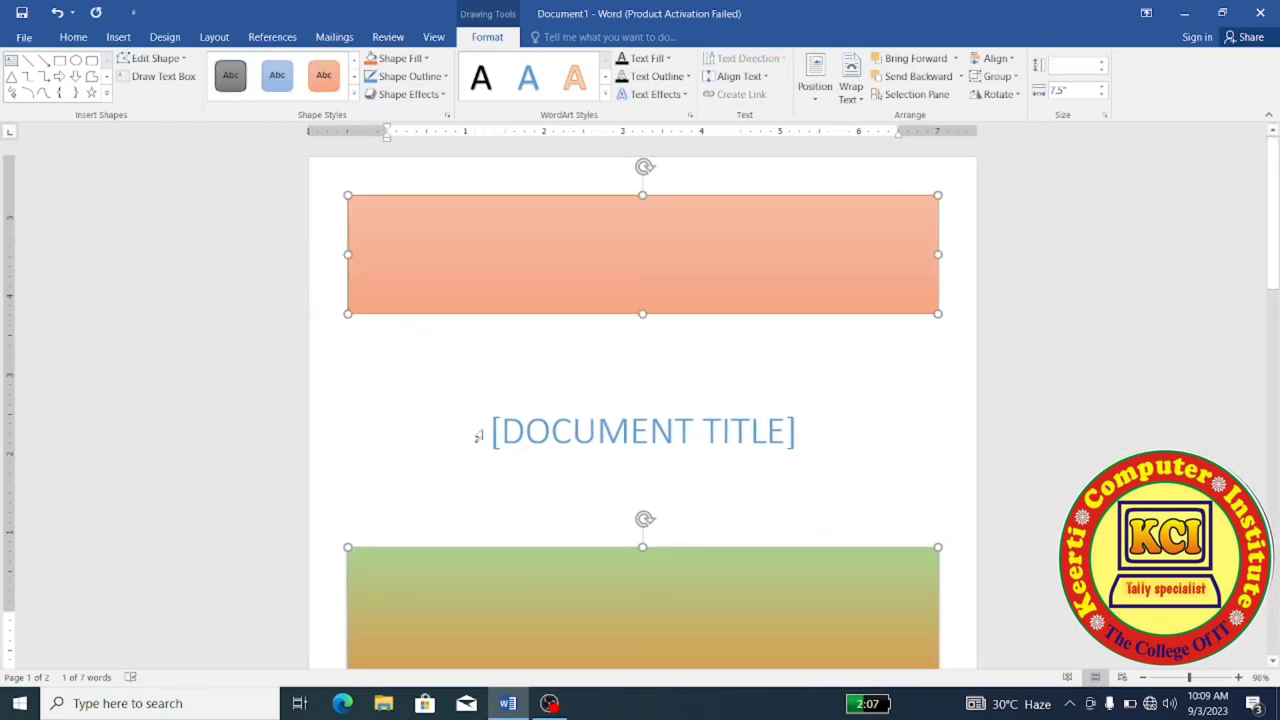
# Step: Group the two cover bars into one shape
pyautogui.click(998, 76)
pyautogui.click(1005, 97)
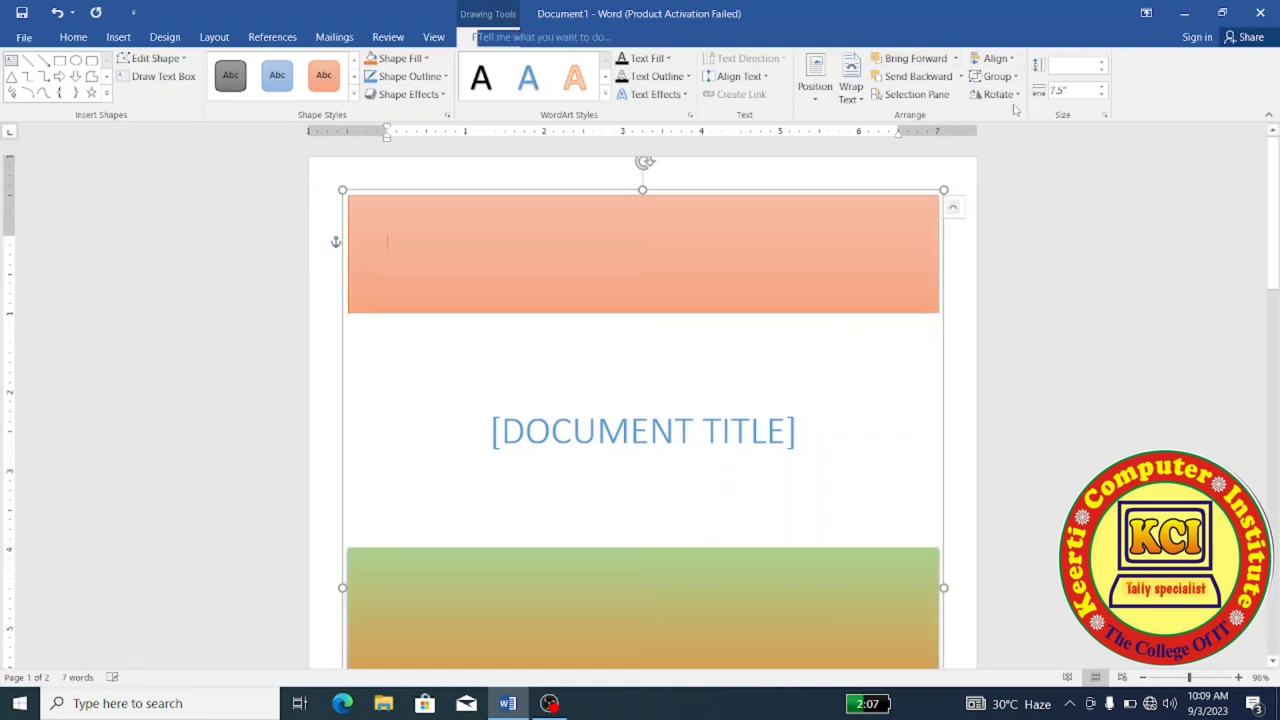
pyautogui.click(1273, 662)
pyautogui.moveTo(1273, 662); pyautogui.dragTo(1273, 662)
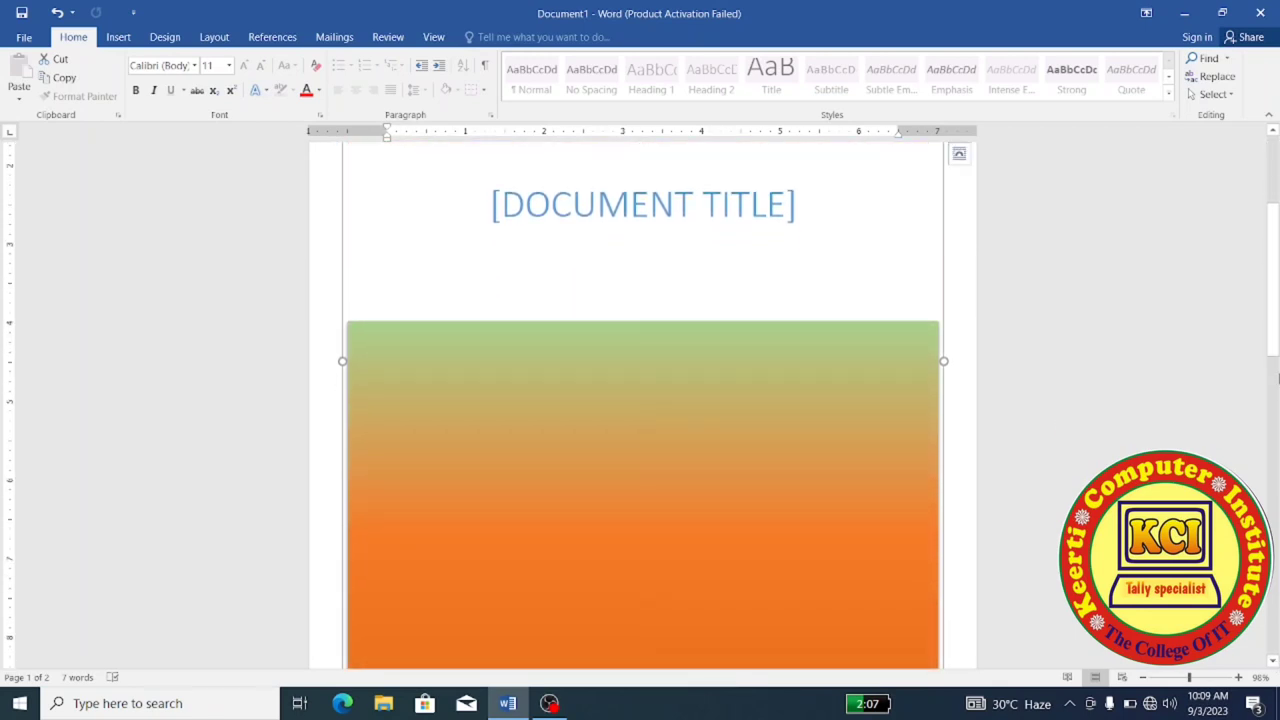
pyautogui.moveTo(1273, 336); pyautogui.dragTo(1273, 322)
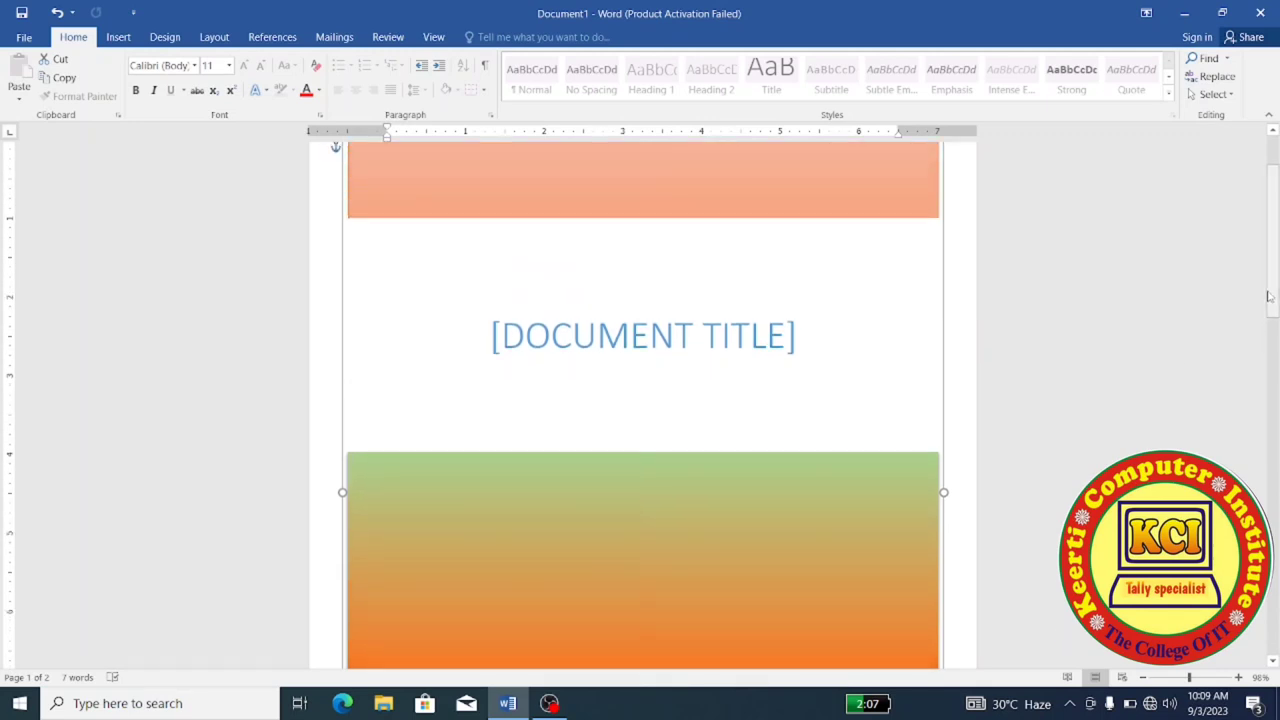
# Step: Replace the document title placeholder with 'MICROSOFT WORD'
pyautogui.click(736, 342)
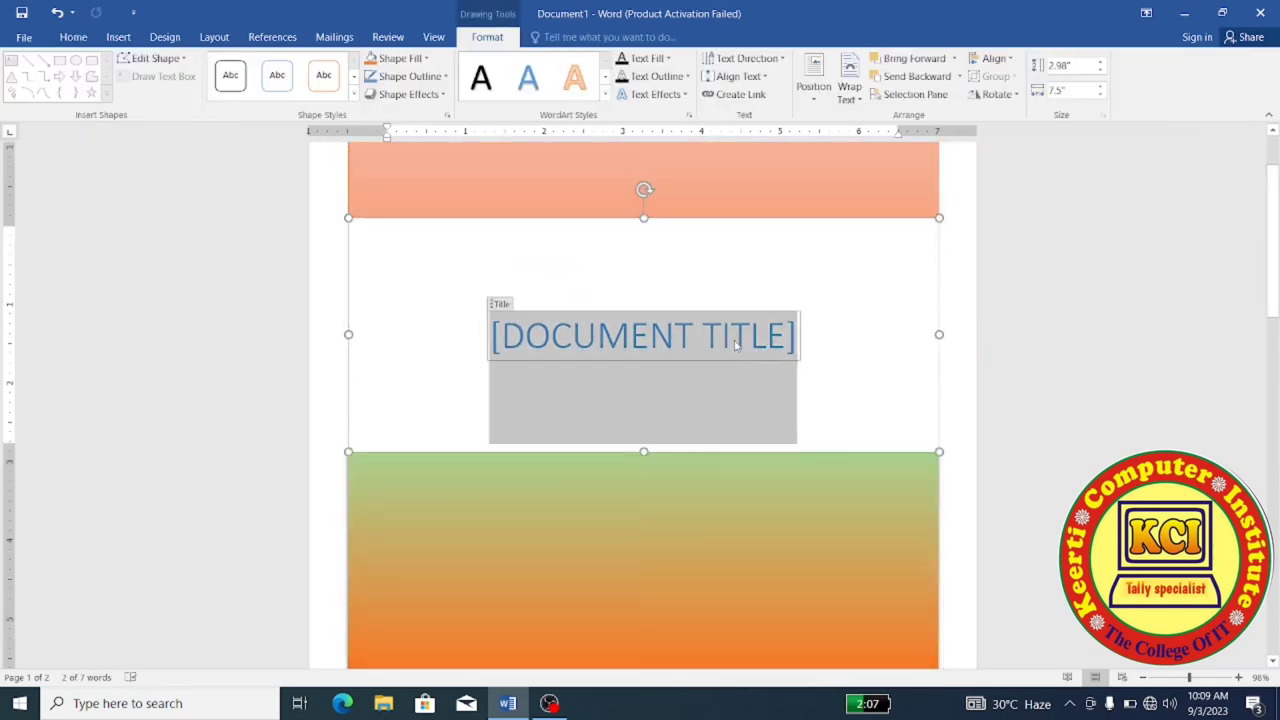
pyautogui.press('BackSpace')
pyautogui.write('MICRI')
pyautogui.press('BackSpace')
pyautogui.write('OSOFT WORD')
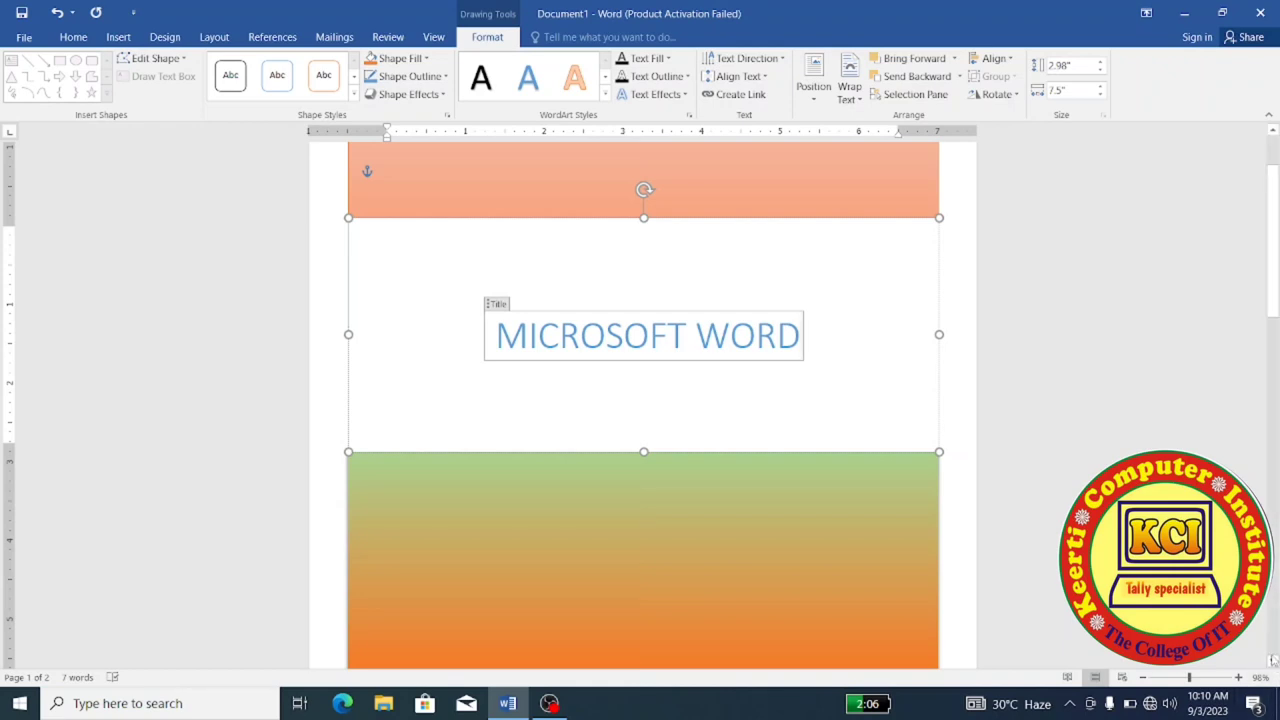
# Step: Replace the DELL text on the orange panel with 'KCI'
pyautogui.scroll(-5, 1273, 660)
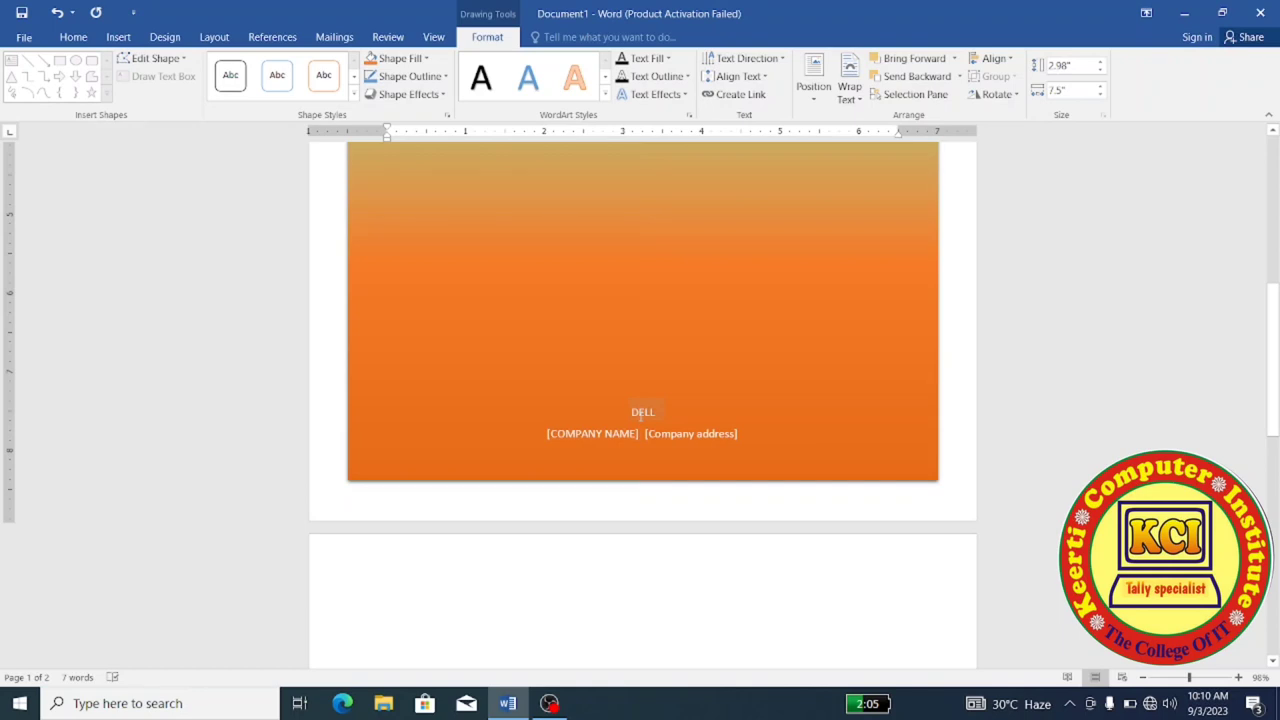
pyautogui.doubleClick(643, 411)
pyautogui.press('BackSpace')
pyautogui.write('KCI')
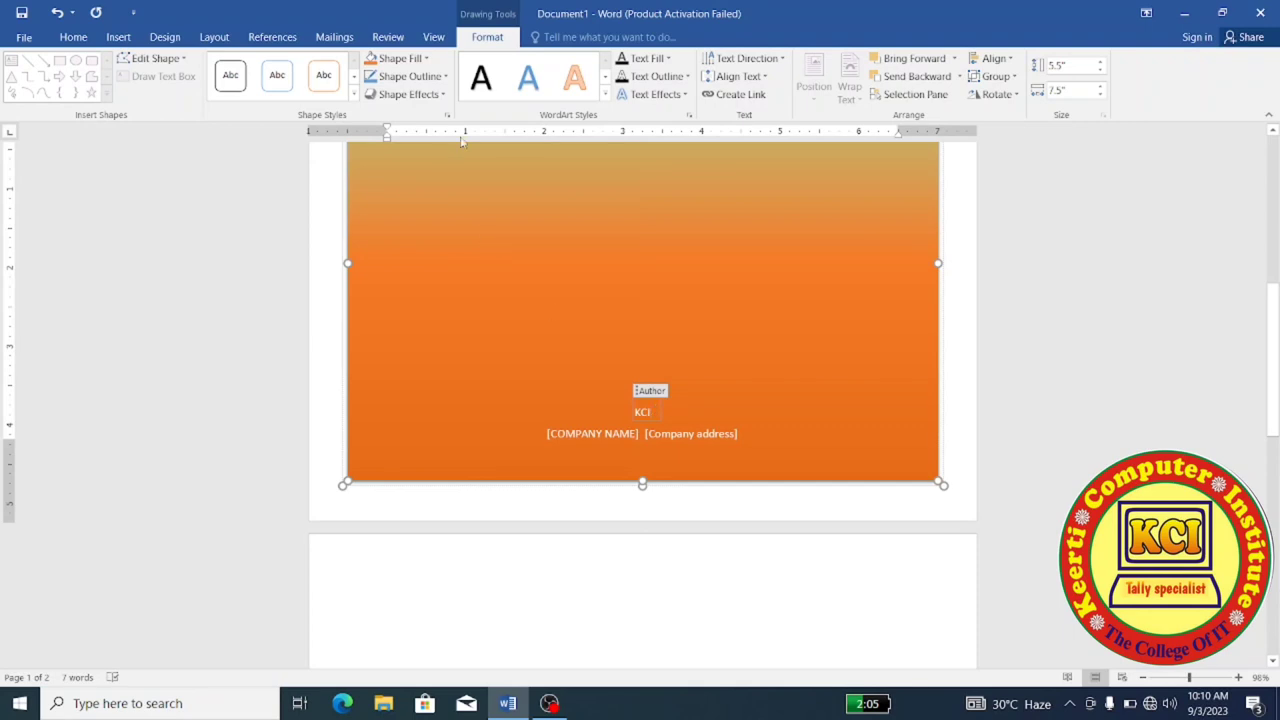
# Step: Enlarge KCI to 28 pt and give it a dark outlined text effect
pyautogui.click(73, 38)
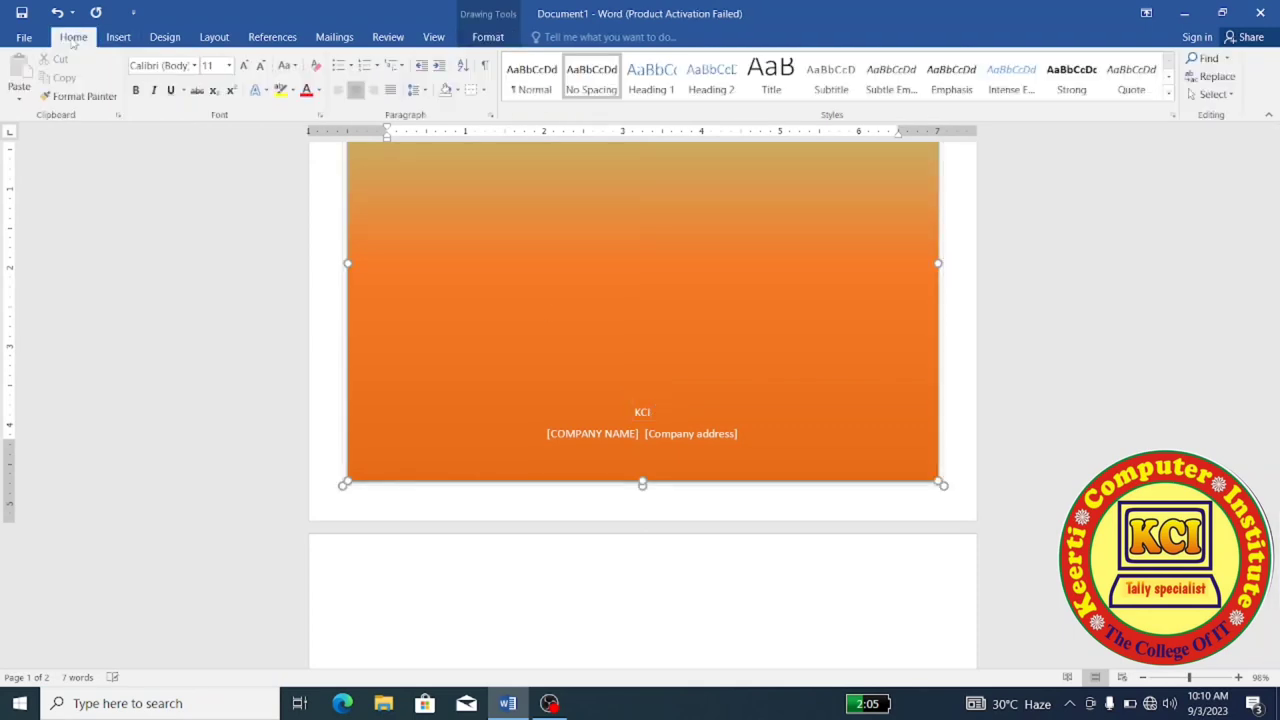
pyautogui.click(242, 66)
pyautogui.click(242, 66)
pyautogui.click(242, 66)
pyautogui.click(242, 66)
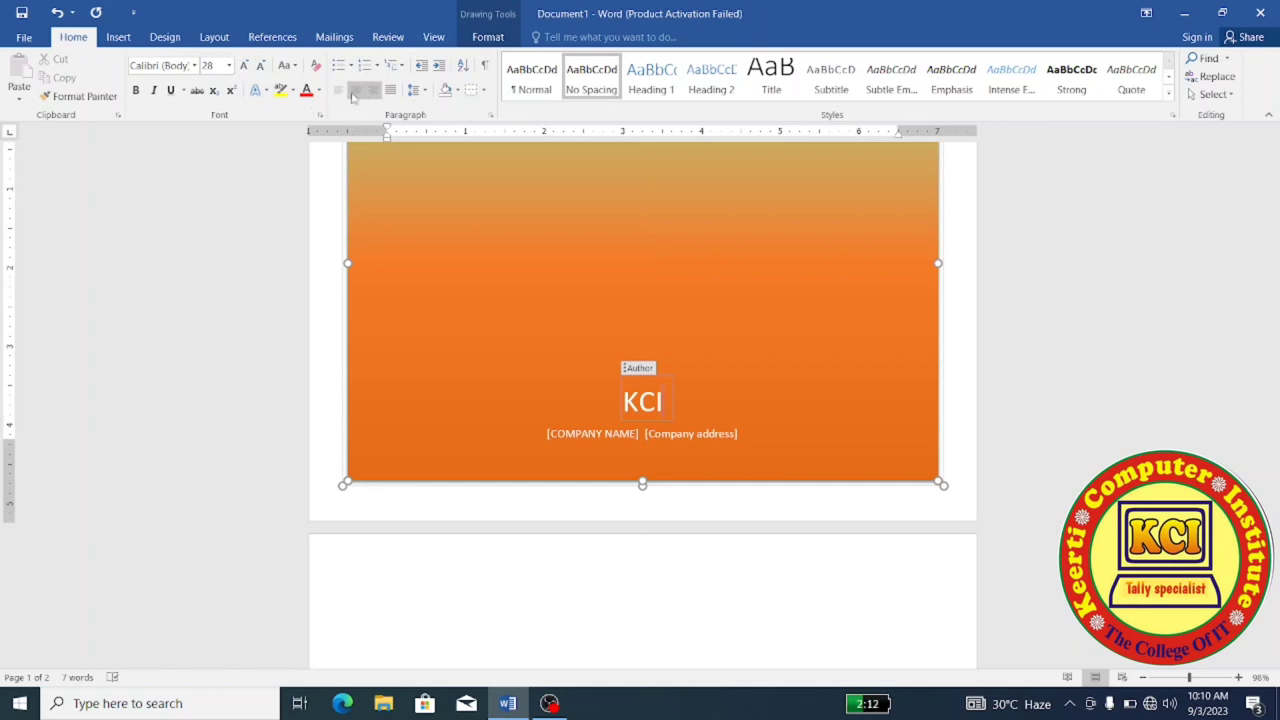
pyautogui.click(255, 91)
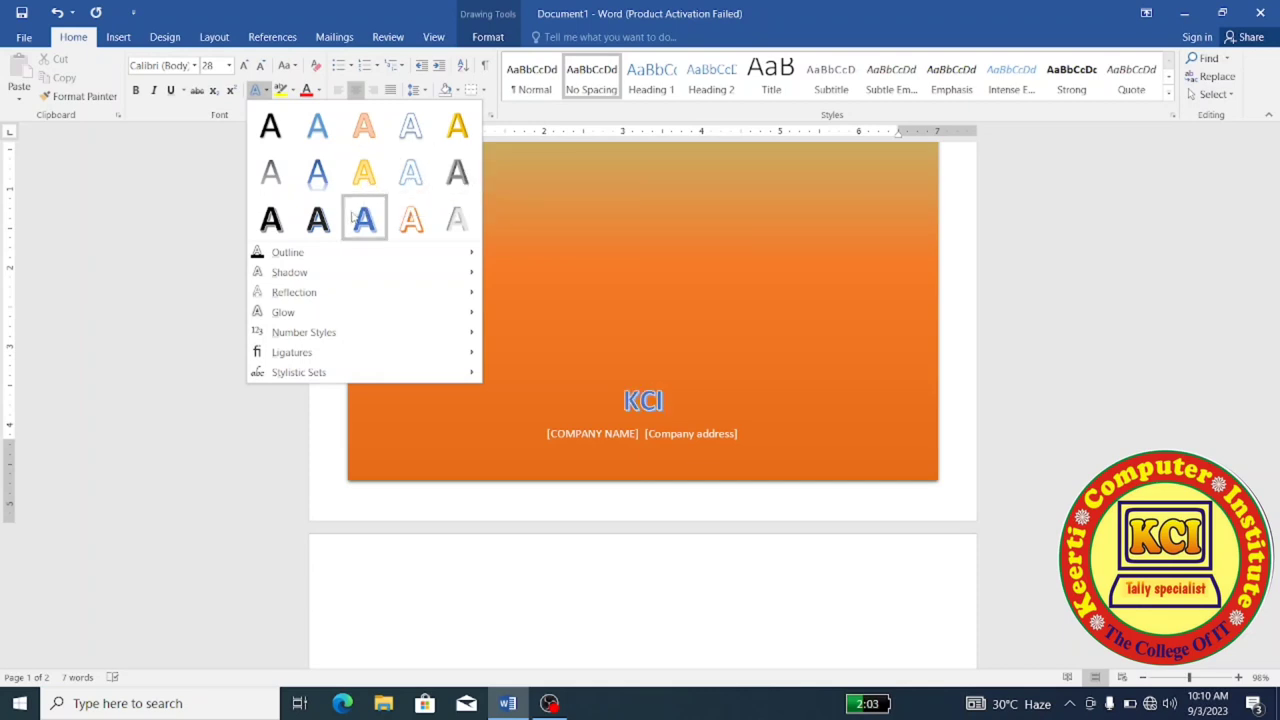
pyautogui.click(322, 228)
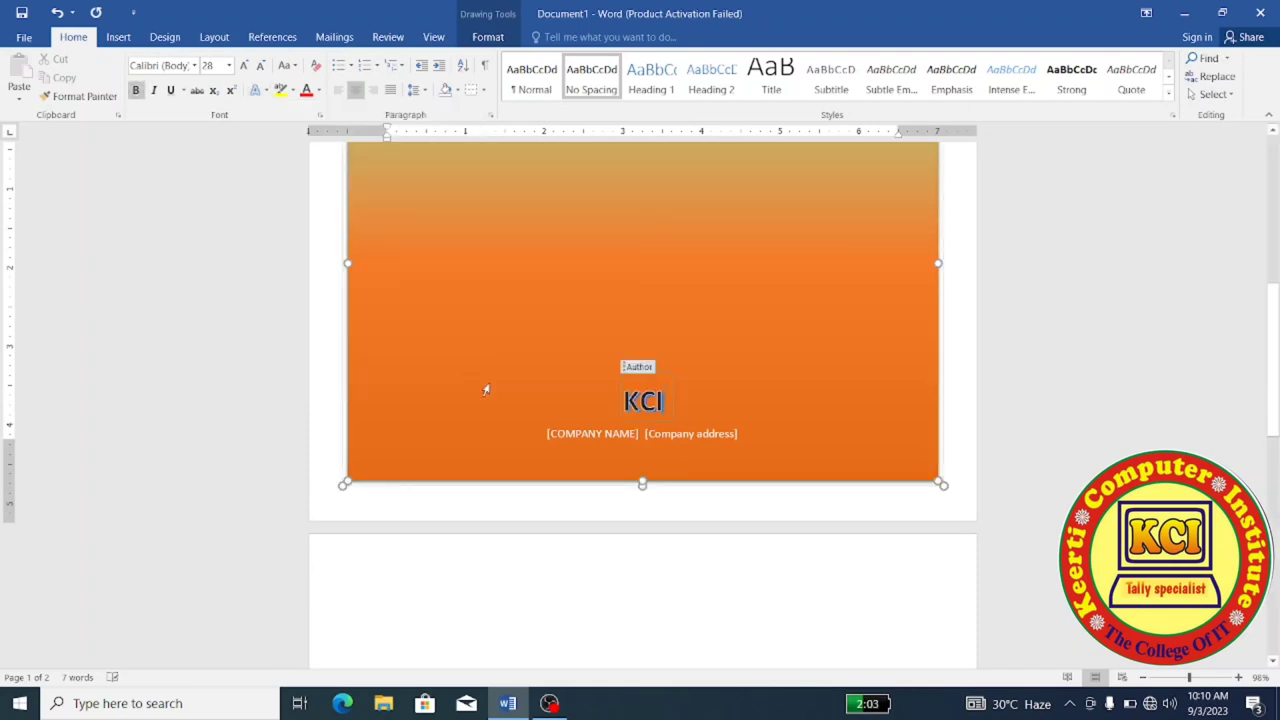
pyautogui.click(603, 437)
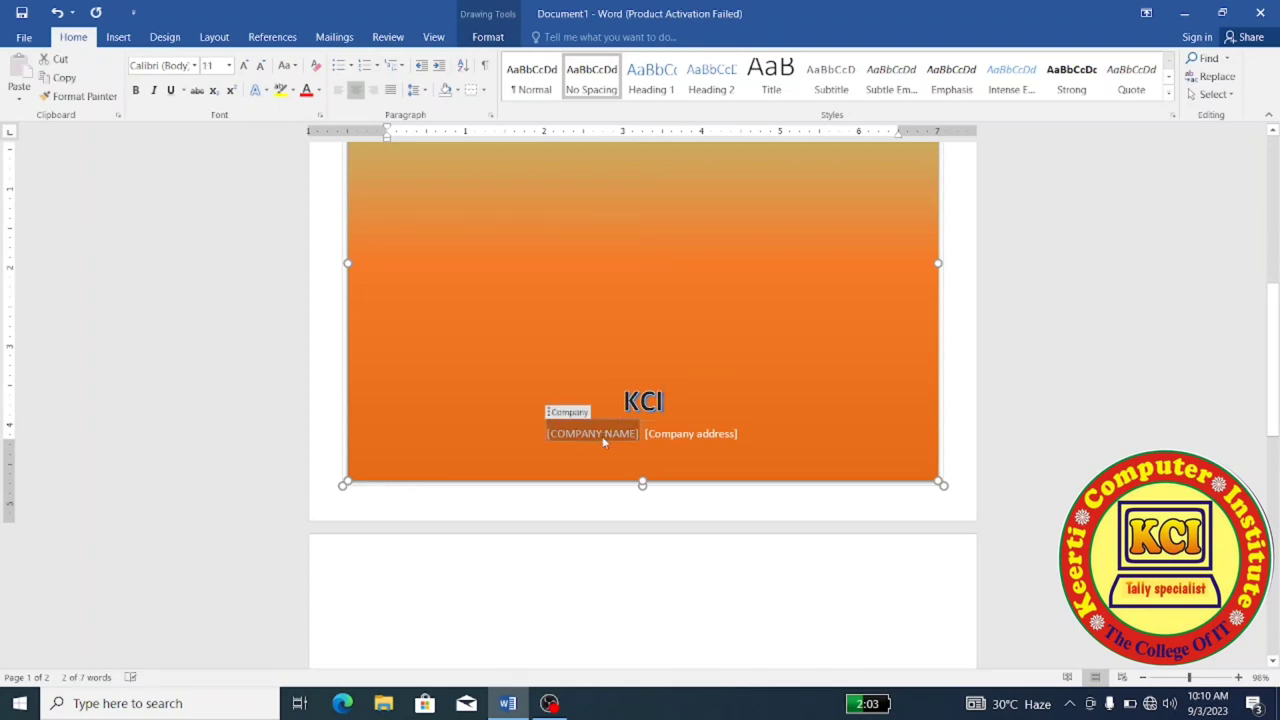
# Step: Enter 'KEERTI COMPUTER' as the company name in bold 18 pt with a blue outlined shadow effect
pyautogui.write('K')
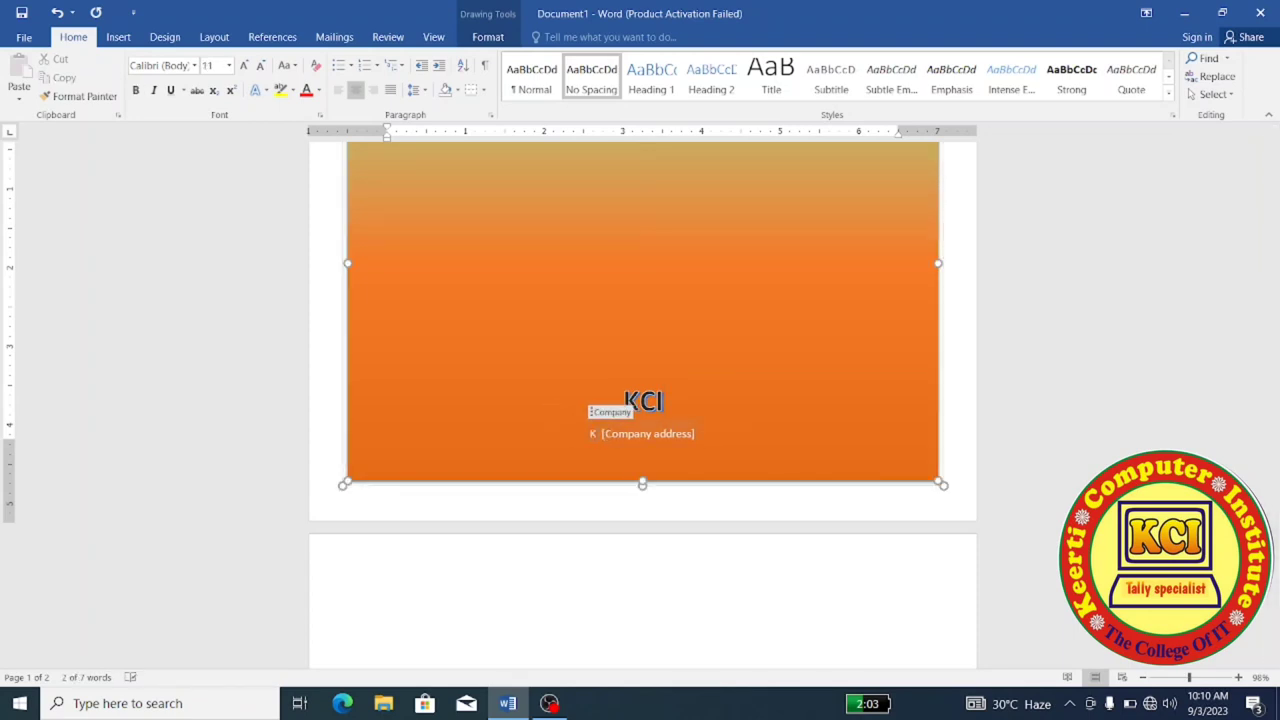
pyautogui.write('EERTI CO')
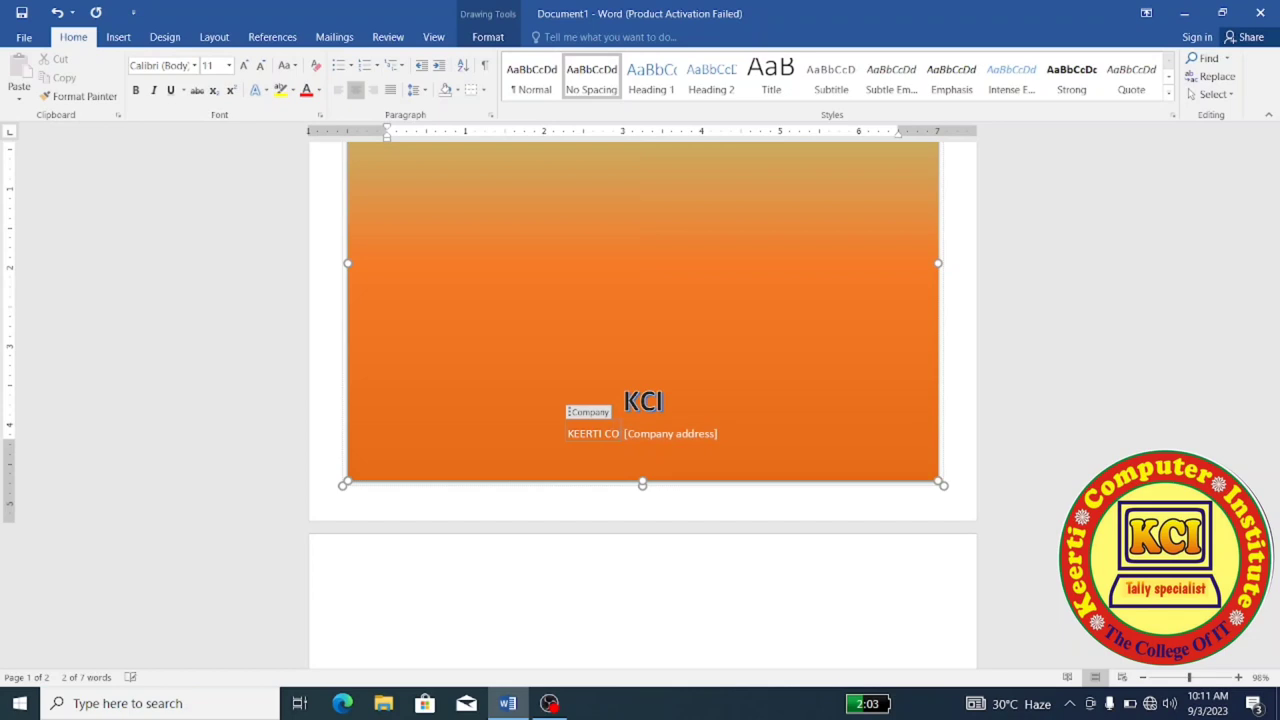
pyautogui.write('MPUTER')
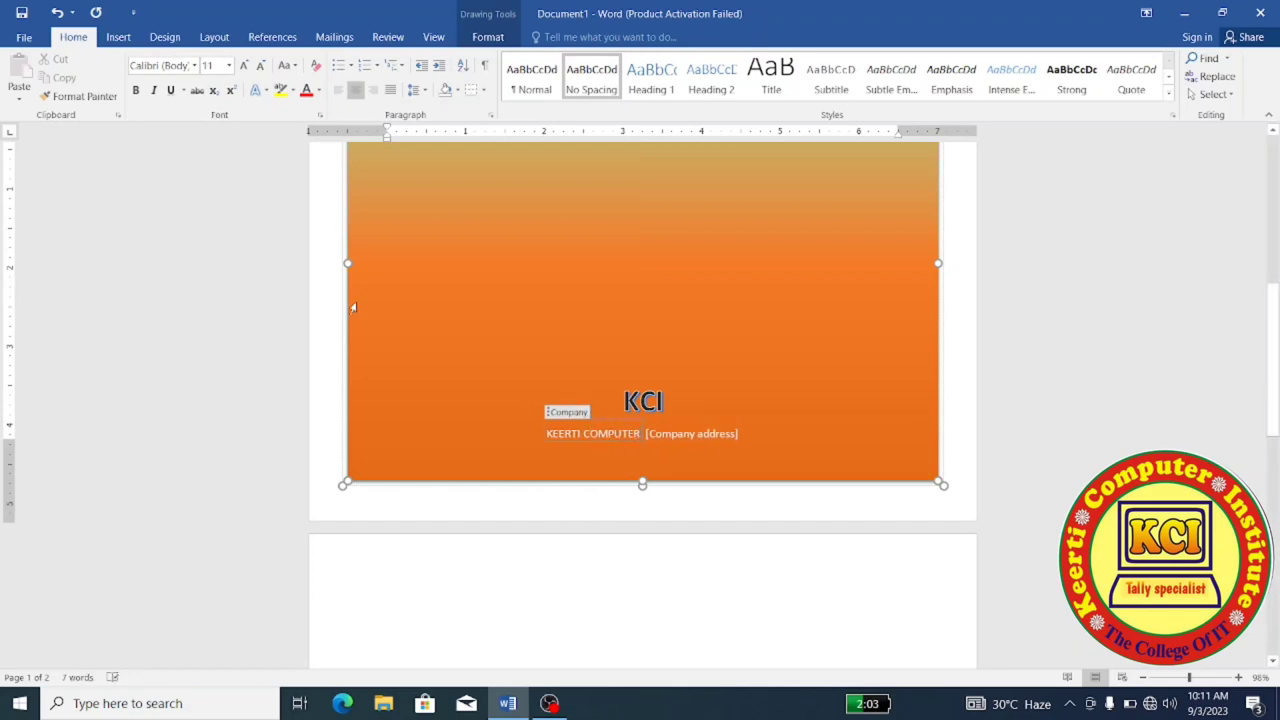
pyautogui.click(243, 66)
pyautogui.click(243, 66)
pyautogui.click(243, 66)
pyautogui.click(243, 66)
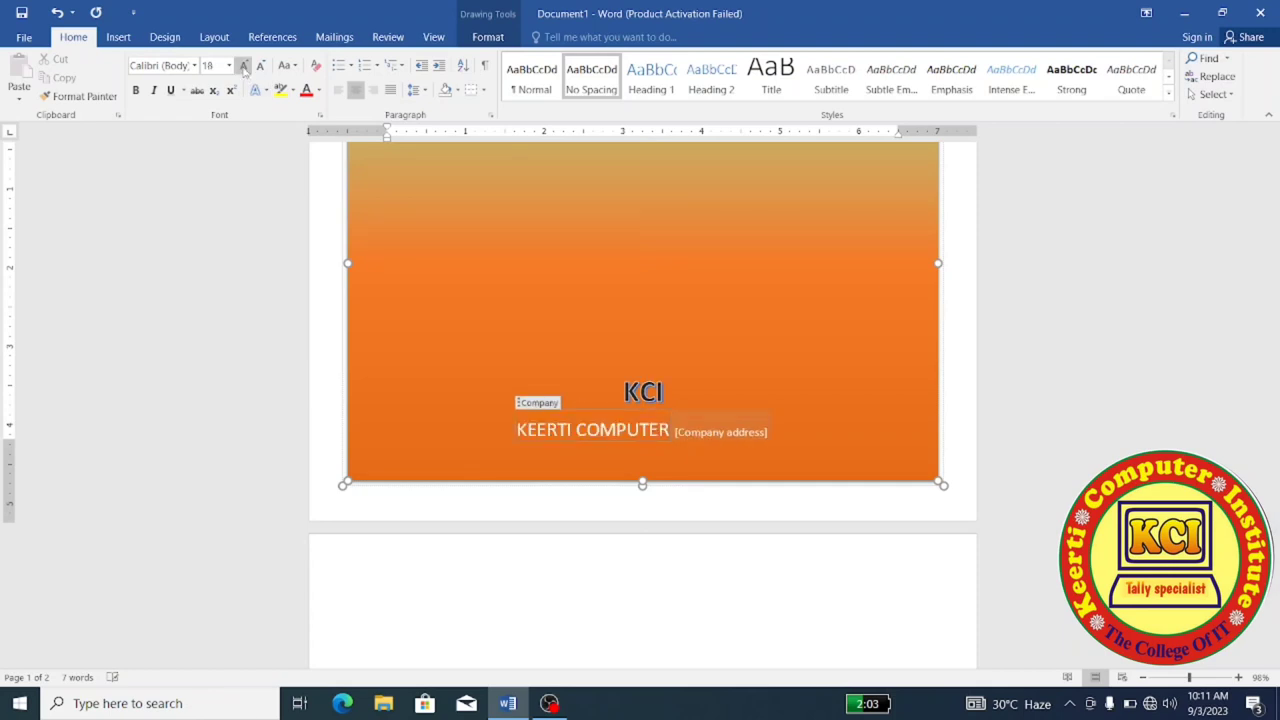
pyautogui.click(138, 91)
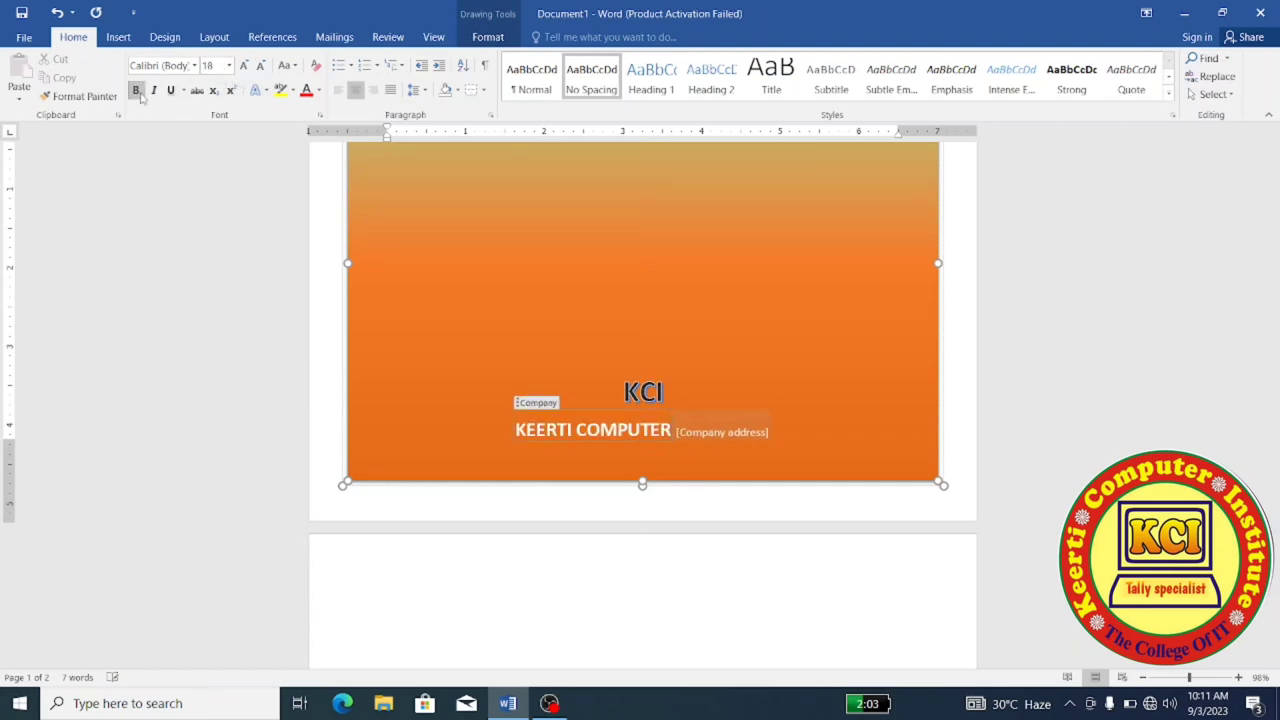
pyautogui.click(267, 91)
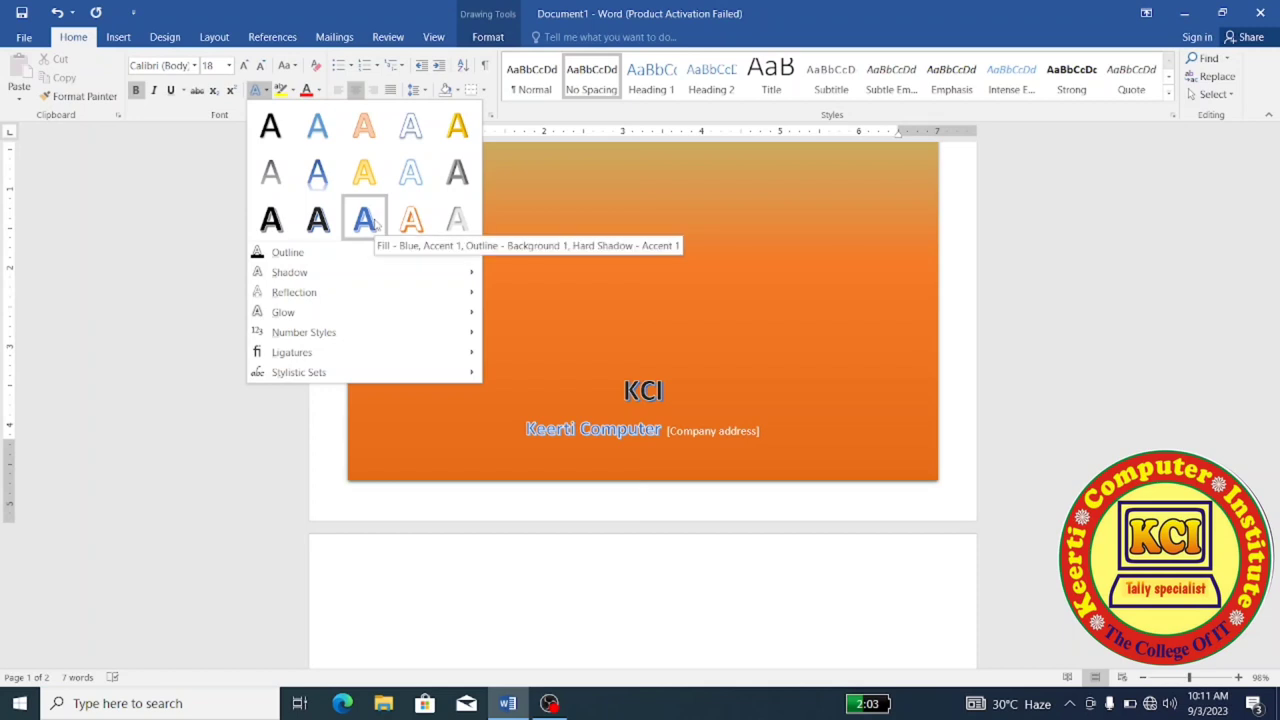
pyautogui.click(367, 222)
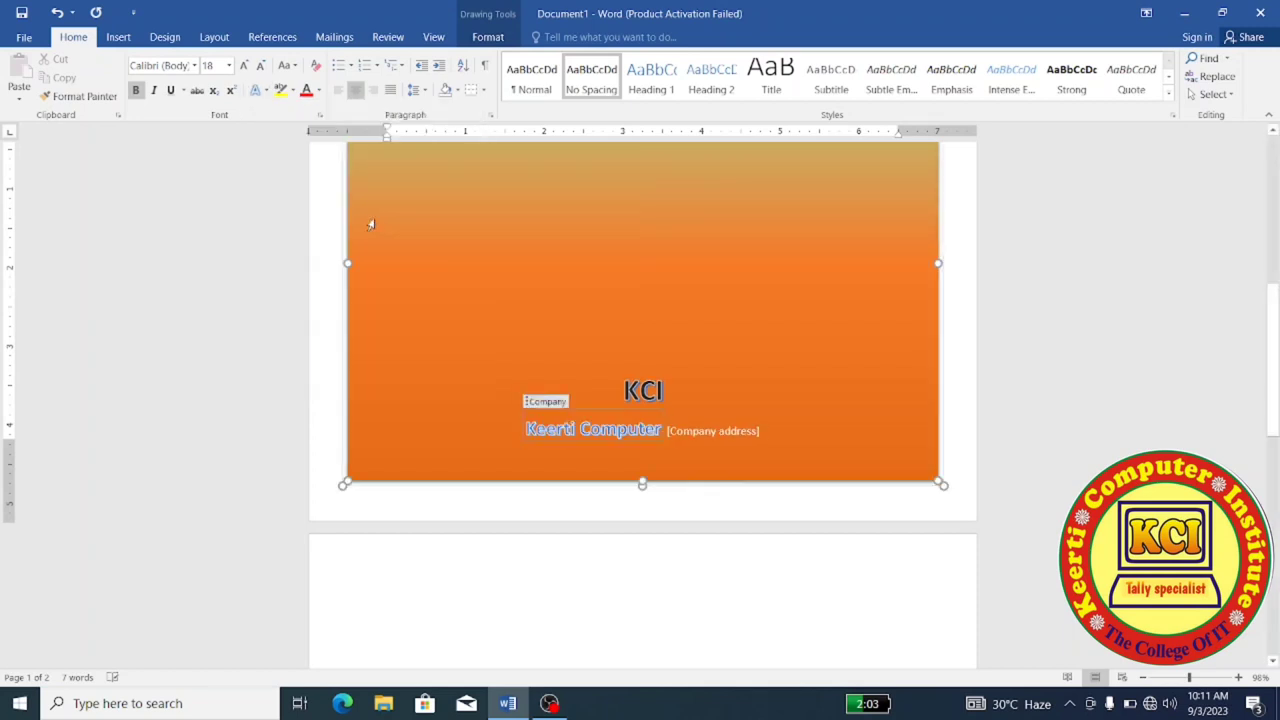
# Step: Fill in the company address at 14 pt with a black hard-shadow text effect
pyautogui.click(742, 432)
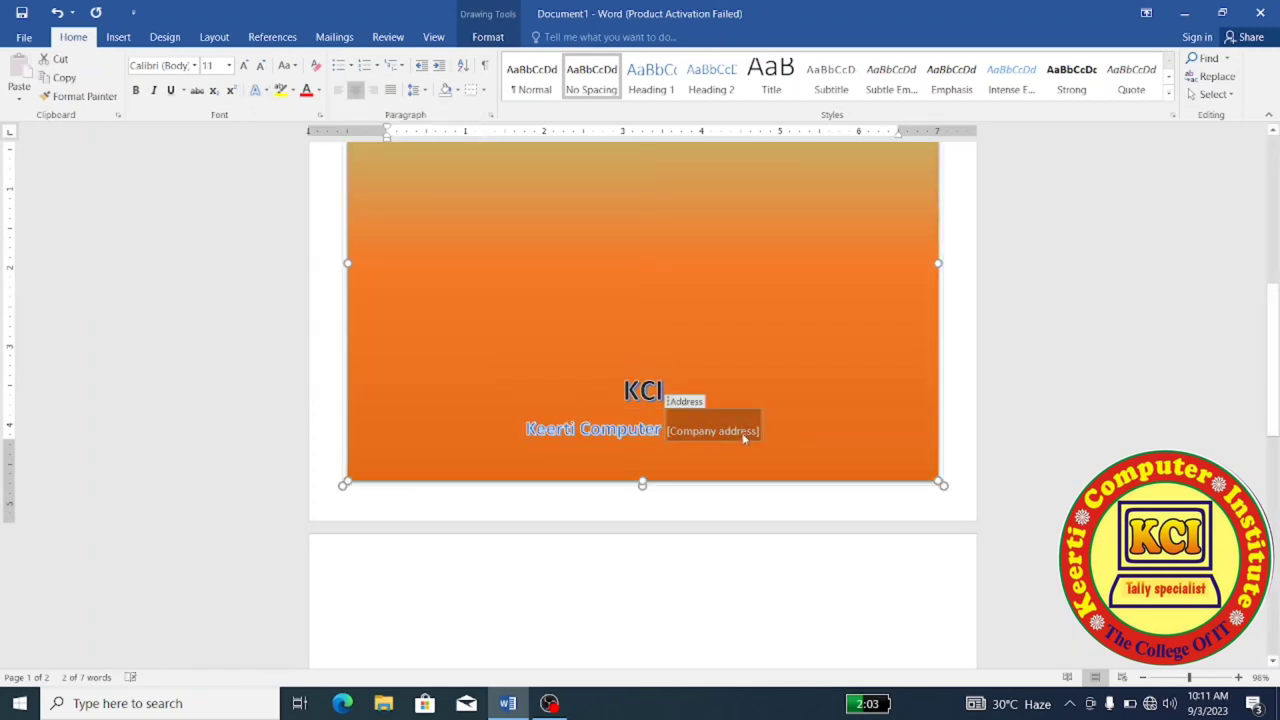
pyautogui.write('Avodhya Uttar Pradesh')
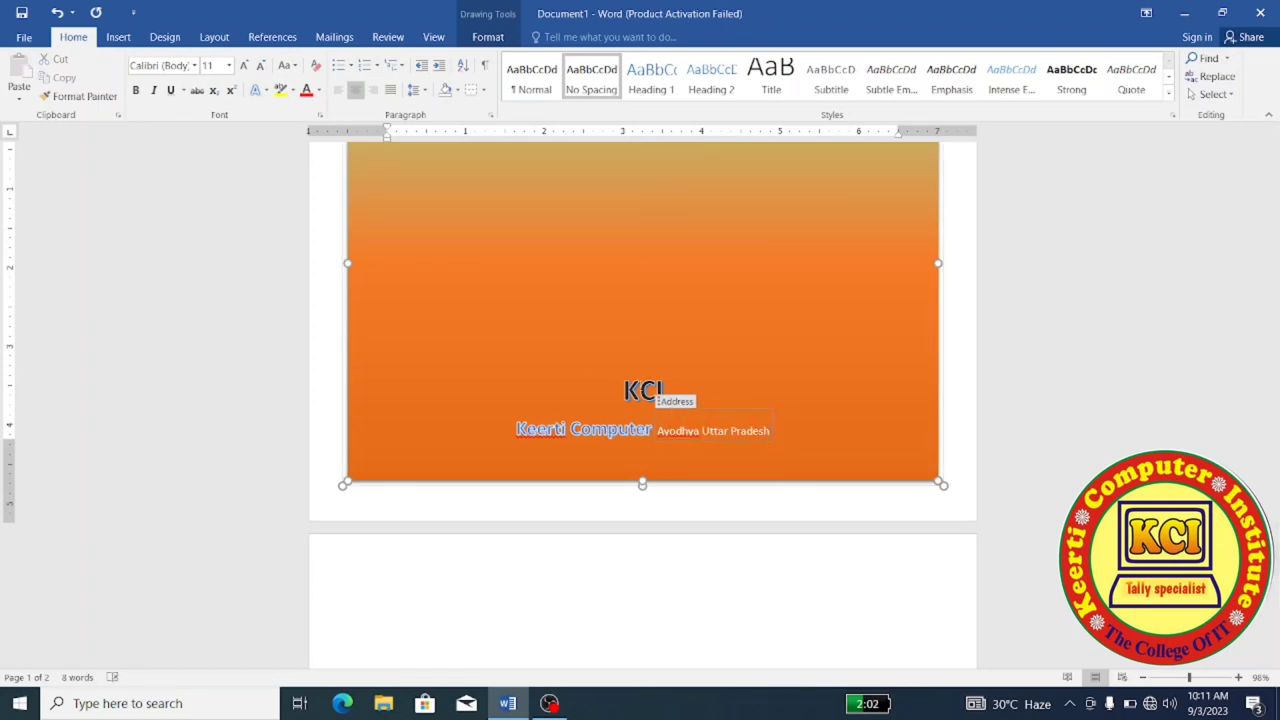
pyautogui.click(243, 66)
pyautogui.click(243, 66)
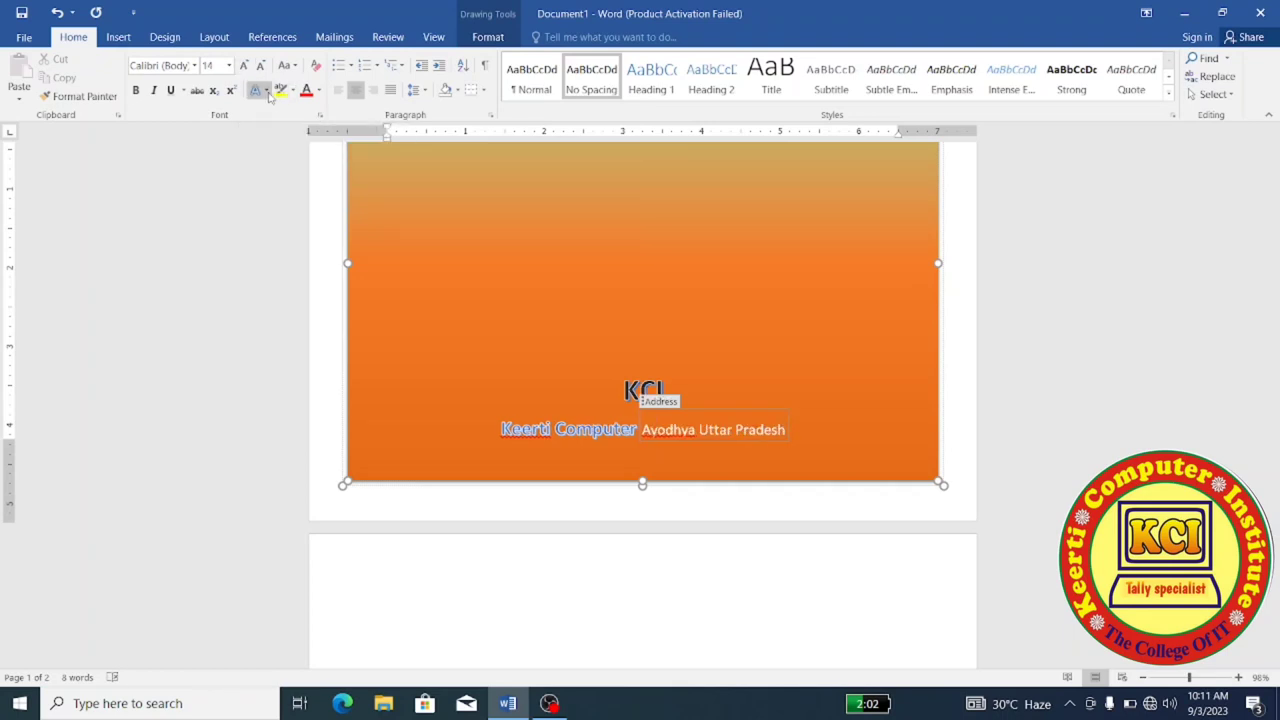
pyautogui.click(267, 92)
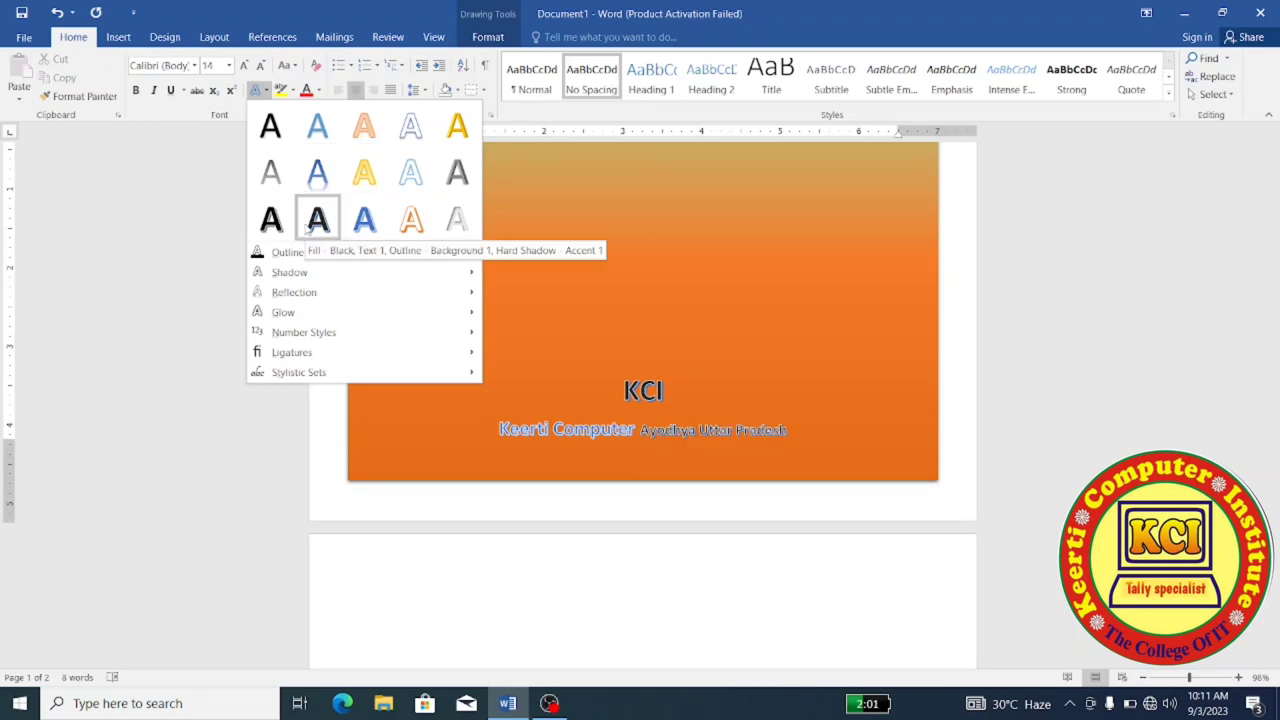
pyautogui.click(305, 224)
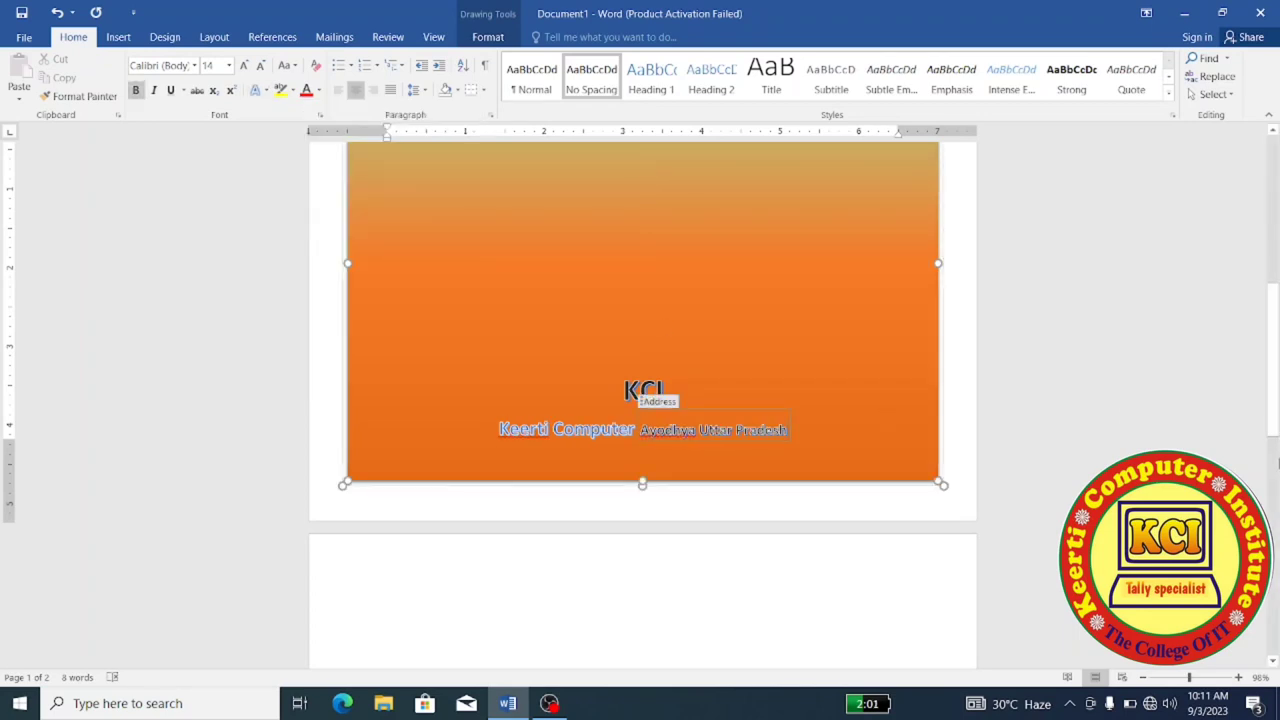
pyautogui.click(1273, 428)
pyautogui.moveTo(1273, 428)
pyautogui.mouseDown()
pyautogui.moveTo(1267, 397)
pyautogui.moveTo(1259, 440)
pyautogui.mouseUp()
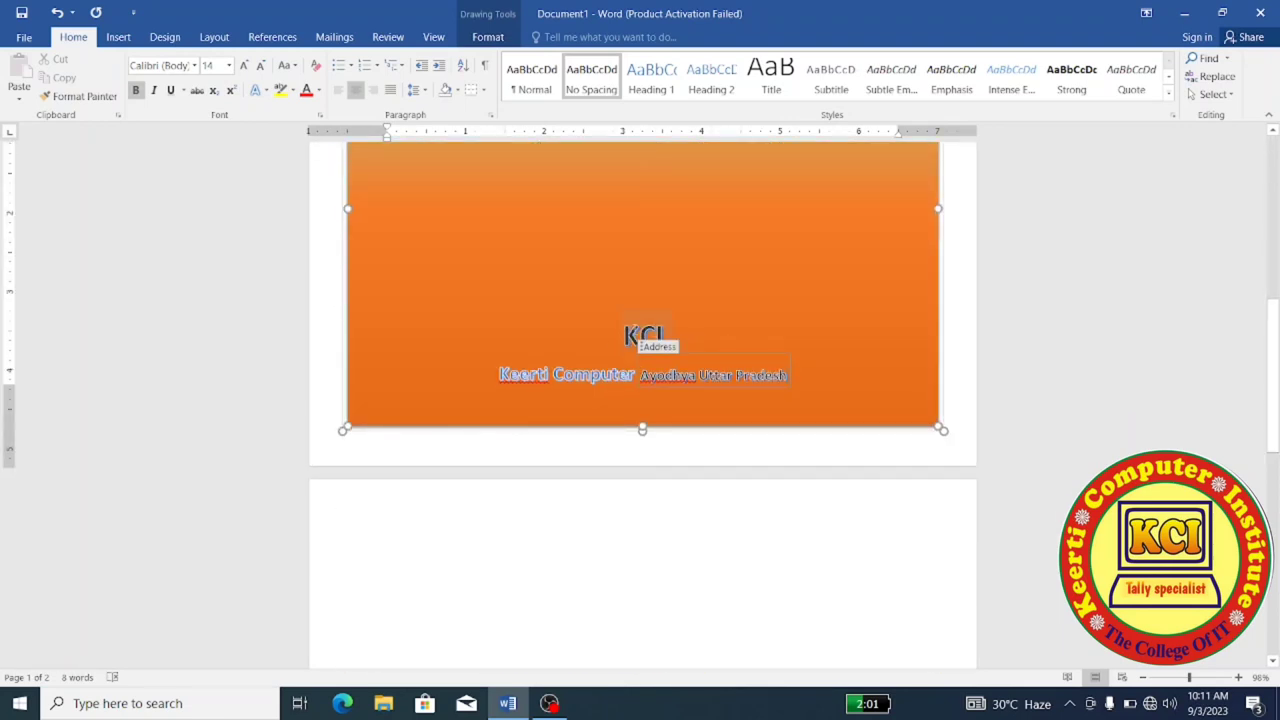
pyautogui.click(612, 339)
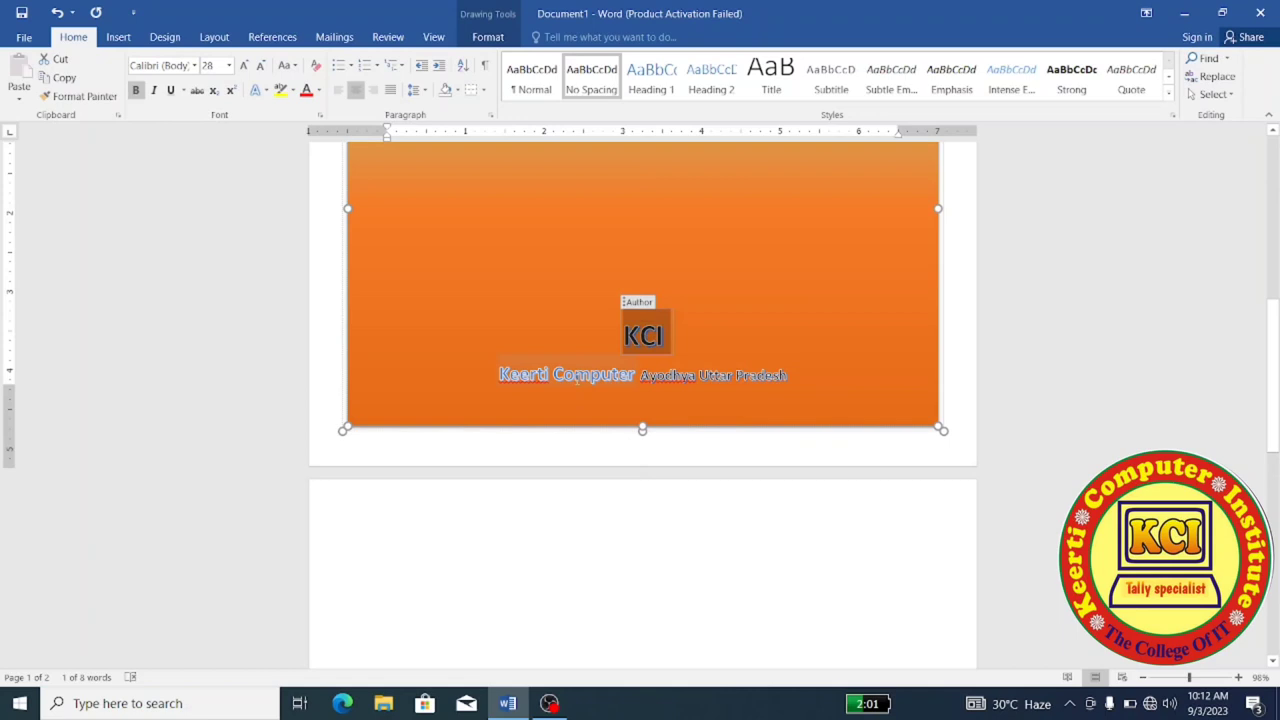
# Step: Return to the Insert ribbon with the whole cover page in view
pyautogui.click(785, 290)
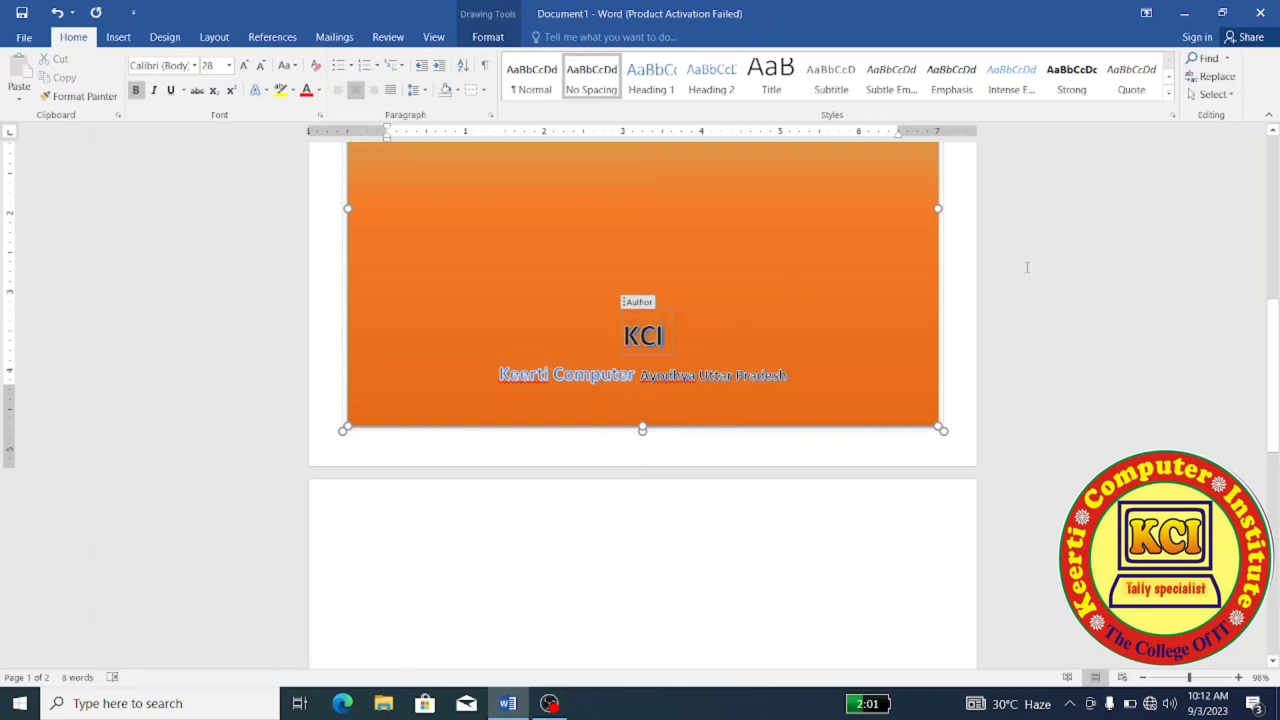
pyautogui.moveTo(1276, 350); pyautogui.dragTo(1256, 234)
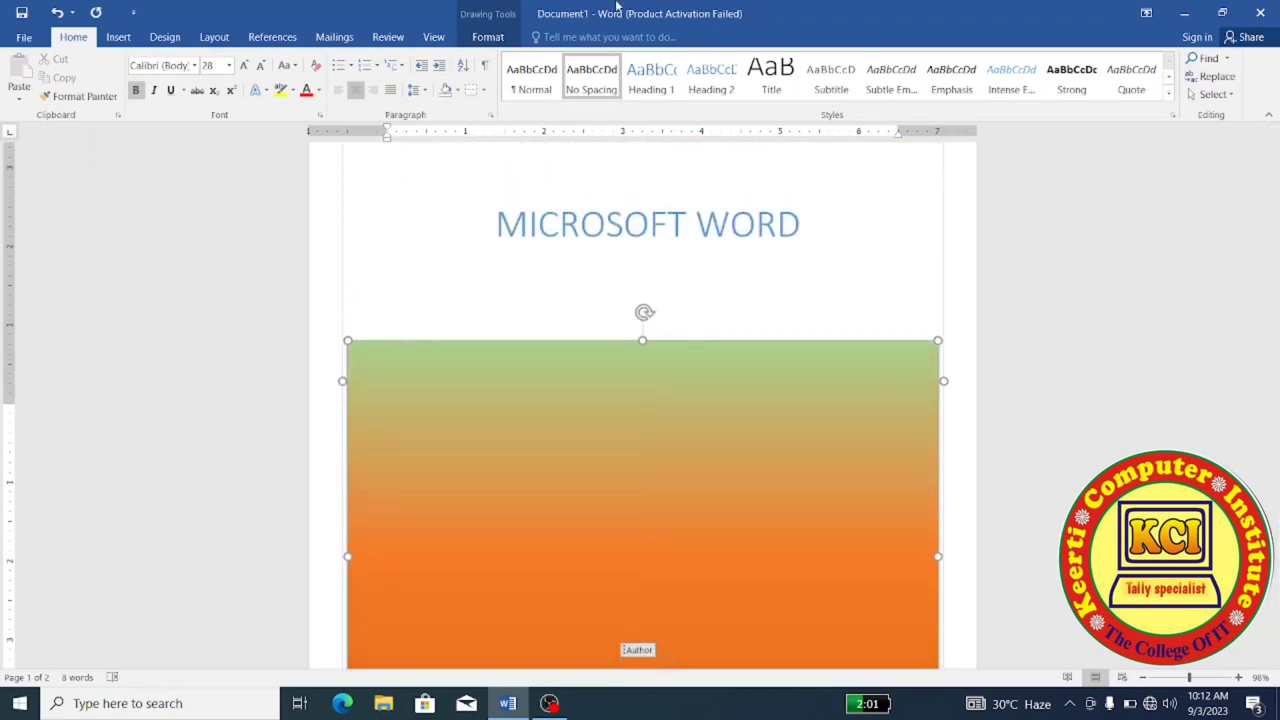
pyautogui.click(490, 38)
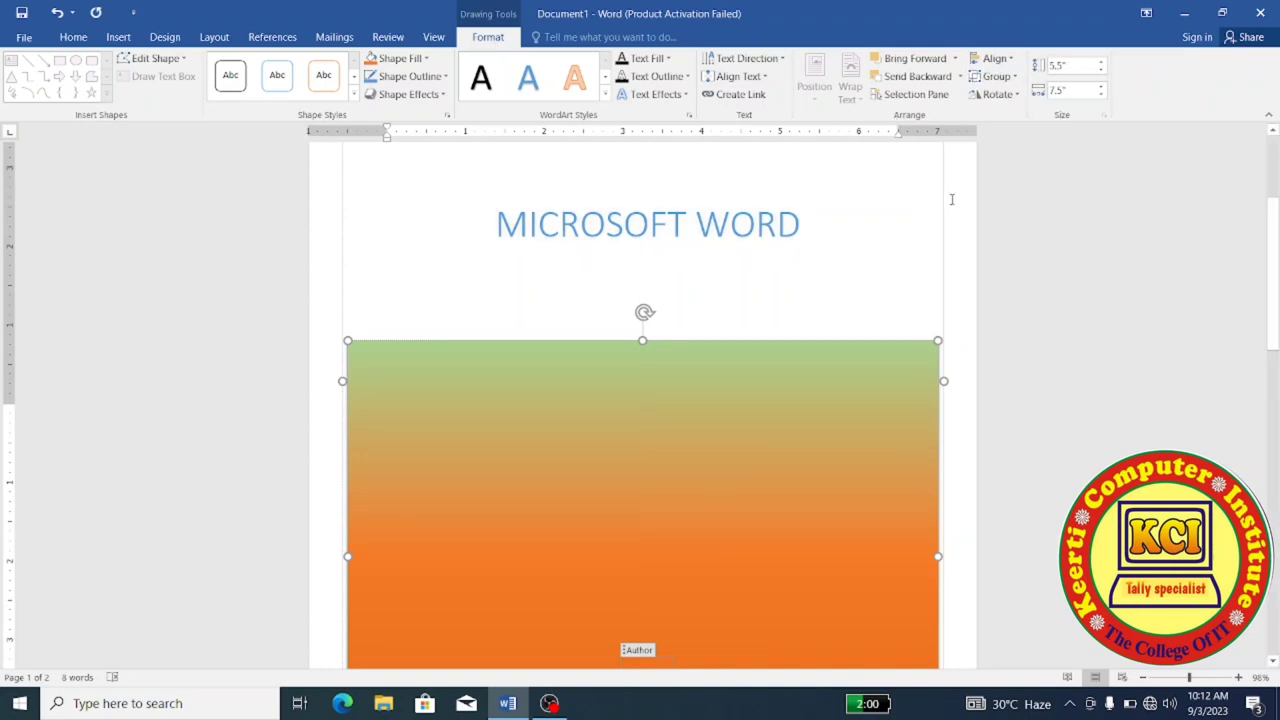
pyautogui.scroll(3, 1276, 183)
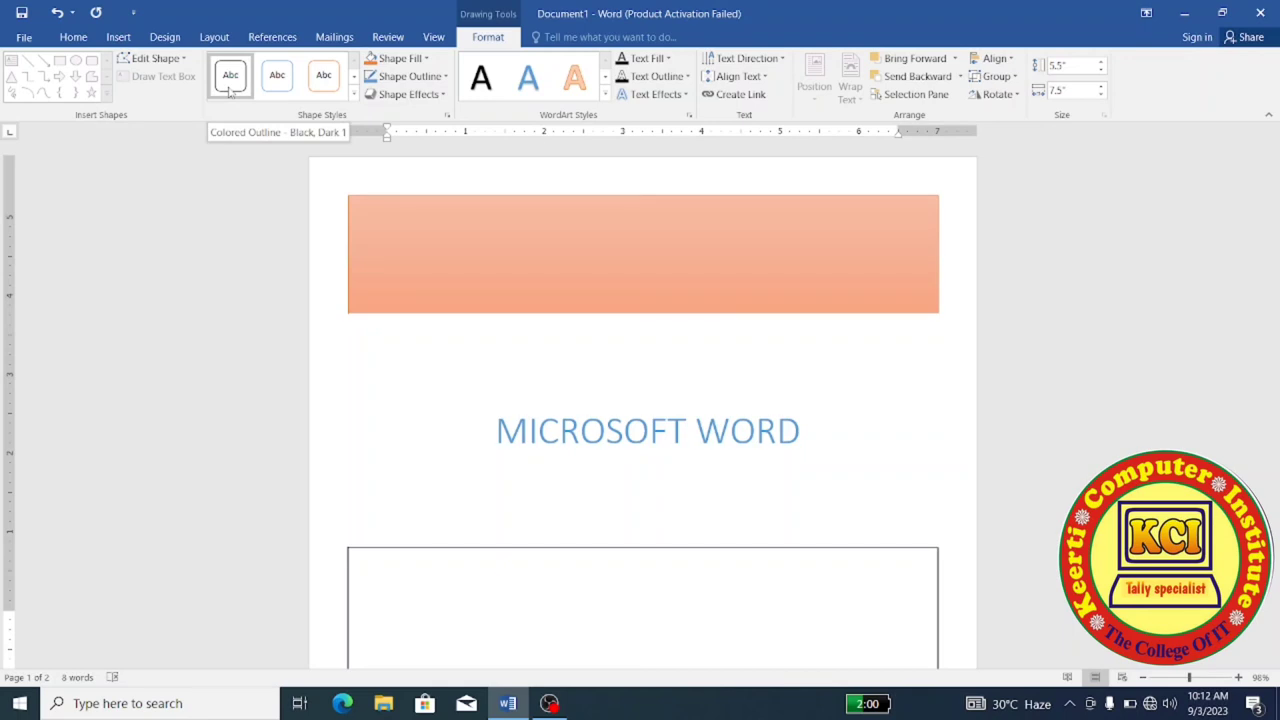
pyautogui.click(118, 37)
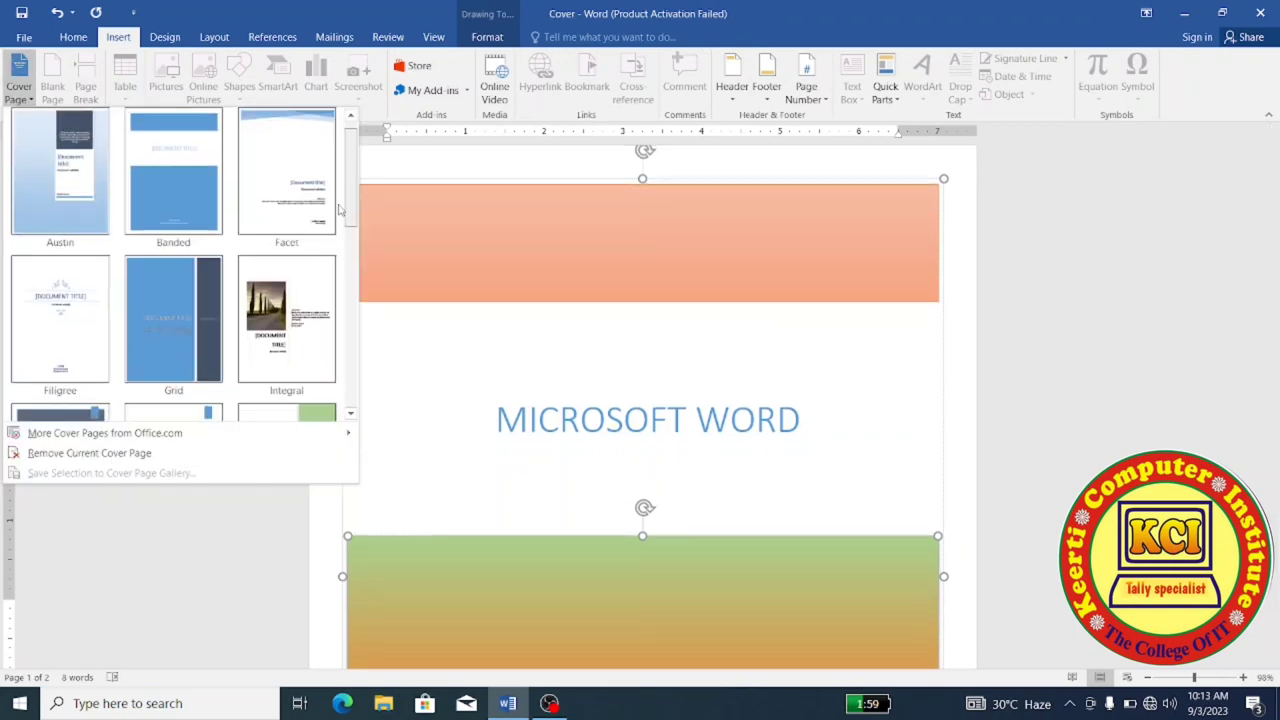
pyautogui.scroll(1, 340, 210)
pyautogui.moveTo(133, 436)
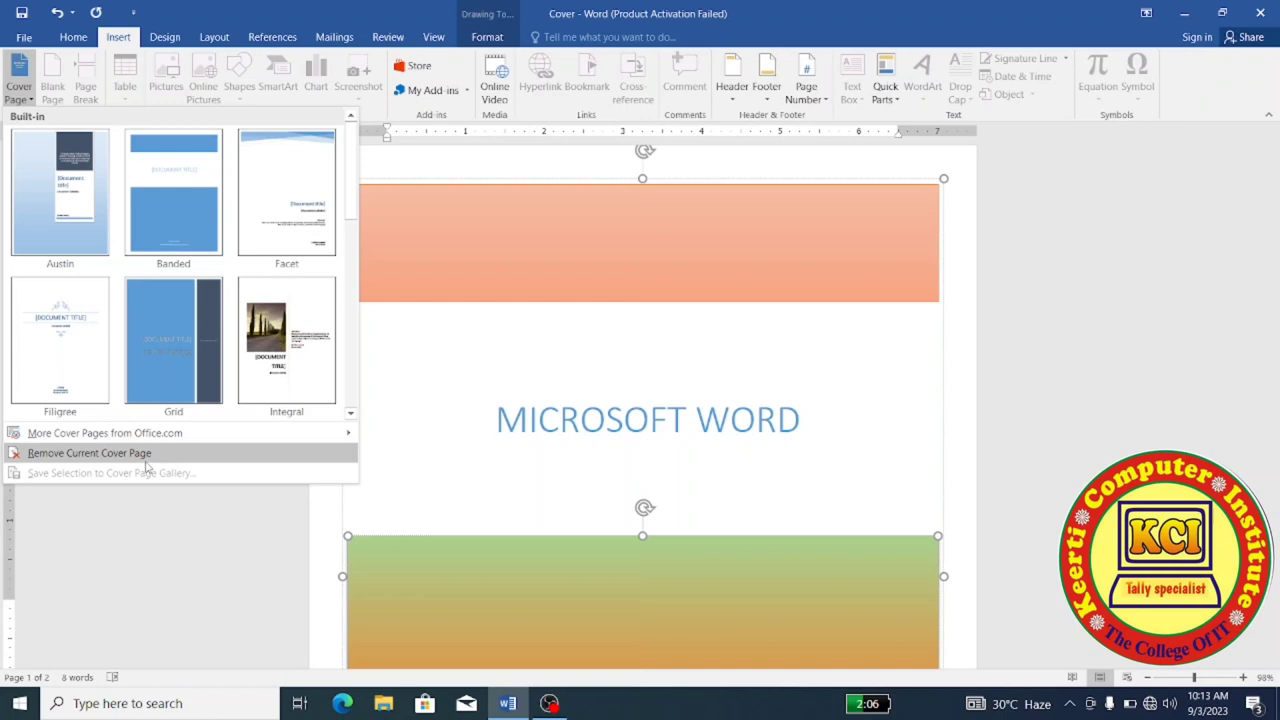
# Step: Select the cover page content and save it to the Cover Page gallery
pyautogui.click(483, 465)
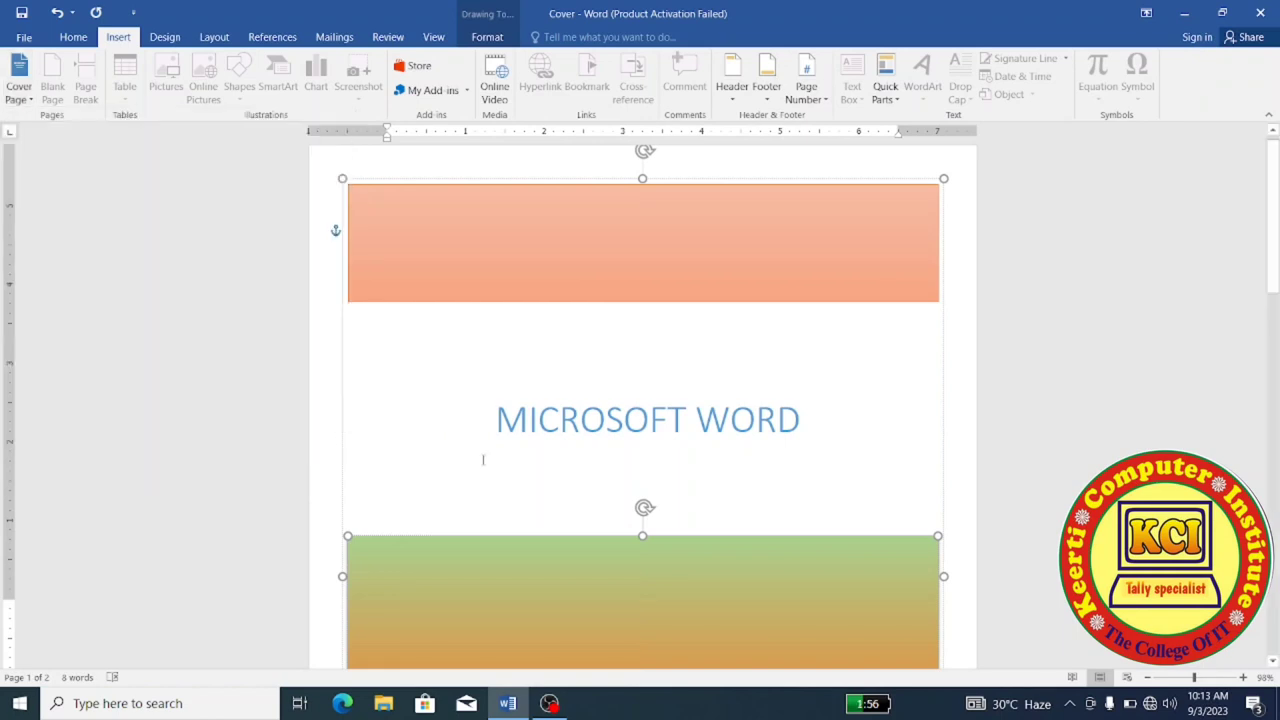
pyautogui.click(330, 384)
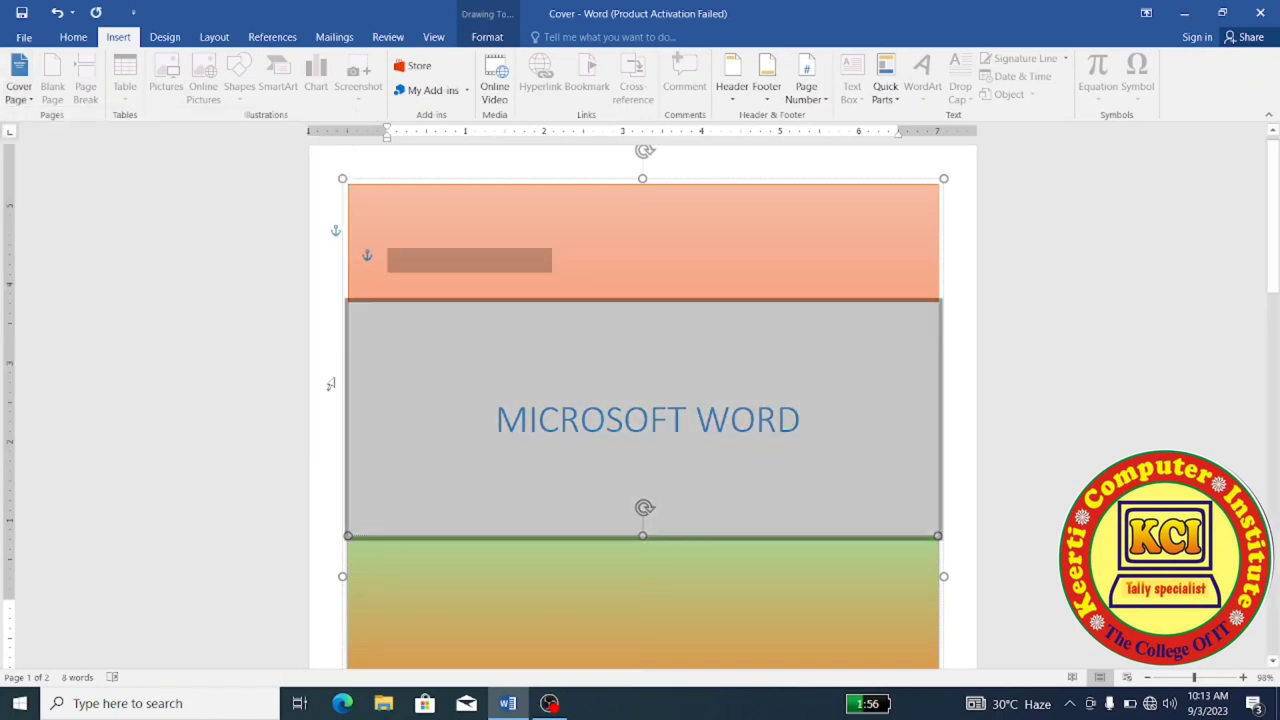
pyautogui.click(22, 88)
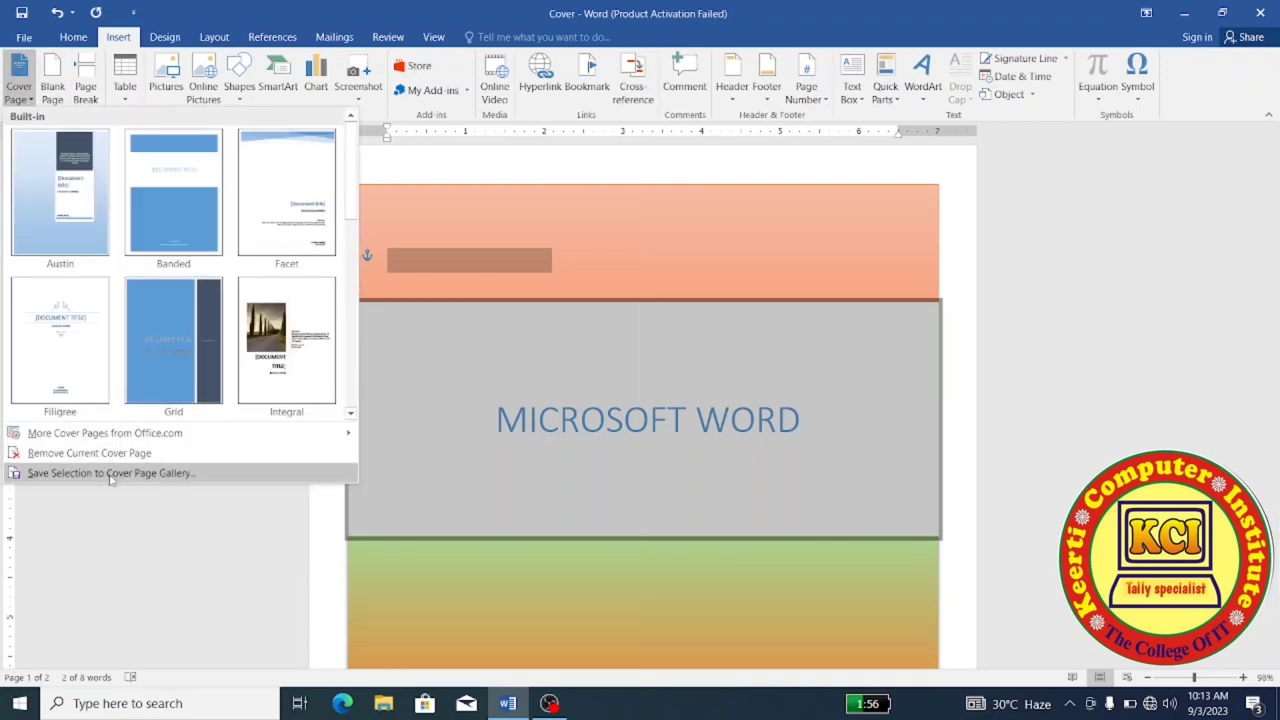
pyautogui.click(111, 475)
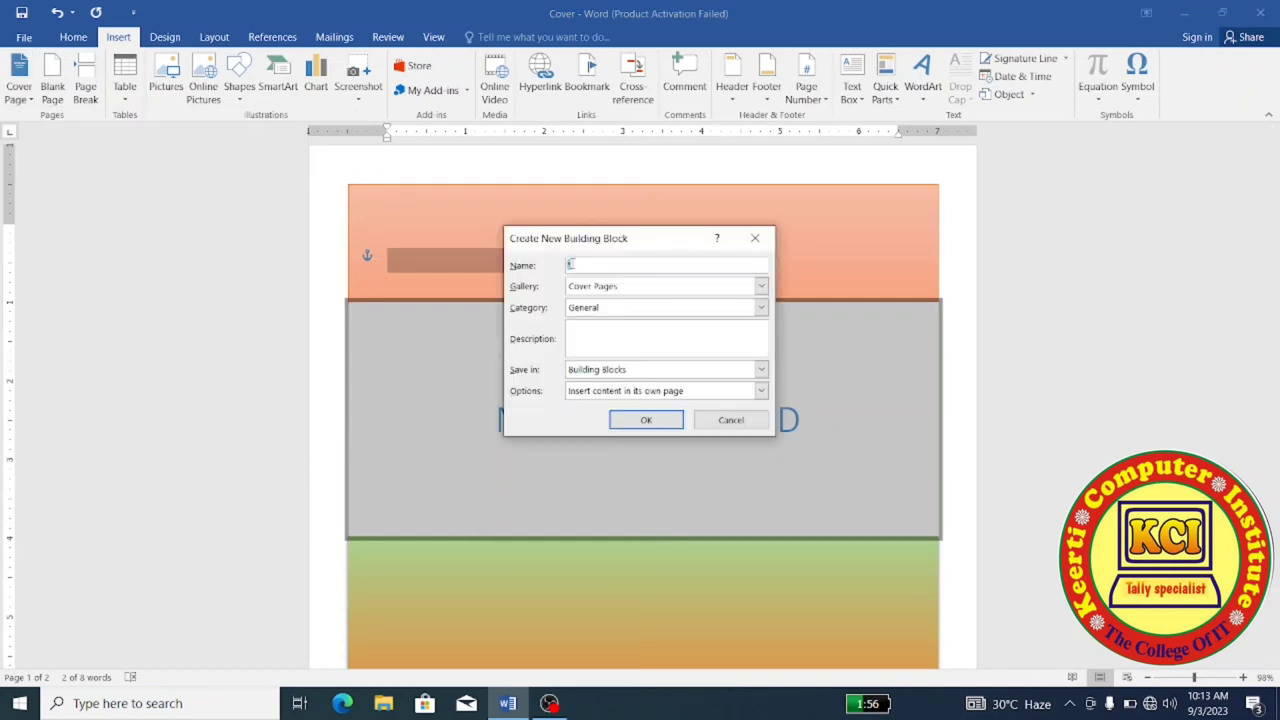
# Step: Name the building block 'Cover Design', describe it 'Cover Page Design', set to insert content only
pyautogui.write('Cover Design')
pyautogui.click(587, 325)
pyautogui.write('Cover Page Design')
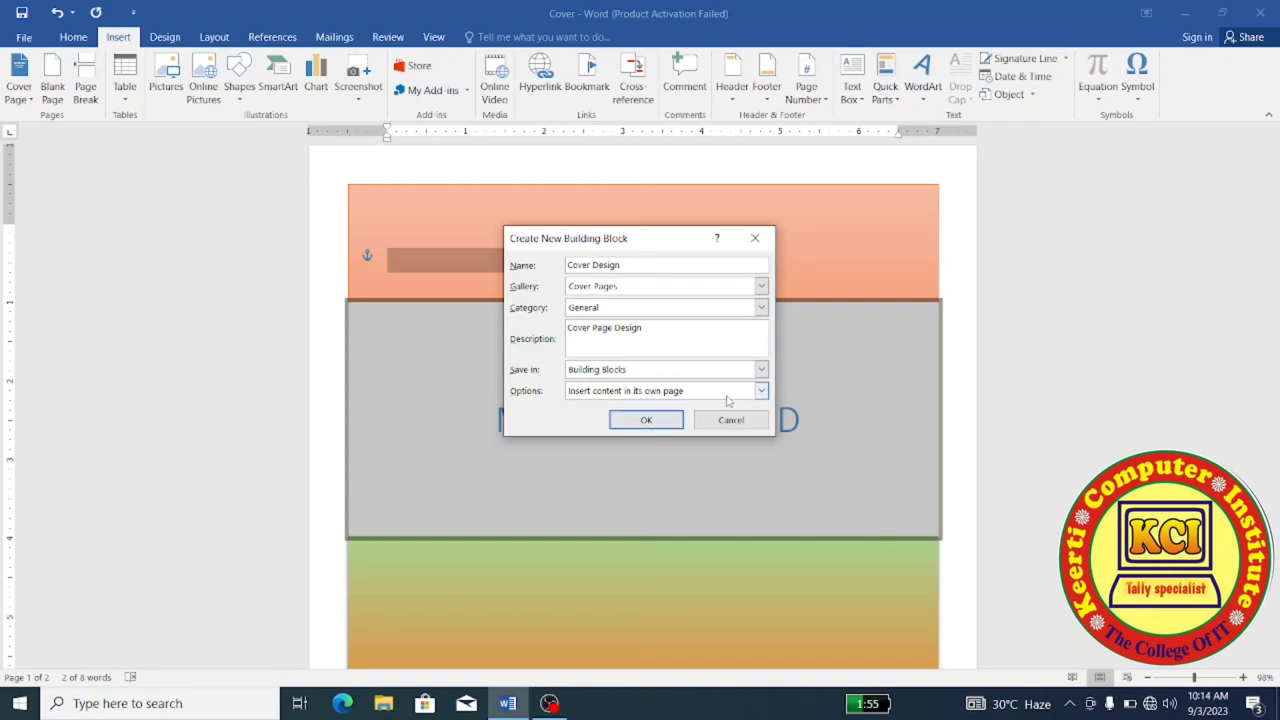
pyautogui.click(762, 391)
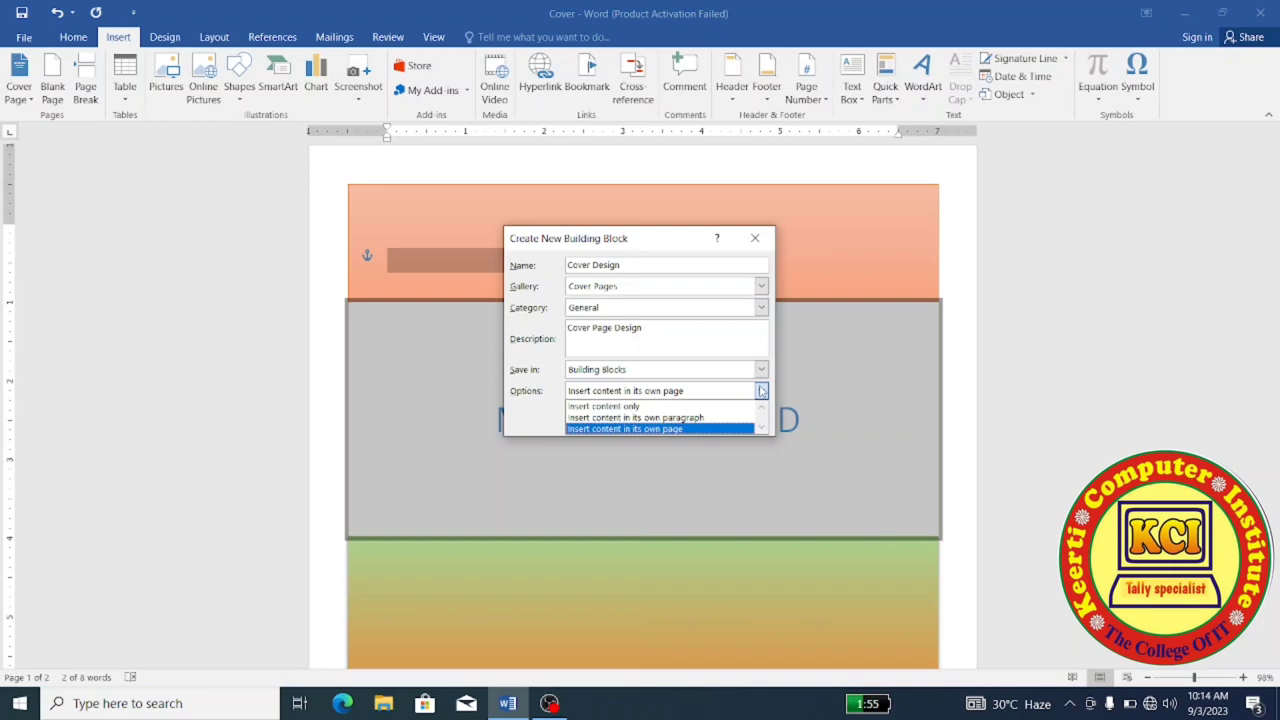
pyautogui.click(649, 406)
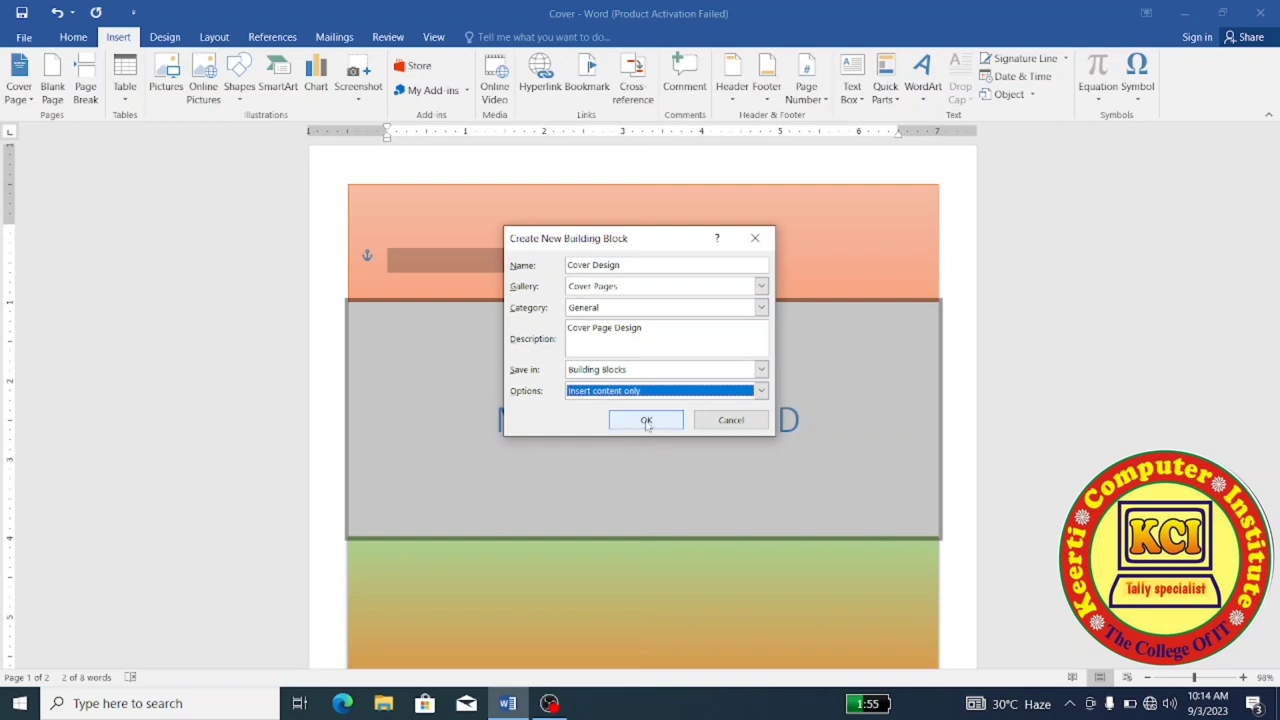
pyautogui.click(646, 421)
pyautogui.click(646, 424)
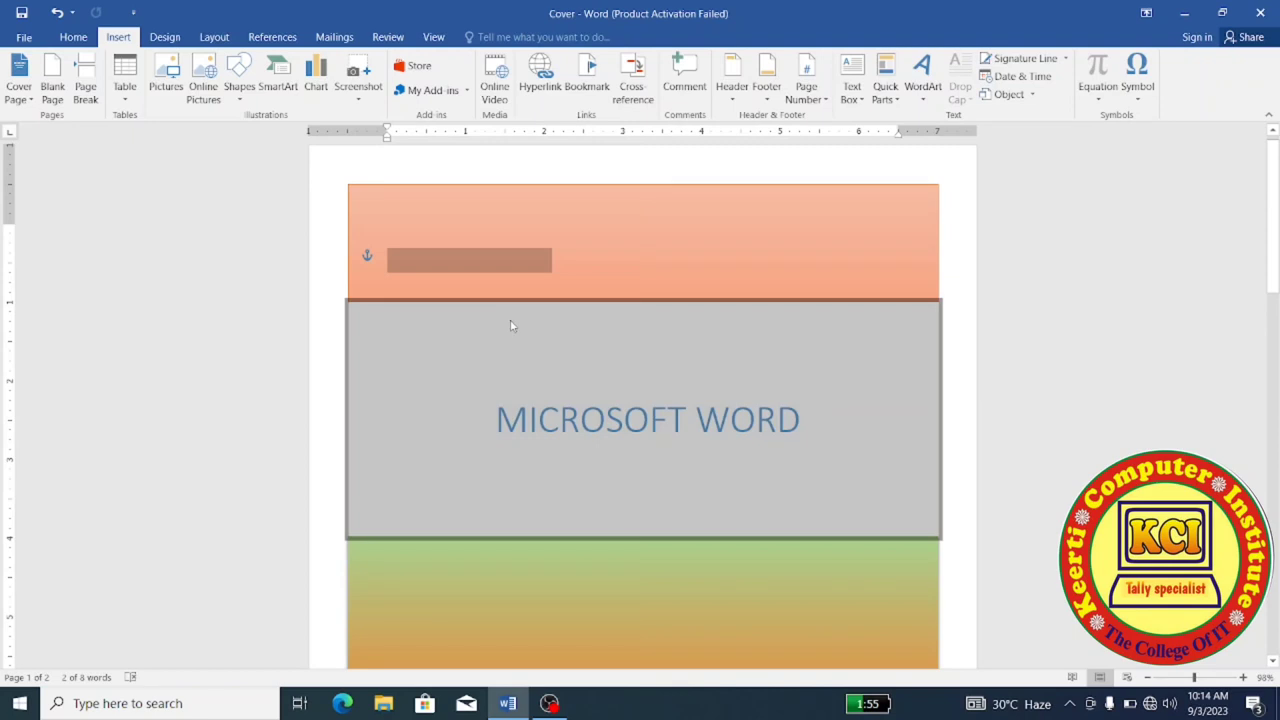
# Step: Browse the cover page gallery, then remove the current cover page to leave one blank page
pyautogui.click(33, 103)
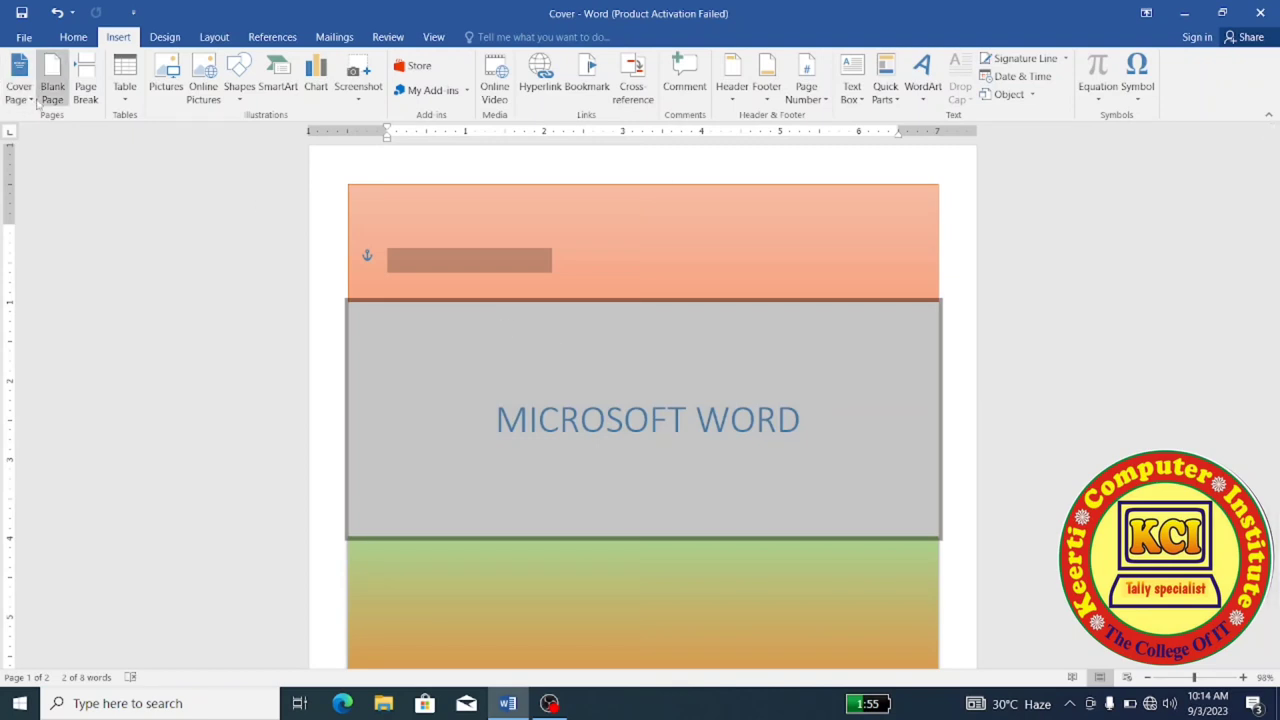
pyautogui.click(31, 102)
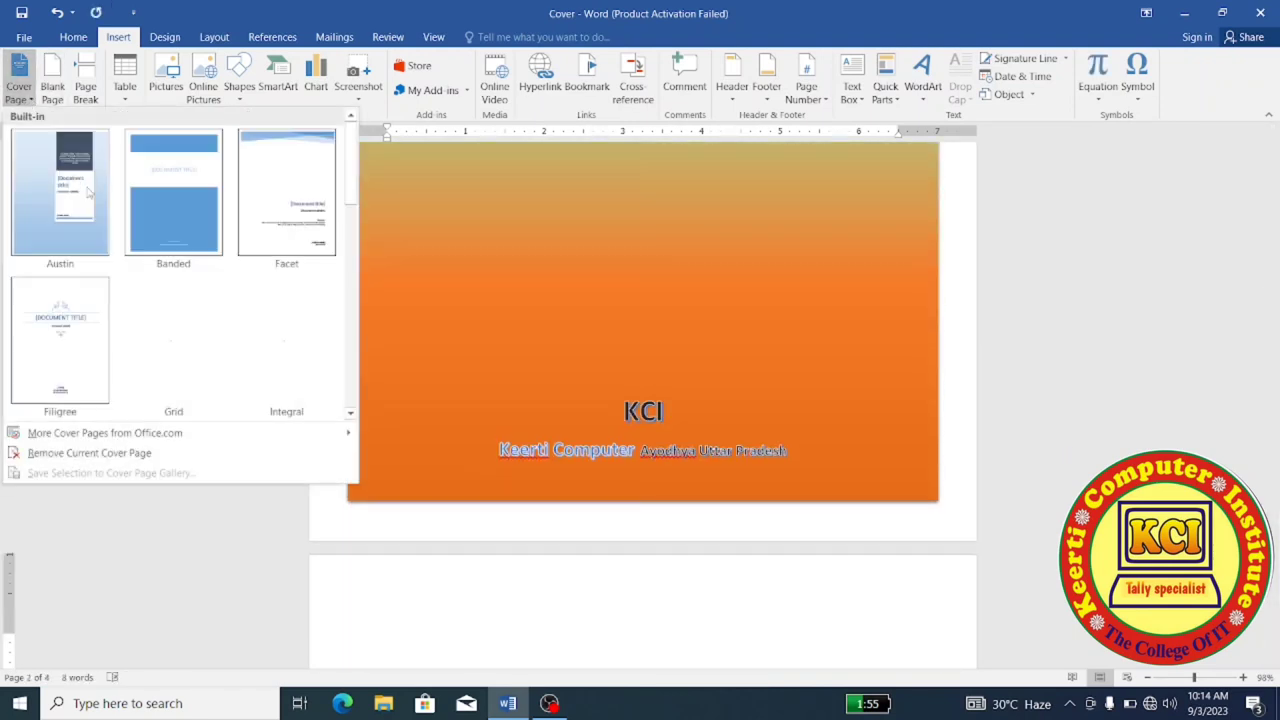
pyautogui.moveTo(354, 165); pyautogui.dragTo(344, 384)
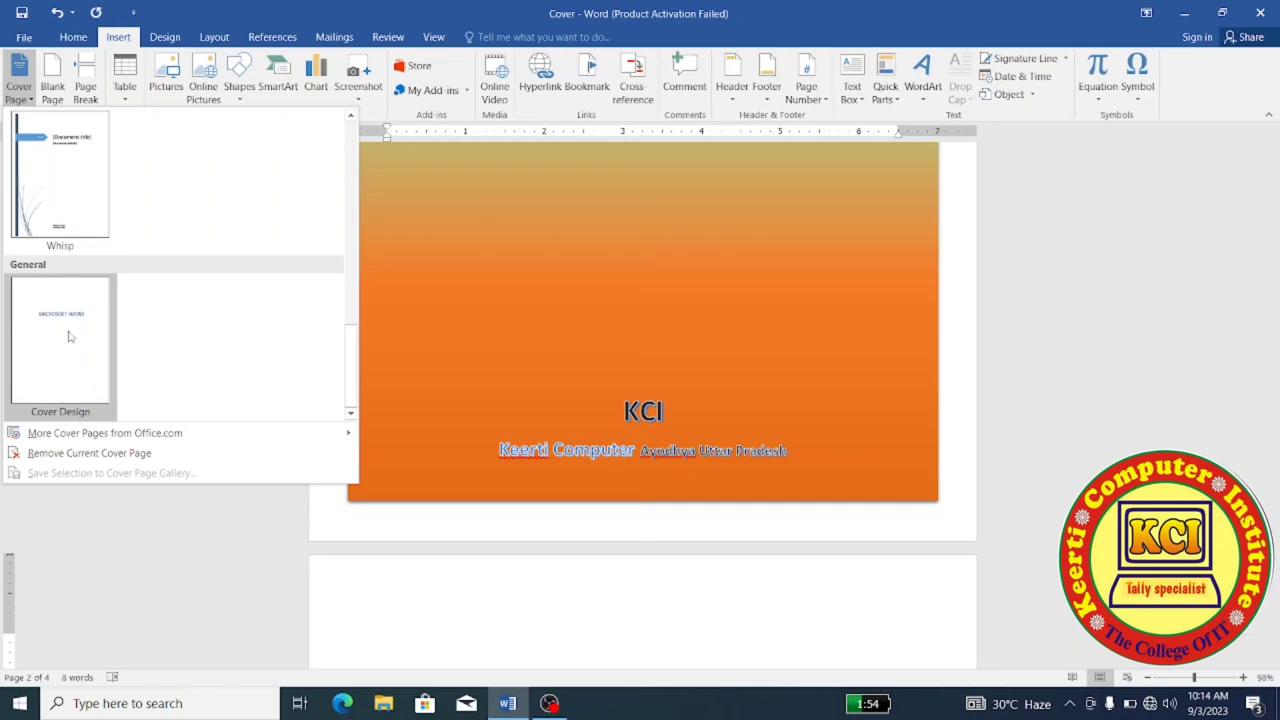
pyautogui.click(347, 173)
pyautogui.click(347, 173)
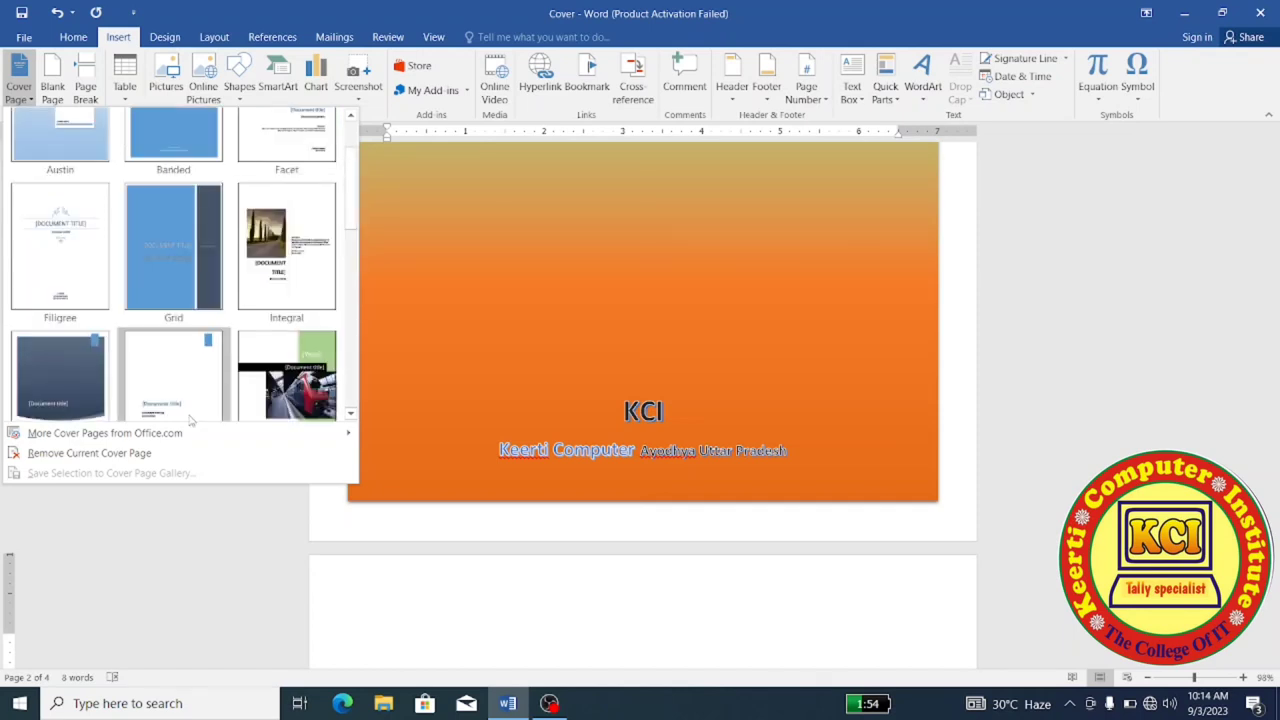
pyautogui.click(121, 456)
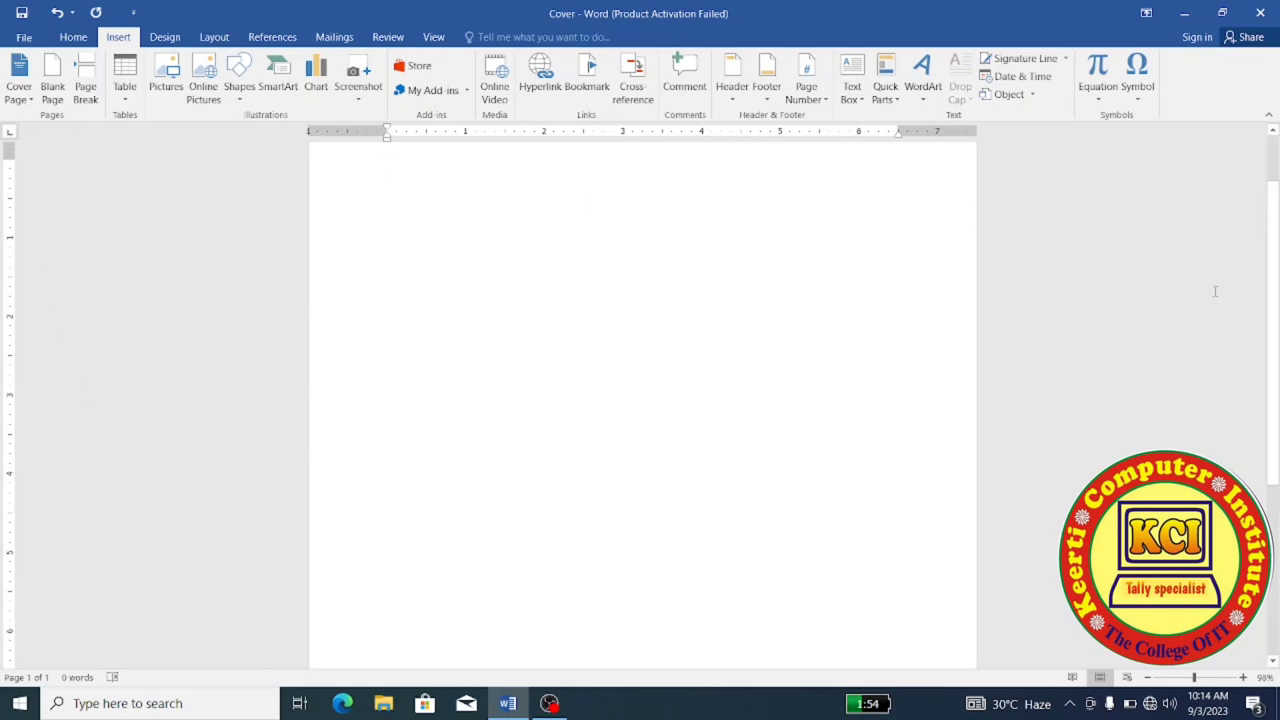
# Step: Type 'Keerti Computer Institute' on the first page
pyautogui.write('Keerti Computer Institute')
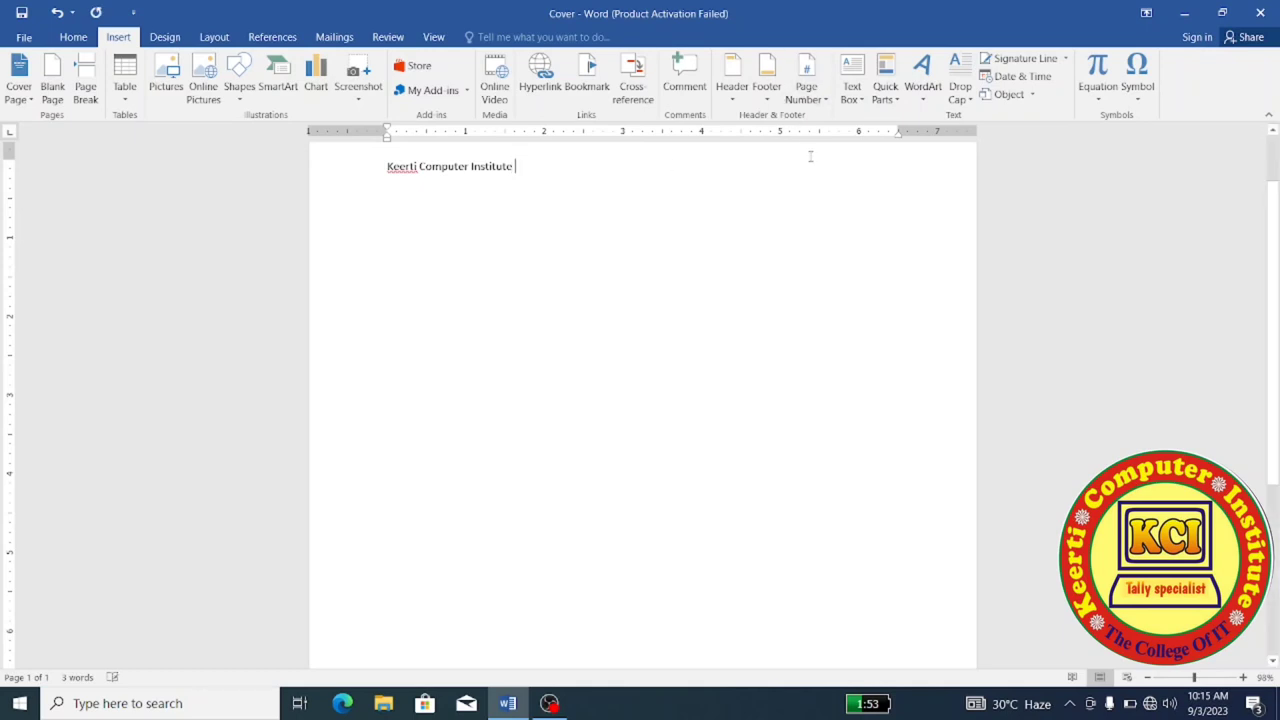
pyautogui.moveTo(1274, 282); pyautogui.dragTo(1231, 307)
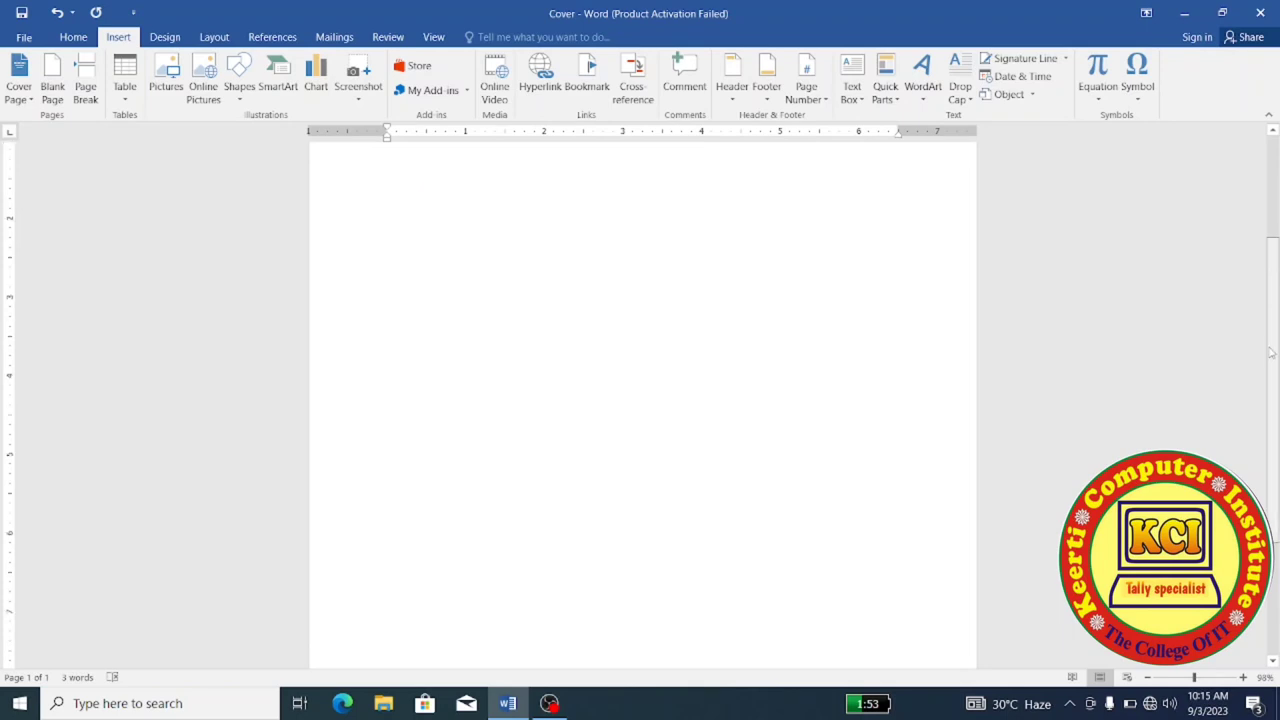
pyautogui.scroll(3, 1210, 220)
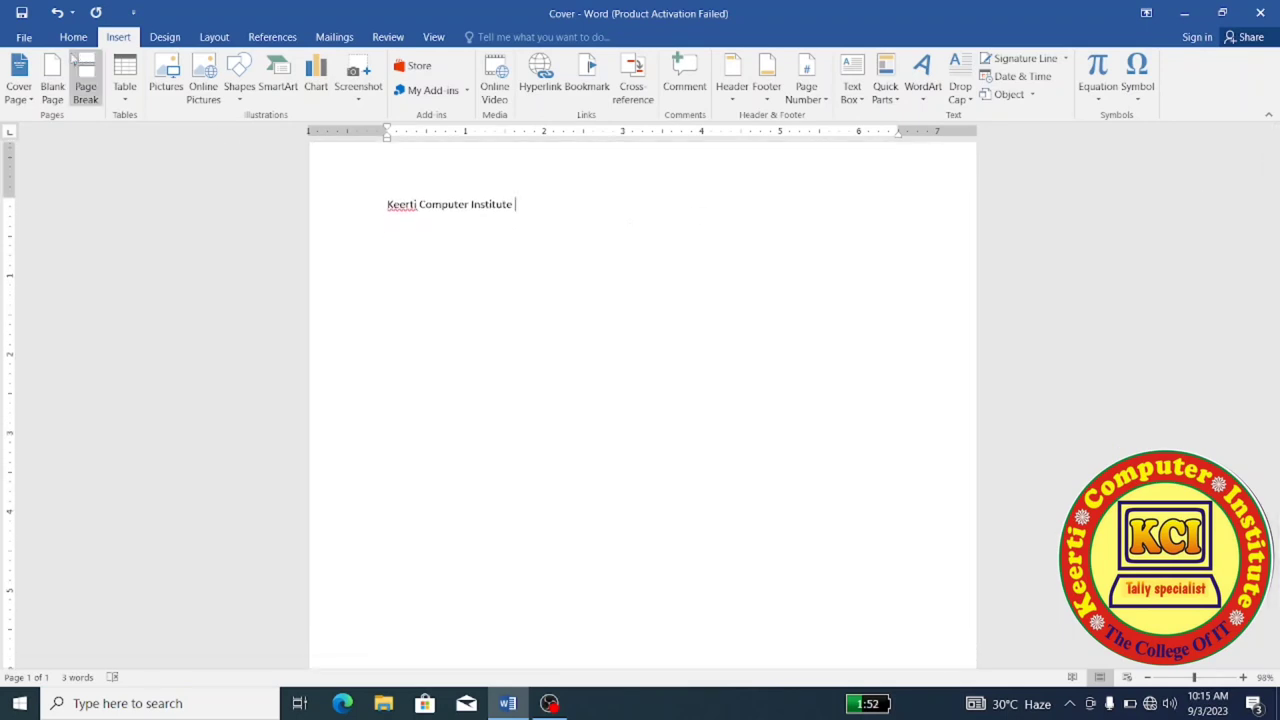
# Step: Insert two page breaks so the document runs to three pages
pyautogui.click(52, 85)
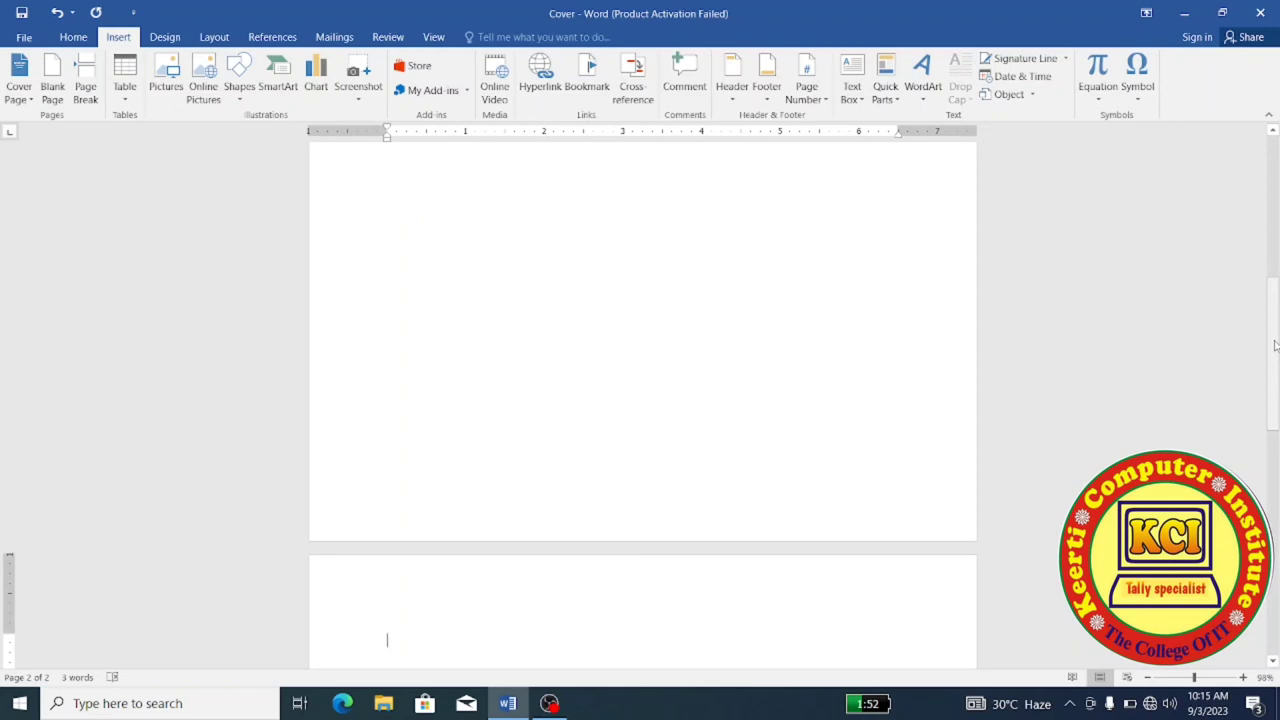
pyautogui.moveTo(1274, 345); pyautogui.dragTo(1245, 342)
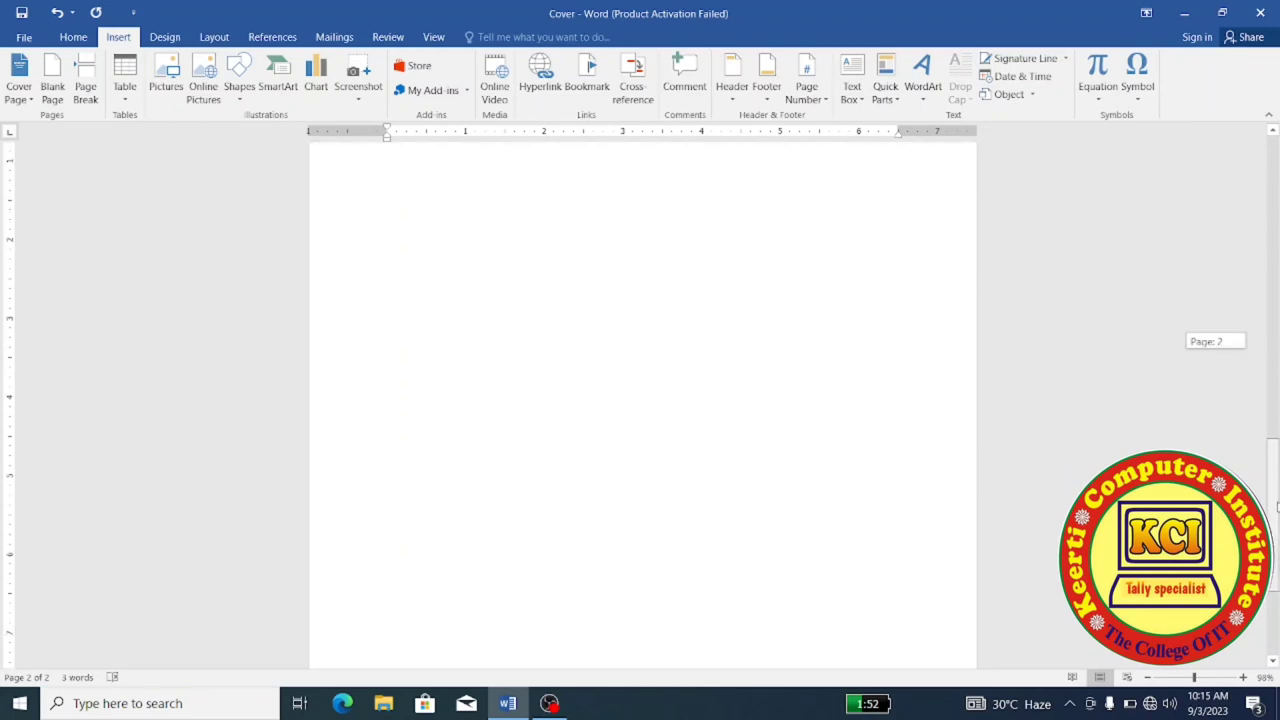
pyautogui.moveTo(1245, 342)
pyautogui.mouseDown()
pyautogui.moveTo(1230, 442)
pyautogui.moveTo(743, 447)
pyautogui.mouseUp()
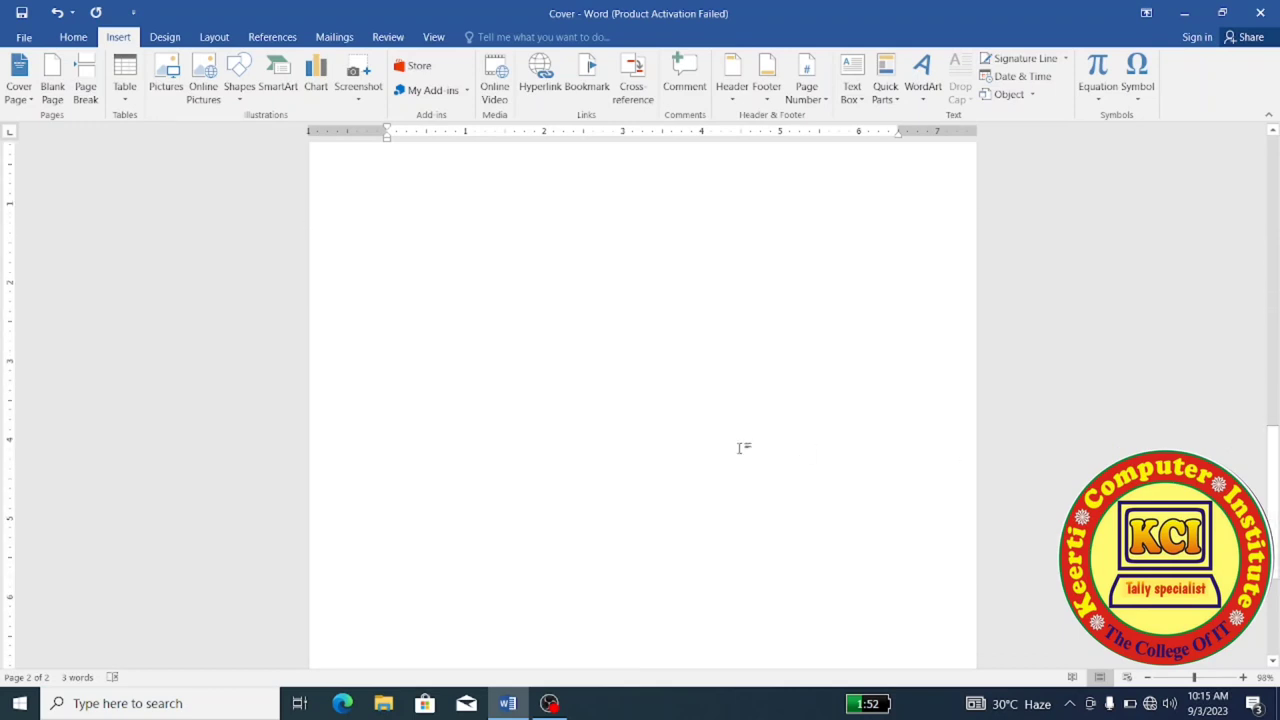
pyautogui.click(87, 88)
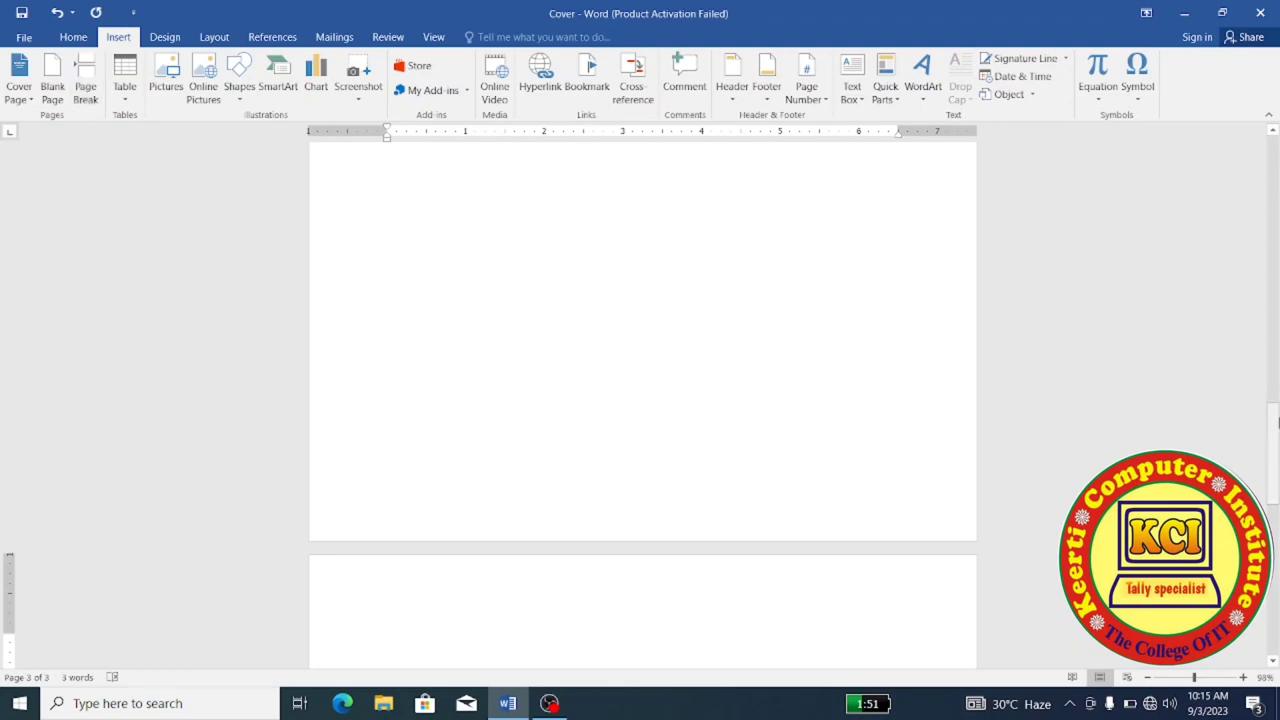
pyautogui.moveTo(1276, 421)
pyautogui.mouseDown()
pyautogui.moveTo(1274, 494)
pyautogui.moveTo(1236, 227)
pyautogui.moveTo(1276, 345)
pyautogui.moveTo(1276, 617)
pyautogui.moveTo(1273, 300)
pyautogui.mouseUp()
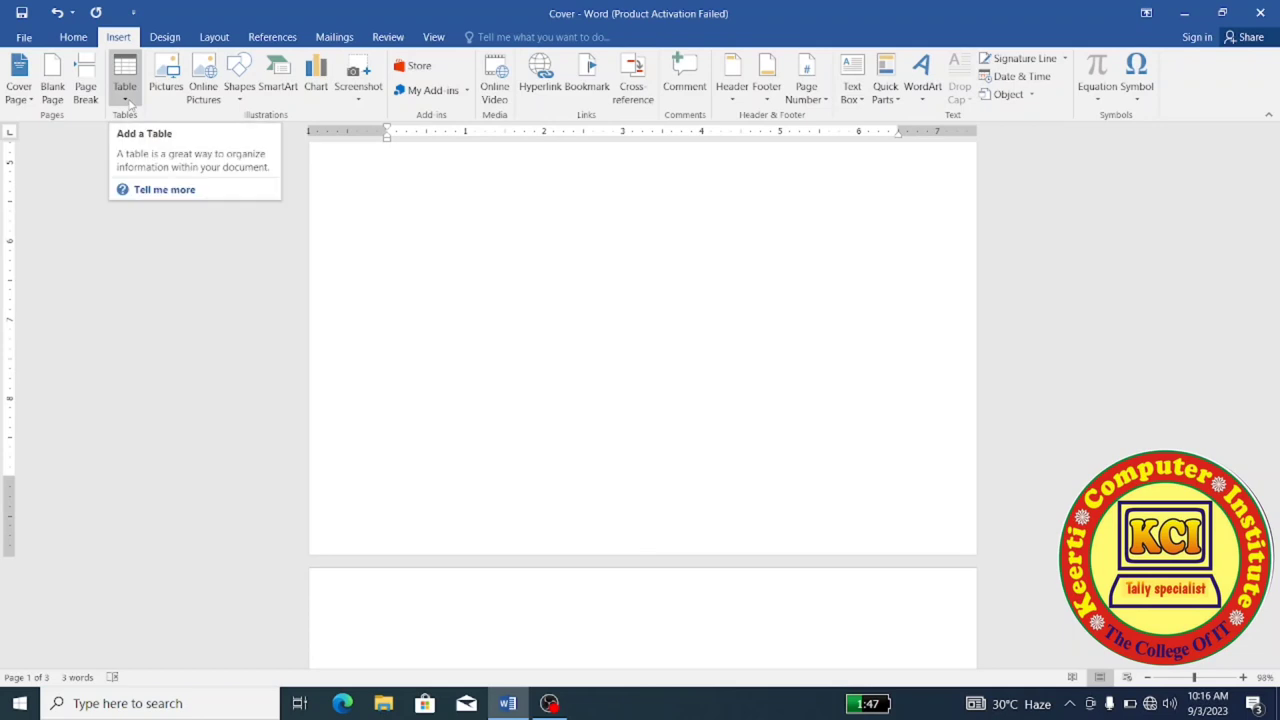
# Step: Undo back to a blank page and insert an empty 4-column by 5-row table
pyautogui.hotkey('ctrl', 'z')
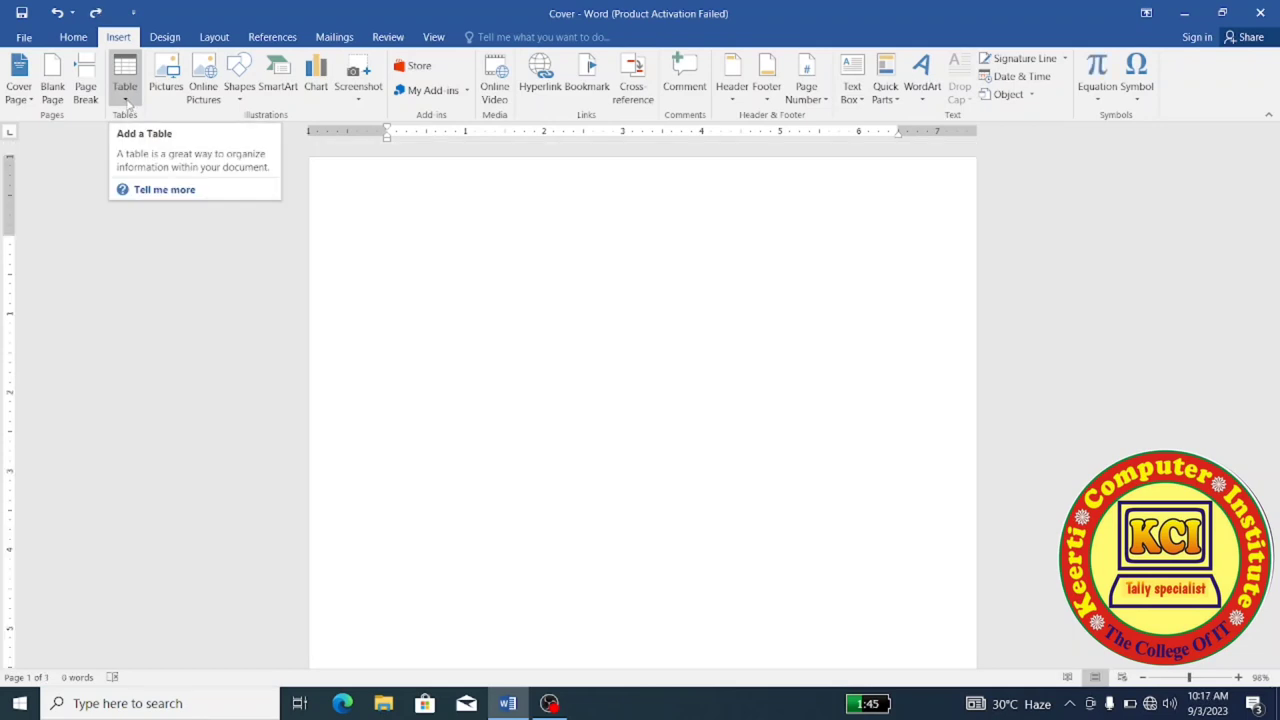
pyautogui.click(127, 103)
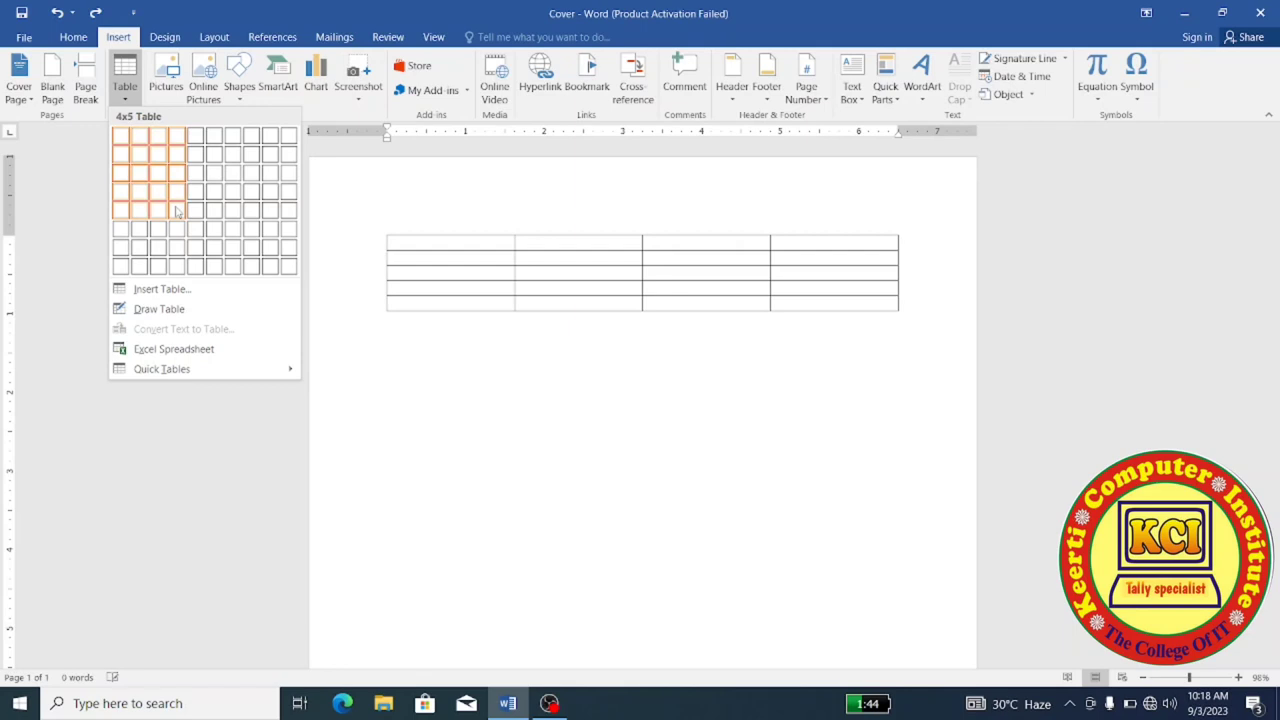
pyautogui.click(176, 211)
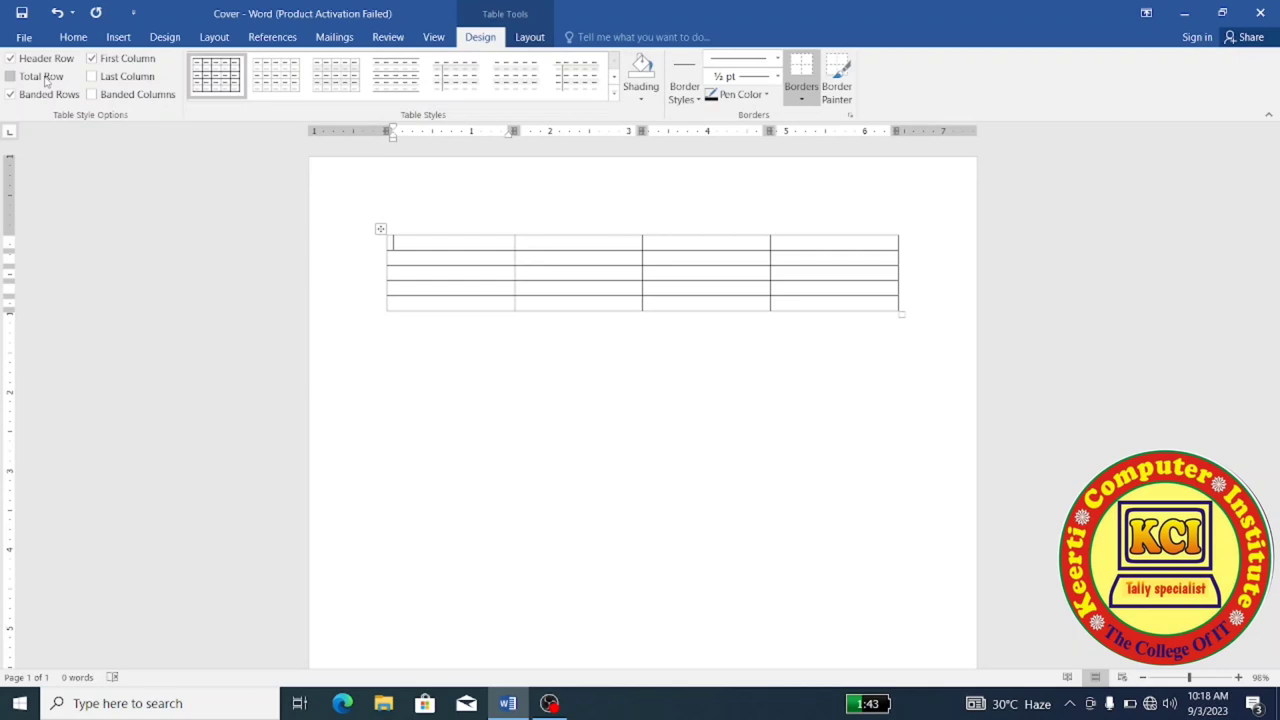
# Step: Apply a blue grid table style and trial the Header Row, Banded Rows and Total Row options
pyautogui.click(616, 100)
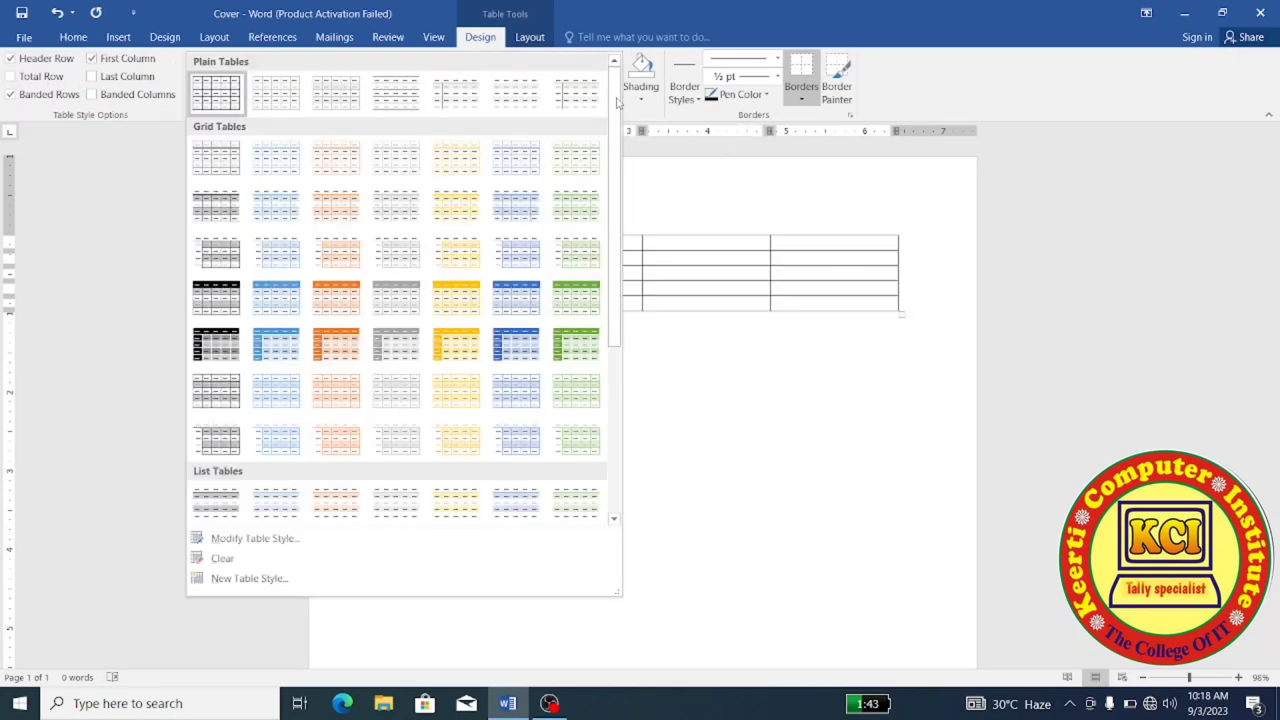
pyautogui.click(511, 296)
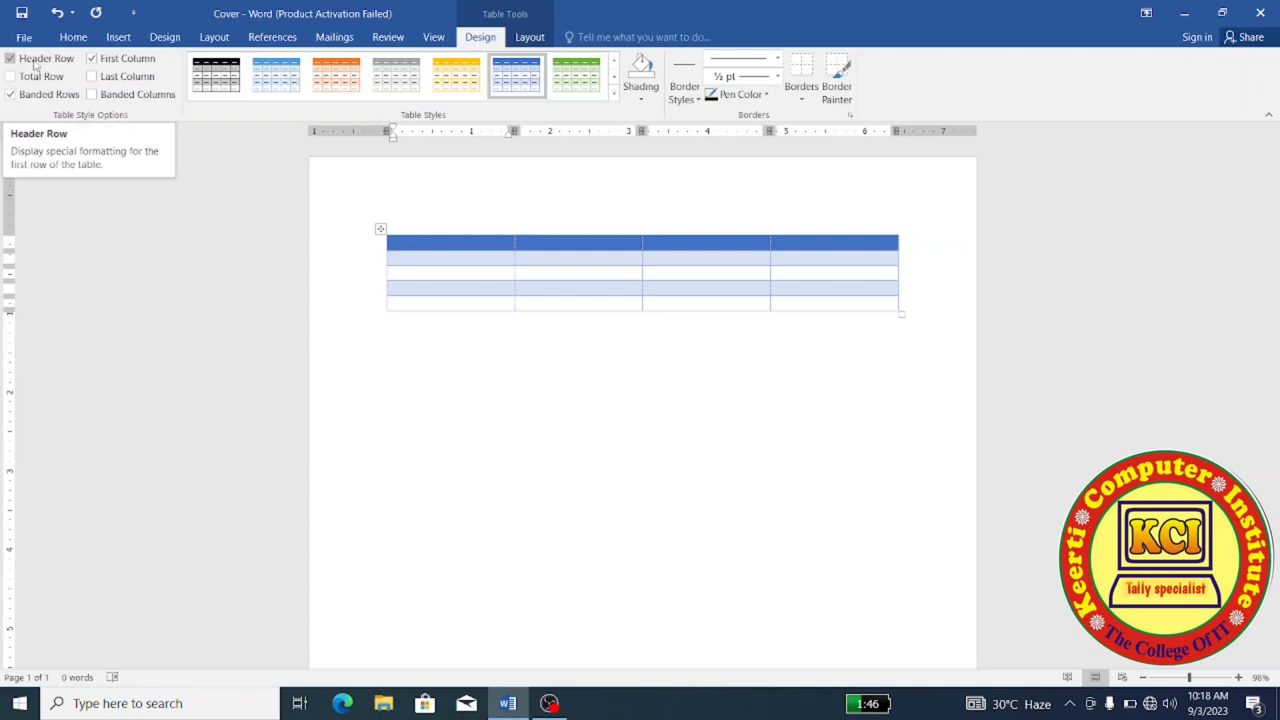
pyautogui.click(35, 60)
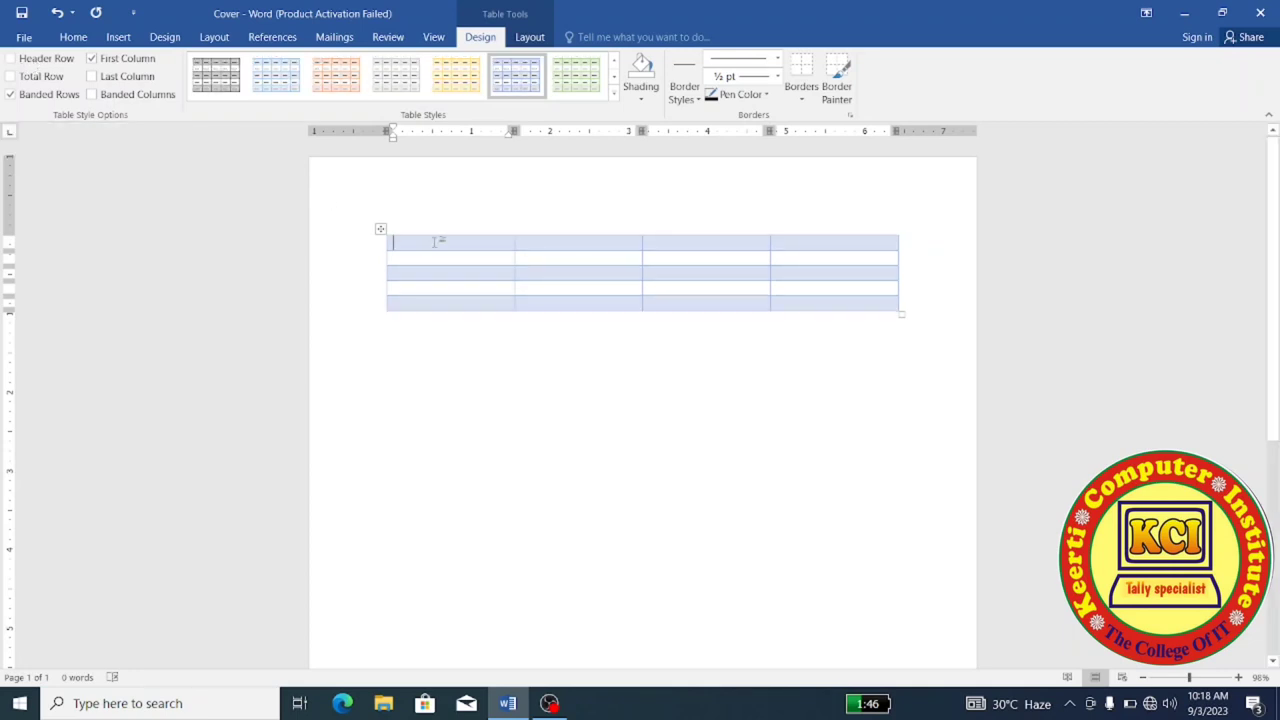
pyautogui.hotkey('ctrl', 'z')
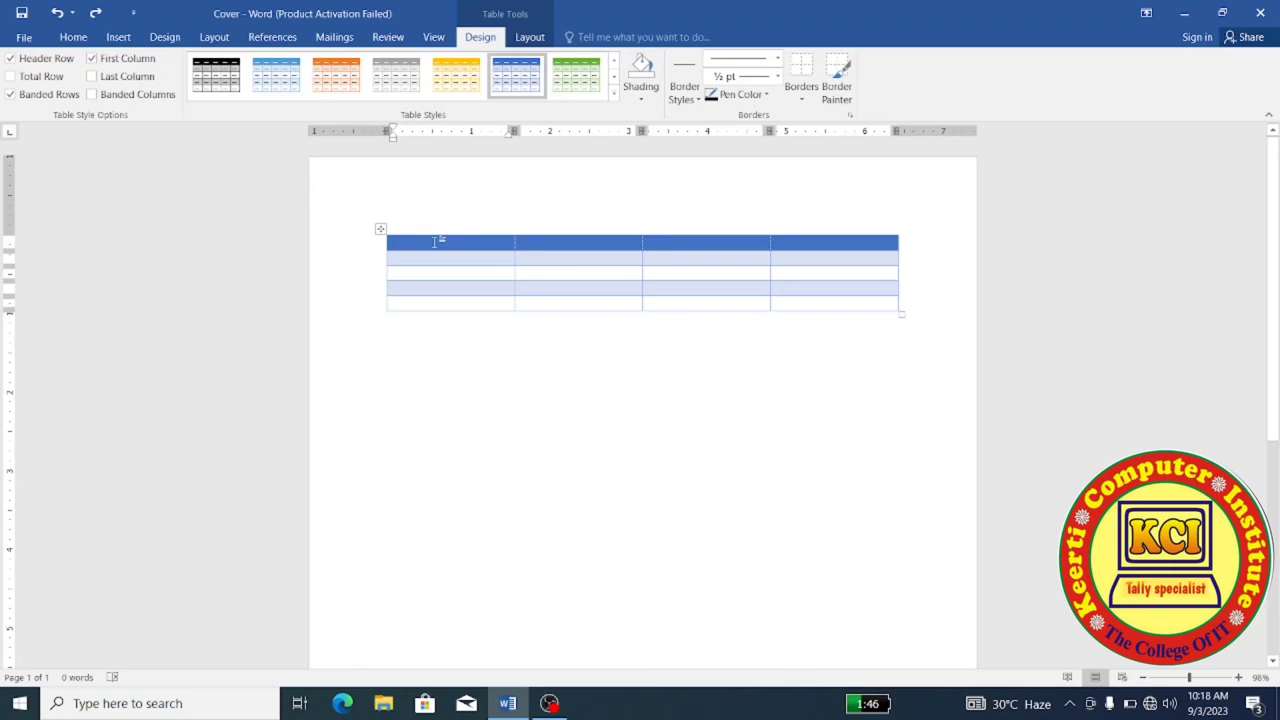
pyautogui.click(28, 63)
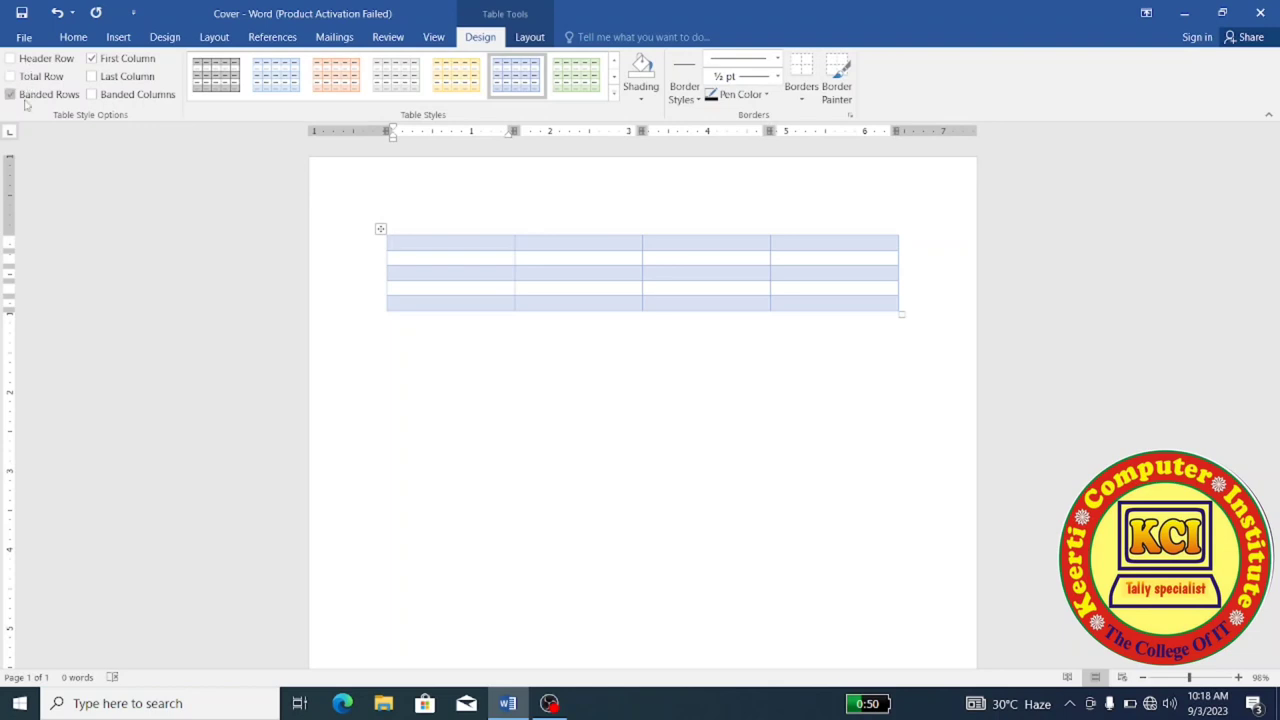
pyautogui.click(15, 97)
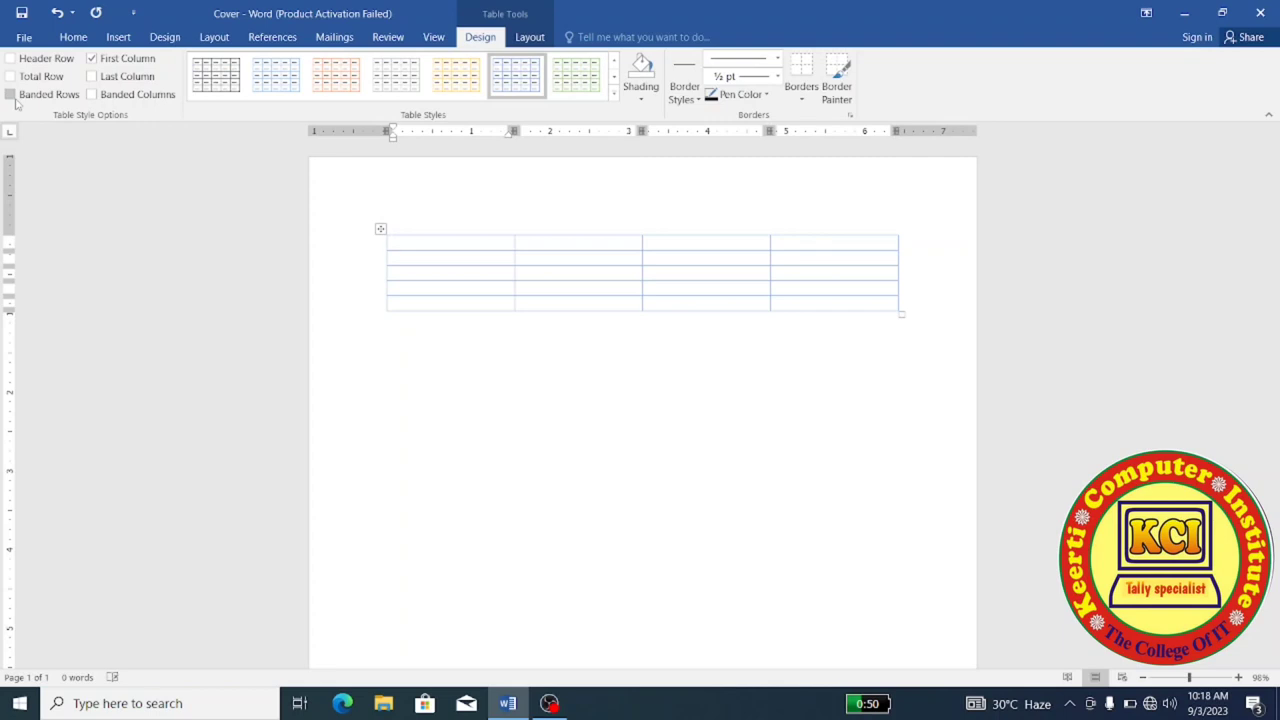
pyautogui.click(12, 96)
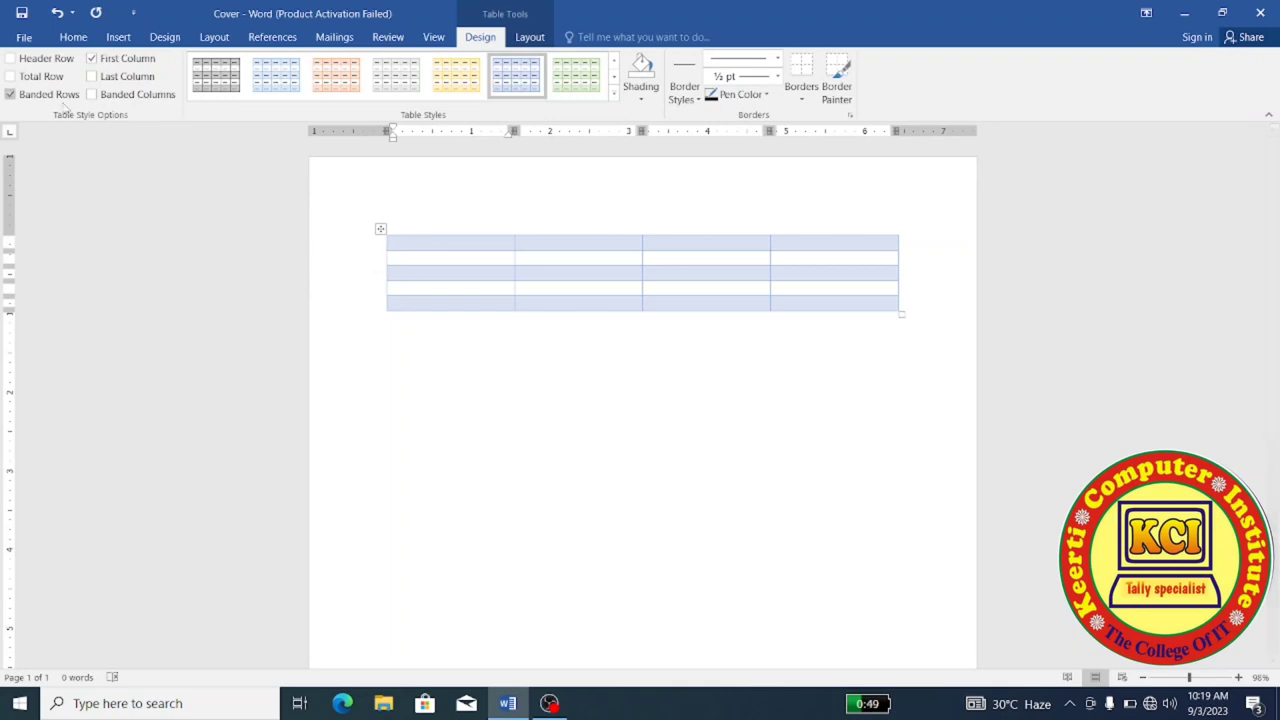
pyautogui.click(11, 59)
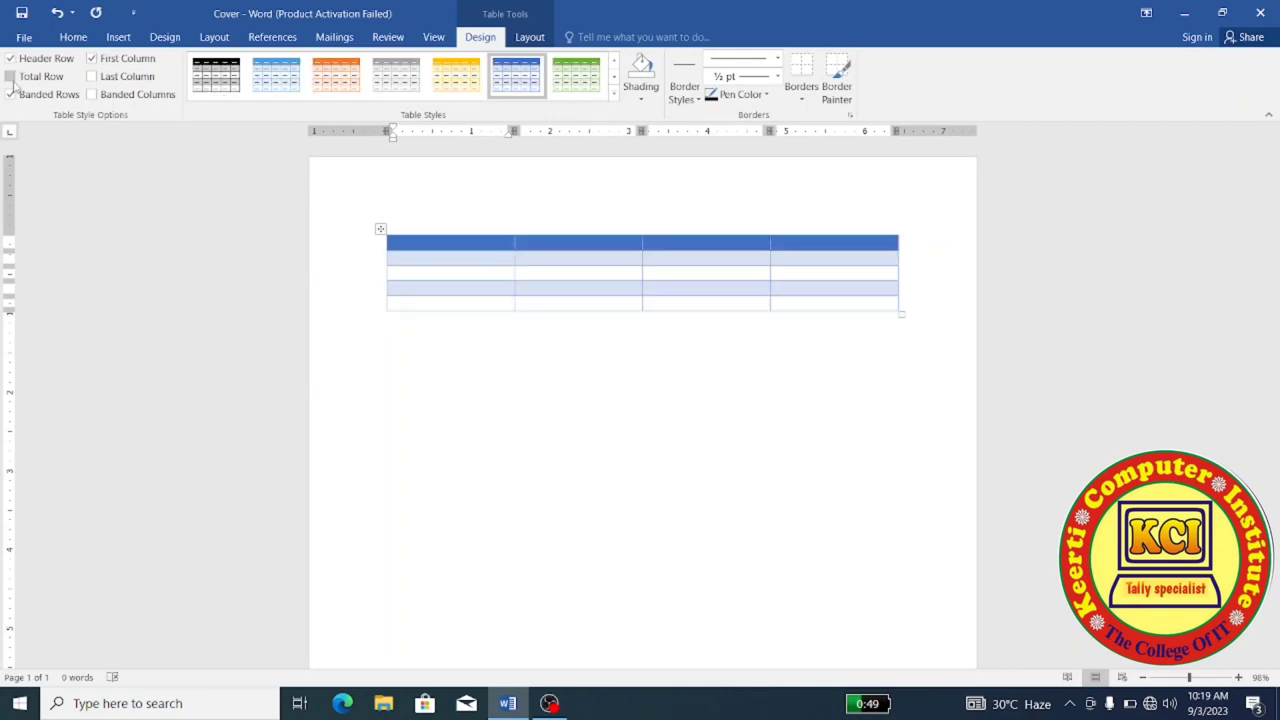
pyautogui.click(10, 77)
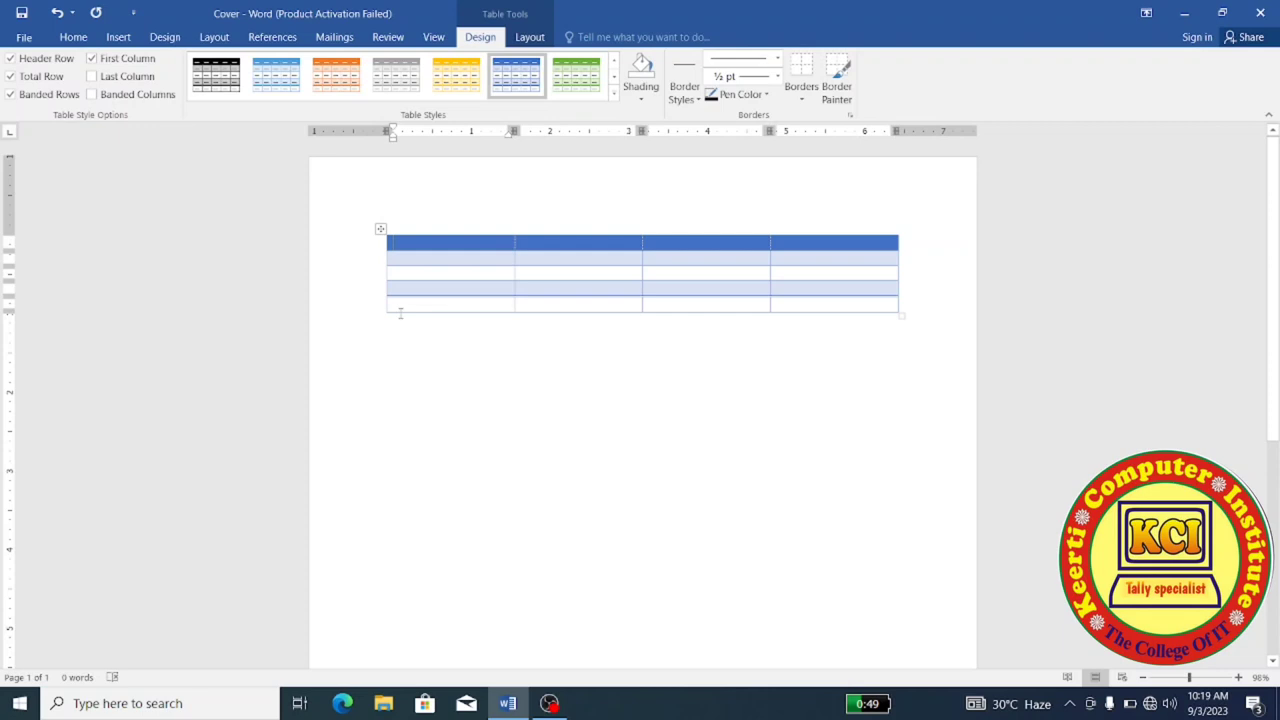
# Step: Remove the Total Row, apply a different blue grid style, and trial First and Last Column
pyautogui.click(476, 305)
pyautogui.click(12, 77)
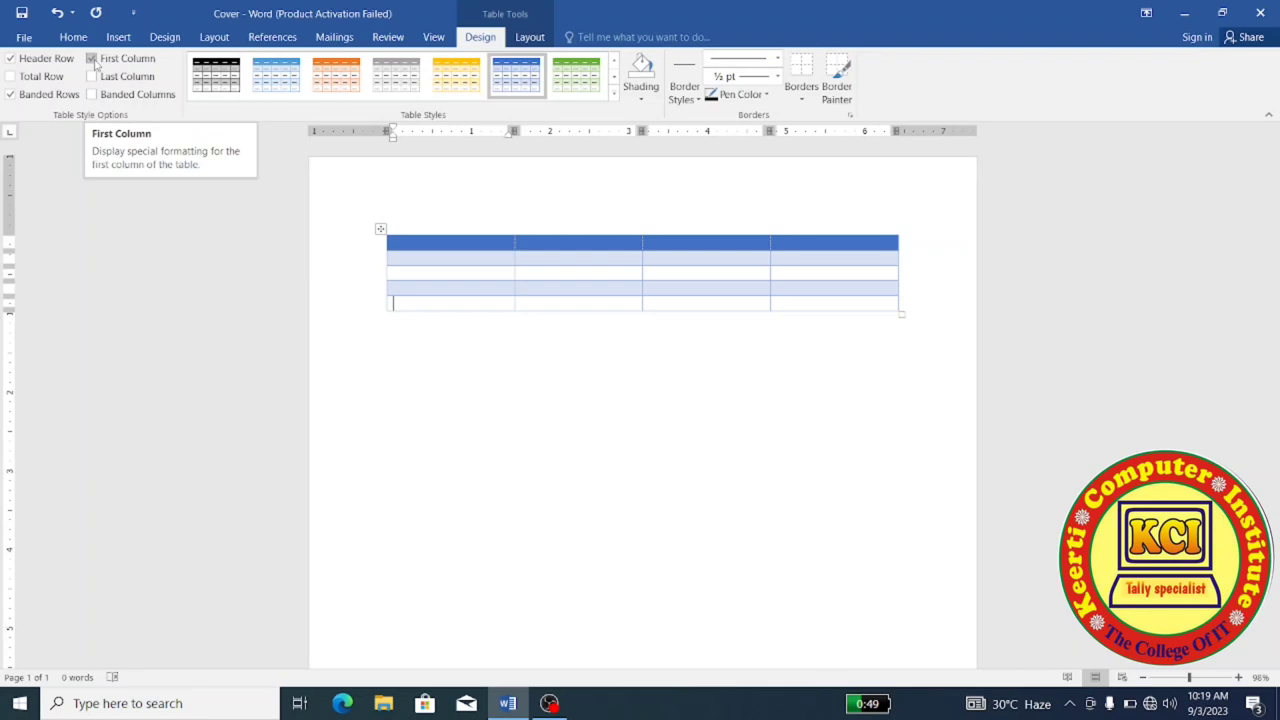
pyautogui.click(92, 60)
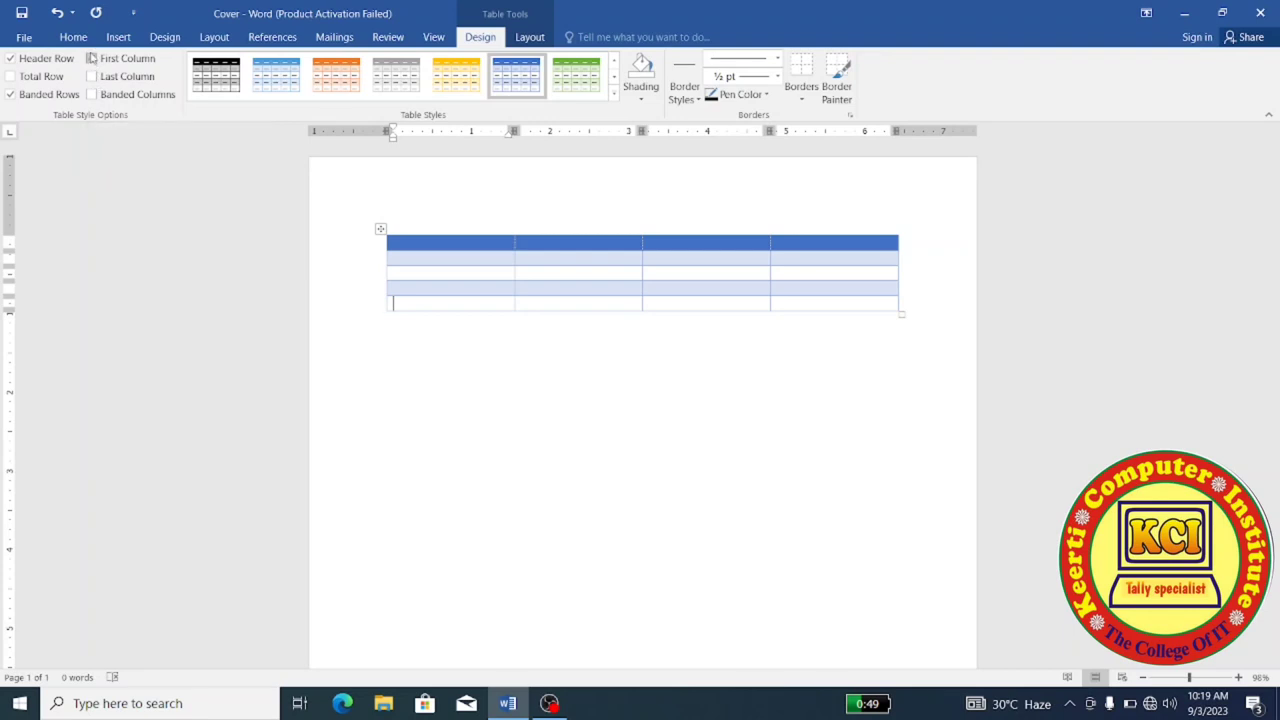
pyautogui.click(92, 59)
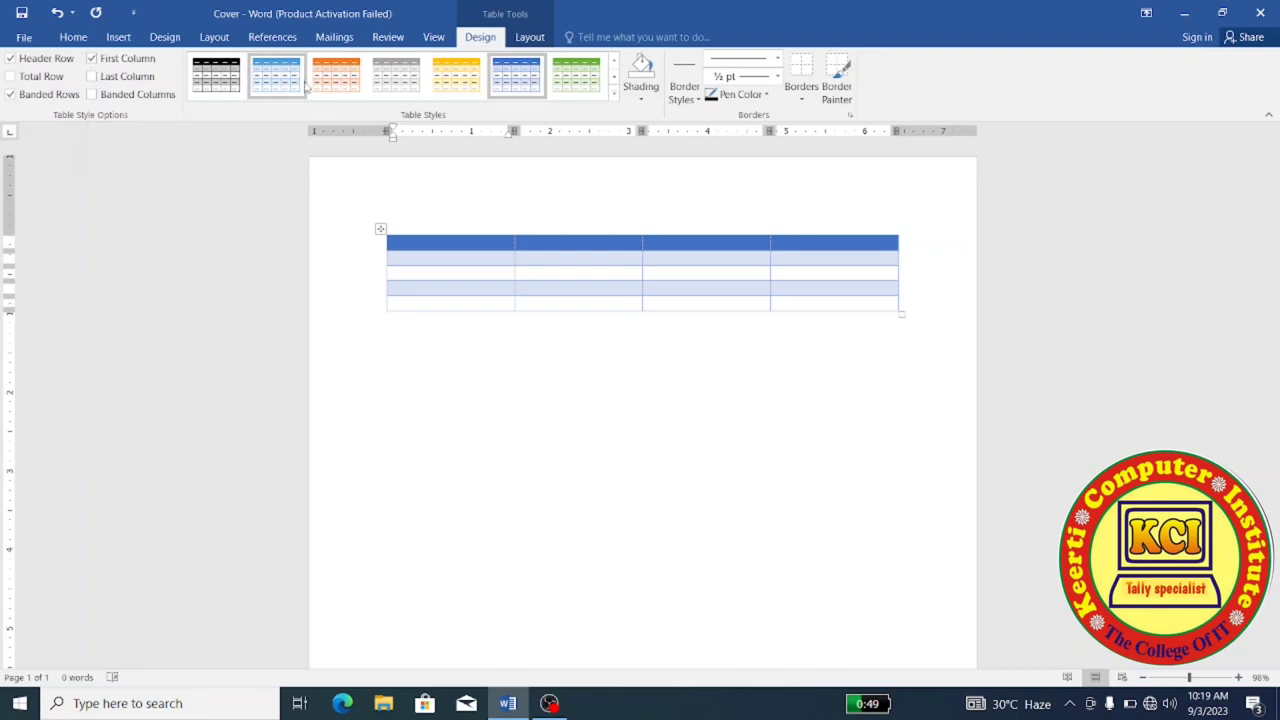
pyautogui.click(614, 95)
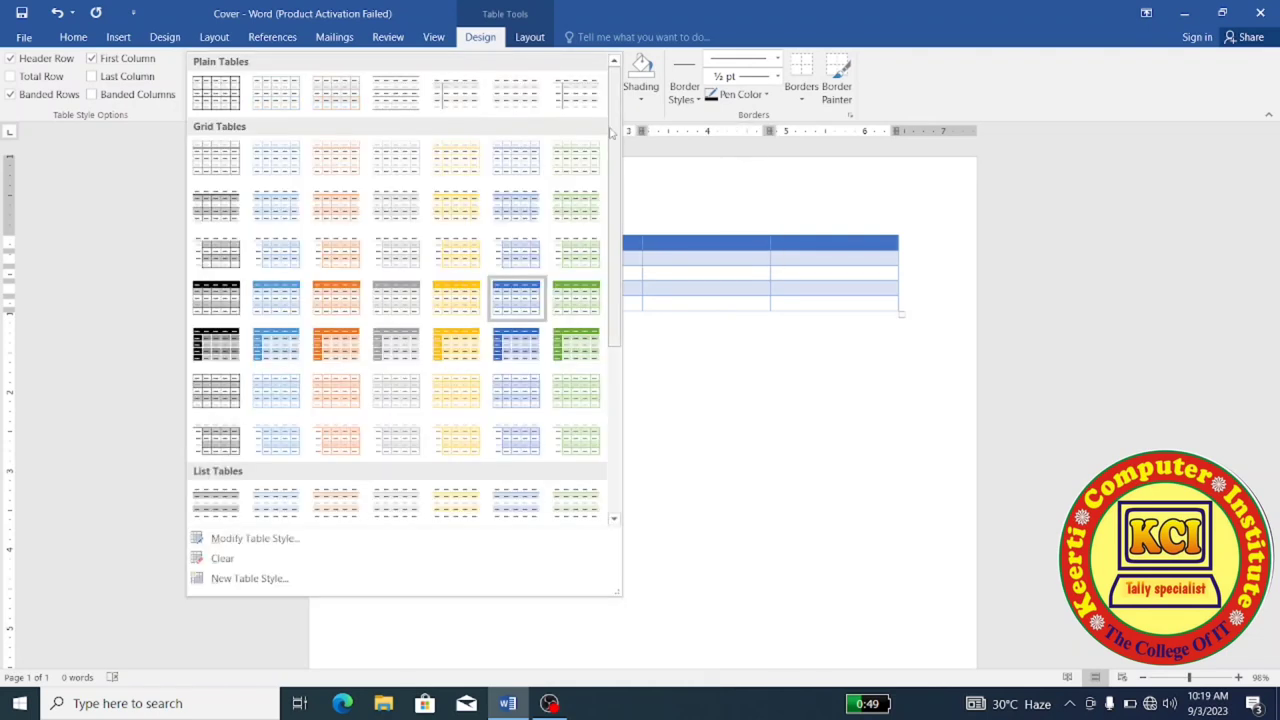
pyautogui.click(523, 350)
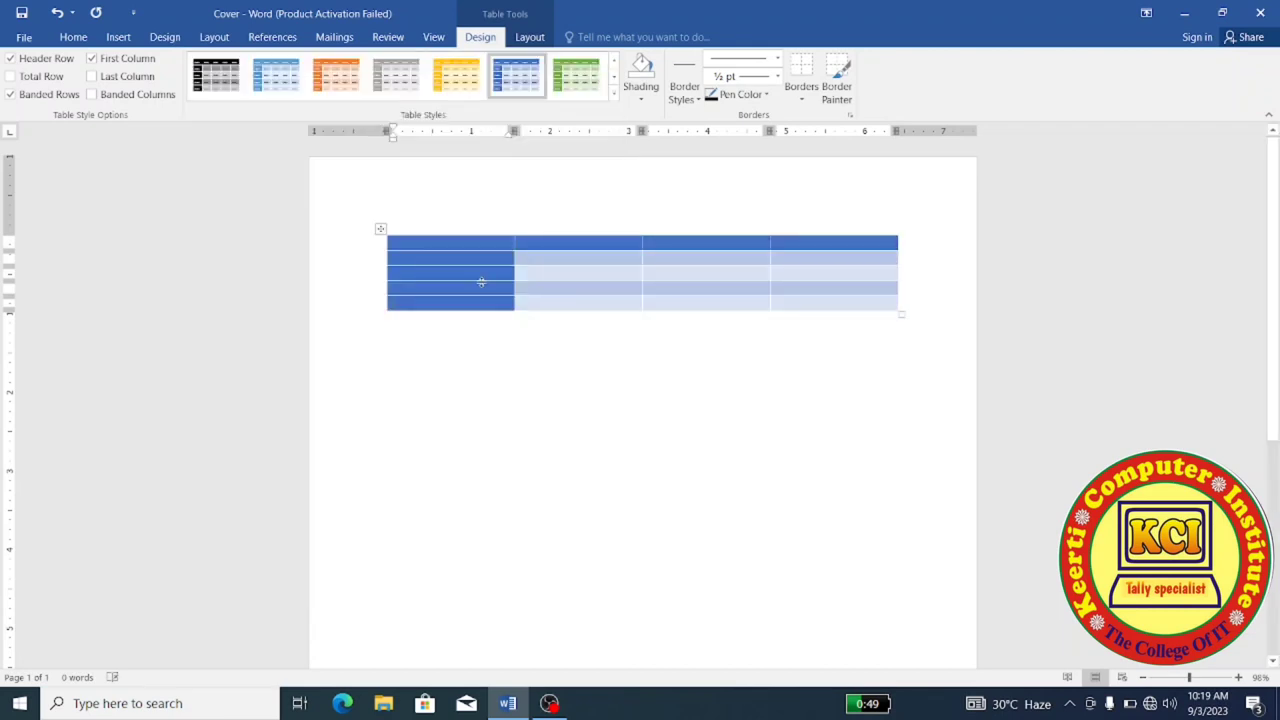
pyautogui.click(93, 59)
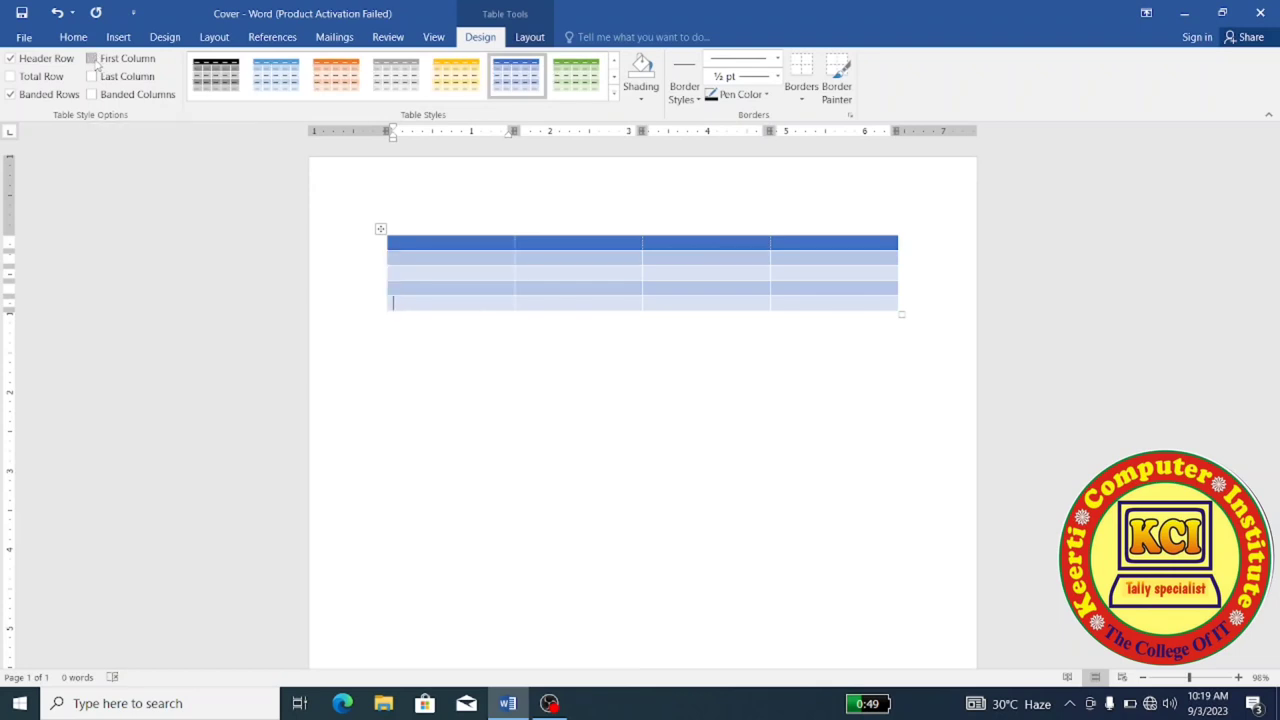
pyautogui.click(92, 59)
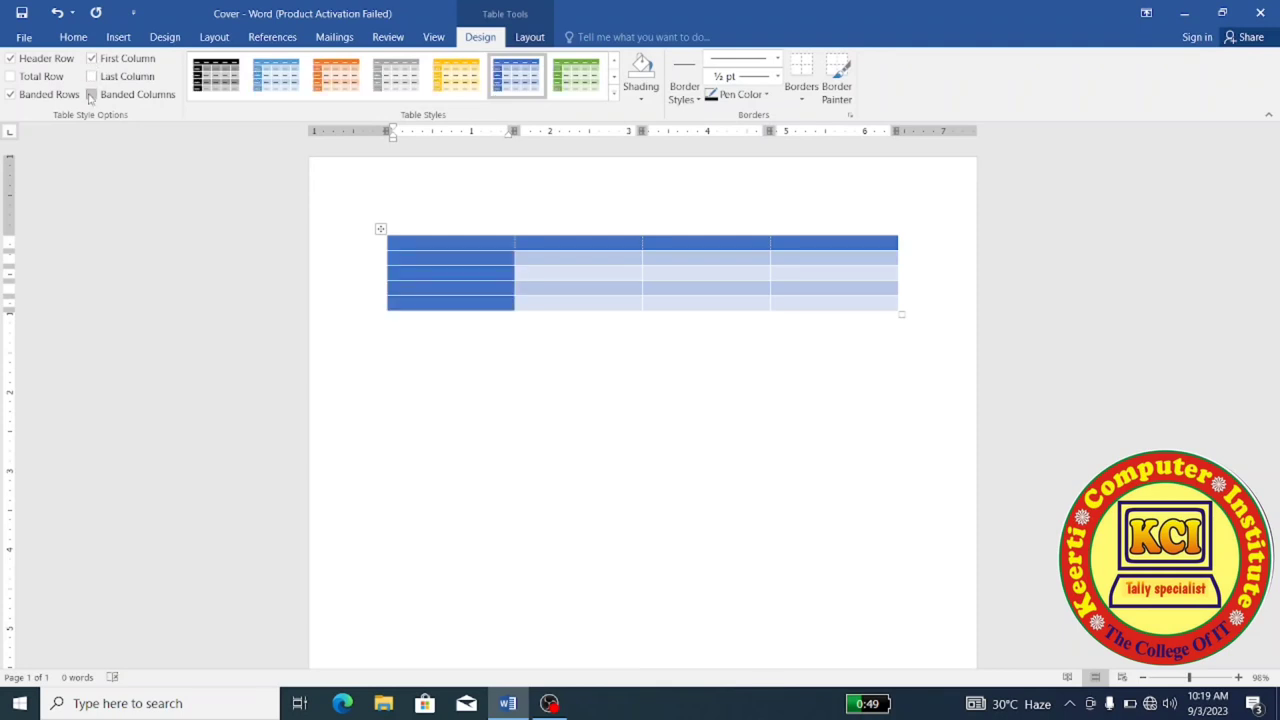
pyautogui.click(91, 77)
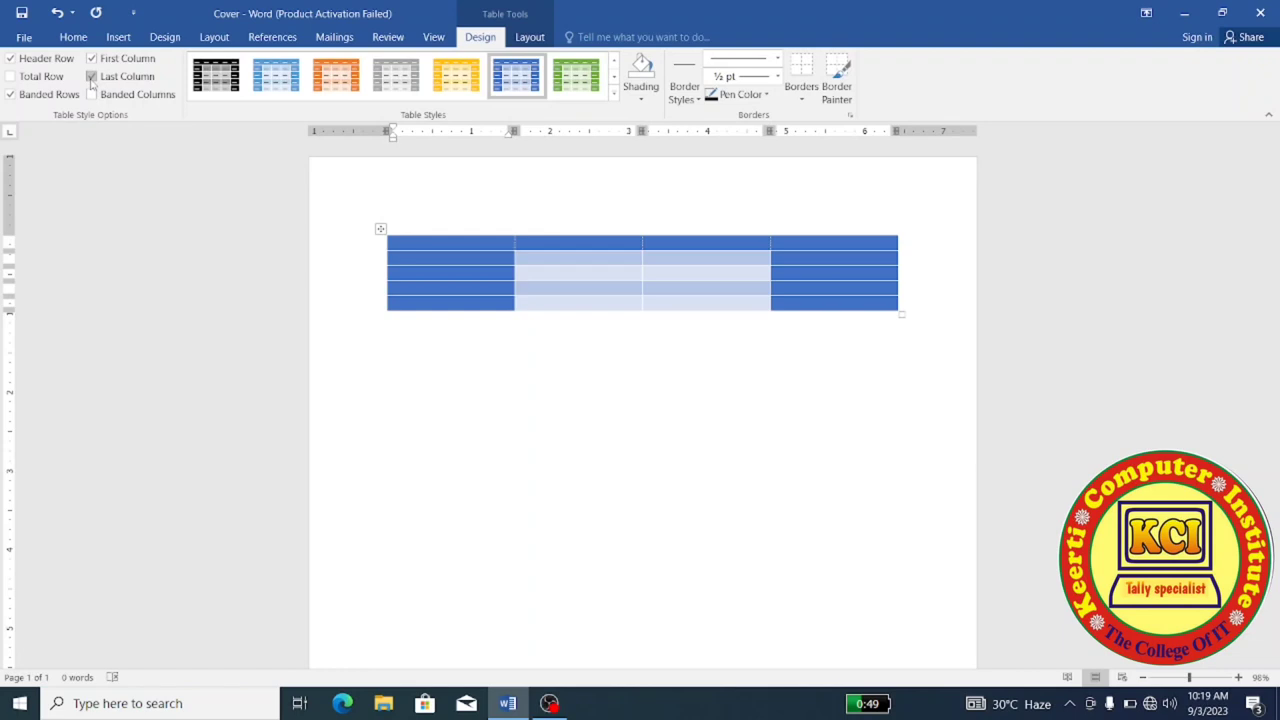
pyautogui.click(91, 77)
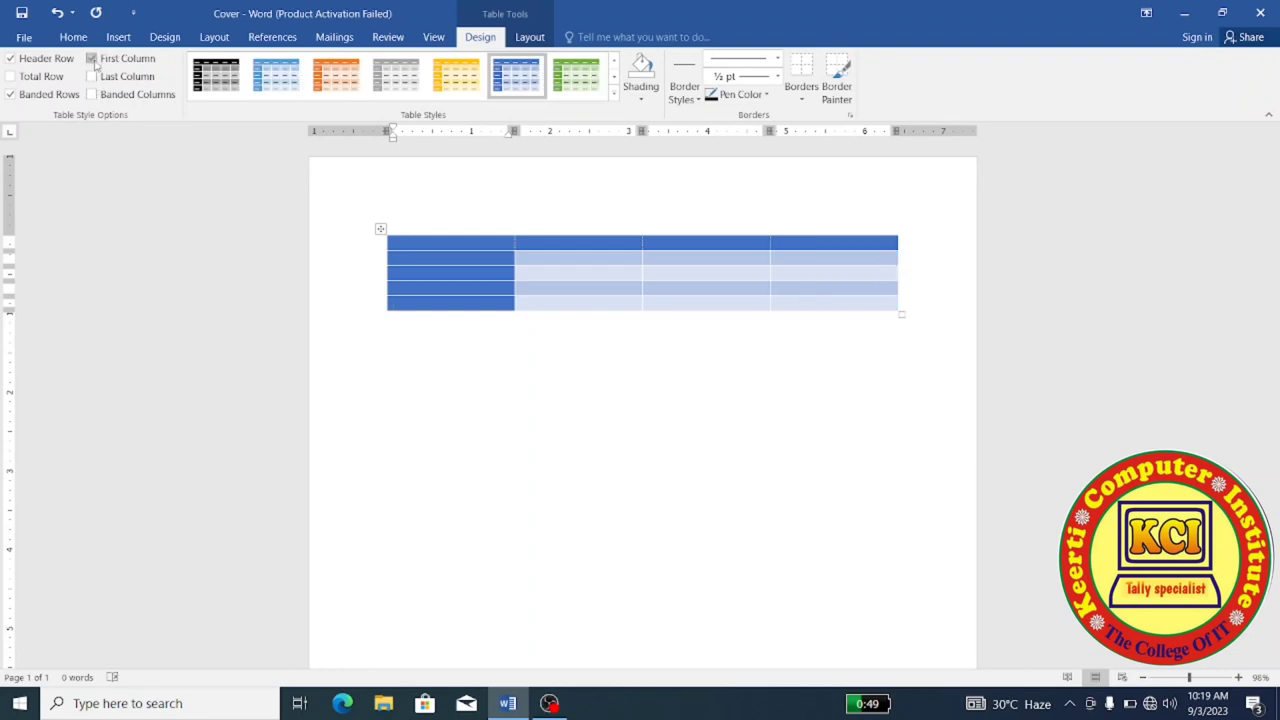
# Step: Apply the green grid style, leaving First Column, Last Column and Banded Columns off
pyautogui.click(93, 60)
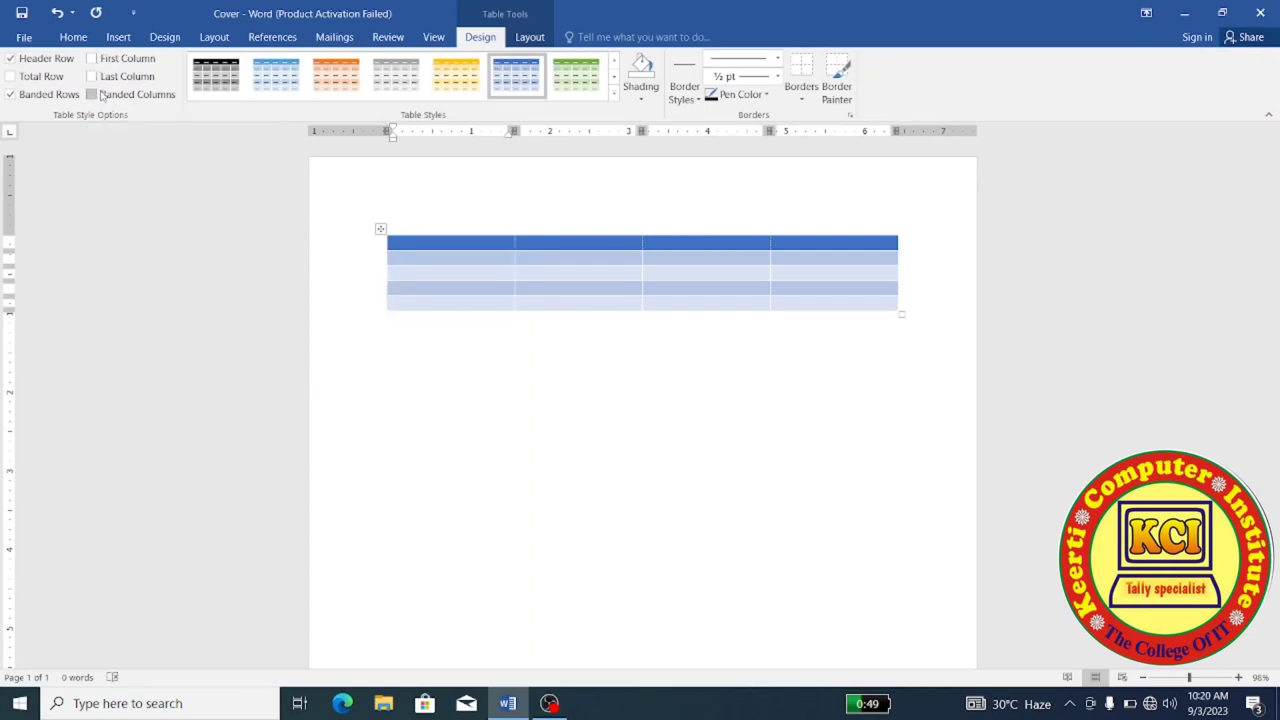
pyautogui.click(93, 95)
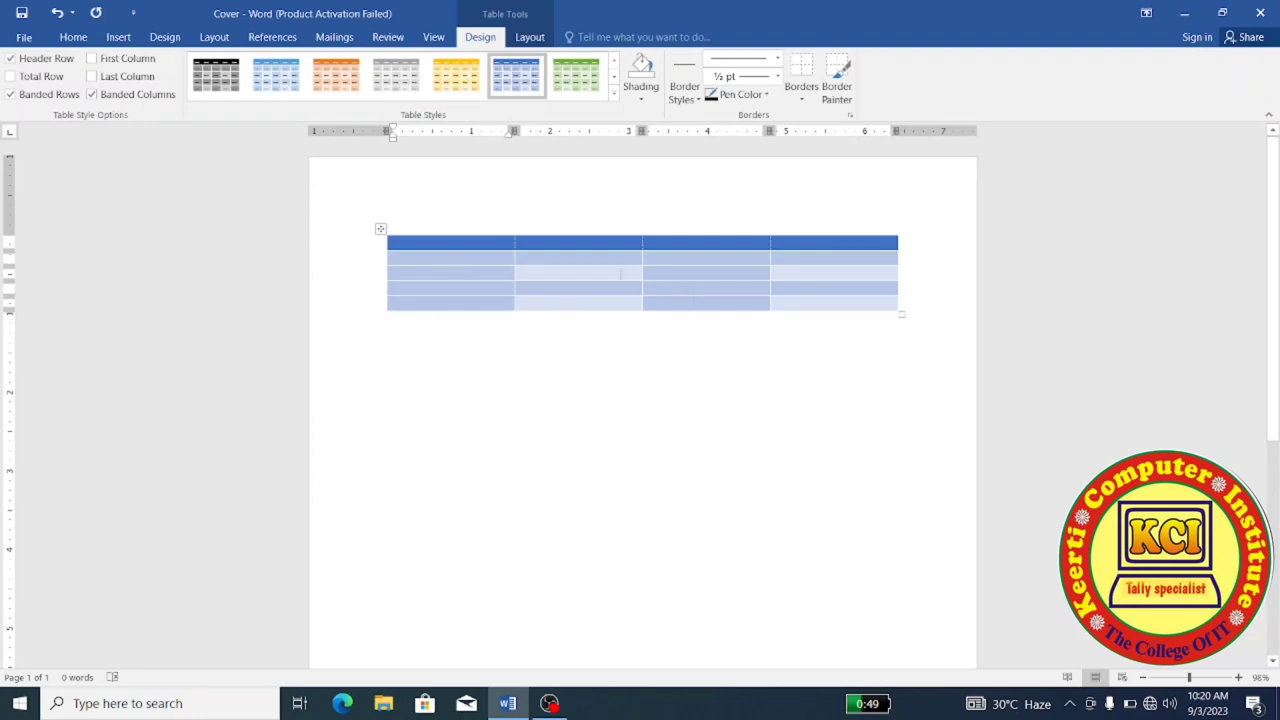
pyautogui.click(95, 95)
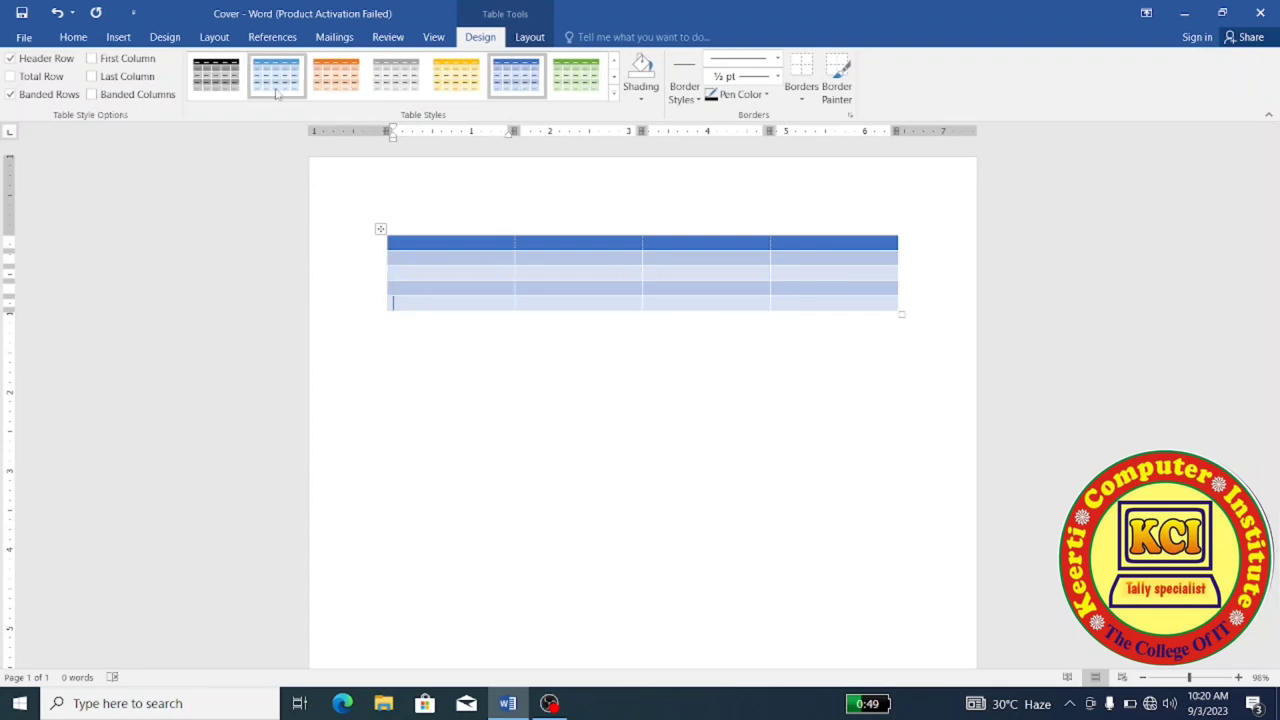
pyautogui.click(585, 97)
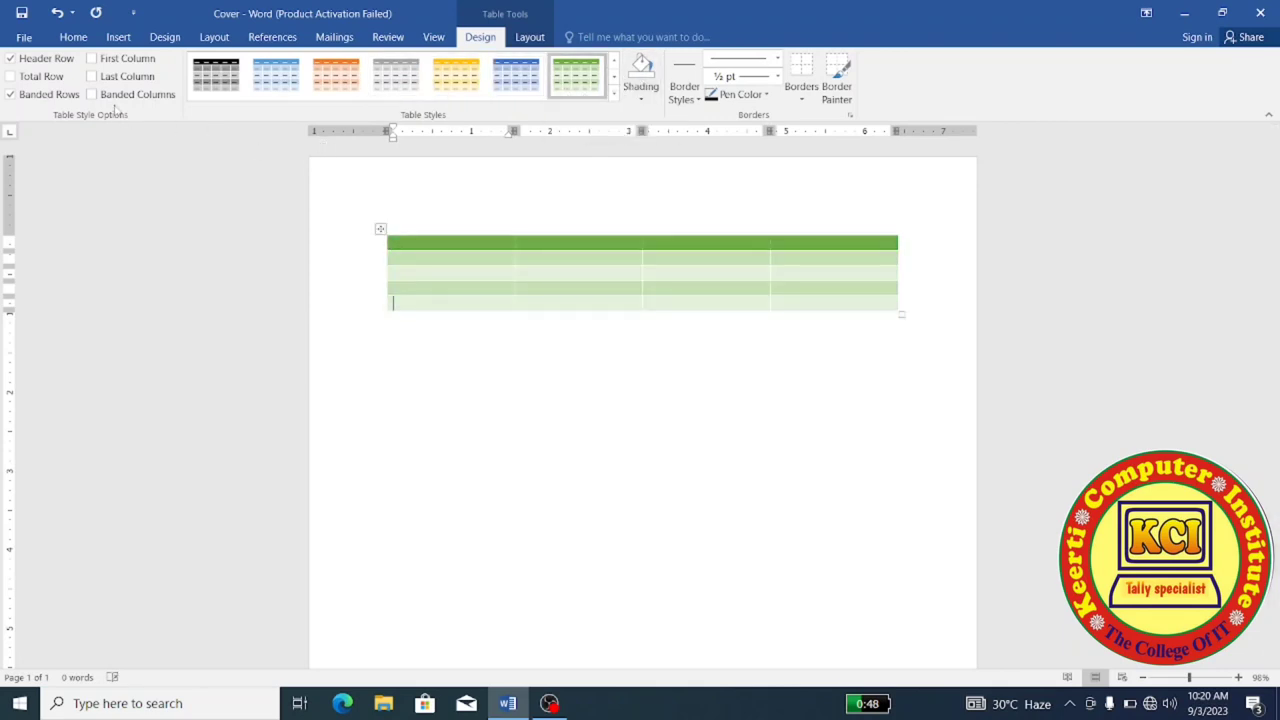
pyautogui.click(94, 59)
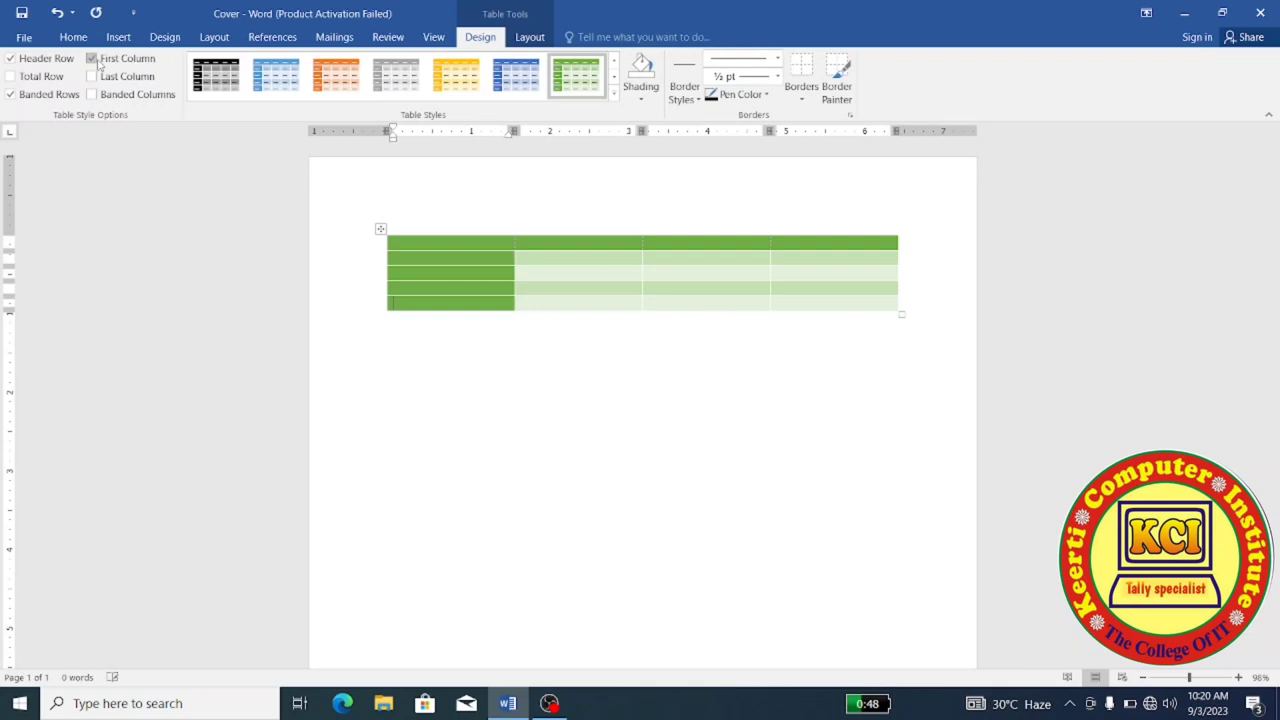
pyautogui.click(94, 59)
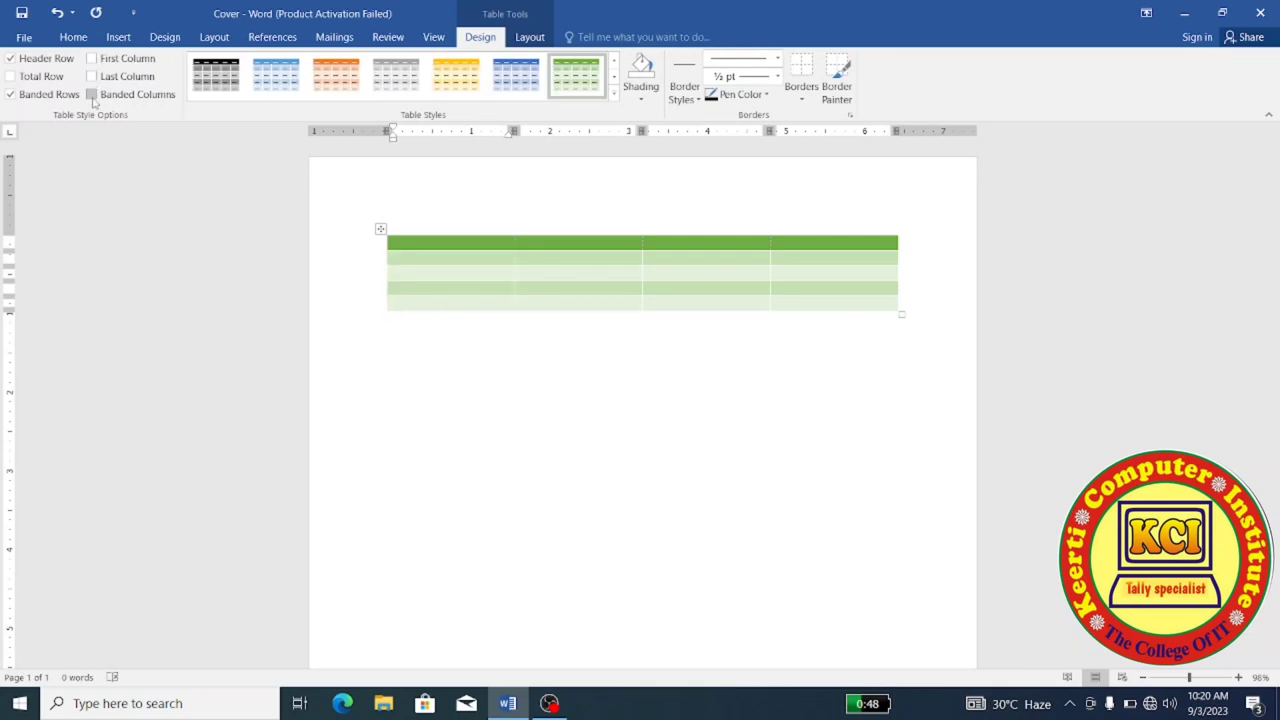
pyautogui.click(92, 77)
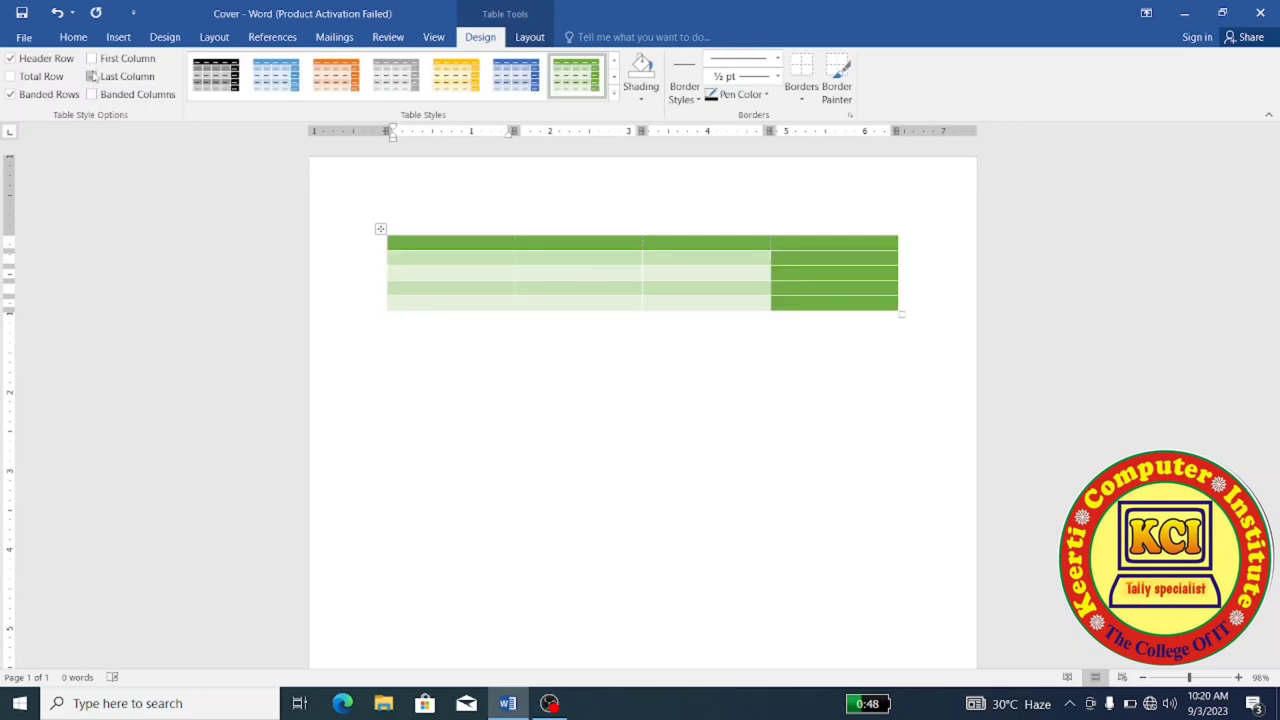
pyautogui.click(92, 77)
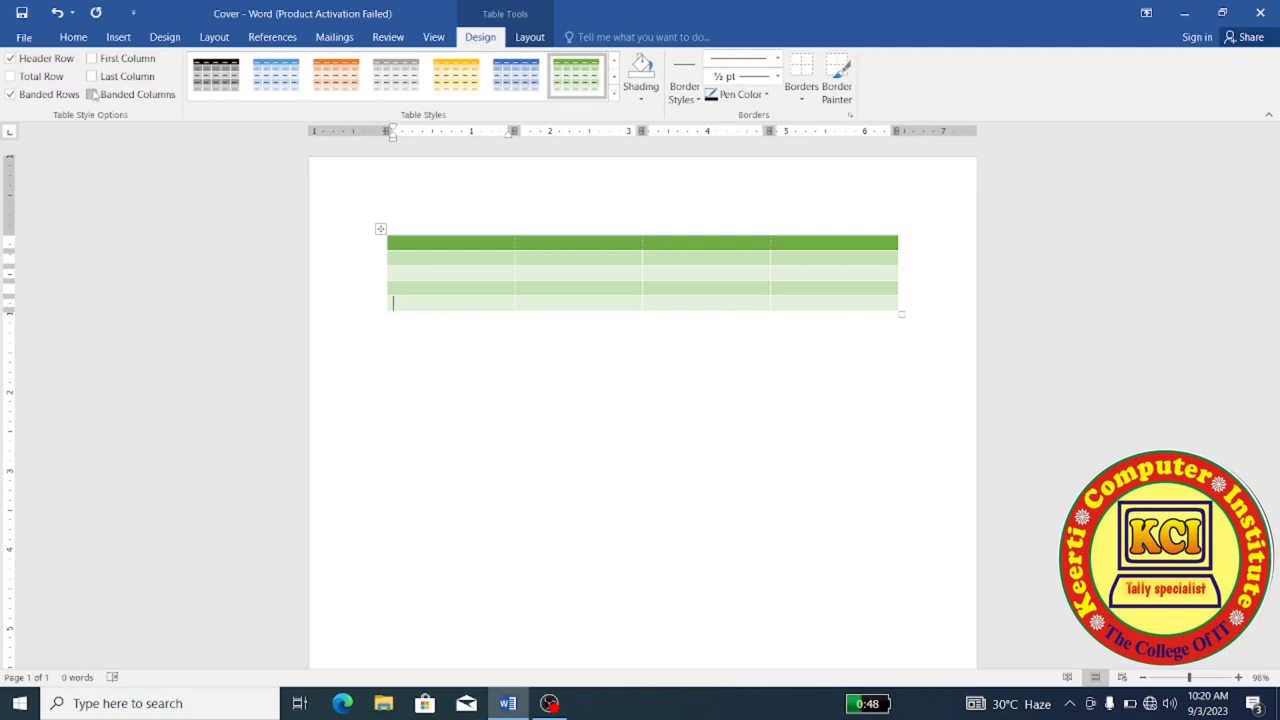
pyautogui.click(93, 97)
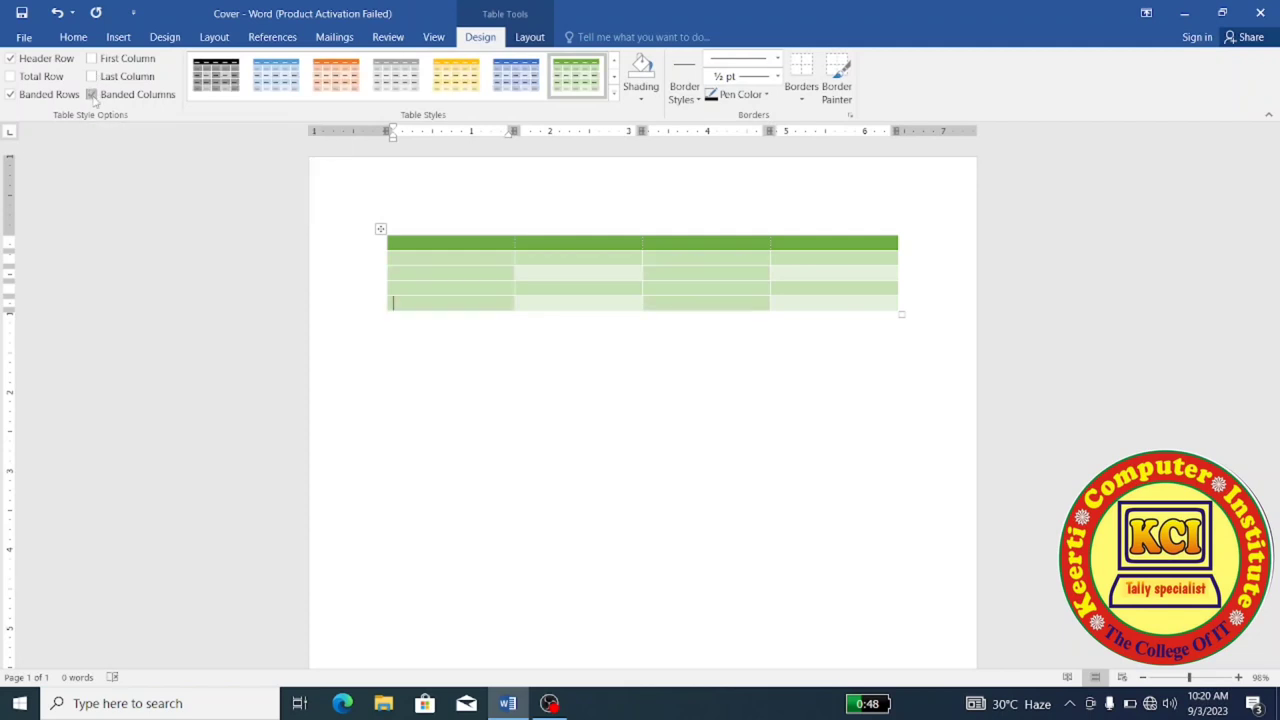
pyautogui.click(92, 96)
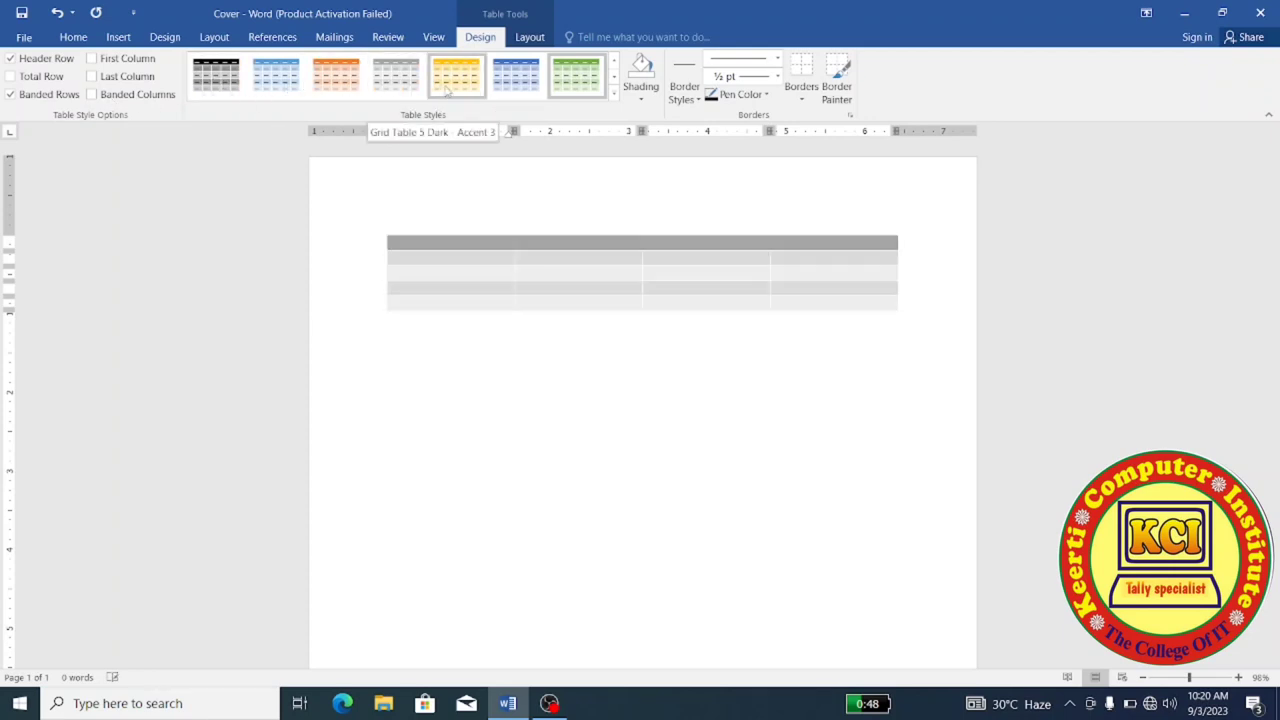
# Step: Shade the whole table gold, then switch back to the blue banded table style
pyautogui.click(640, 100)
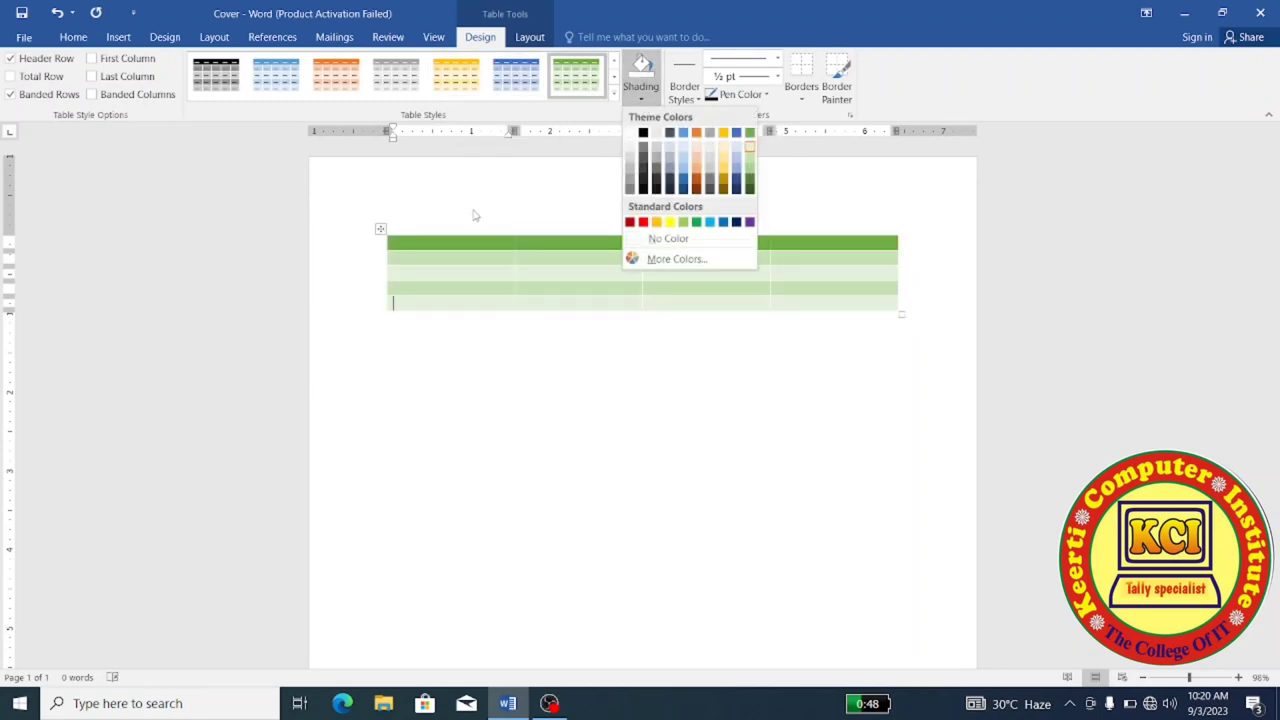
pyautogui.click(380, 230)
pyautogui.click(380, 230)
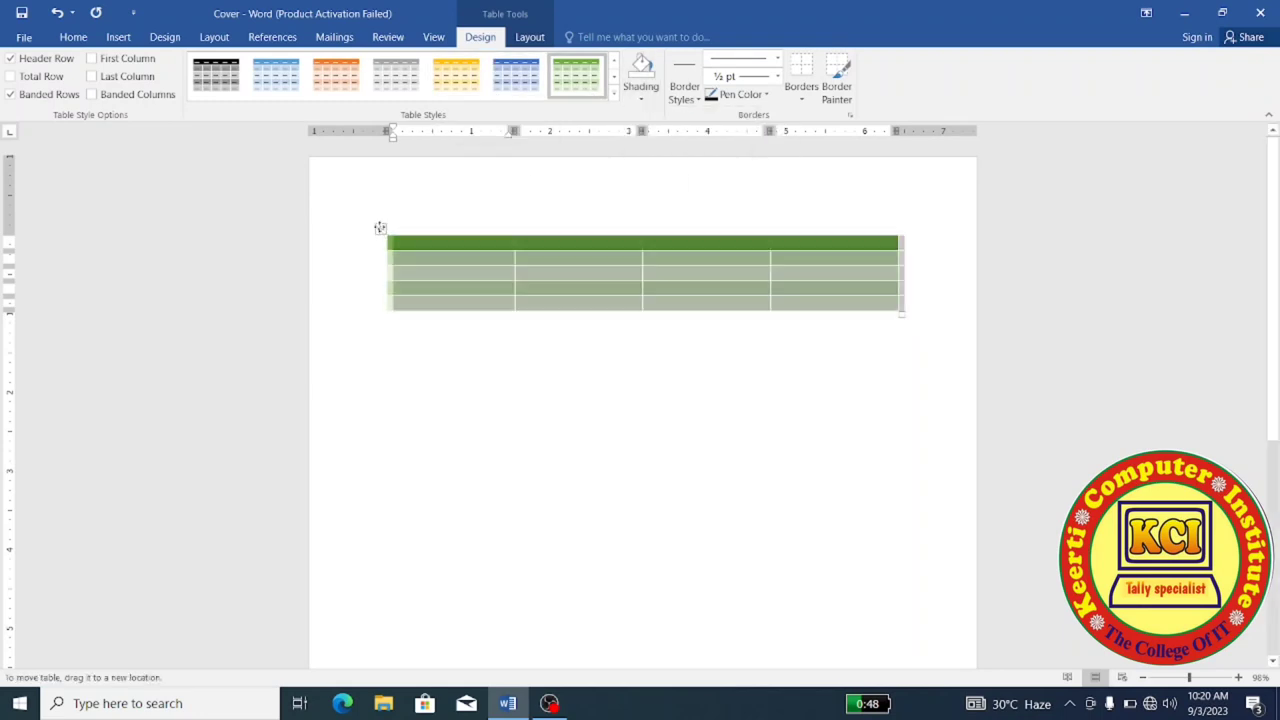
pyautogui.click(641, 100)
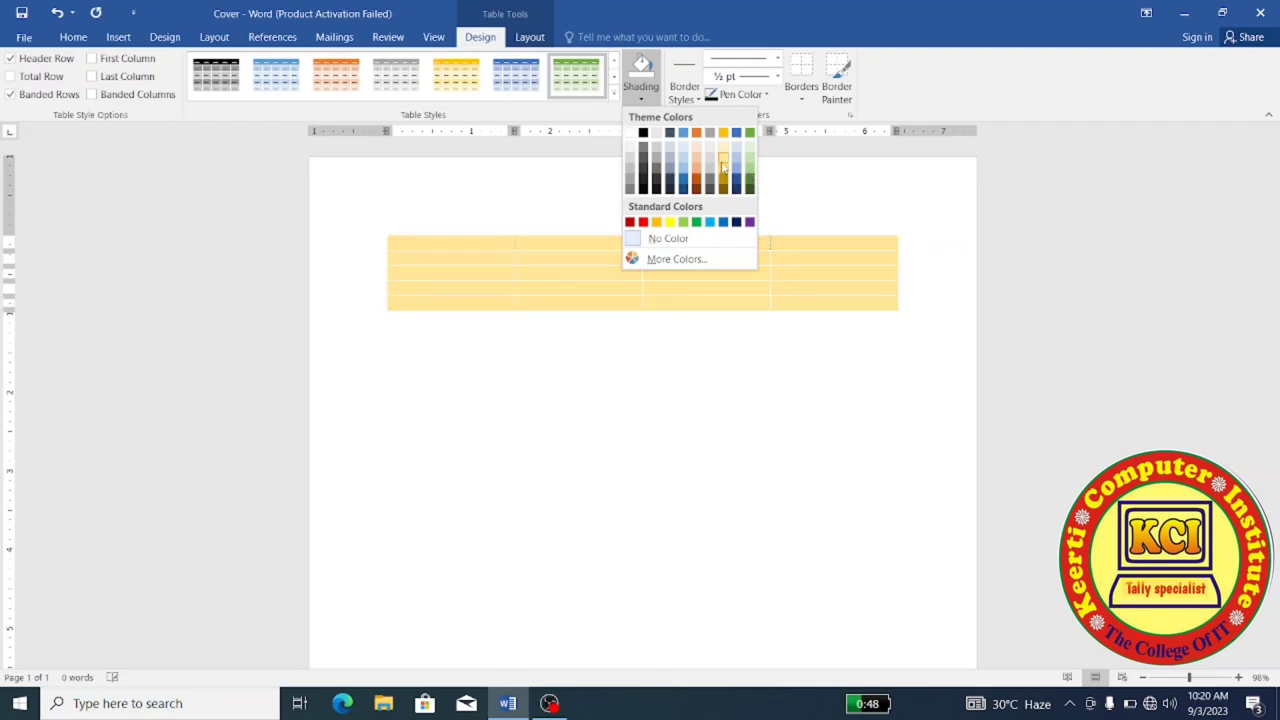
pyautogui.click(723, 170)
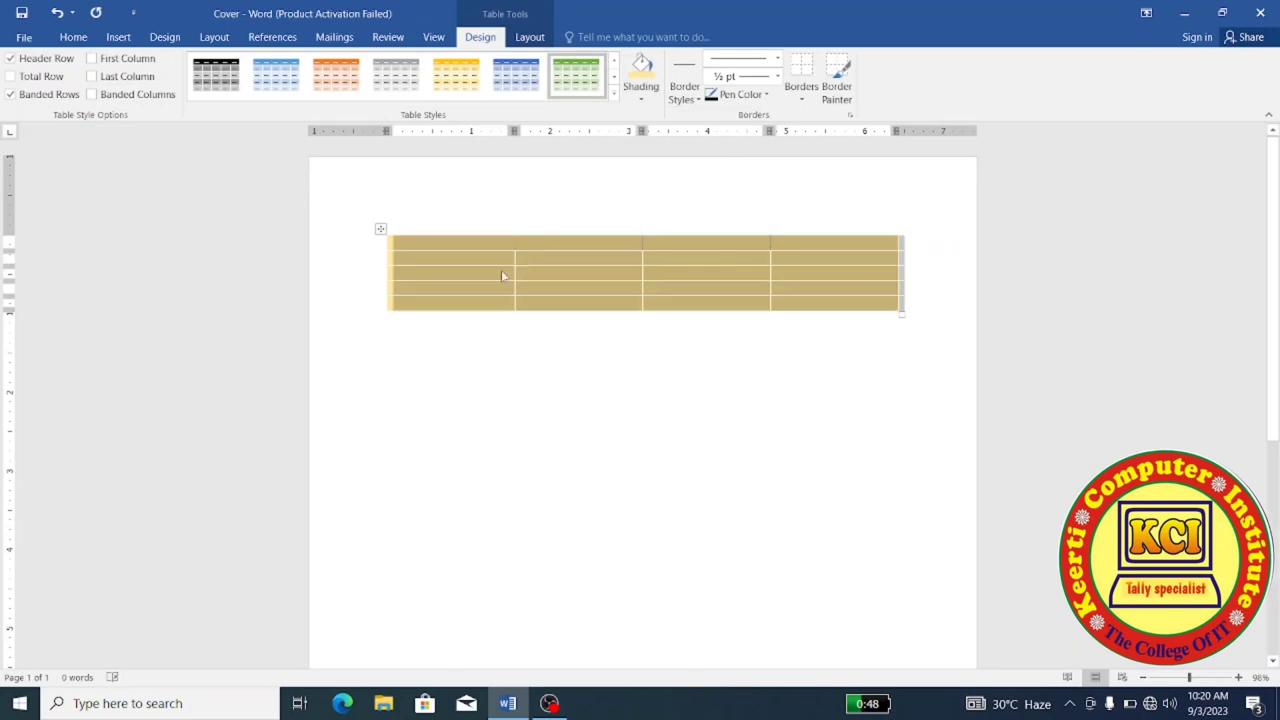
pyautogui.click(466, 268)
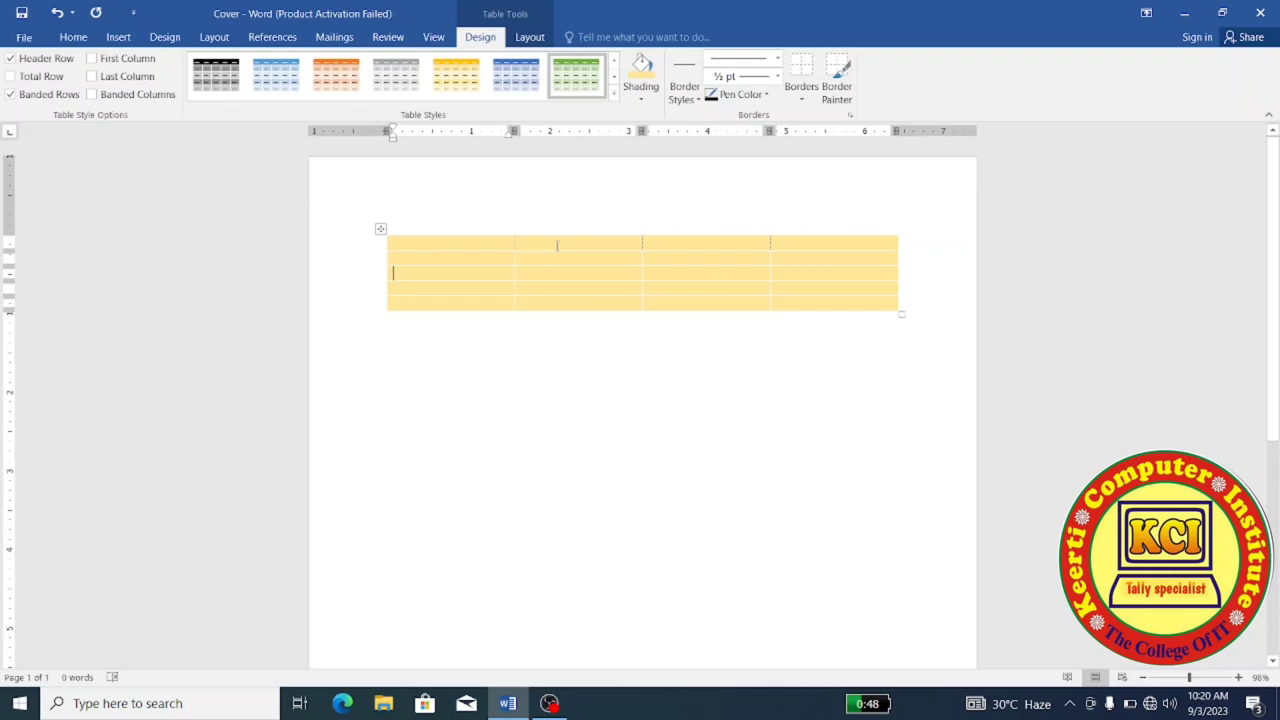
pyautogui.click(518, 84)
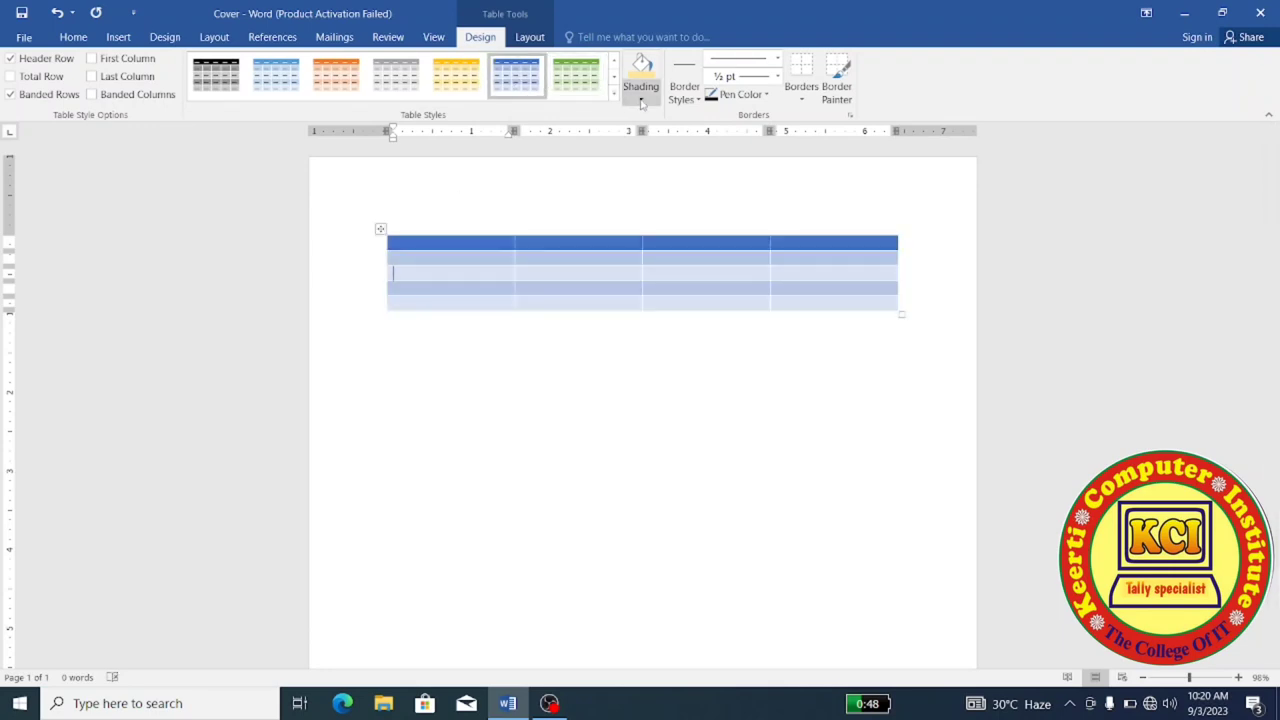
pyautogui.click(381, 231)
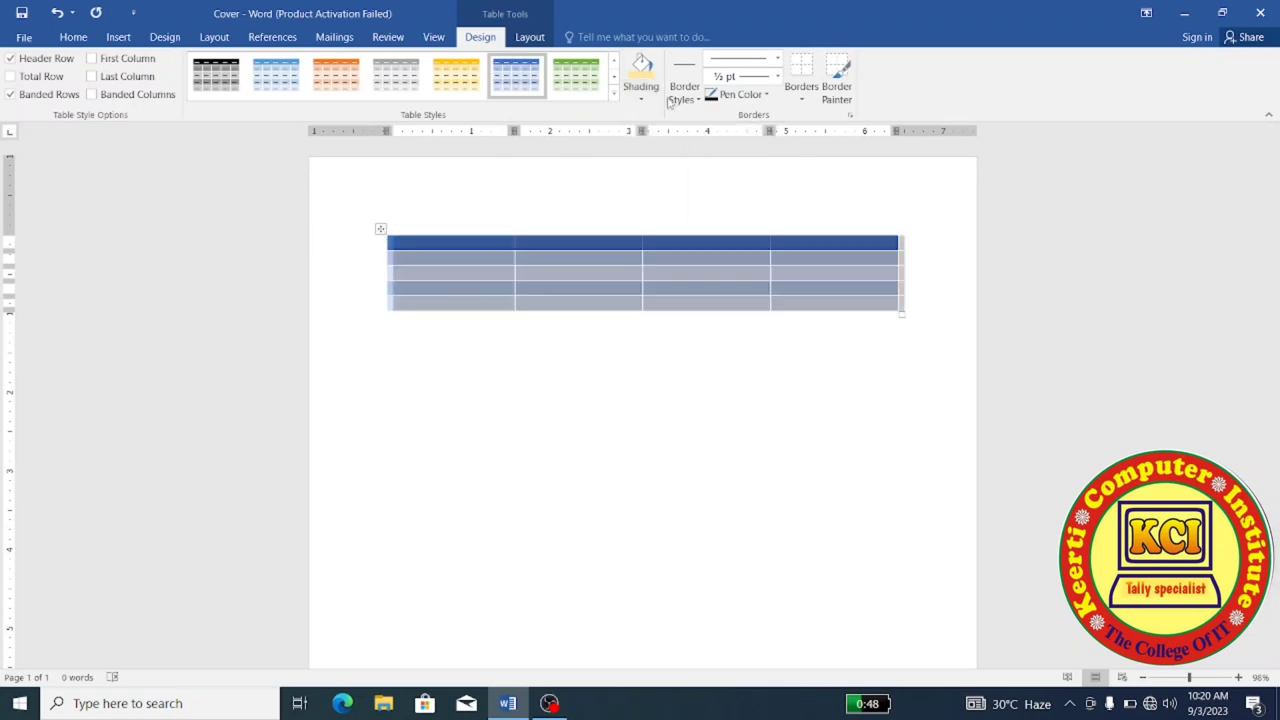
# Step: Pick a dark ½ pt border style and paint it along the top of the four header cells
pyautogui.click(699, 100)
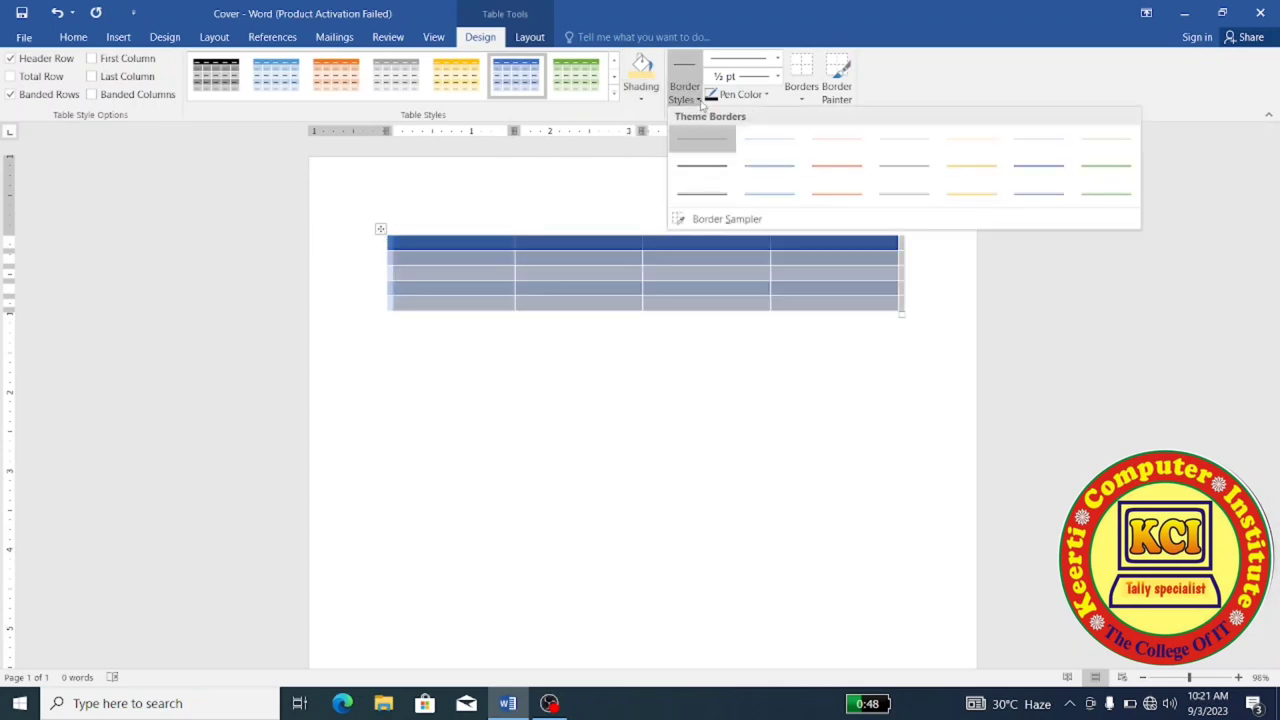
pyautogui.click(711, 195)
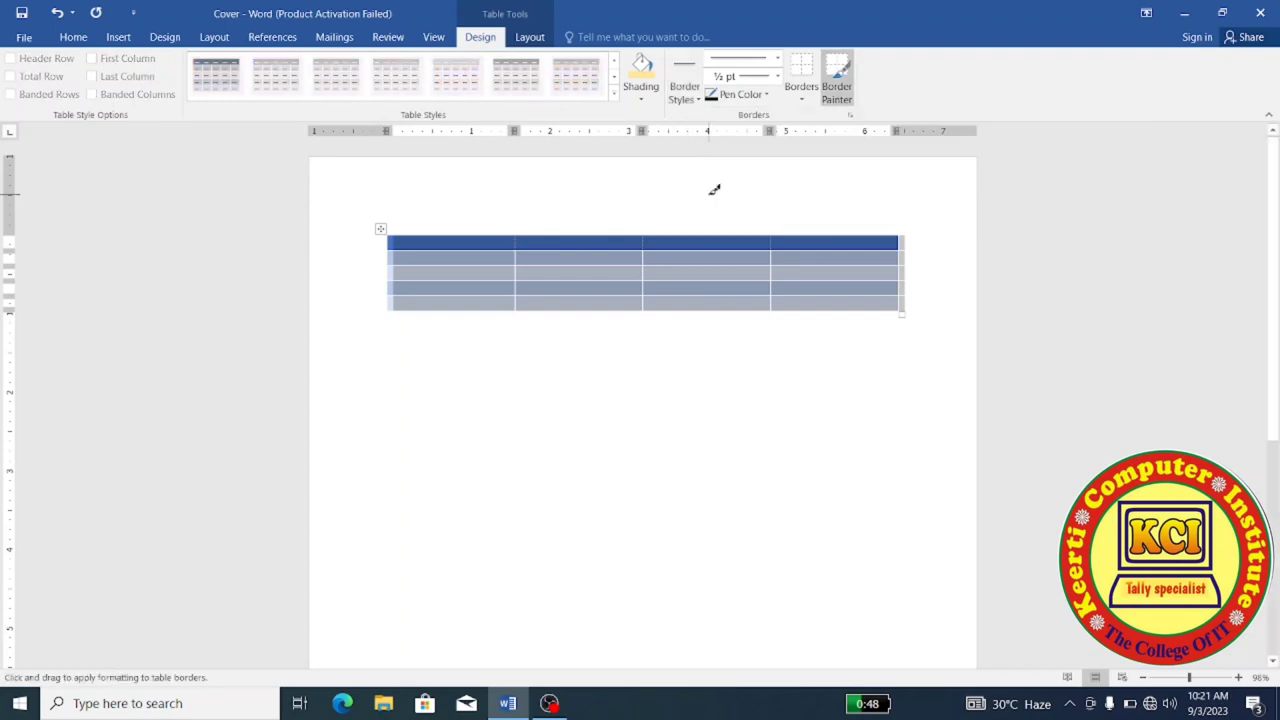
pyautogui.click(473, 231)
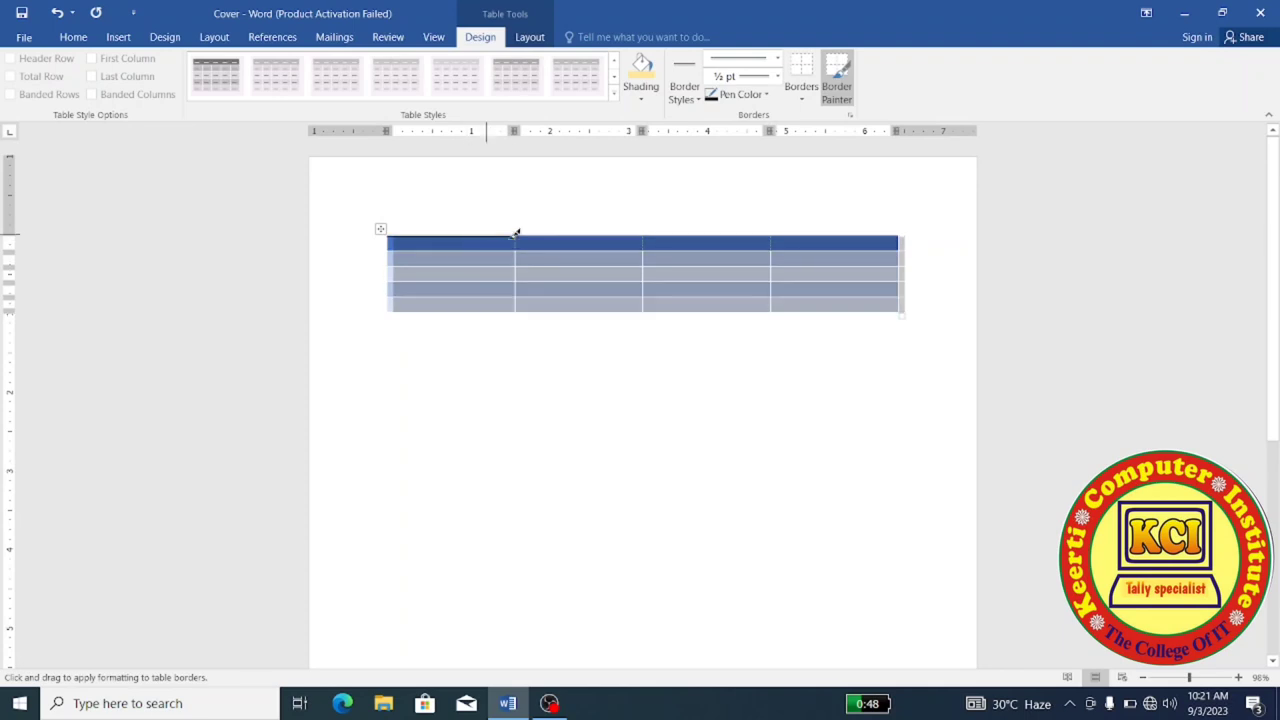
pyautogui.click(630, 229)
pyautogui.click(675, 231)
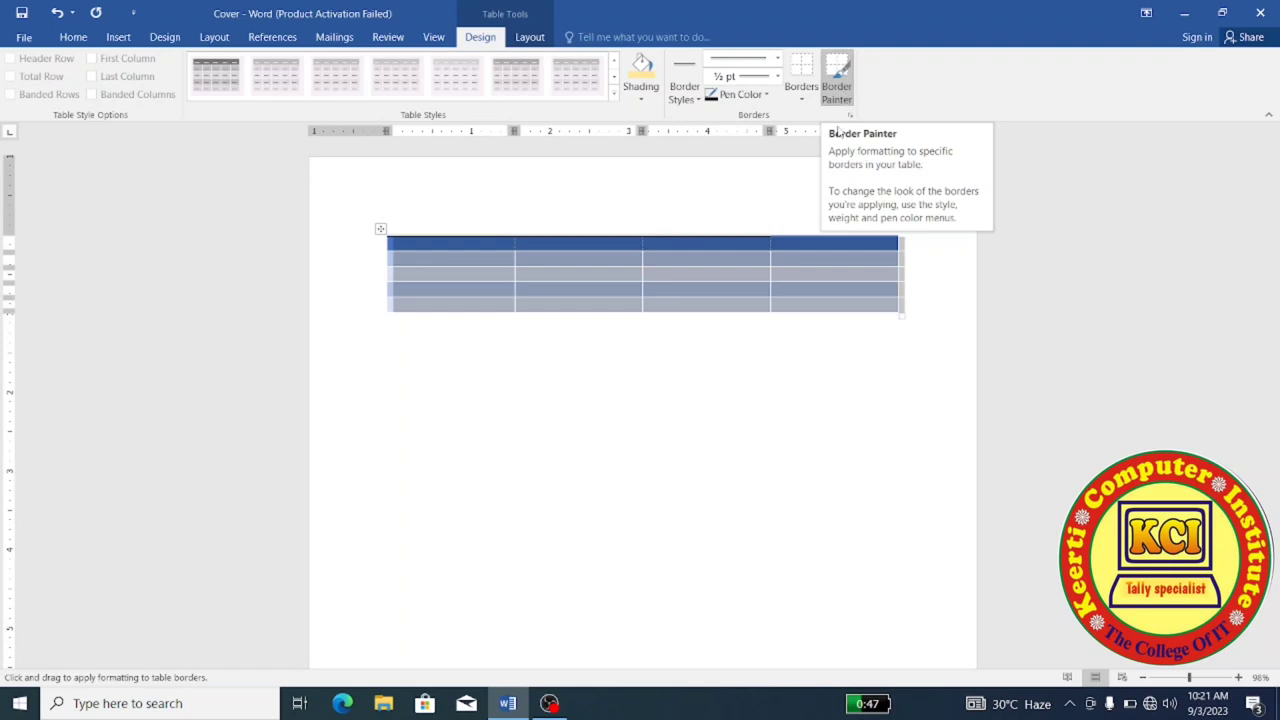
pyautogui.click(802, 235)
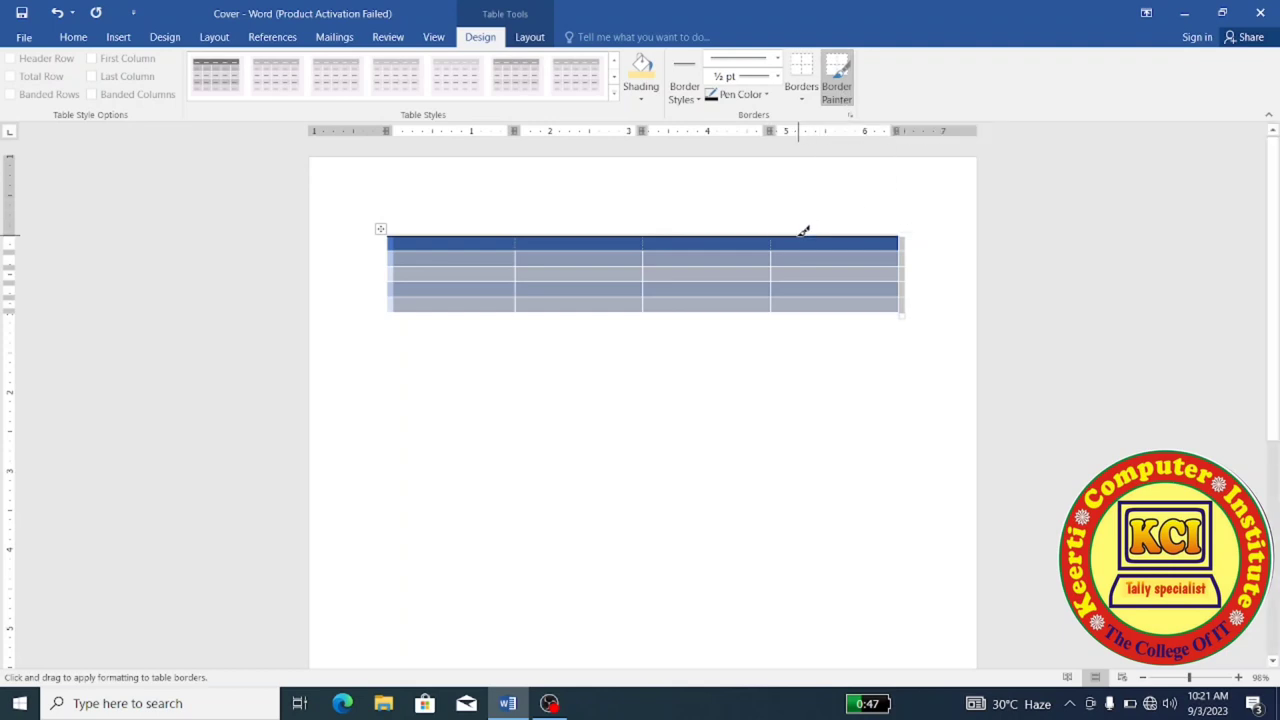
pyautogui.click(903, 242)
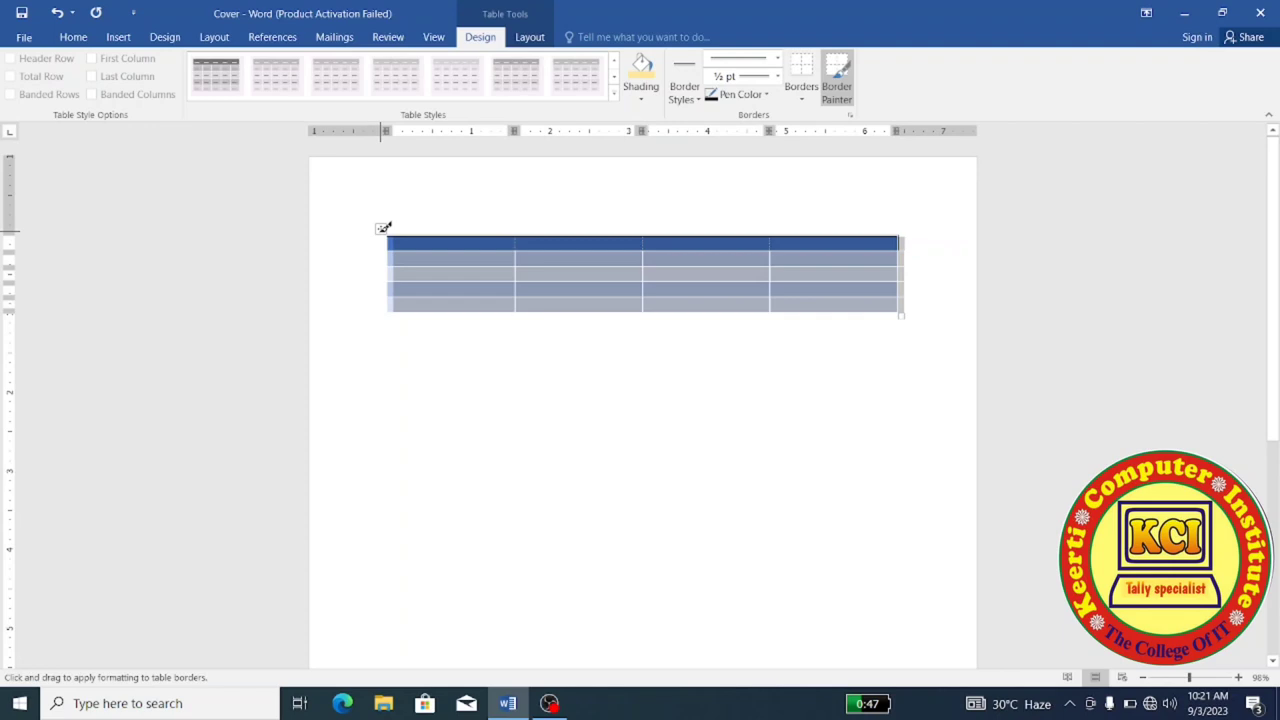
# Step: Apply All Borders to the table, then reapply them using an orange pen colour
pyautogui.click(802, 100)
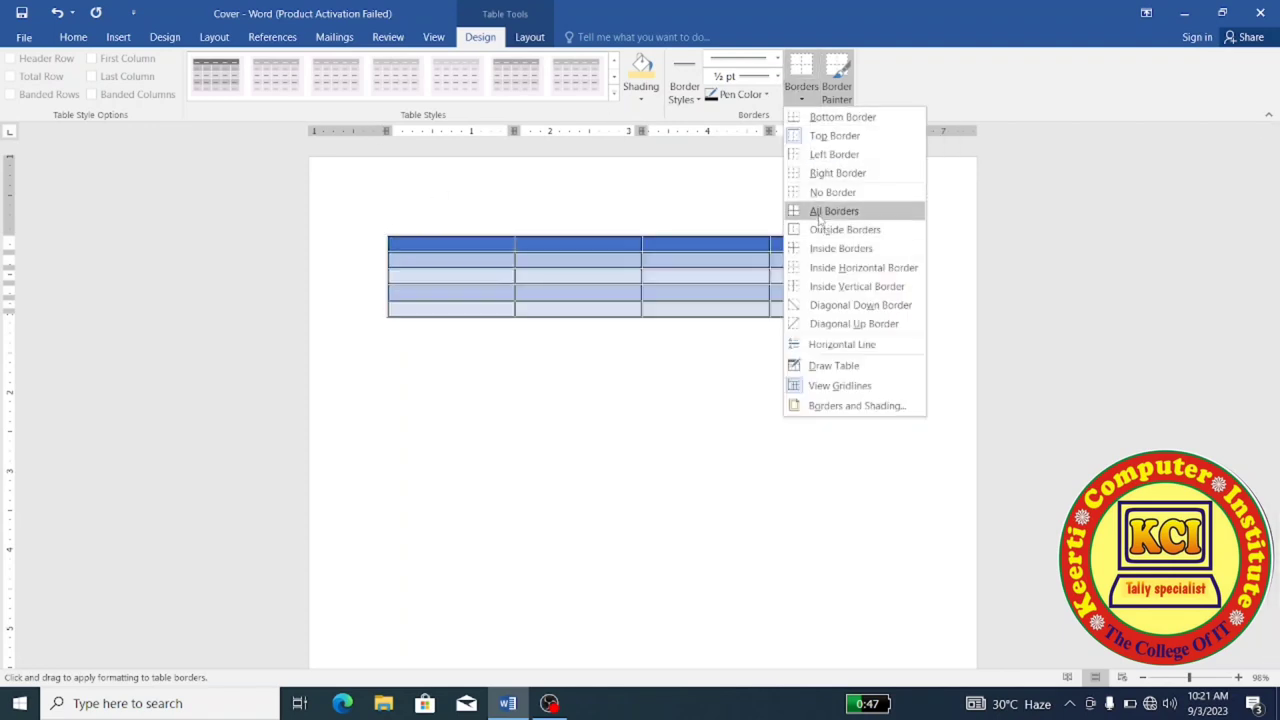
pyautogui.click(821, 213)
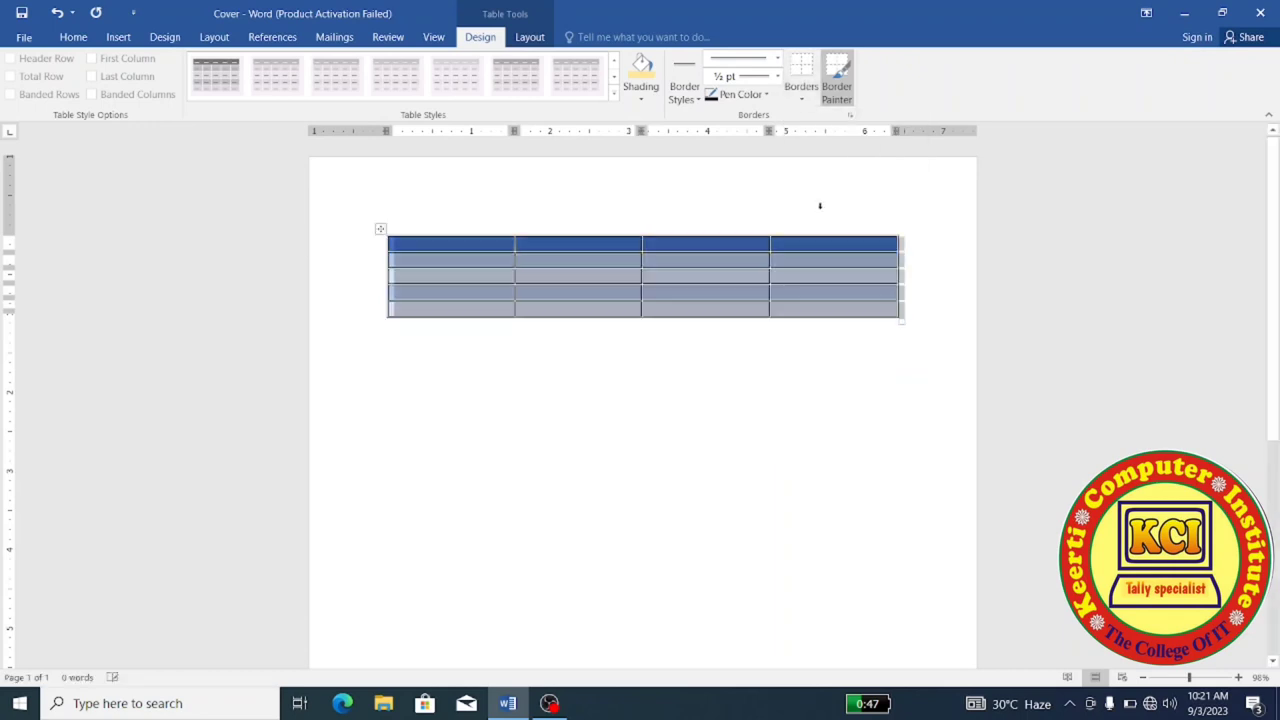
pyautogui.click(664, 348)
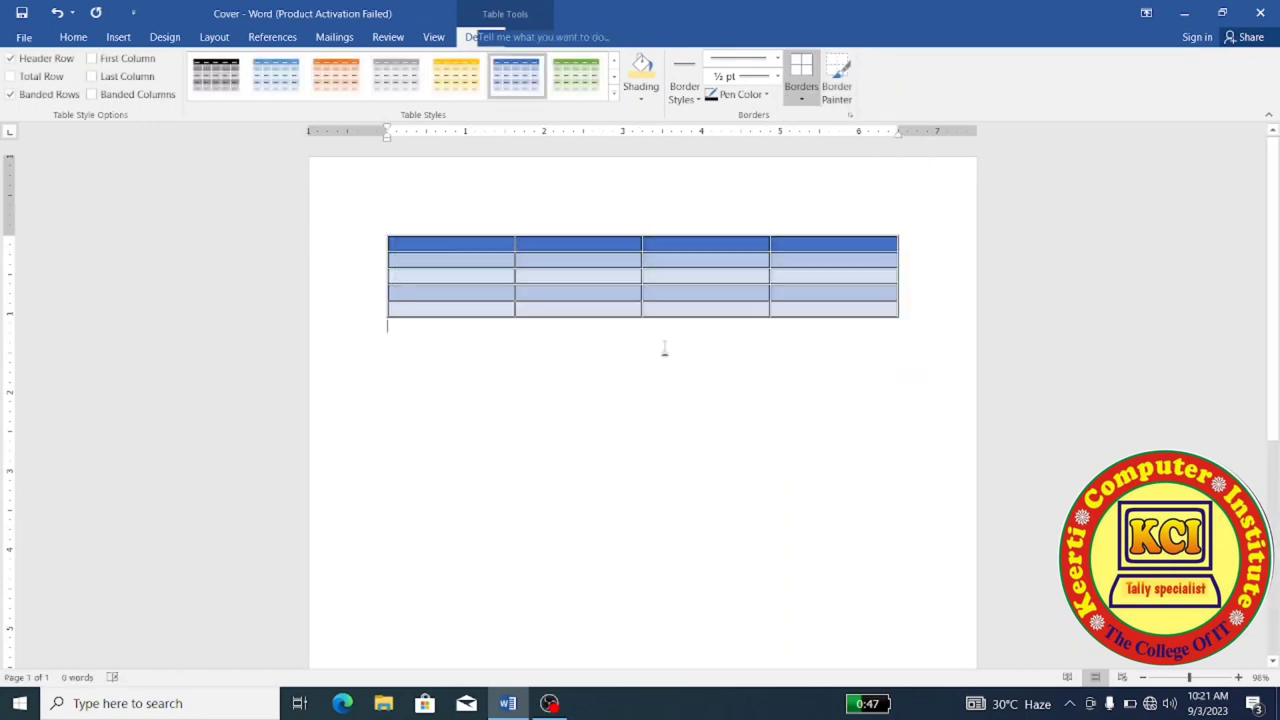
pyautogui.click(592, 279)
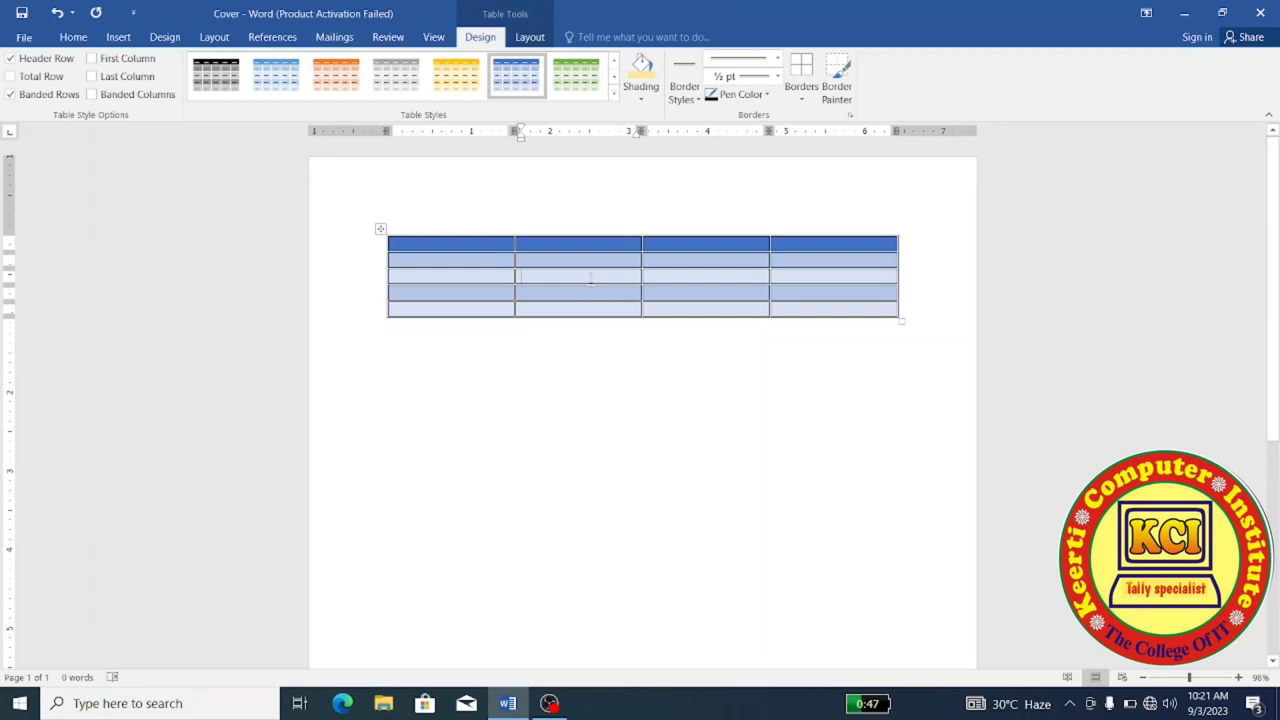
pyautogui.click(381, 231)
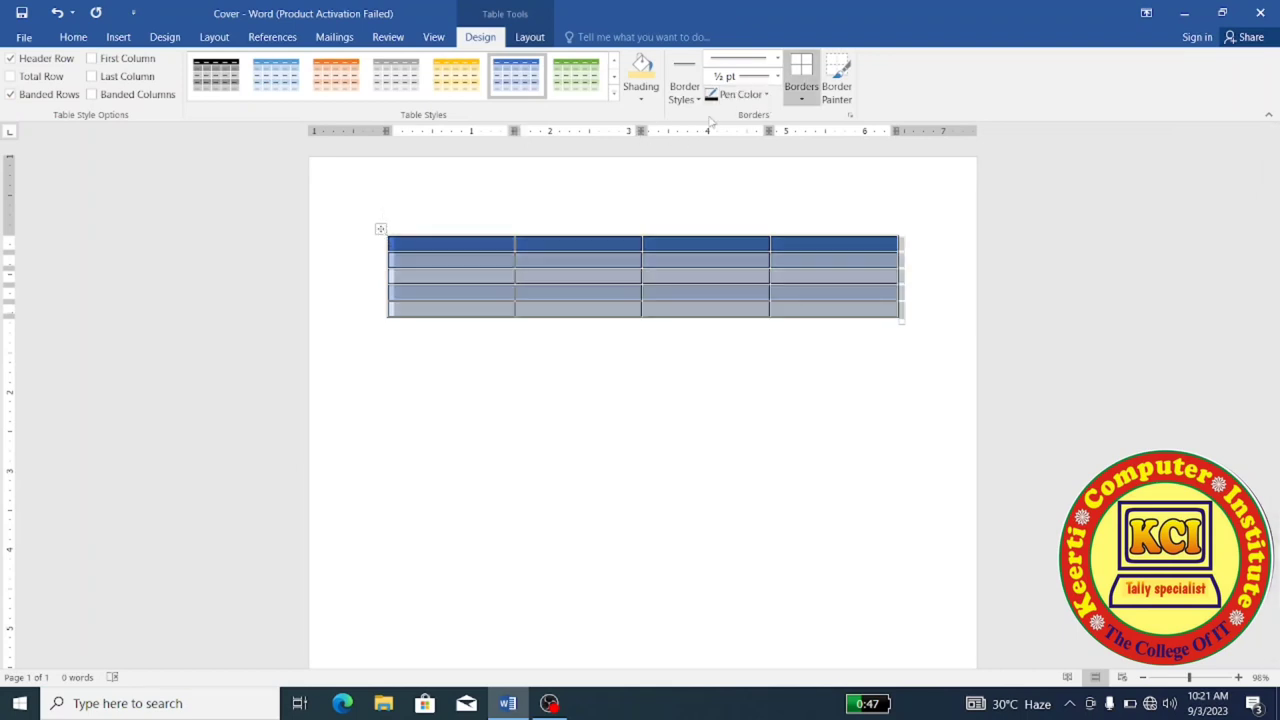
pyautogui.click(767, 95)
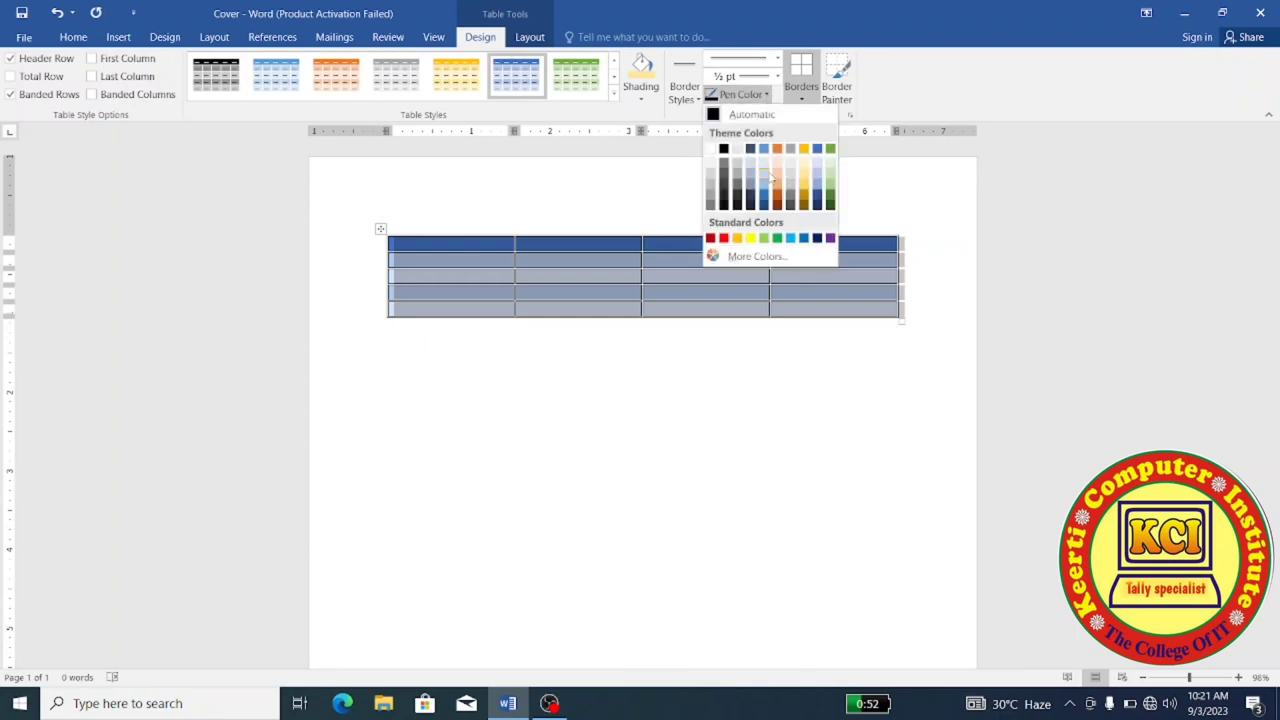
pyautogui.click(777, 199)
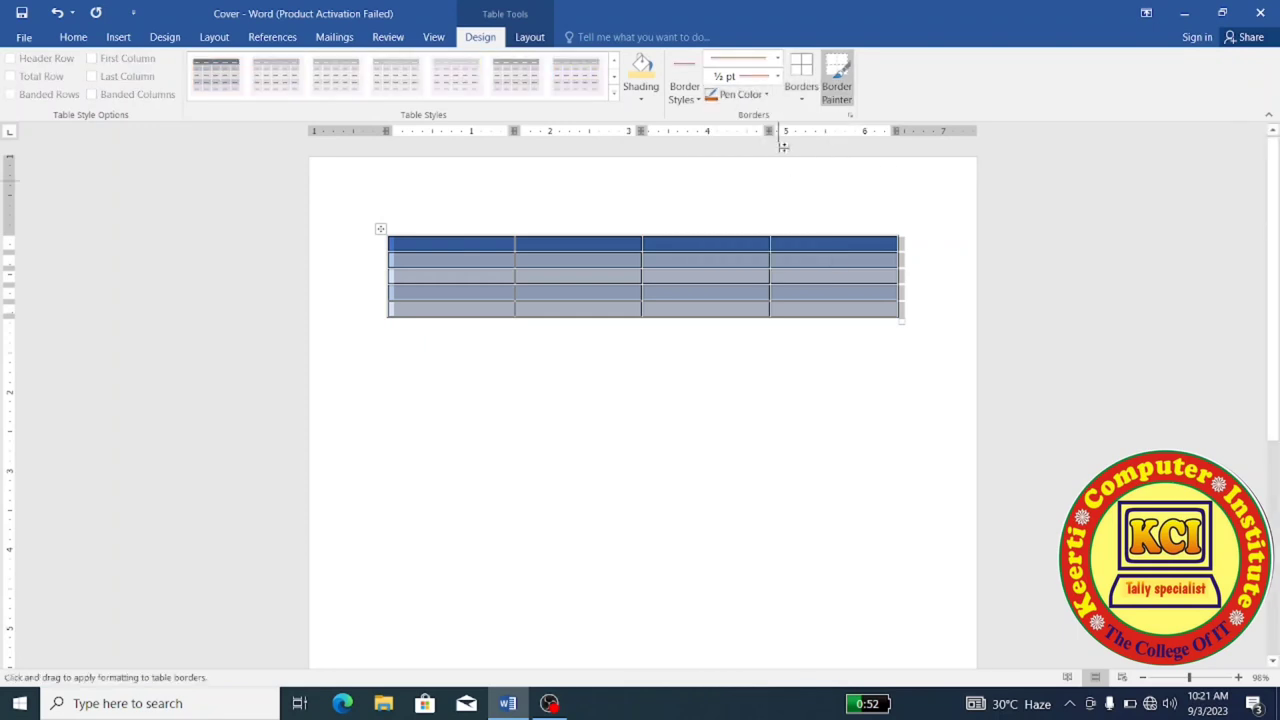
pyautogui.click(802, 75)
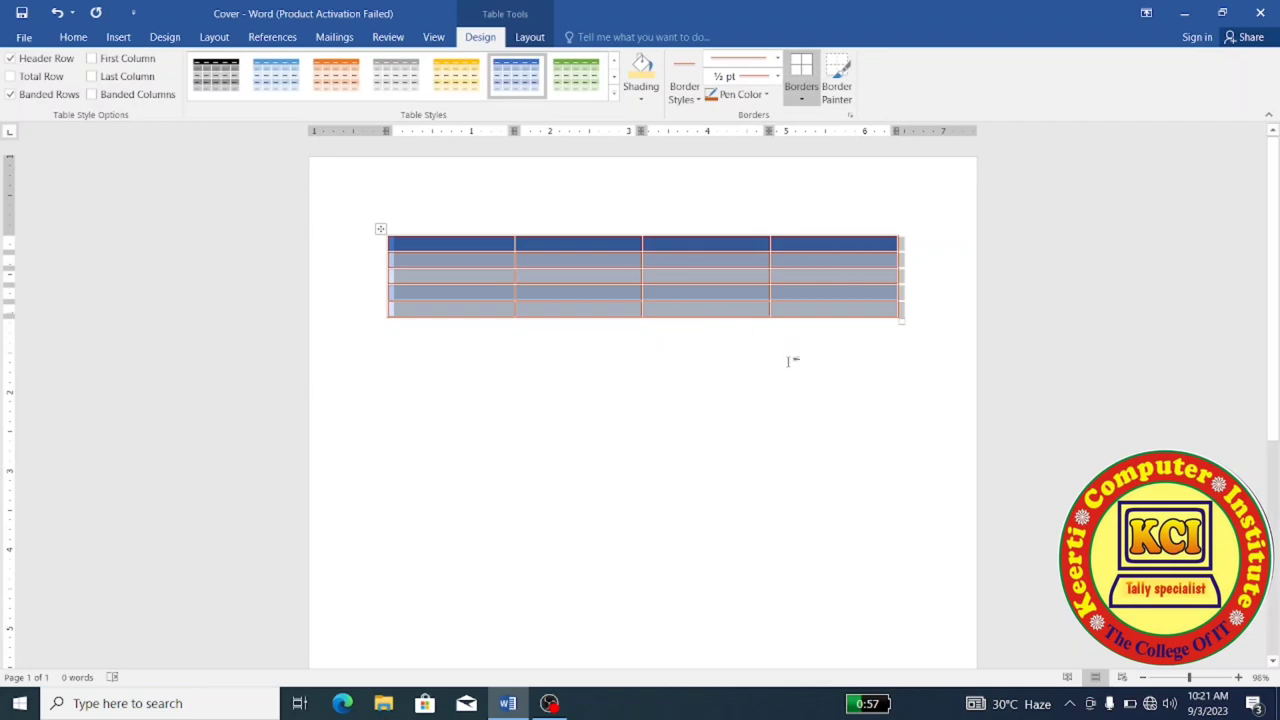
pyautogui.click(832, 232)
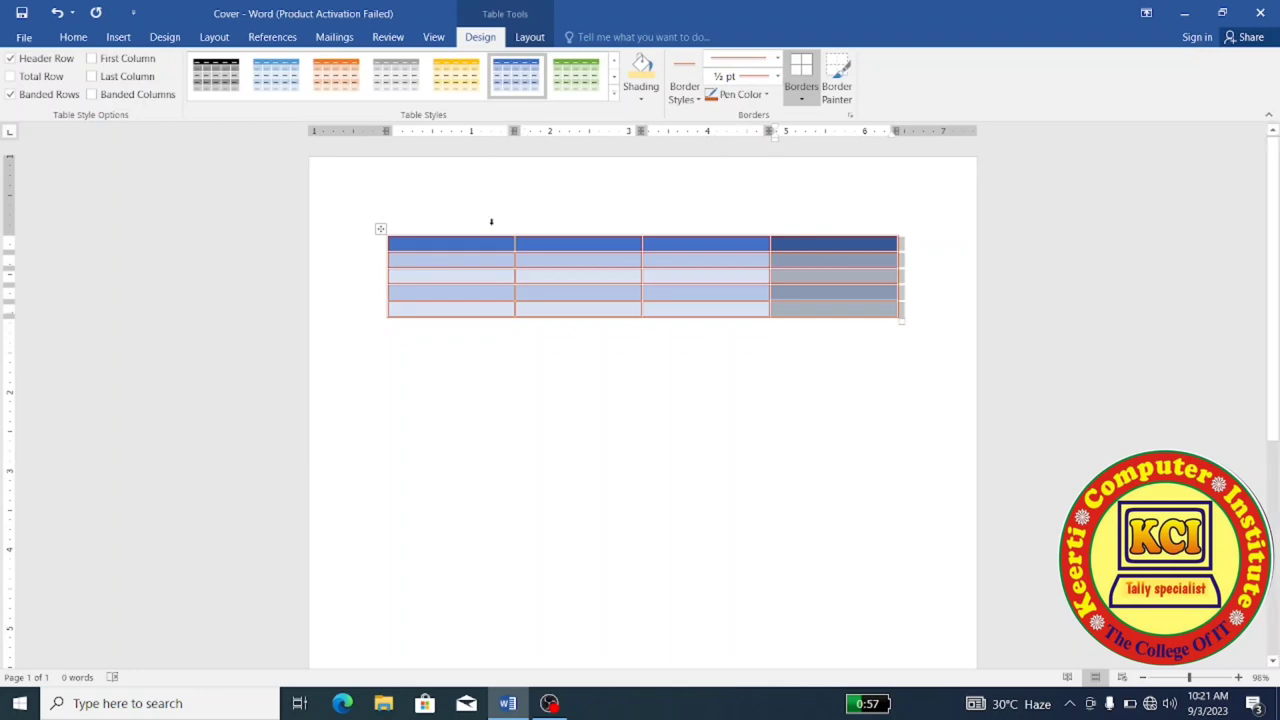
# Step: On the Layout tab, use Select to pick the first cell of row 3, then the first column
pyautogui.click(527, 40)
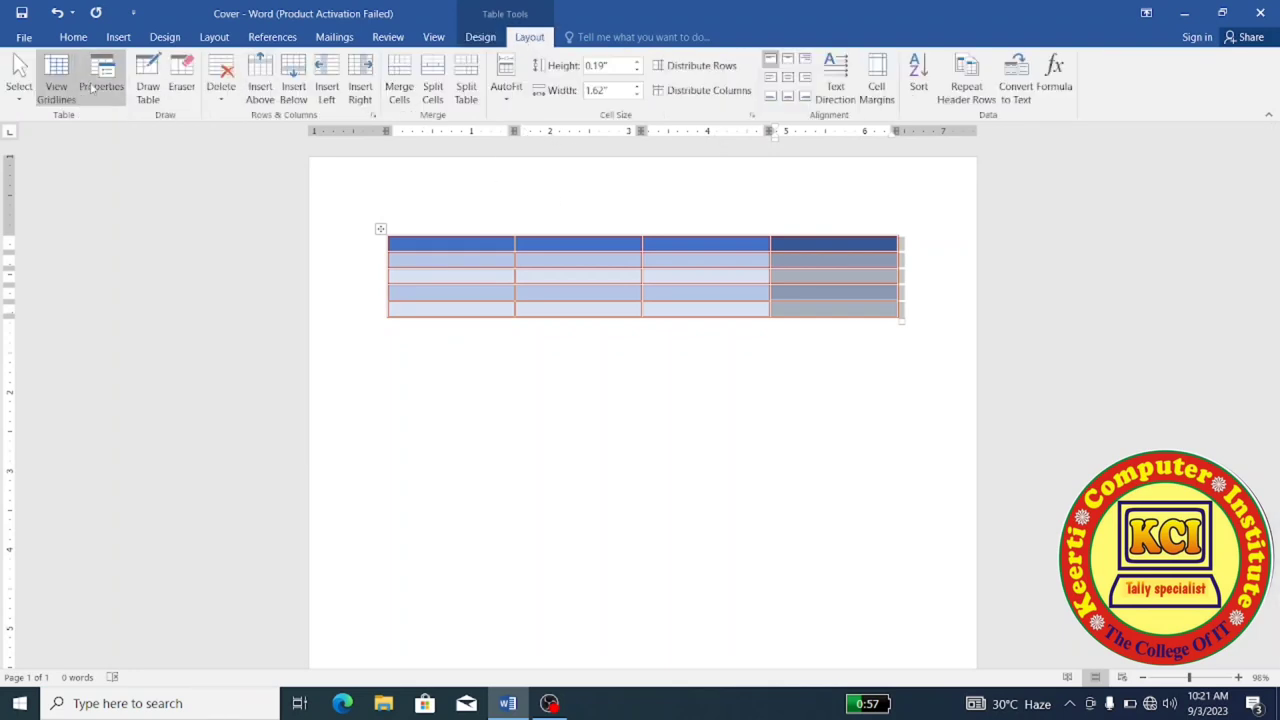
pyautogui.click(21, 103)
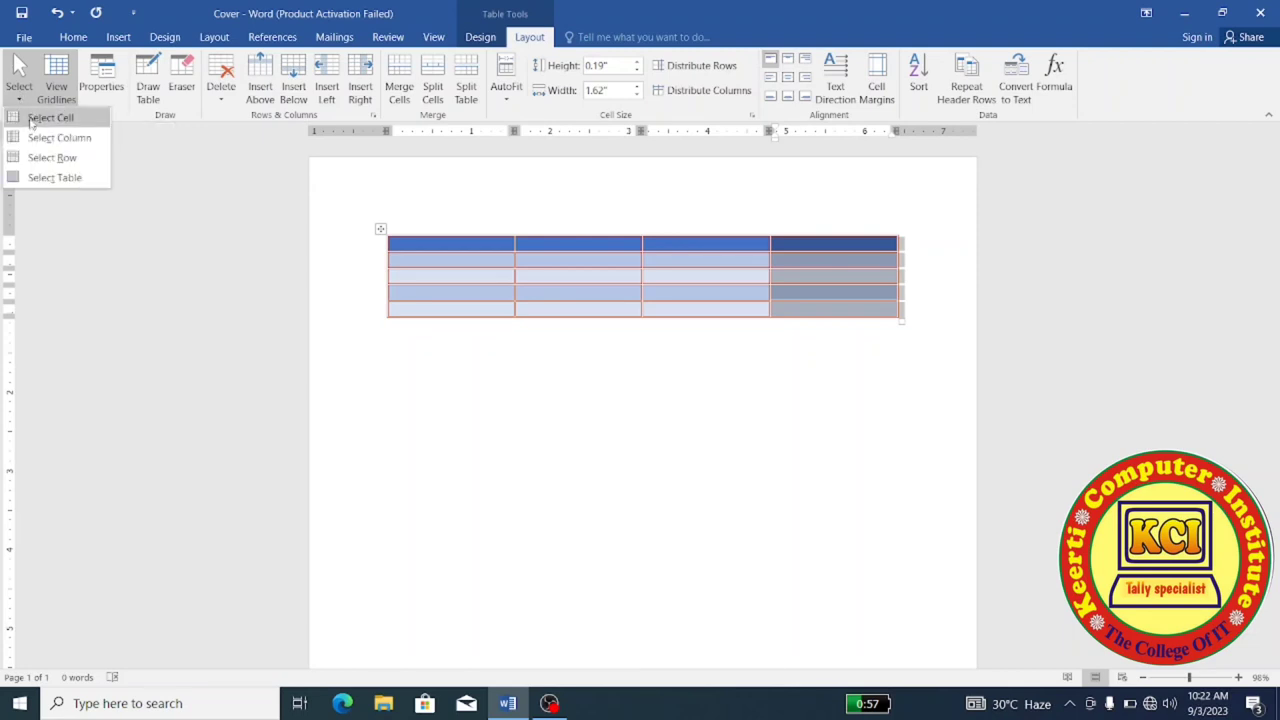
pyautogui.click(31, 121)
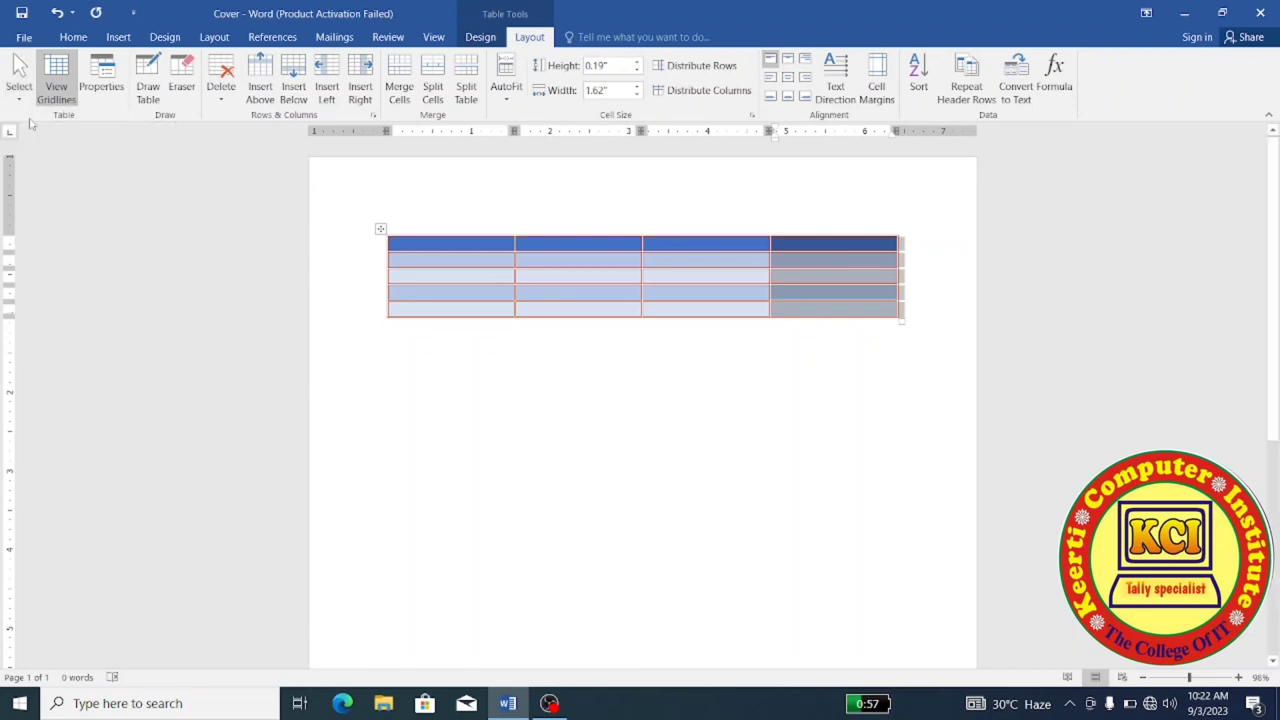
pyautogui.click(400, 334)
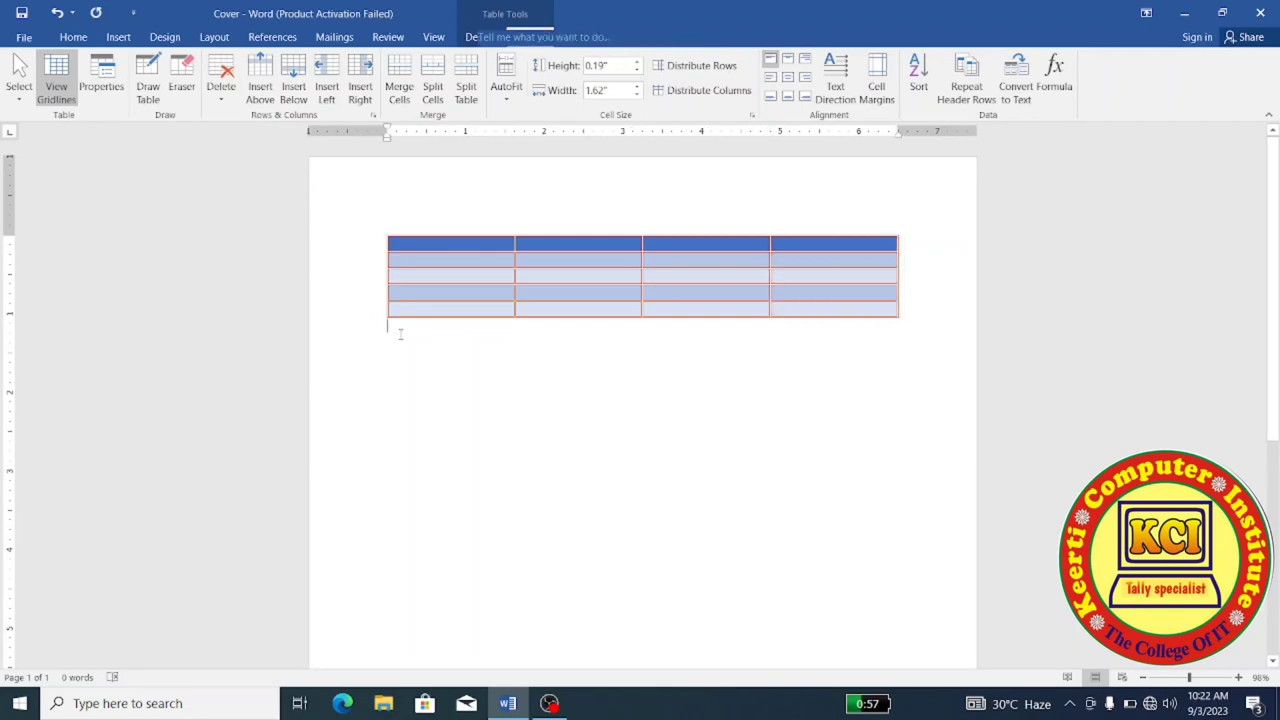
pyautogui.click(456, 276)
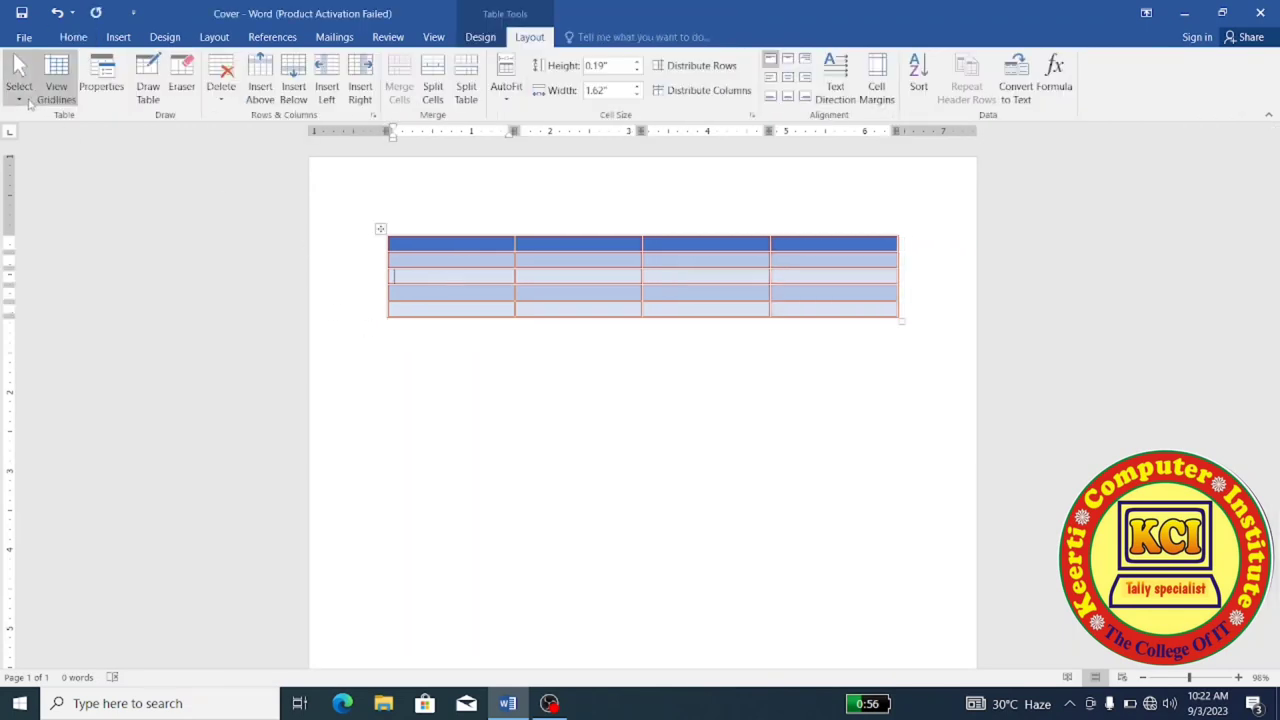
pyautogui.click(21, 98)
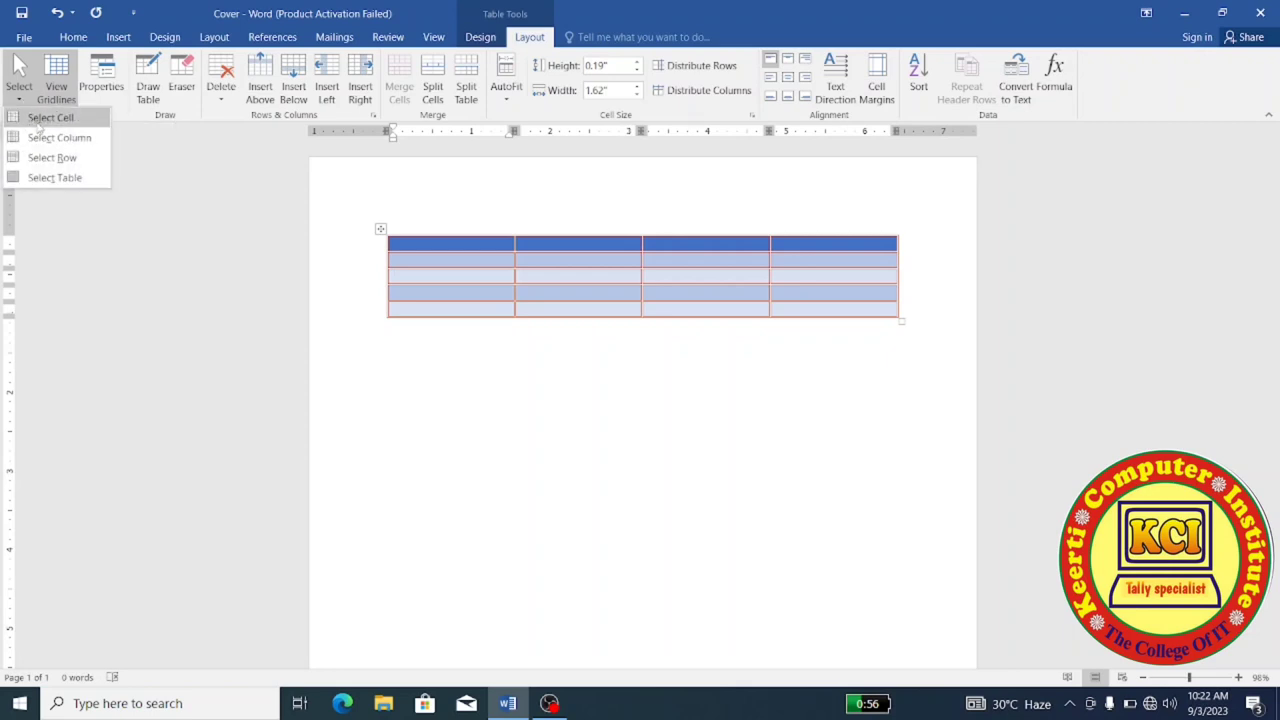
pyautogui.click(39, 120)
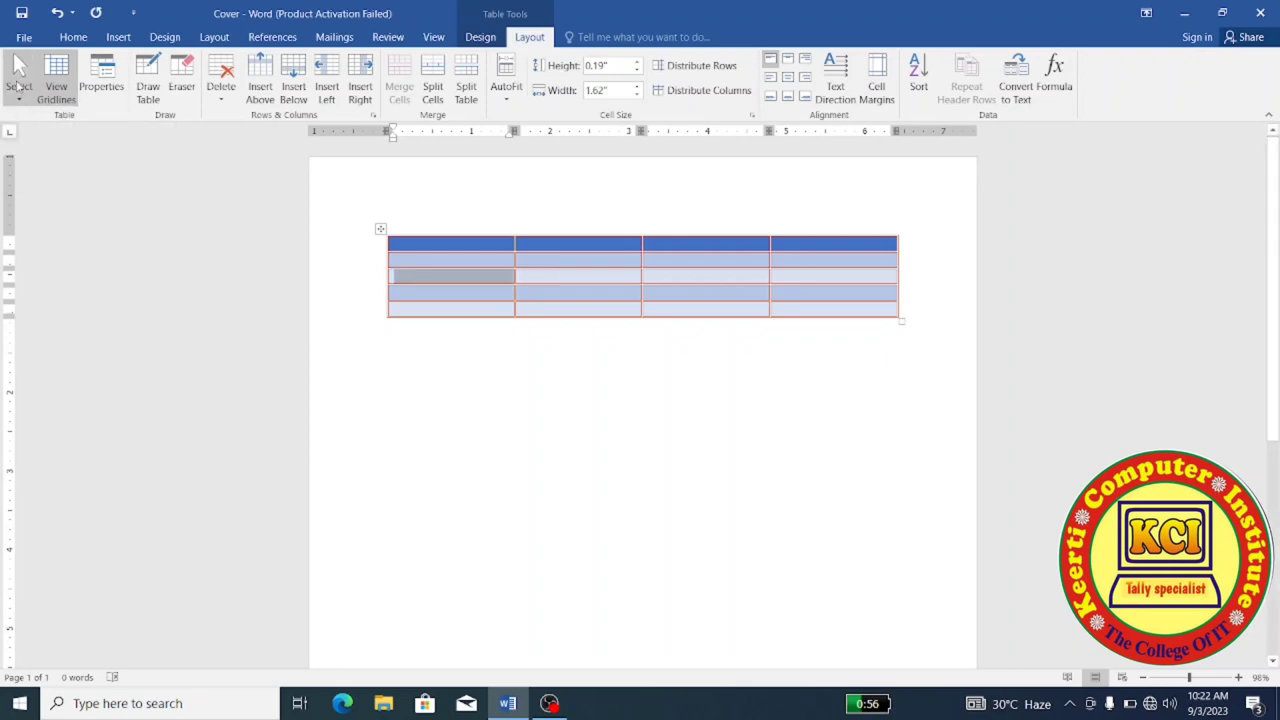
pyautogui.click(12, 102)
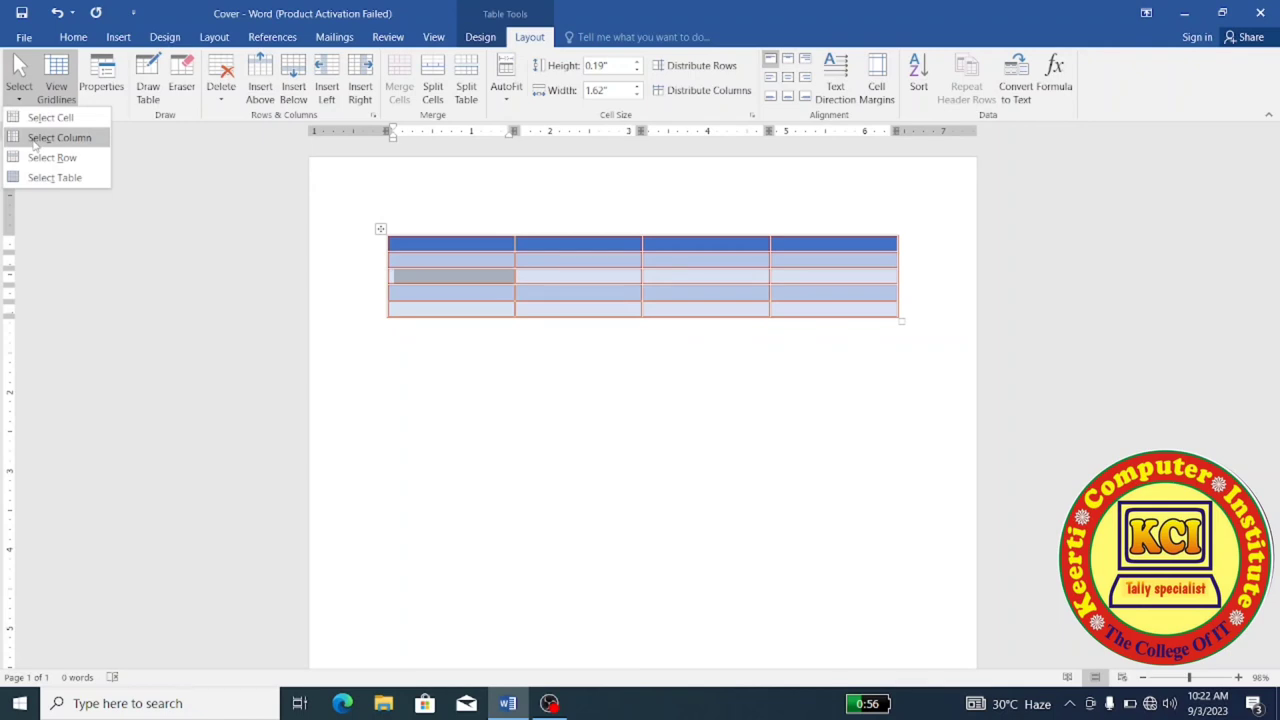
pyautogui.click(35, 142)
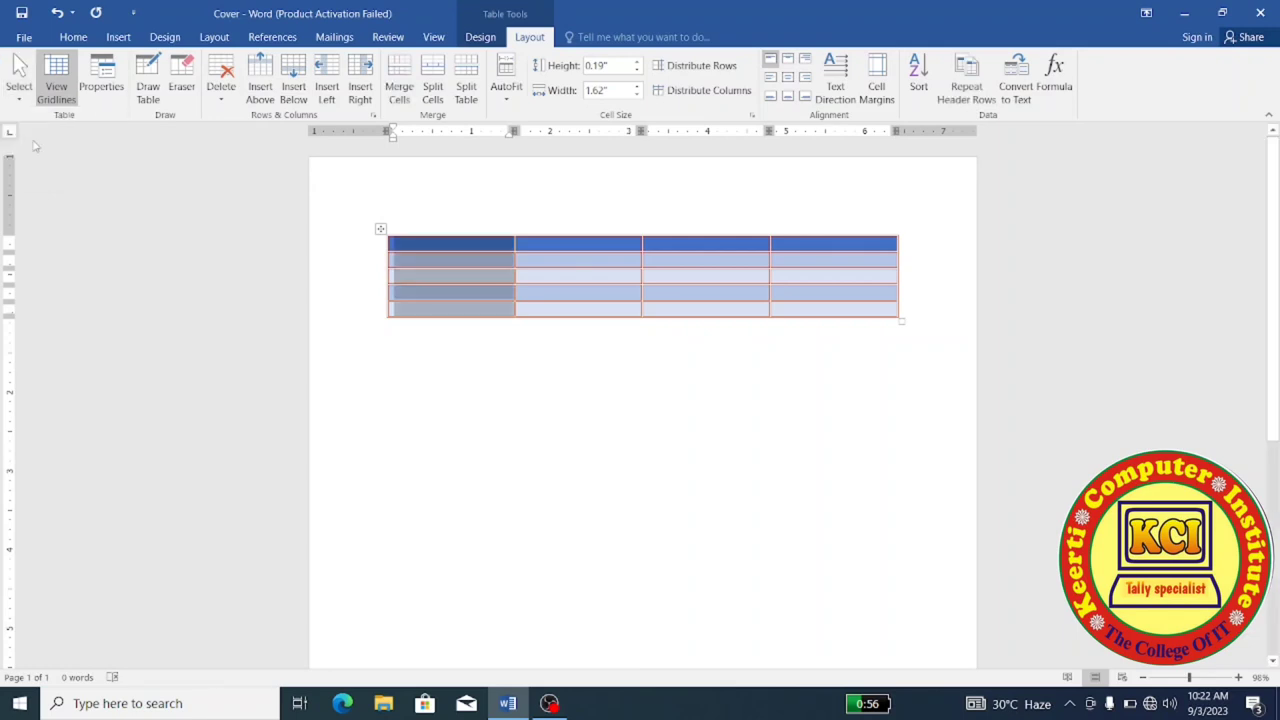
# Step: Use the Select menu to select the whole third row, then the entire table
pyautogui.click(17, 107)
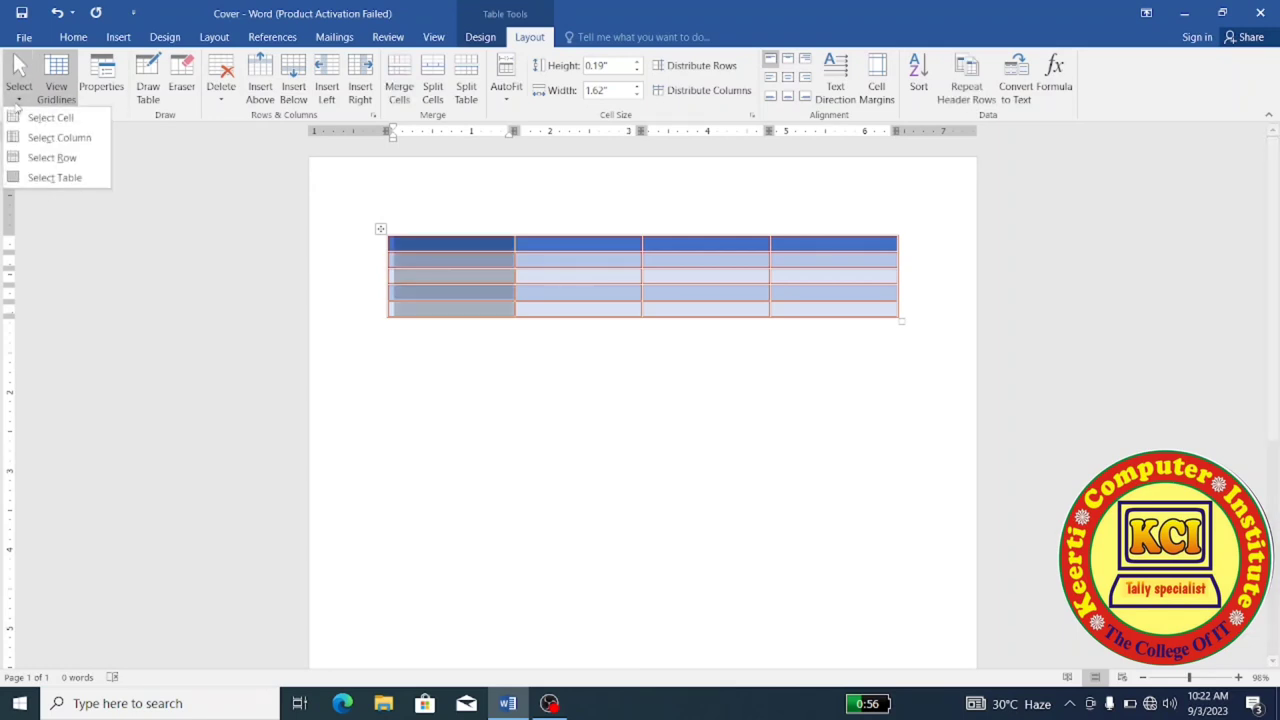
pyautogui.click(462, 279)
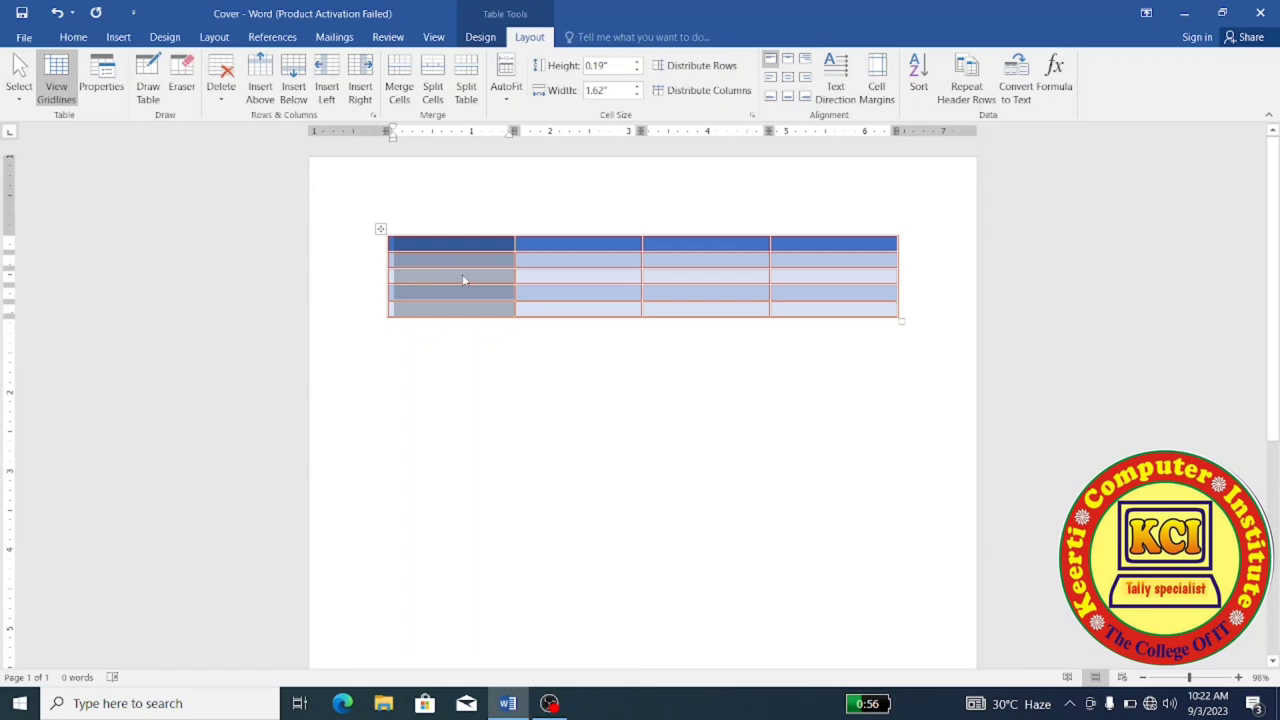
pyautogui.click(462, 279)
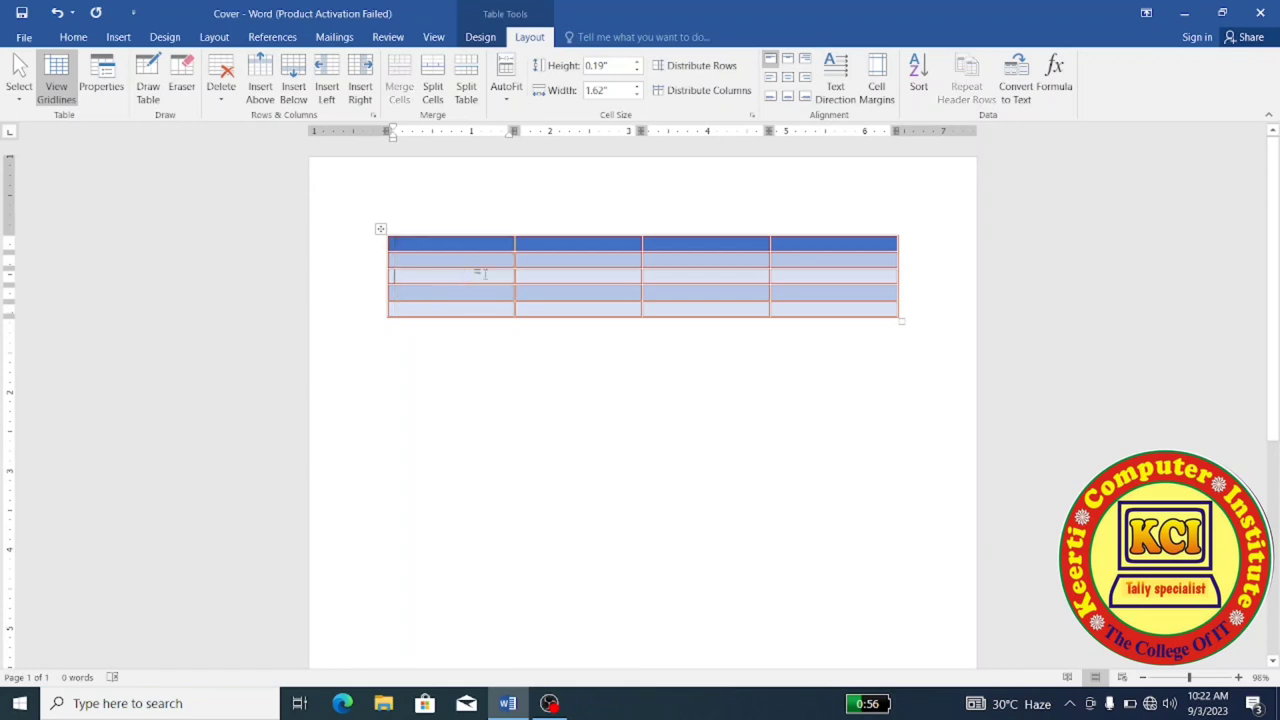
pyautogui.click(17, 108)
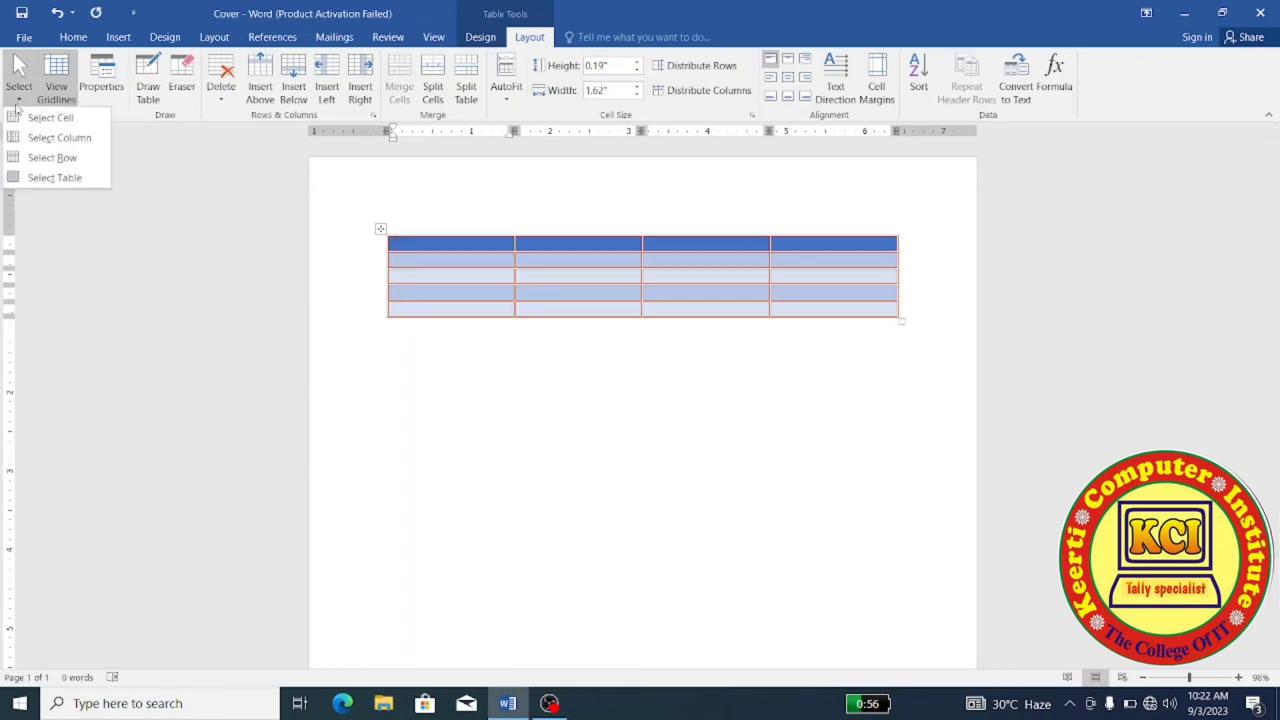
pyautogui.click(50, 160)
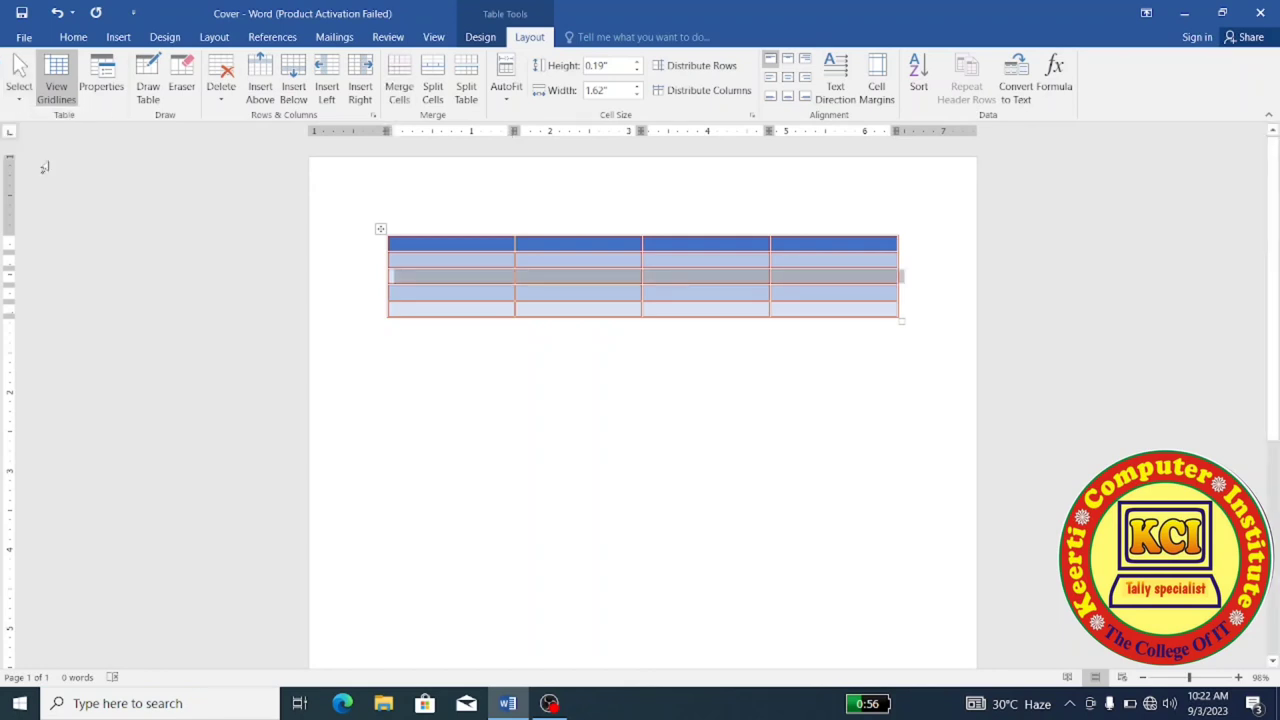
pyautogui.click(20, 104)
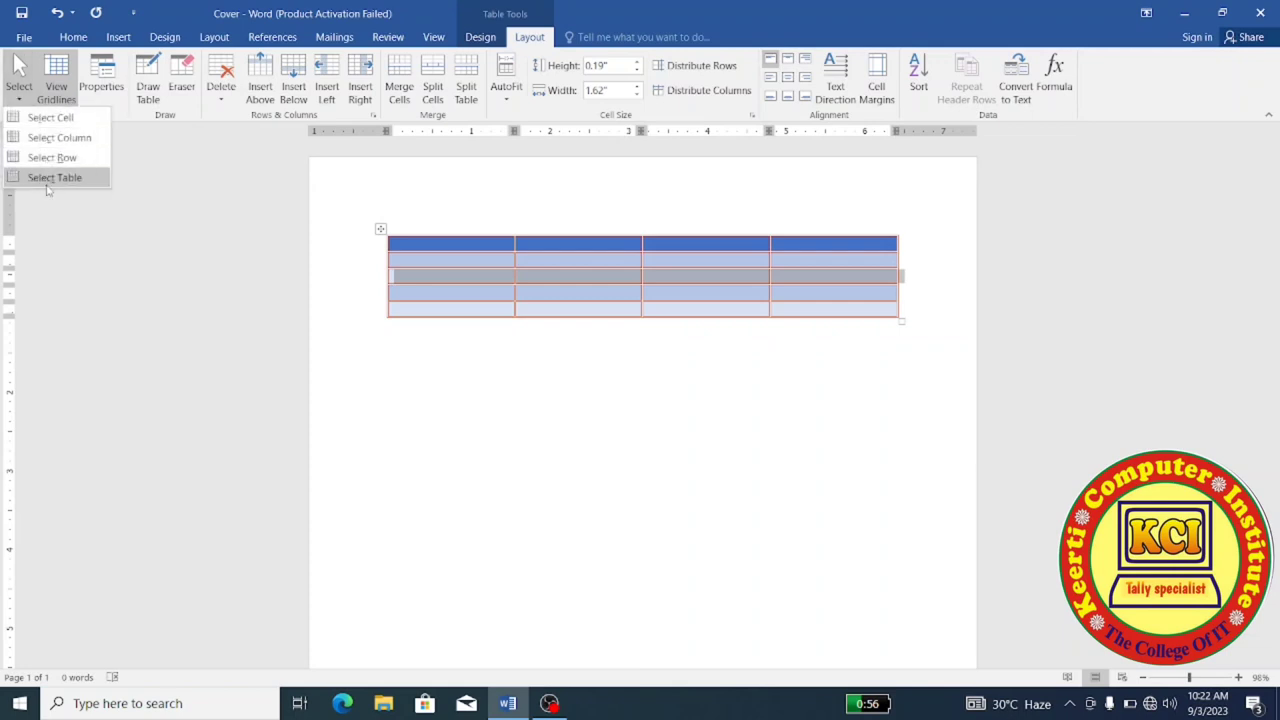
pyautogui.click(45, 182)
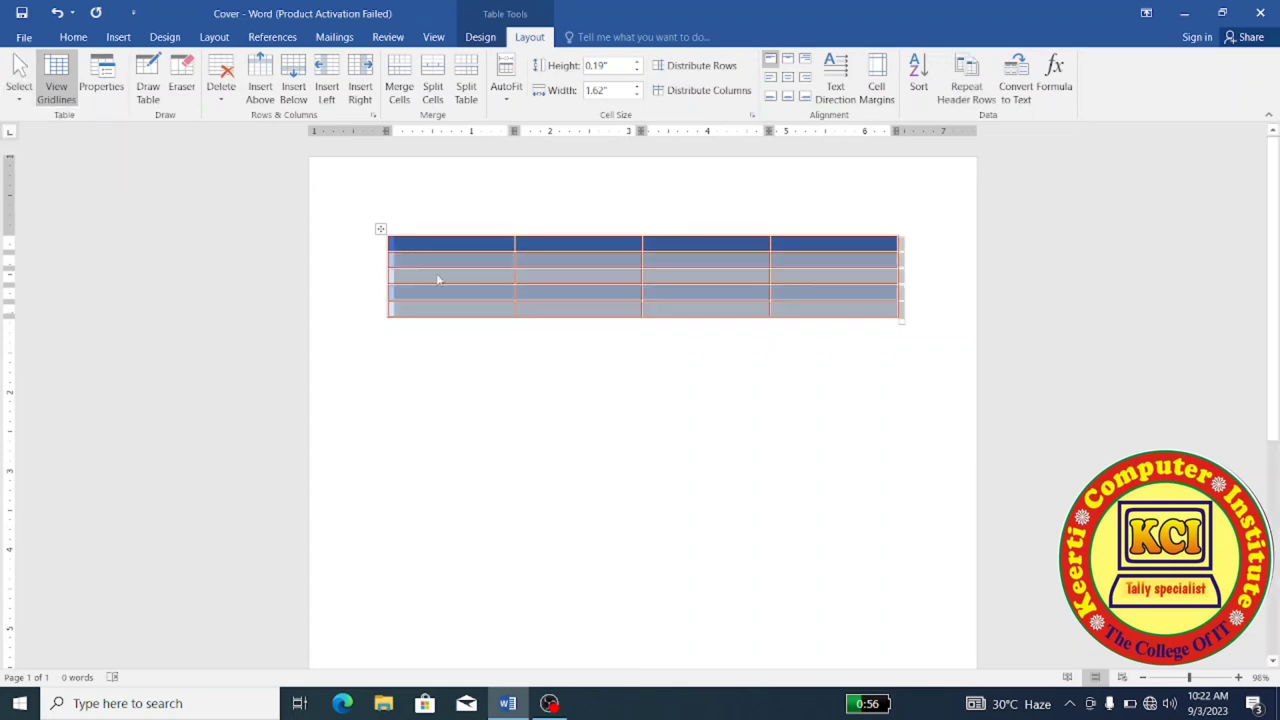
pyautogui.click(480, 280)
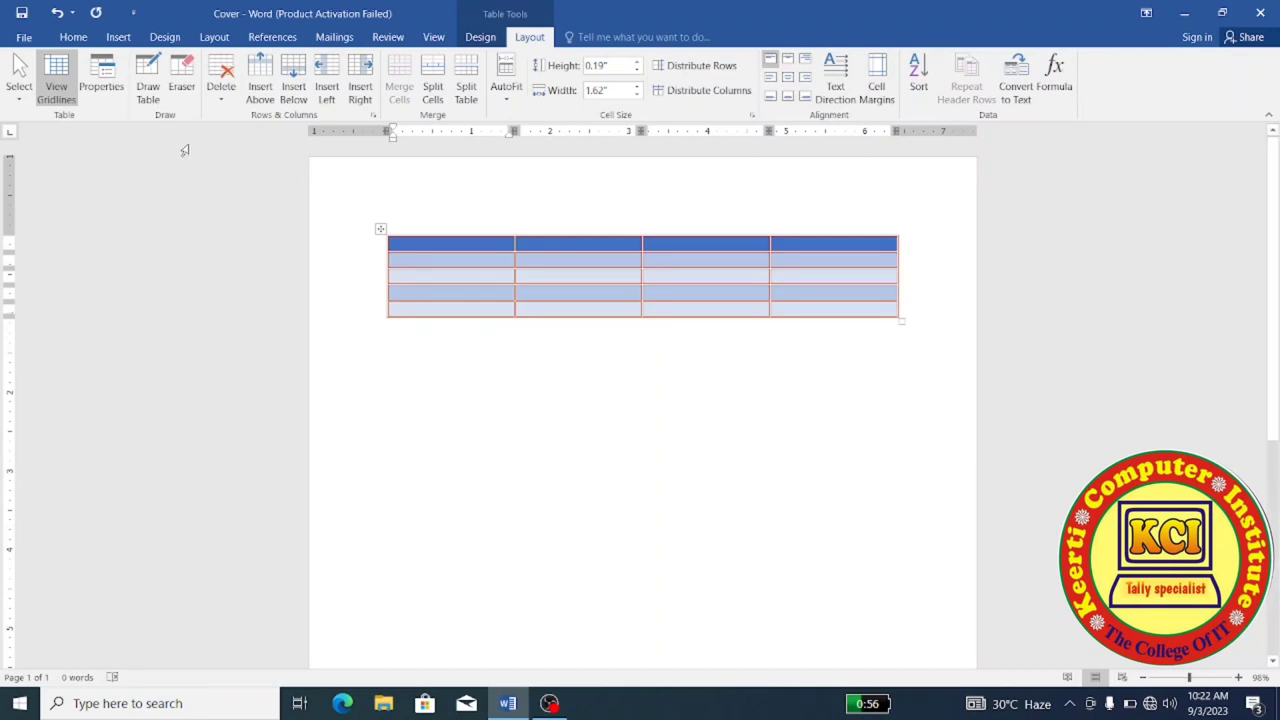
# Step: Open the Select menu via KeyTips Alt, J, L, K, then turn off View Gridlines
pyautogui.press('alt')
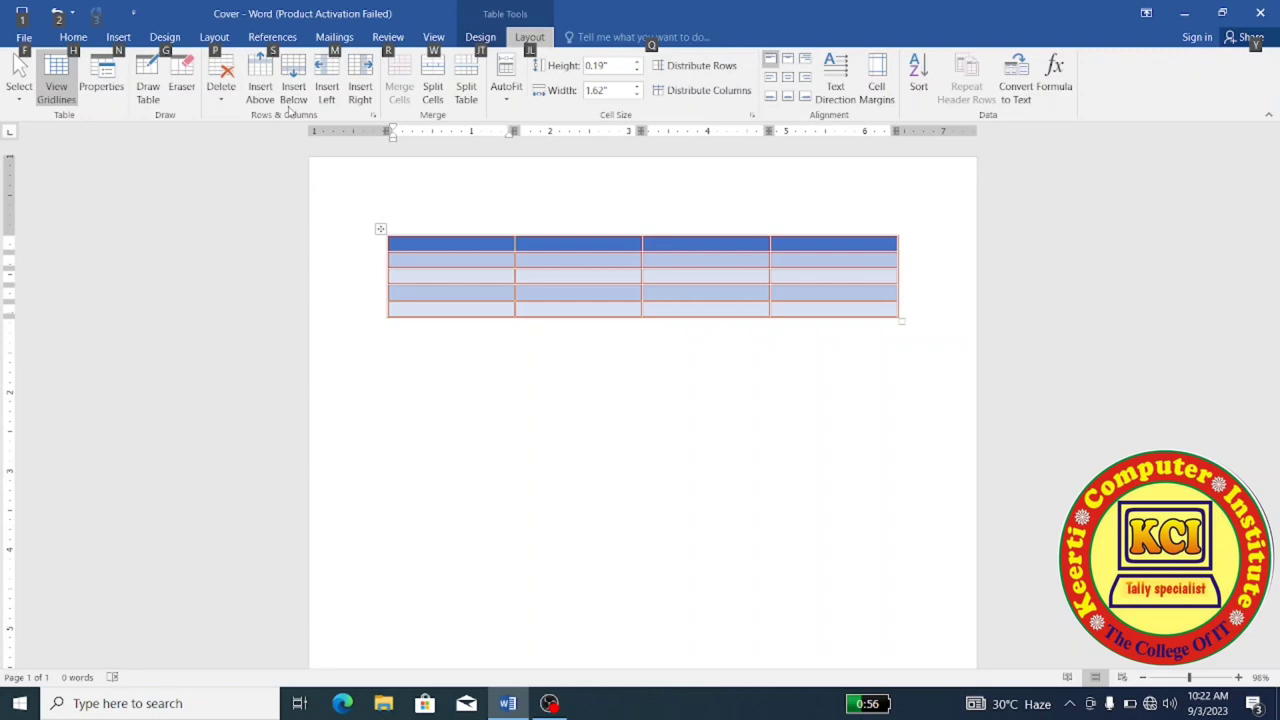
pyautogui.press('j')
pyautogui.press('l')
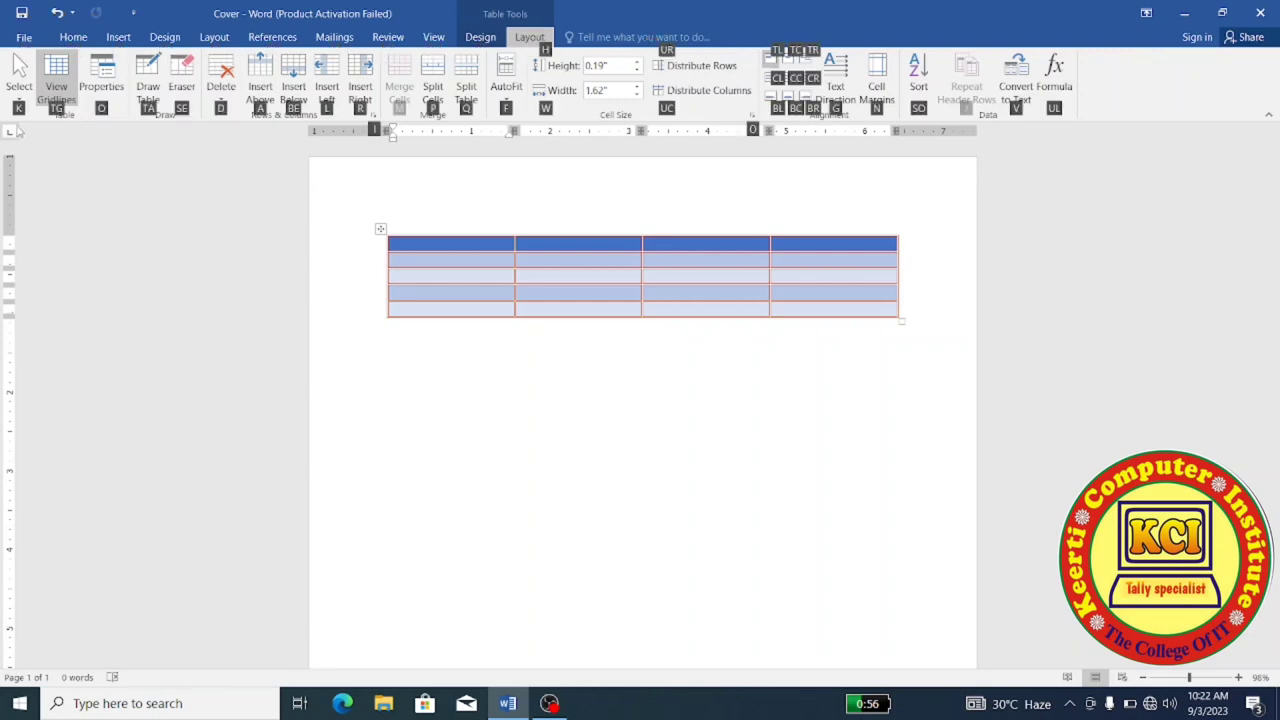
pyautogui.press('k')
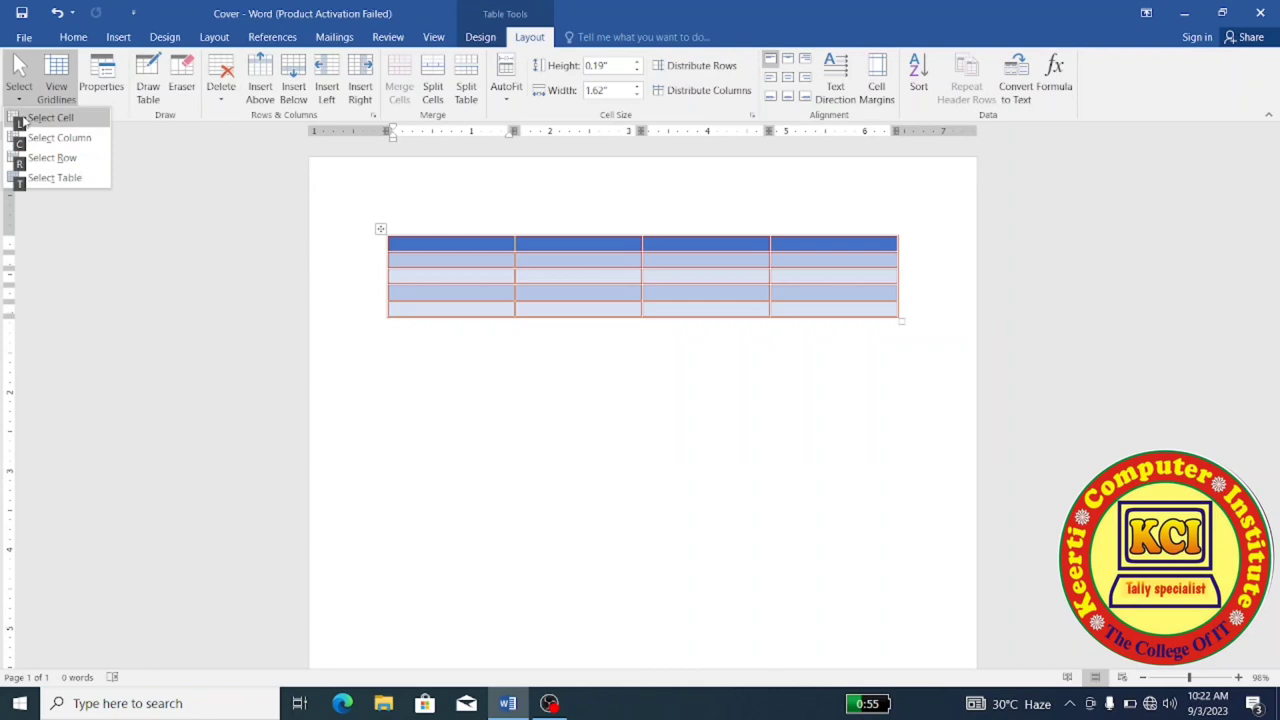
pyautogui.press('Escape')
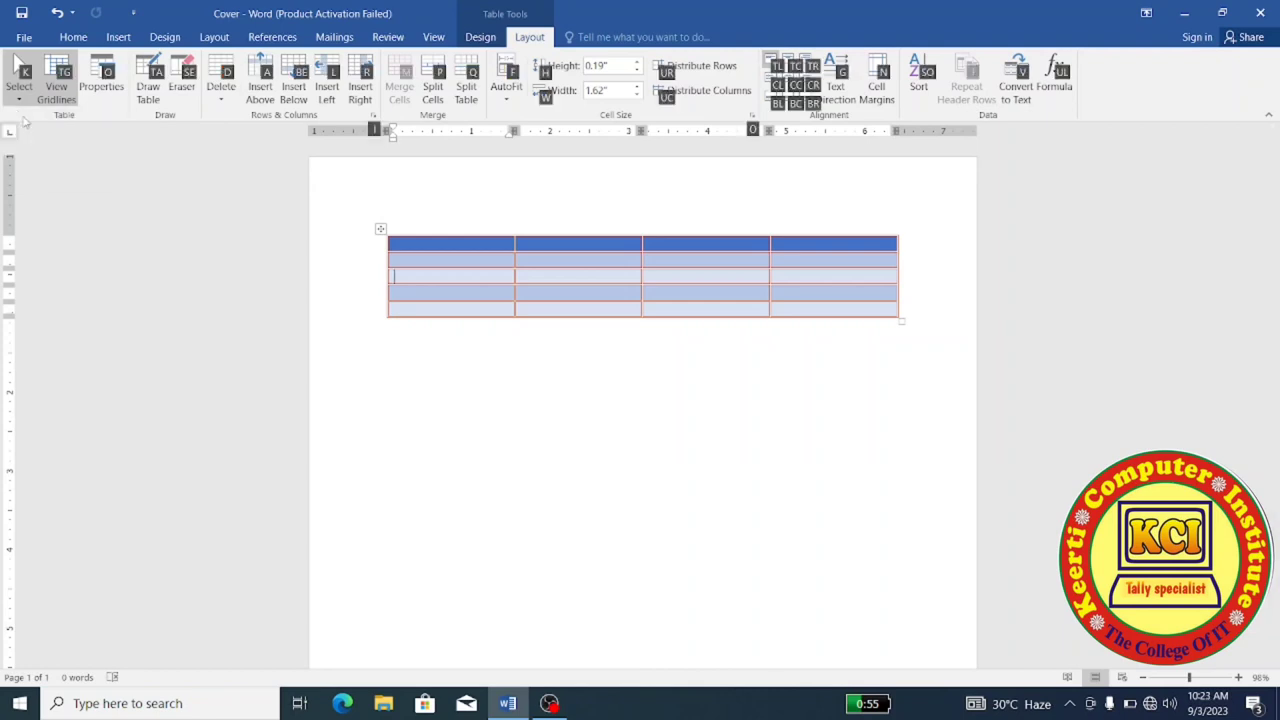
pyautogui.click(482, 278)
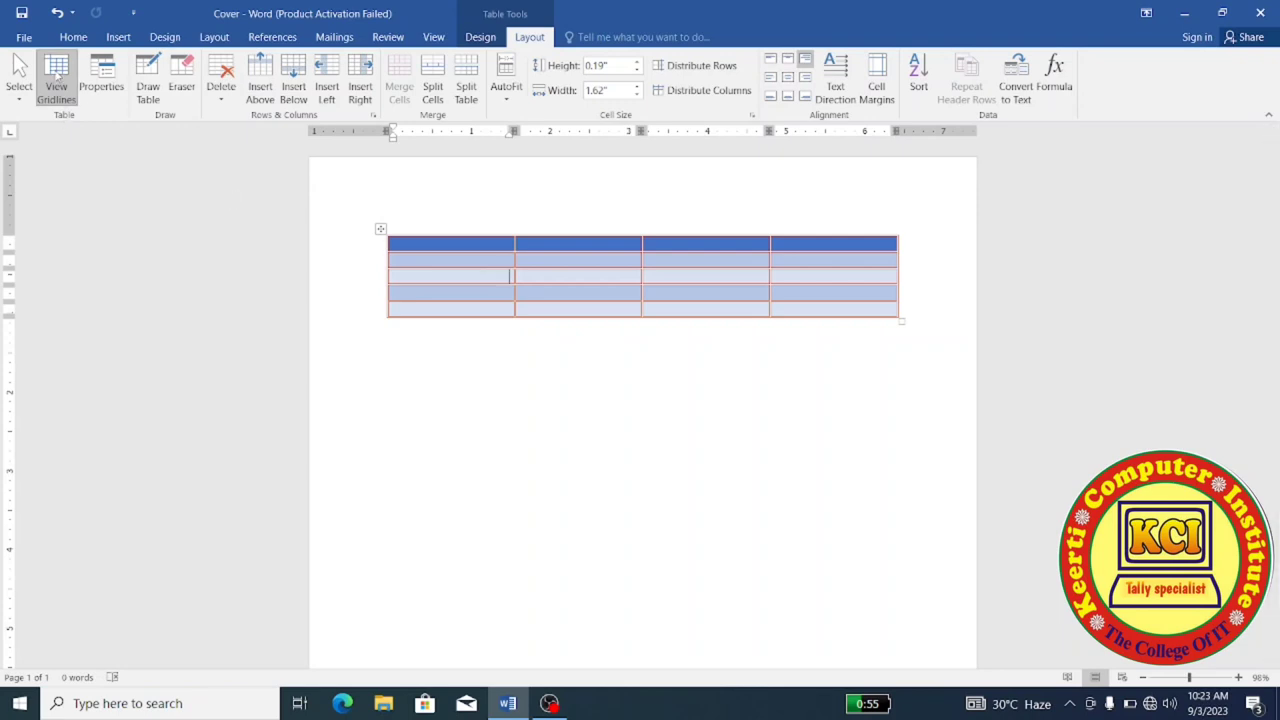
pyautogui.click(382, 228)
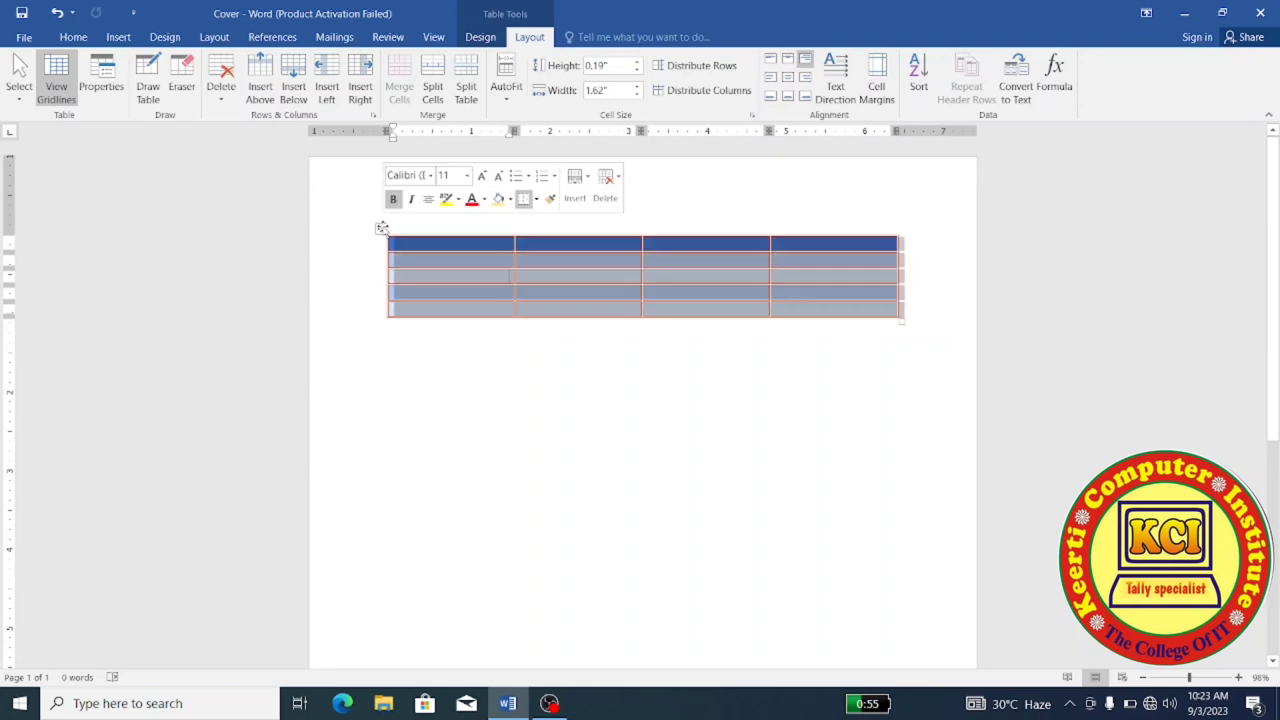
pyautogui.click(61, 82)
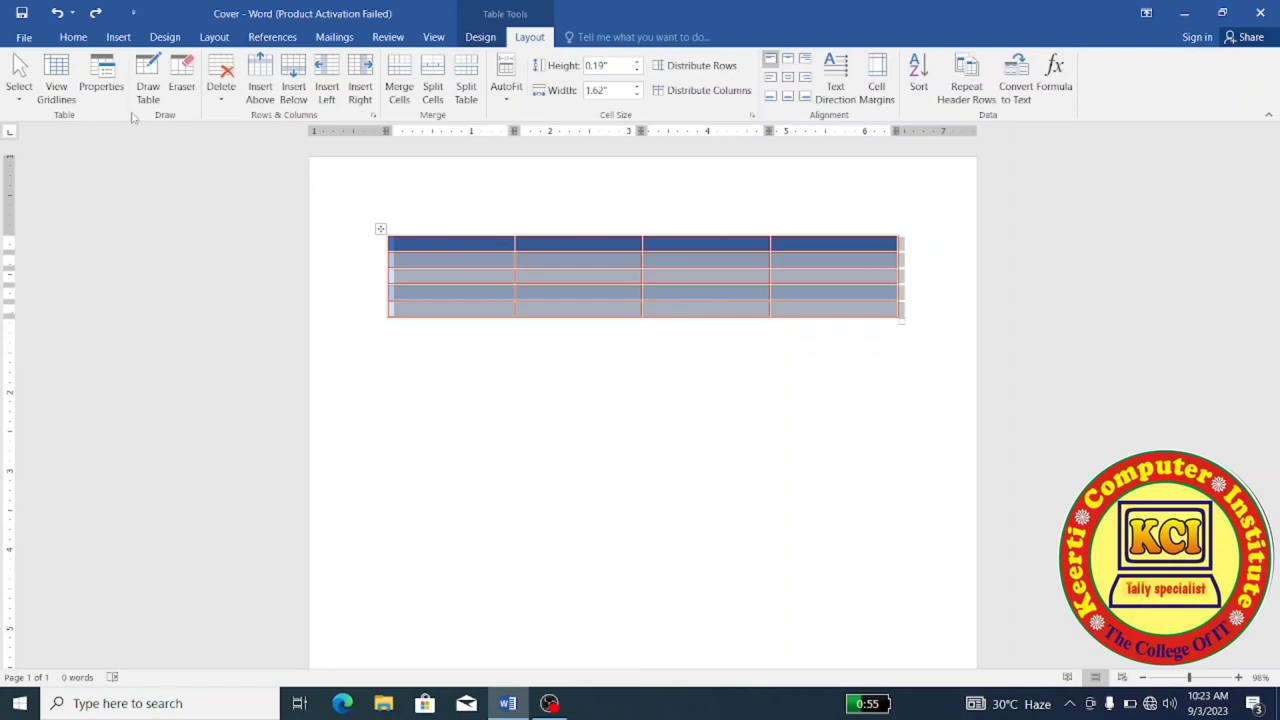
# Step: Below the table, enter =rand() to generate five paragraphs of sample text
pyautogui.click(112, 76)
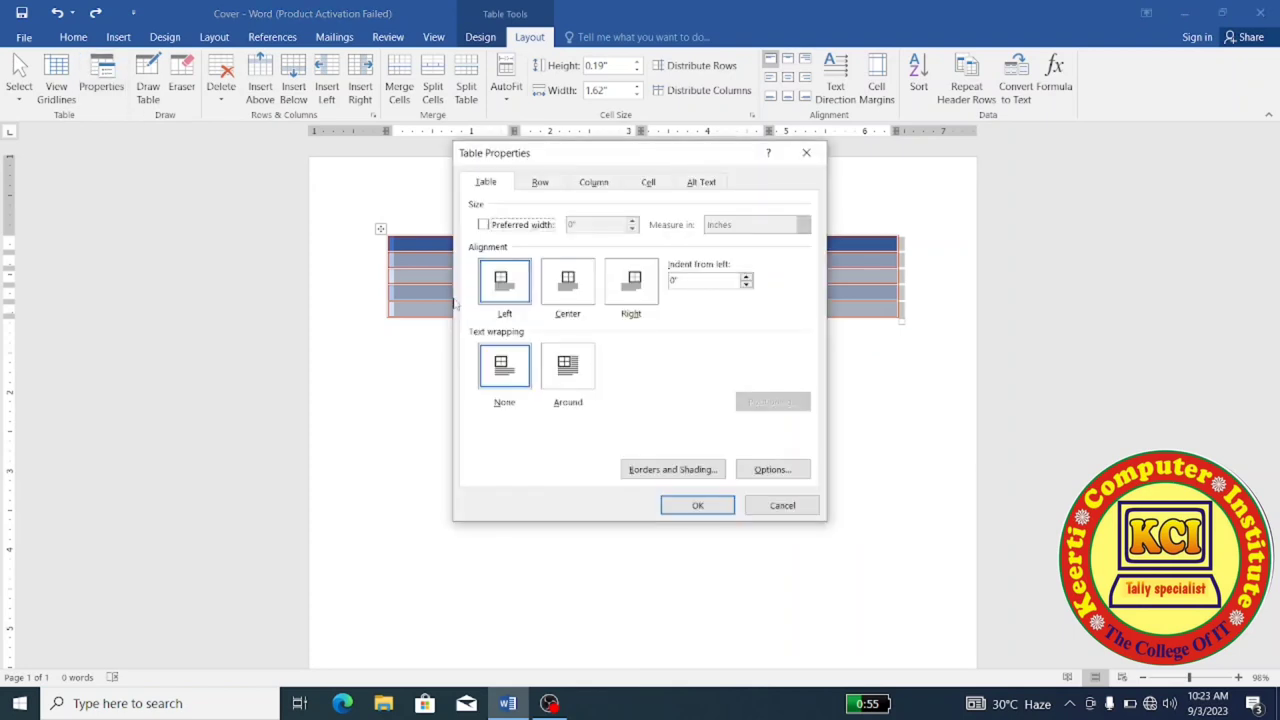
pyautogui.click(777, 510)
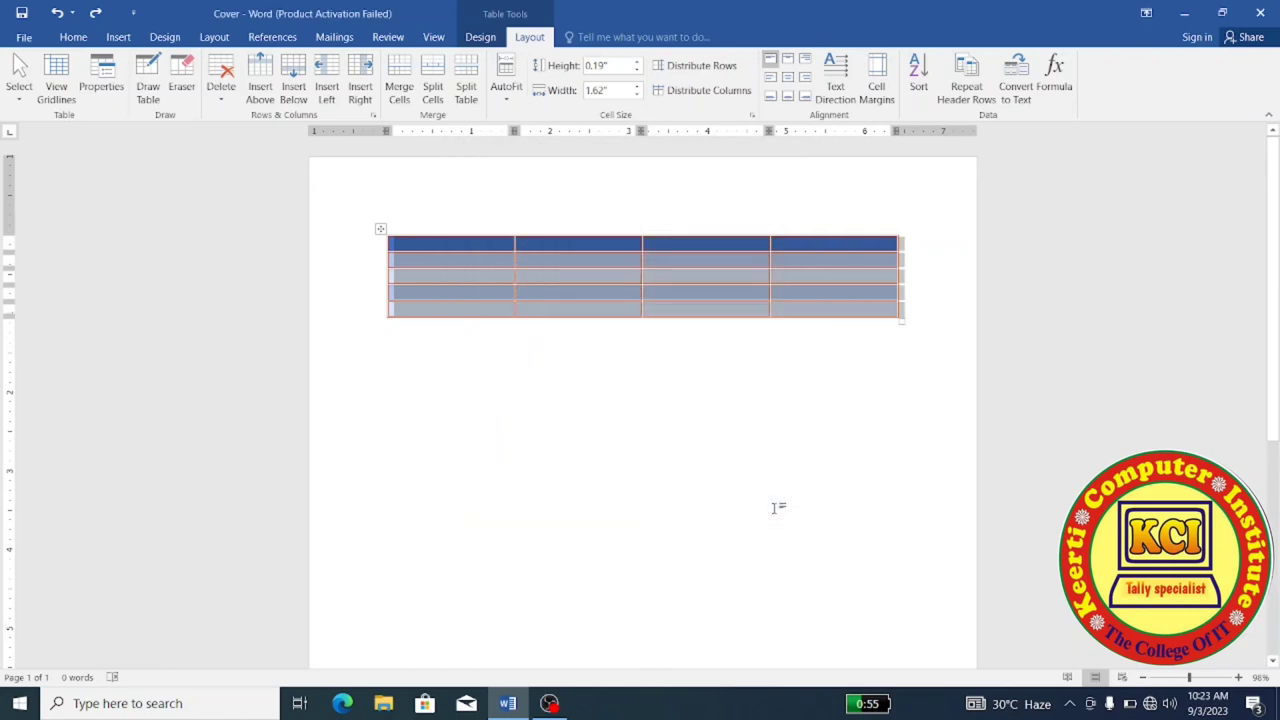
pyautogui.click(866, 413)
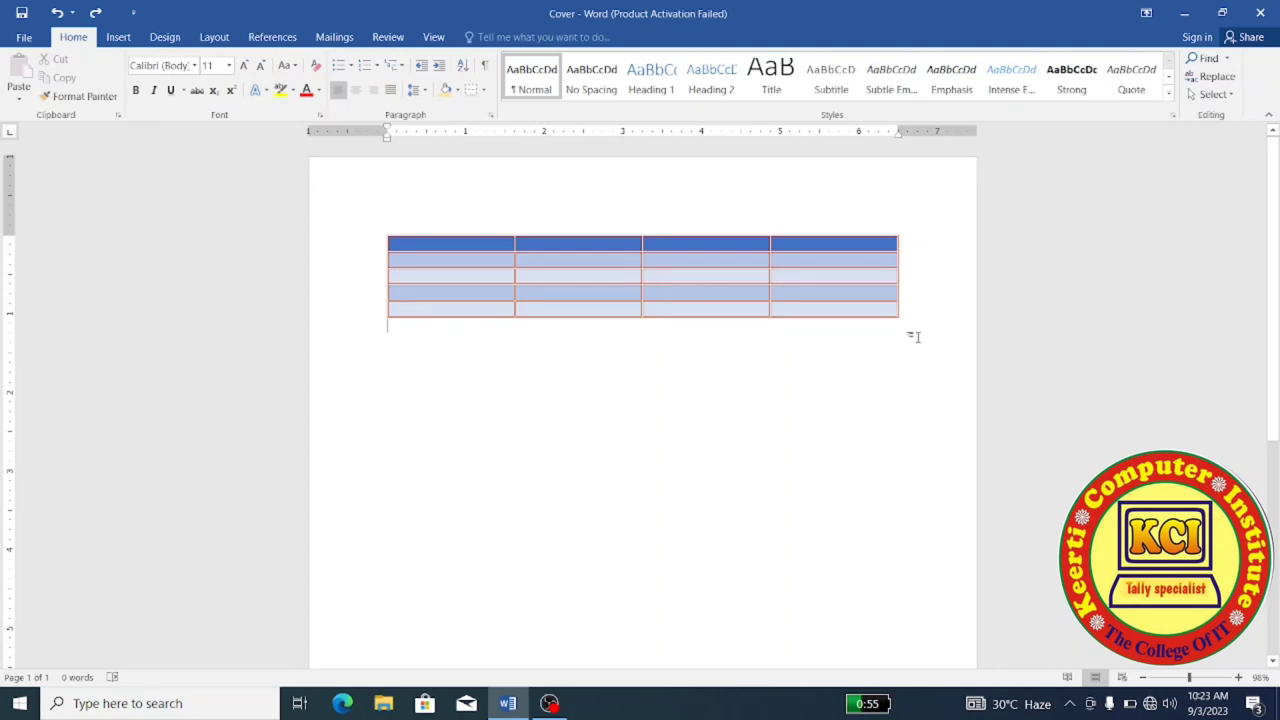
pyautogui.press('Return')
pyautogui.write('=rand')
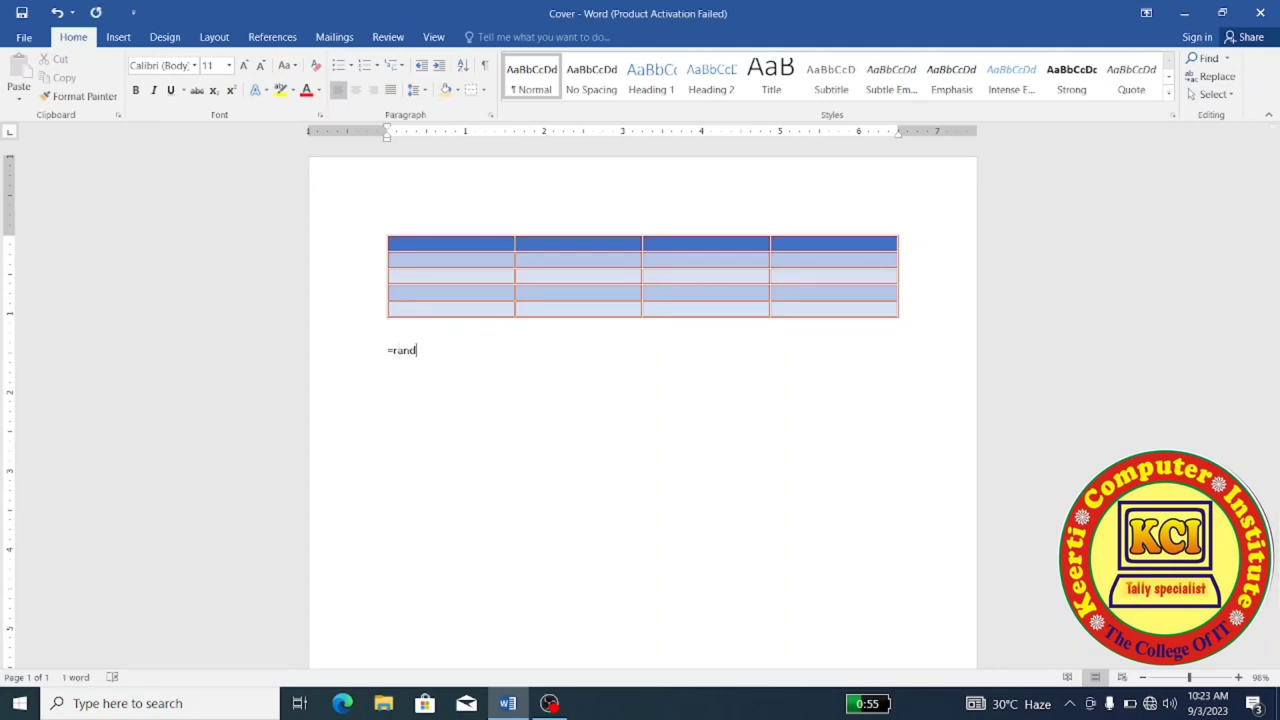
pyautogui.write('()')
pyautogui.press('Return')
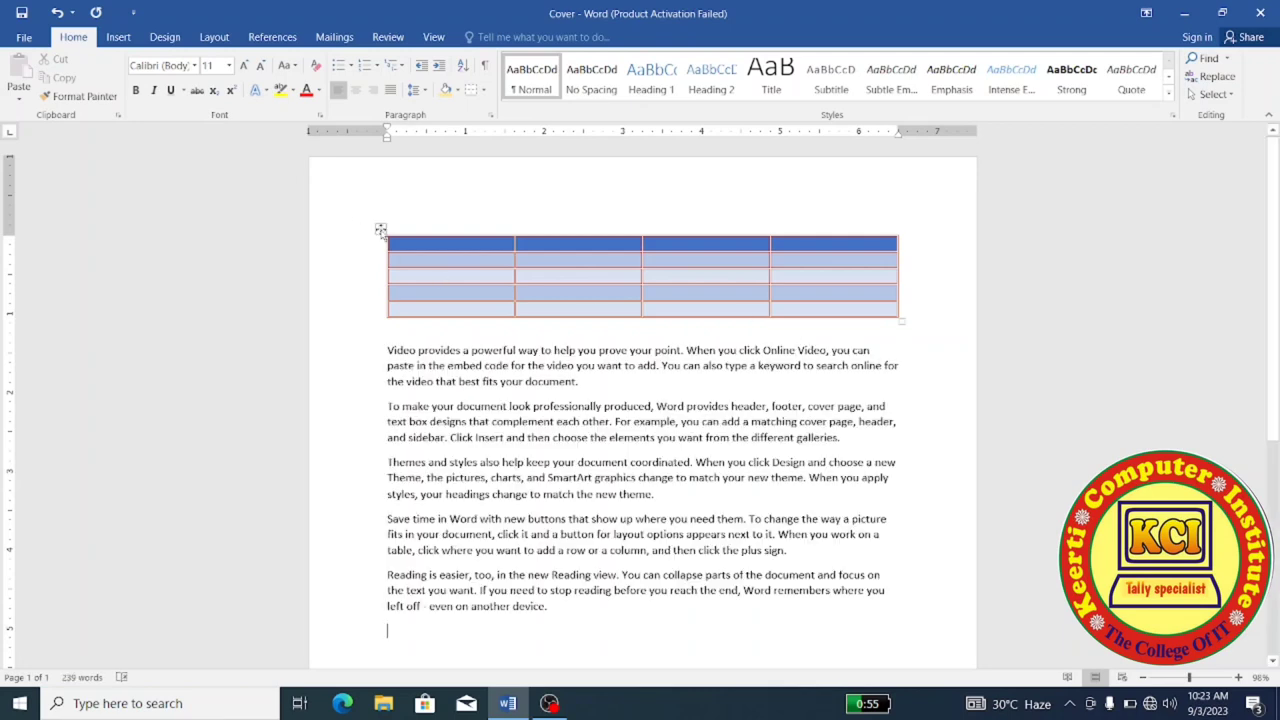
pyautogui.click(379, 231)
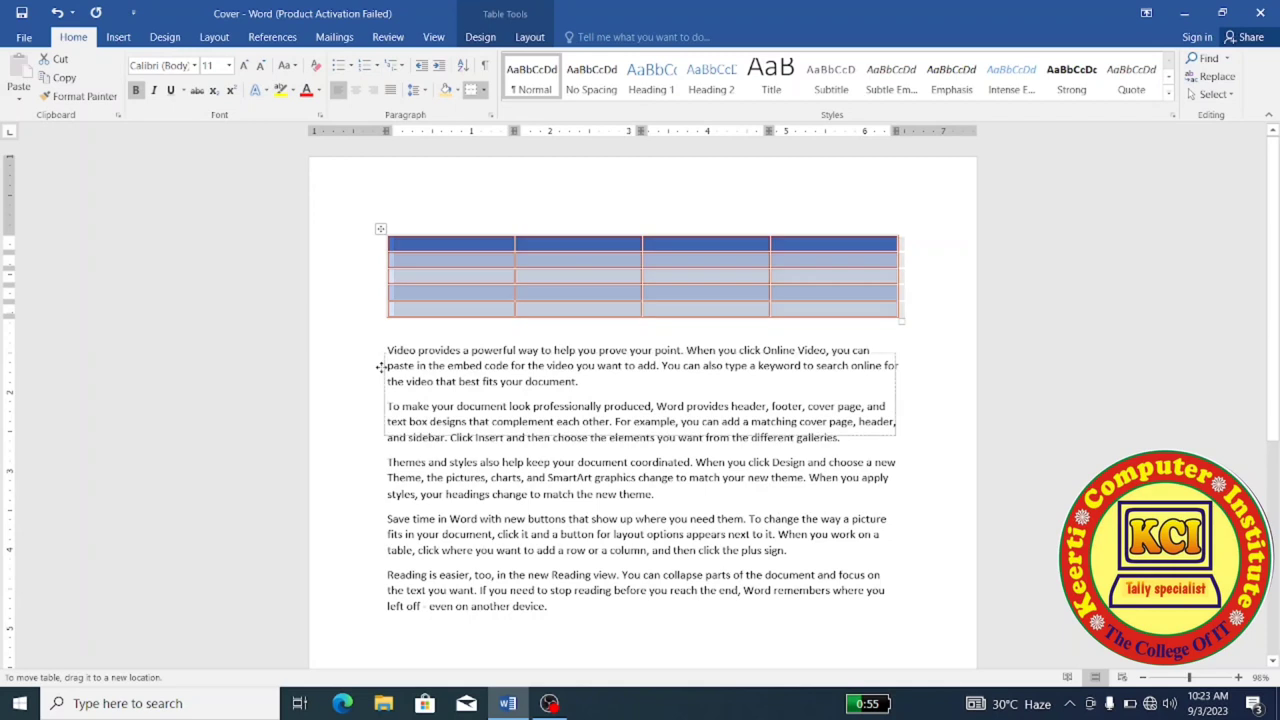
# Step: Drag the table into the second paragraph and set its Table Properties alignment to Center
pyautogui.moveTo(379, 231); pyautogui.dragTo(388, 421)
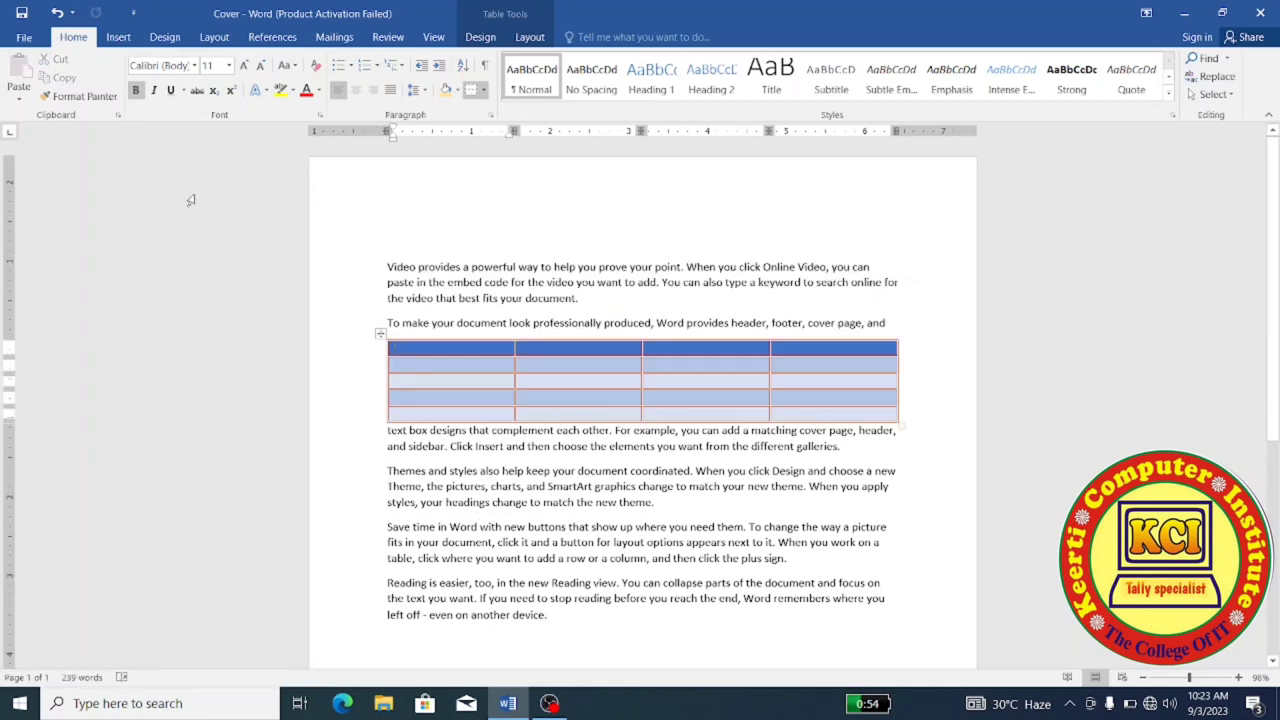
pyautogui.click(530, 38)
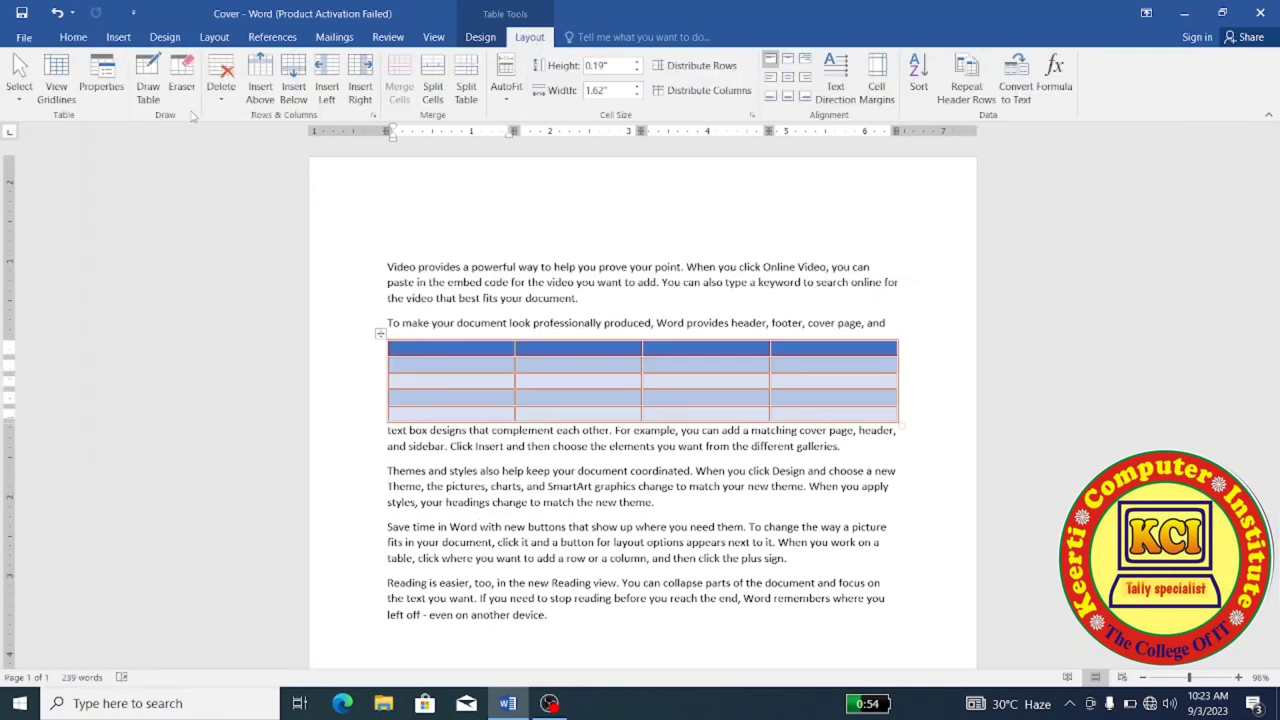
pyautogui.click(101, 90)
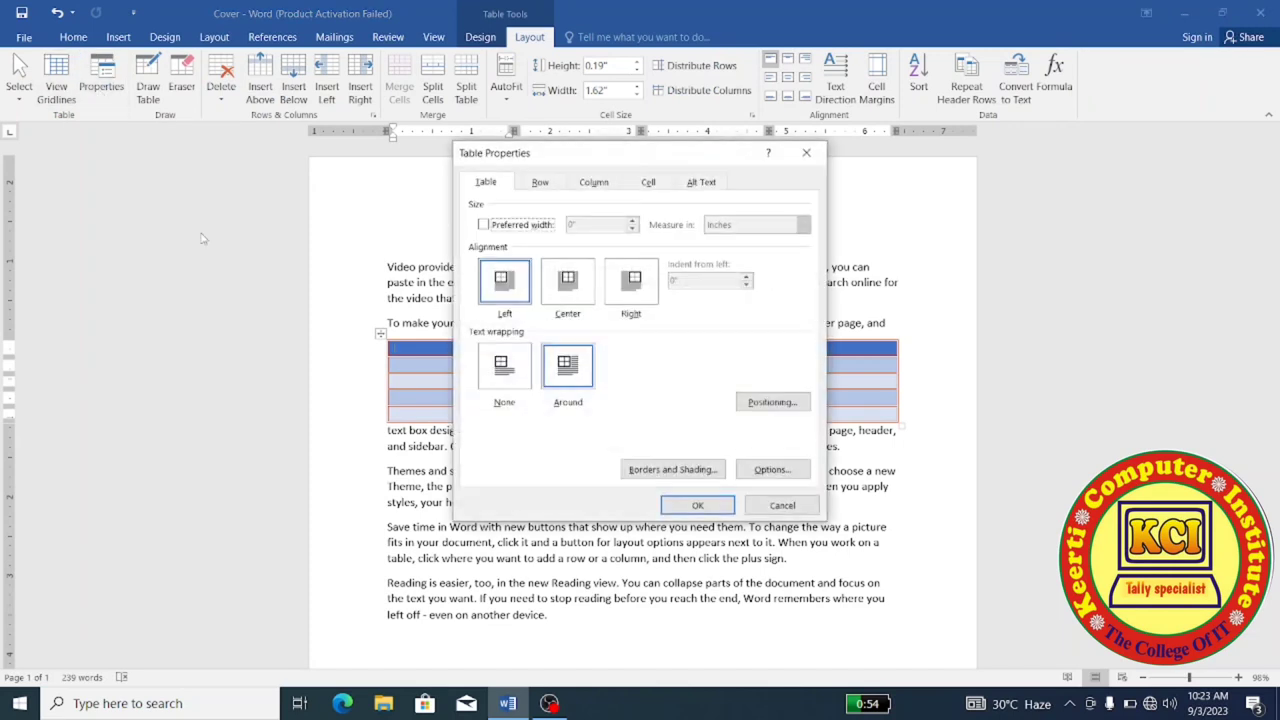
pyautogui.click(585, 293)
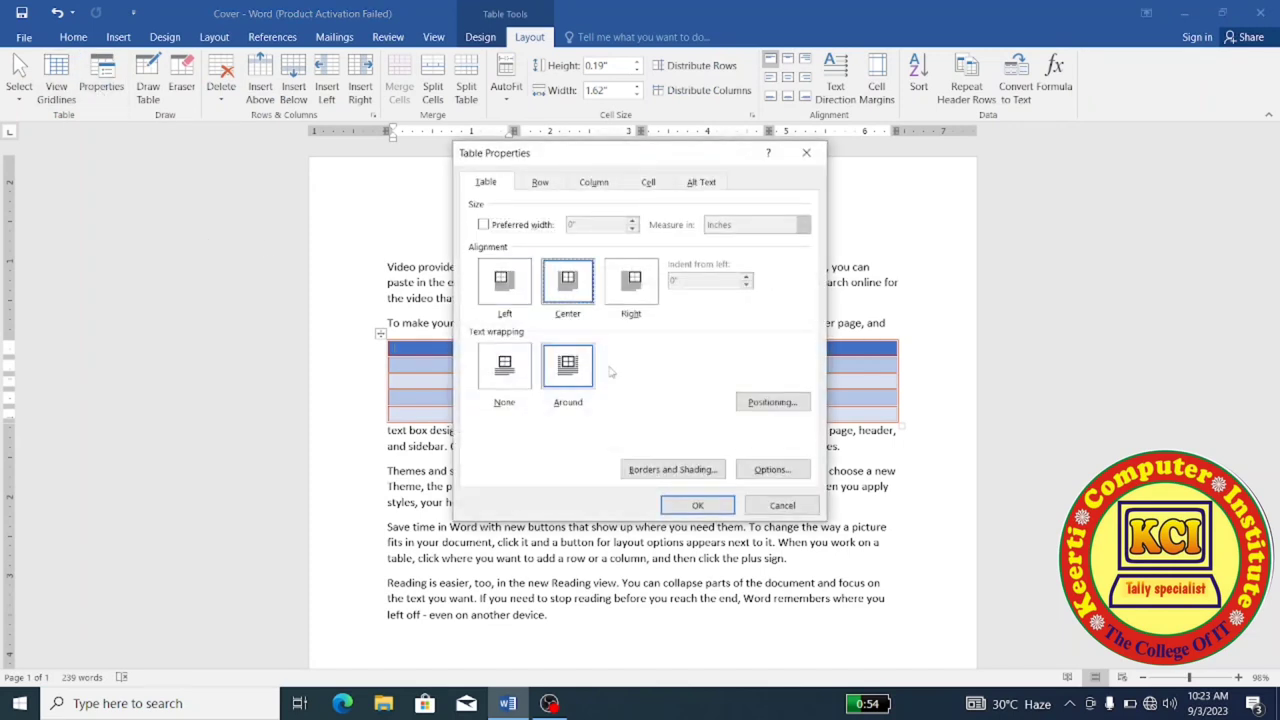
pyautogui.click(699, 505)
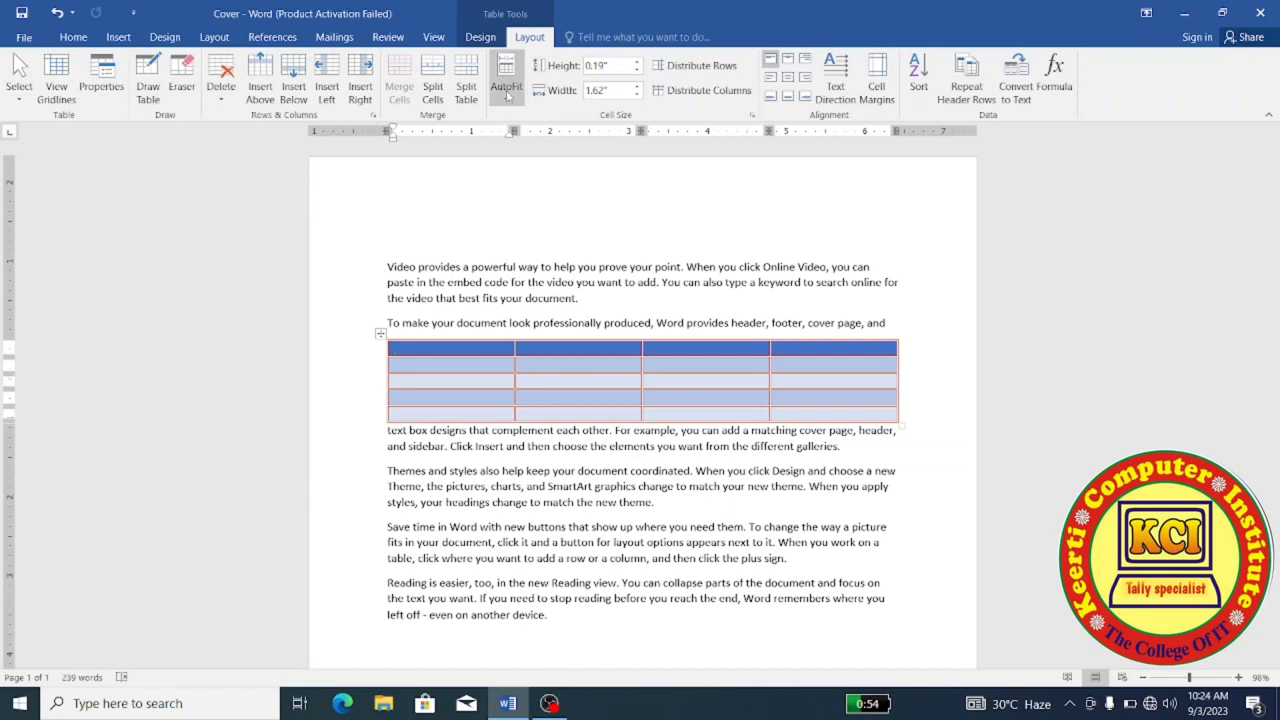
# Step: AutoFit the table to its contents and align it to the left
pyautogui.click(510, 100)
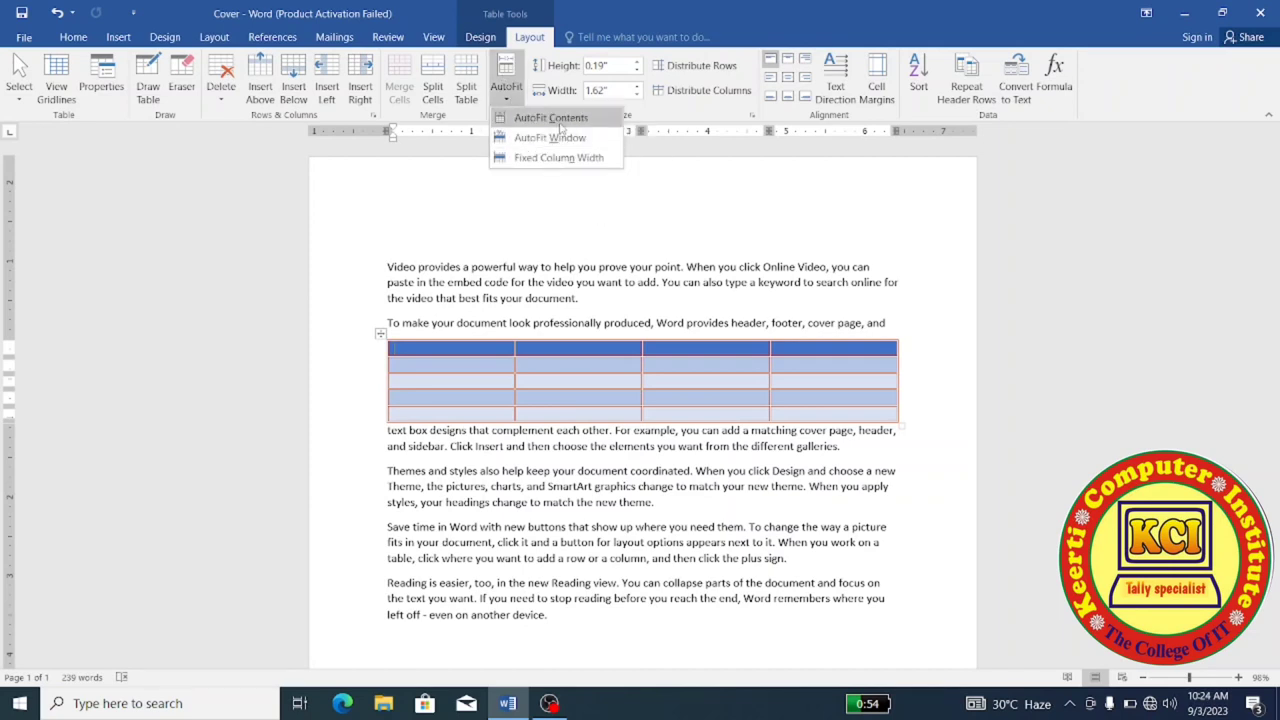
pyautogui.click(551, 118)
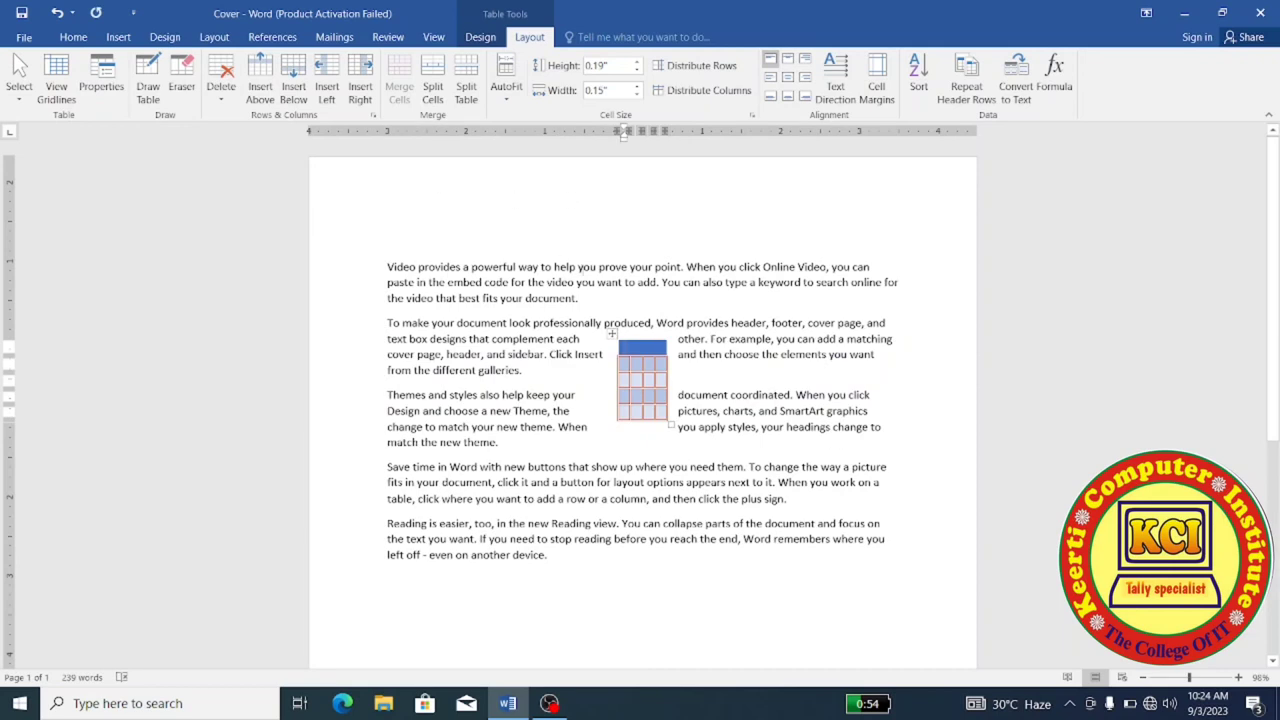
pyautogui.click(101, 86)
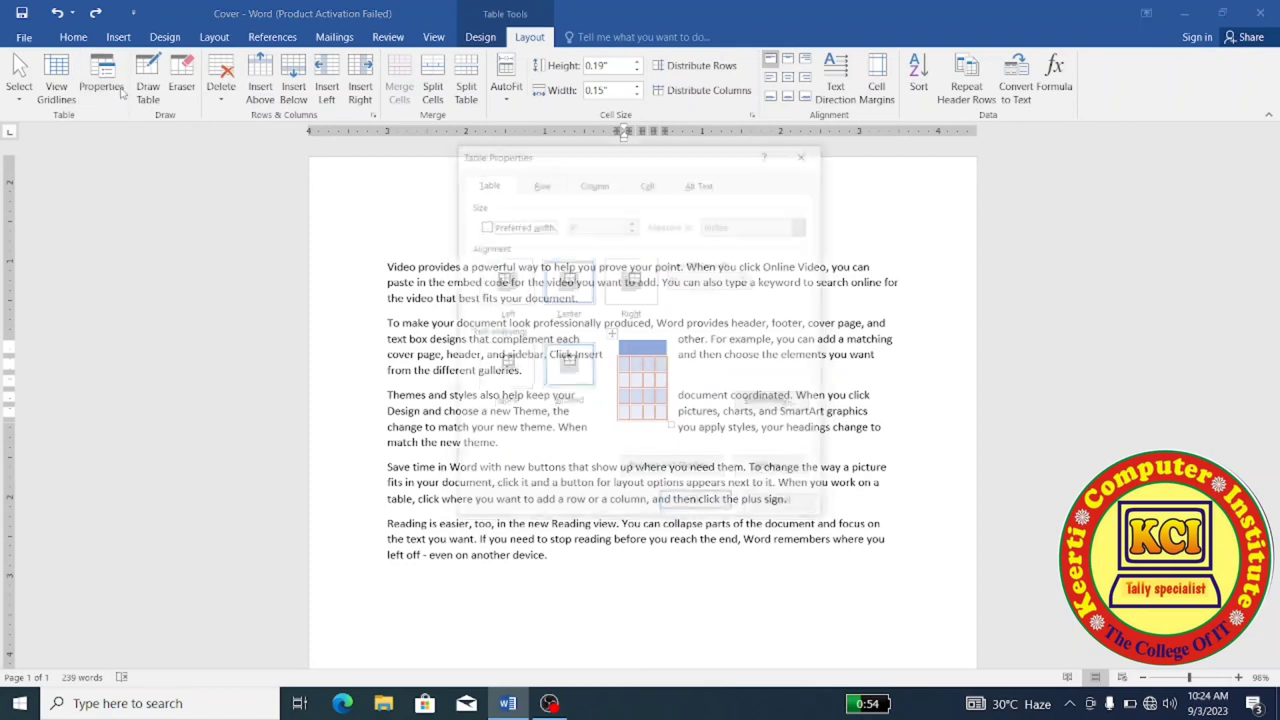
pyautogui.click(507, 289)
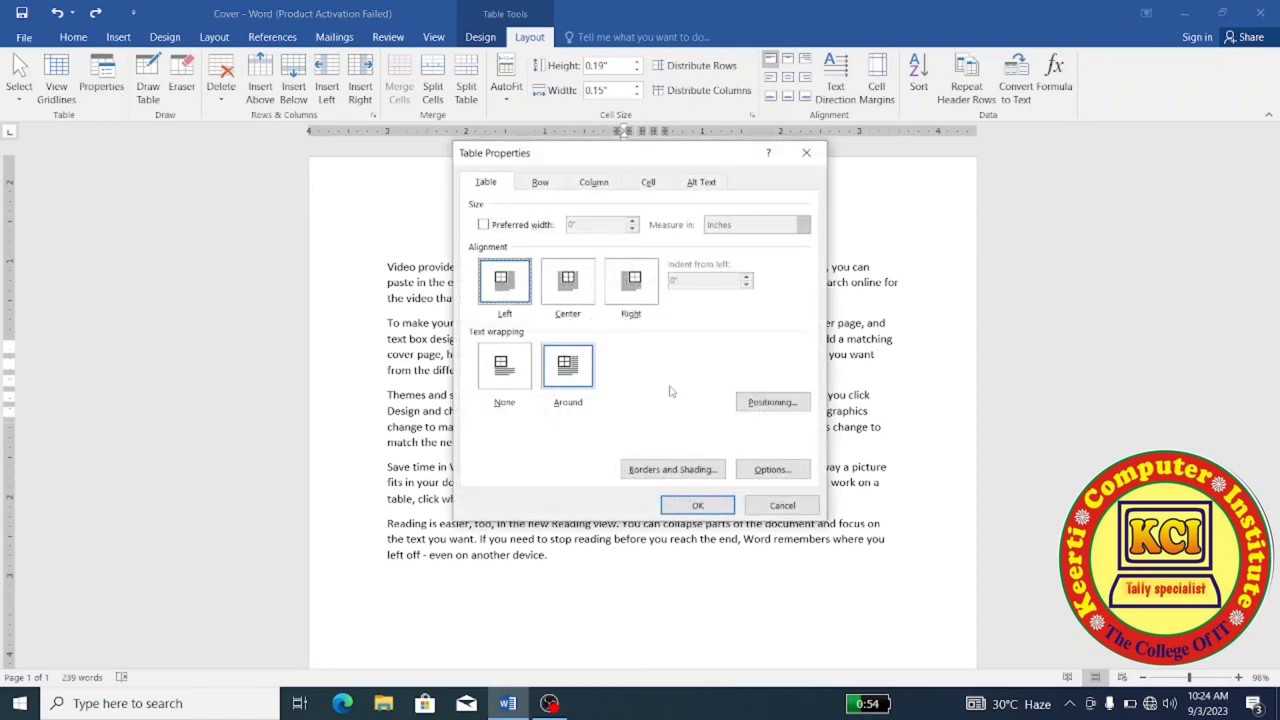
pyautogui.click(713, 509)
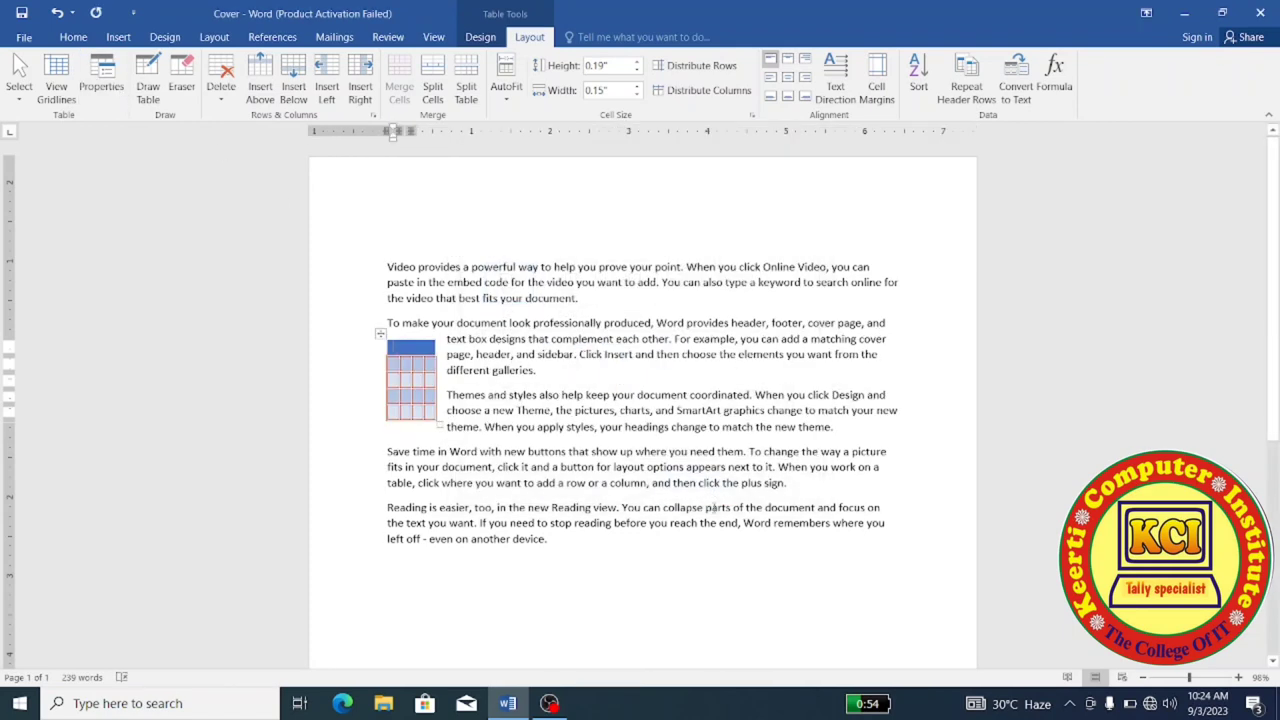
# Step: Try right alignment for the table, then turn text wrapping off
pyautogui.click(114, 86)
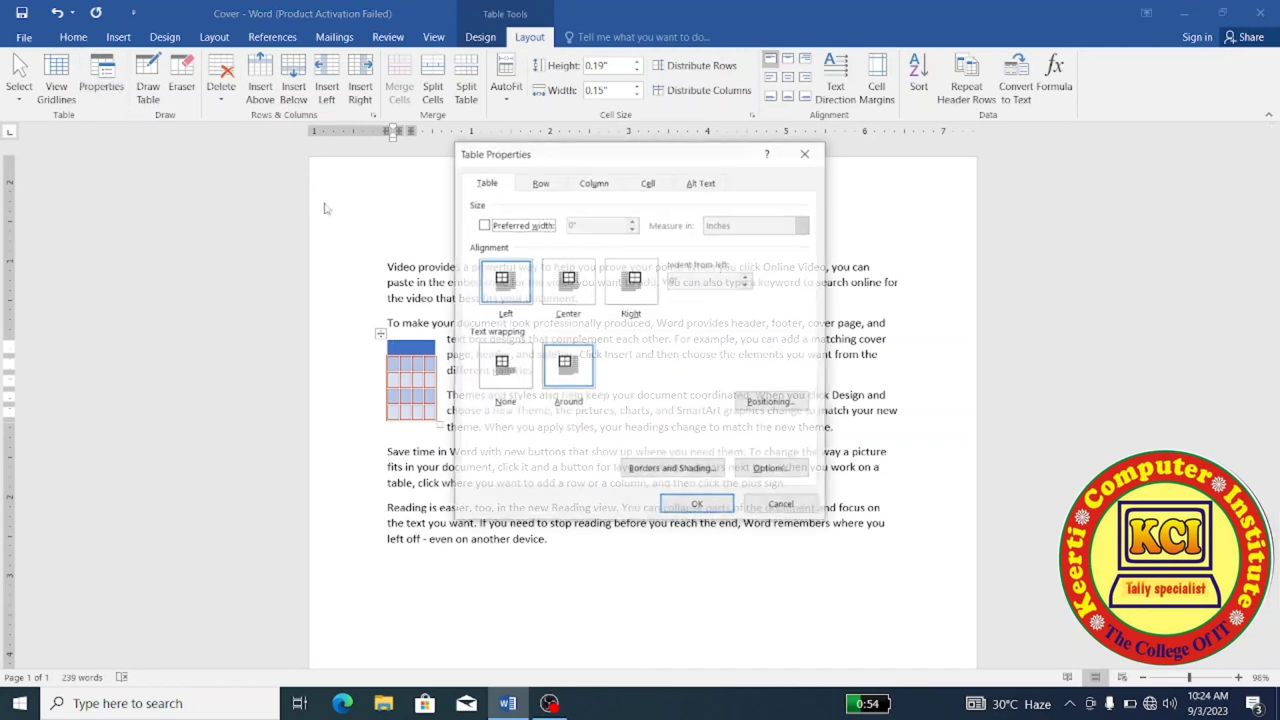
pyautogui.click(641, 297)
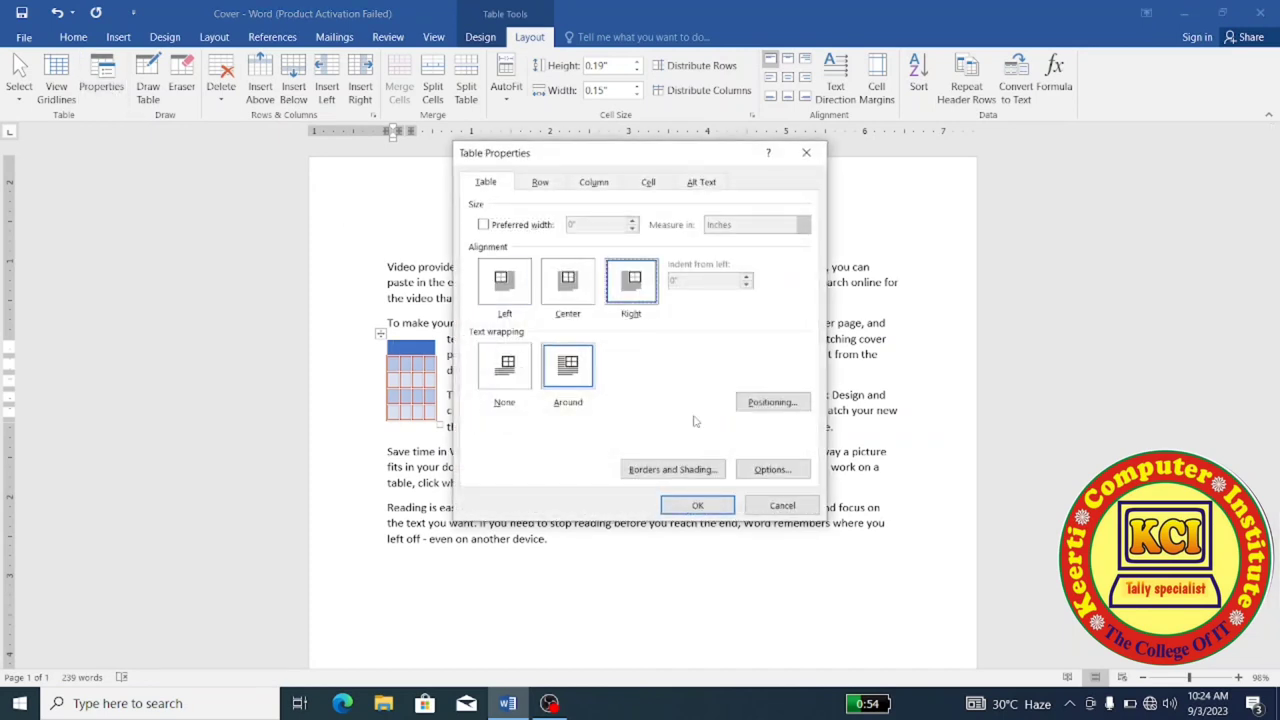
pyautogui.click(719, 508)
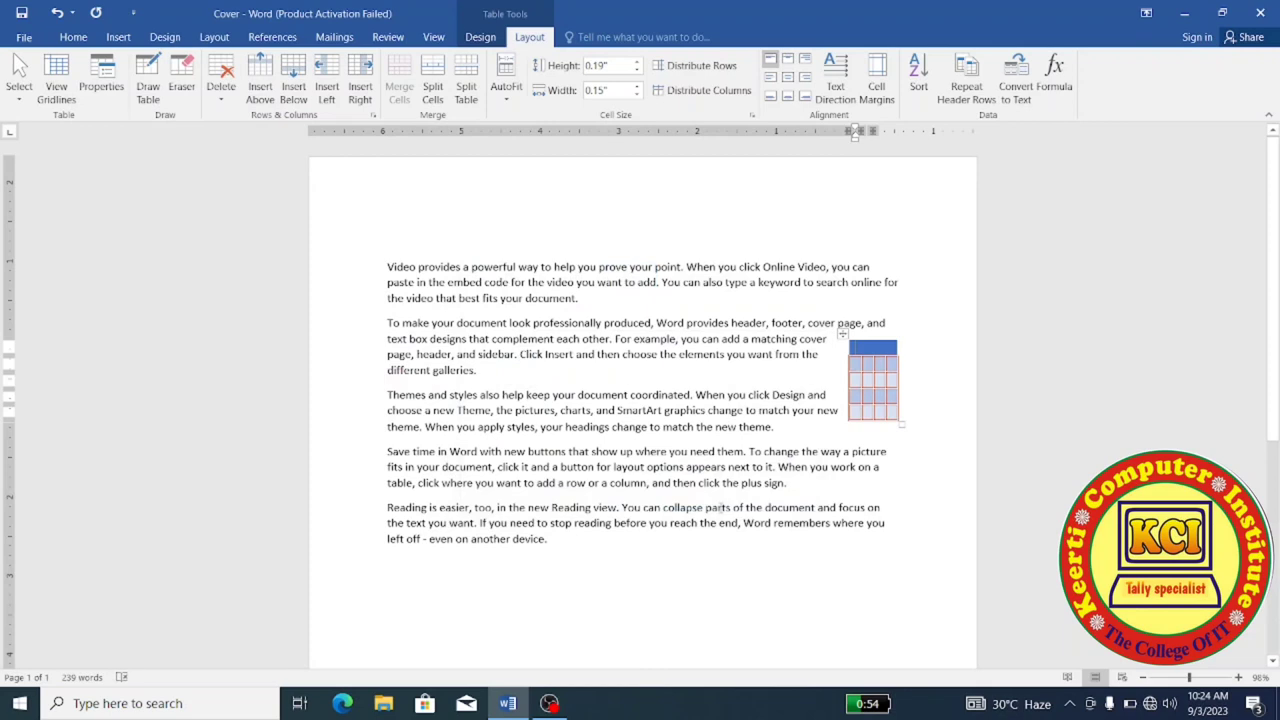
pyautogui.click(101, 80)
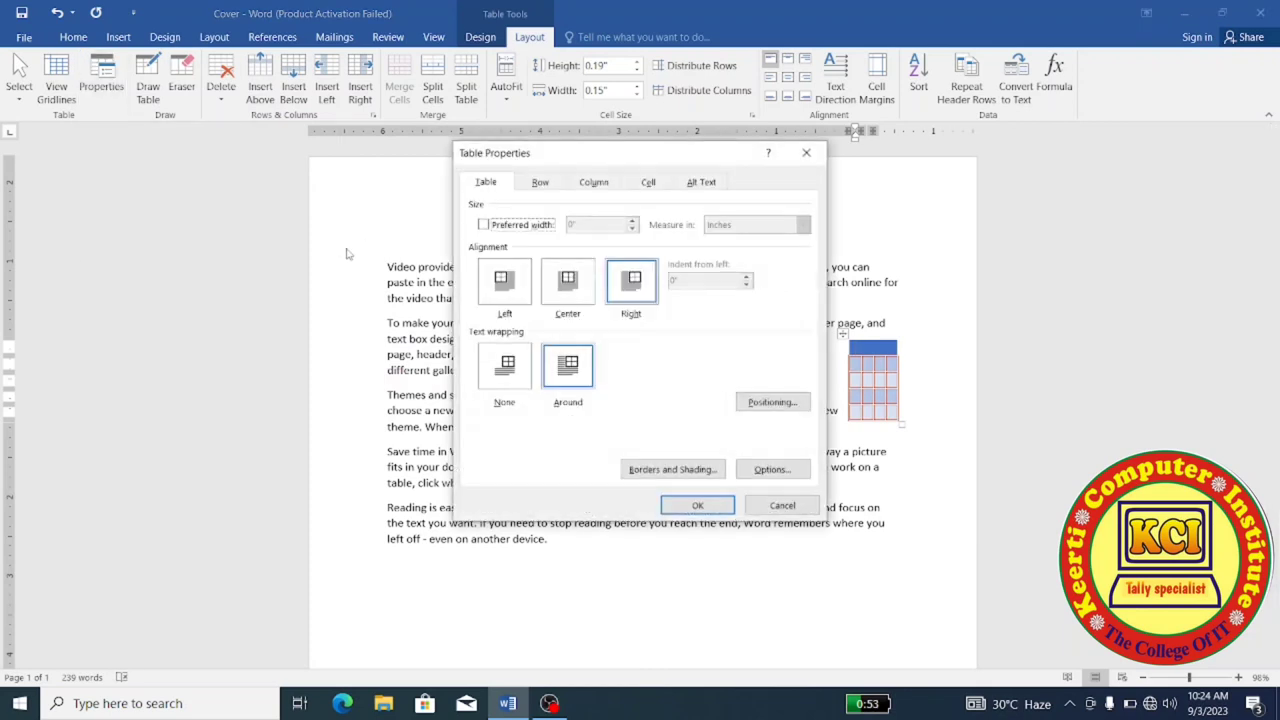
pyautogui.click(510, 365)
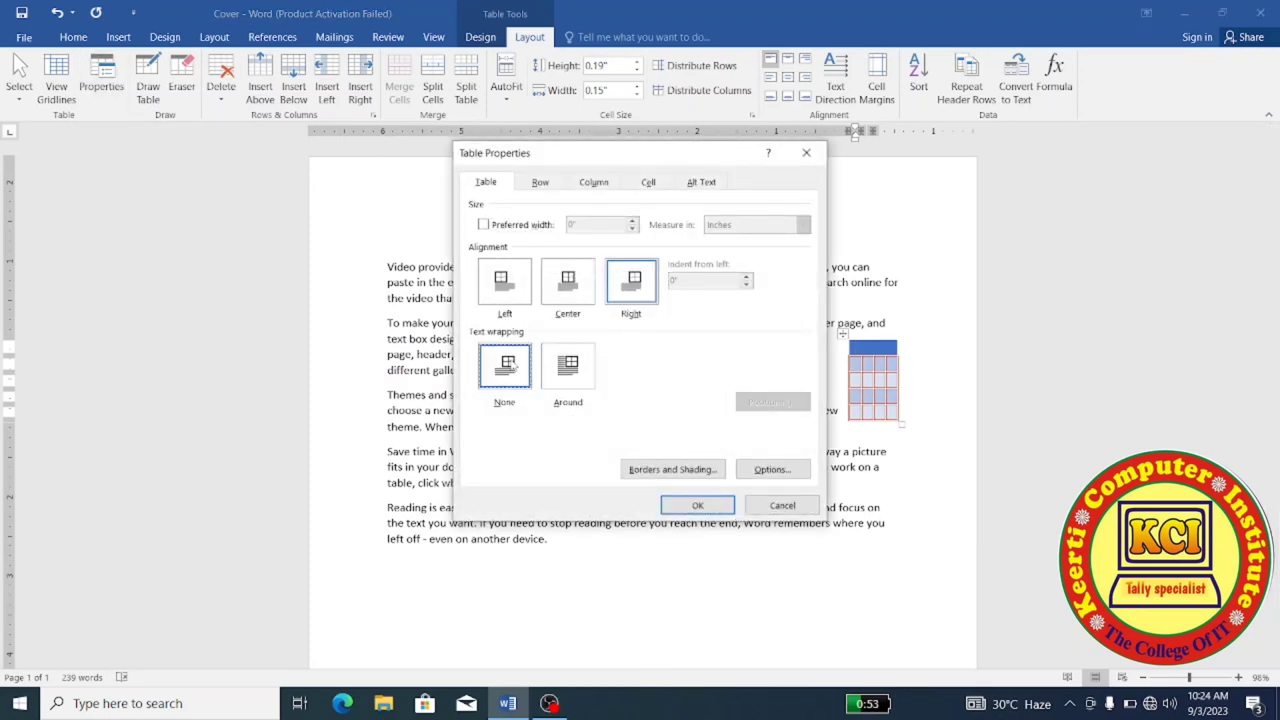
pyautogui.click(698, 506)
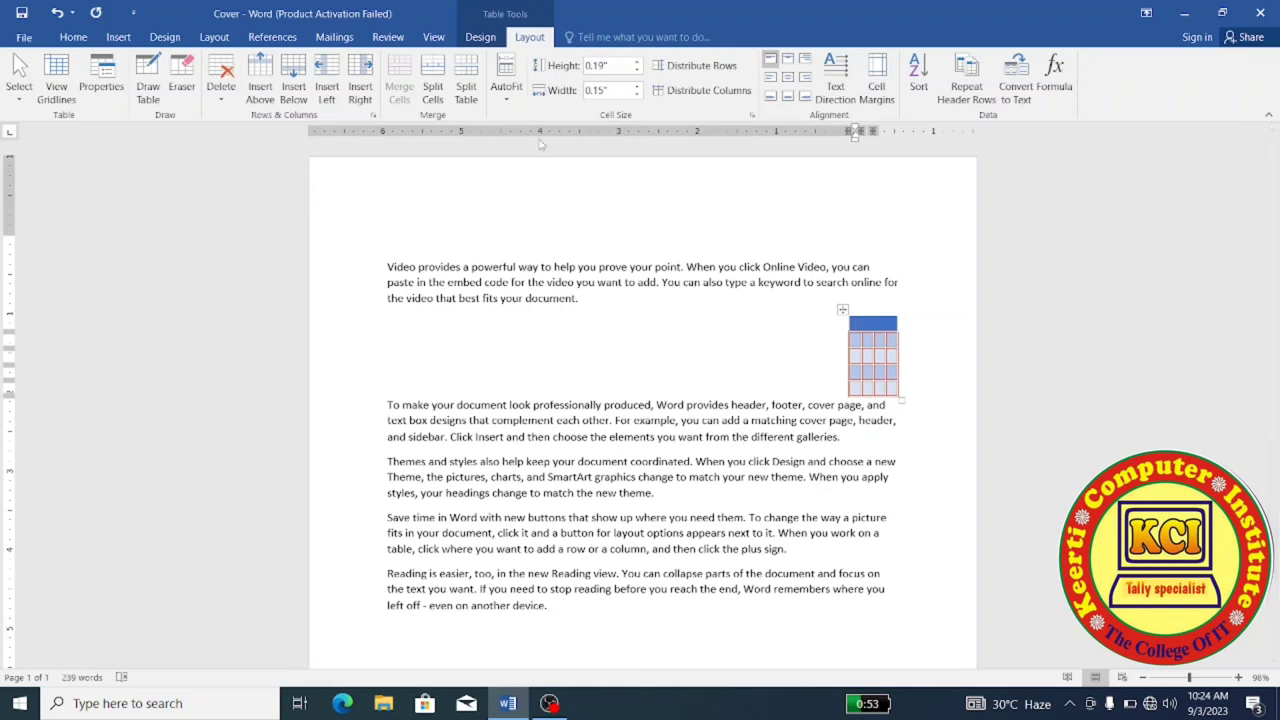
# Step: Keep the table right-aligned with text wrapping Around it
pyautogui.click(101, 80)
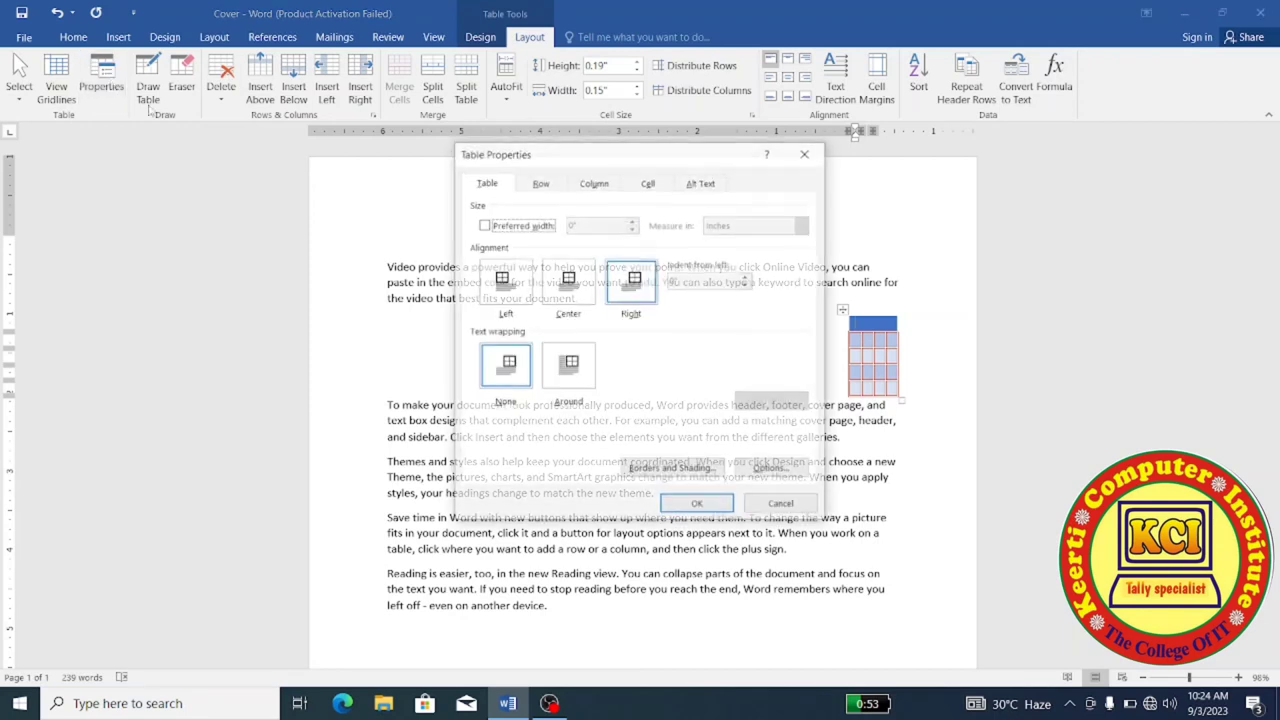
pyautogui.click(568, 368)
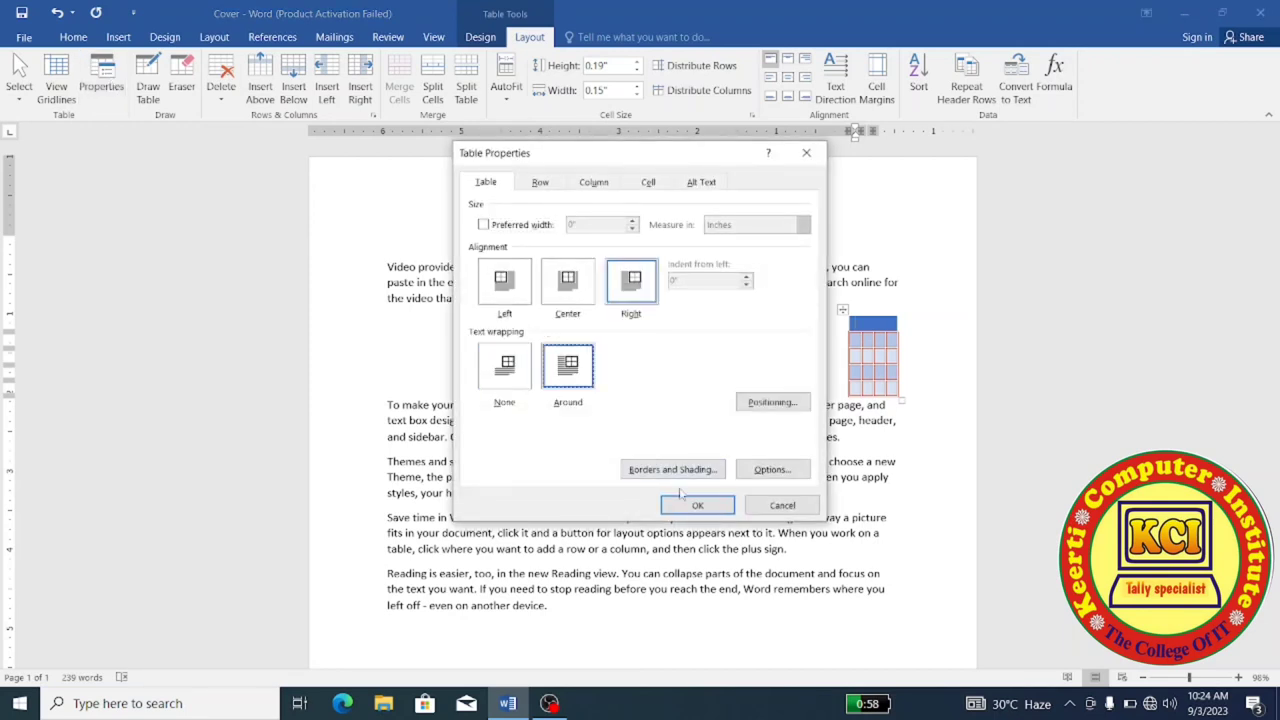
pyautogui.click(697, 505)
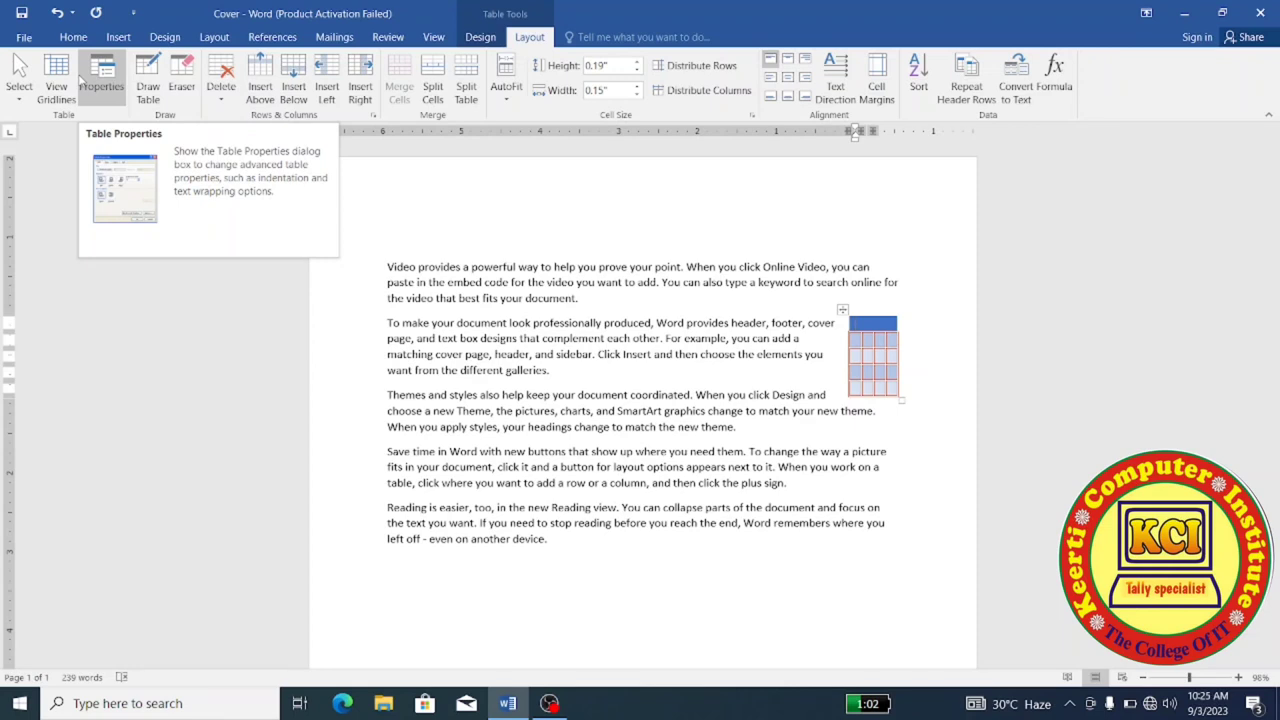
pyautogui.click(101, 90)
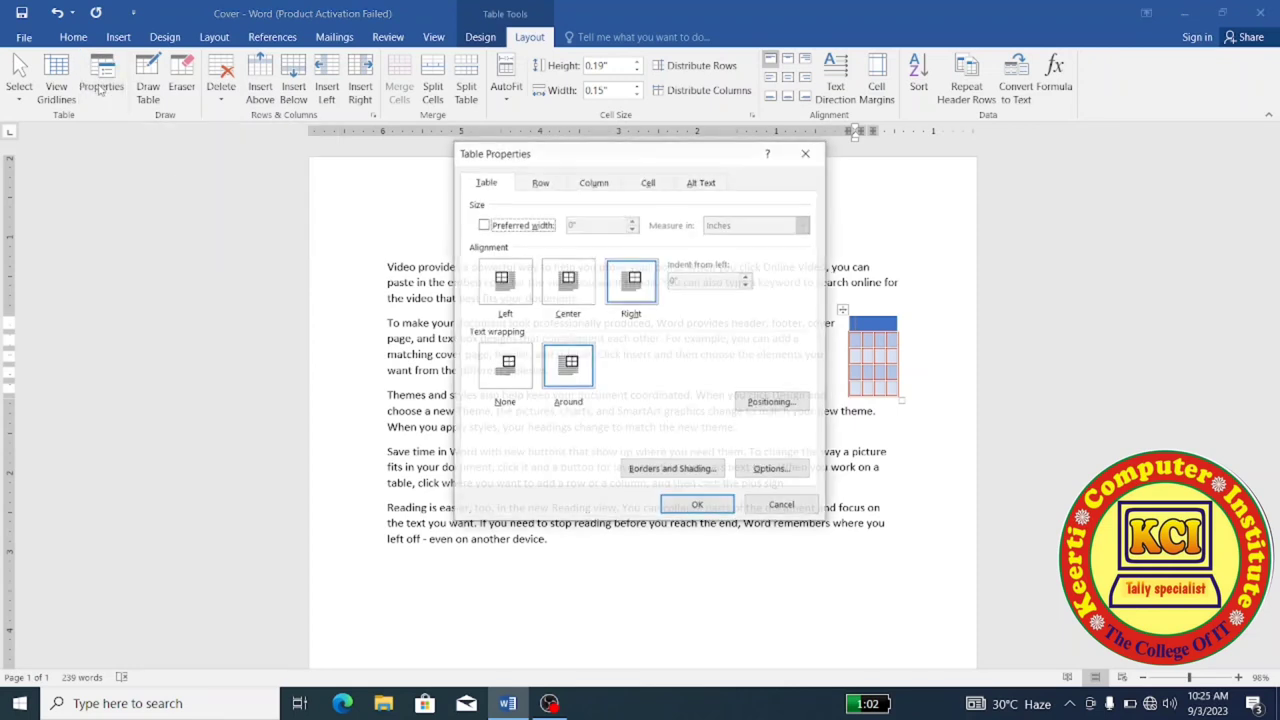
pyautogui.click(541, 185)
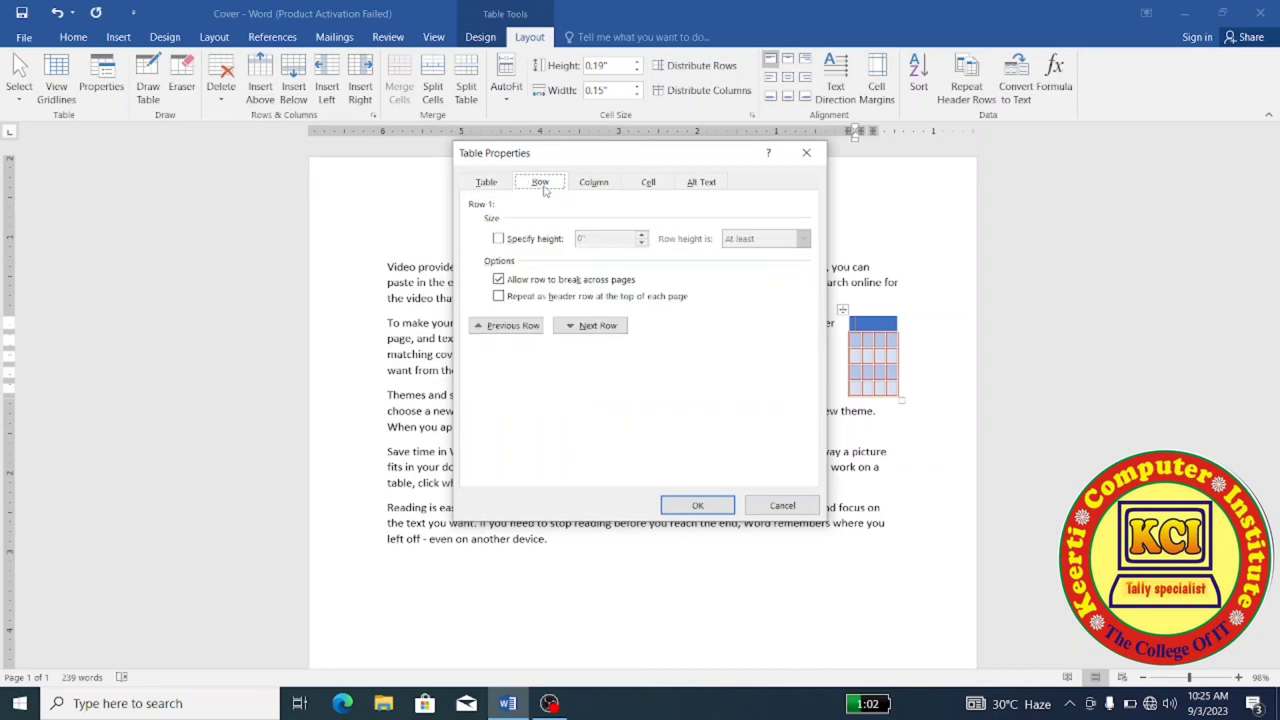
pyautogui.click(594, 184)
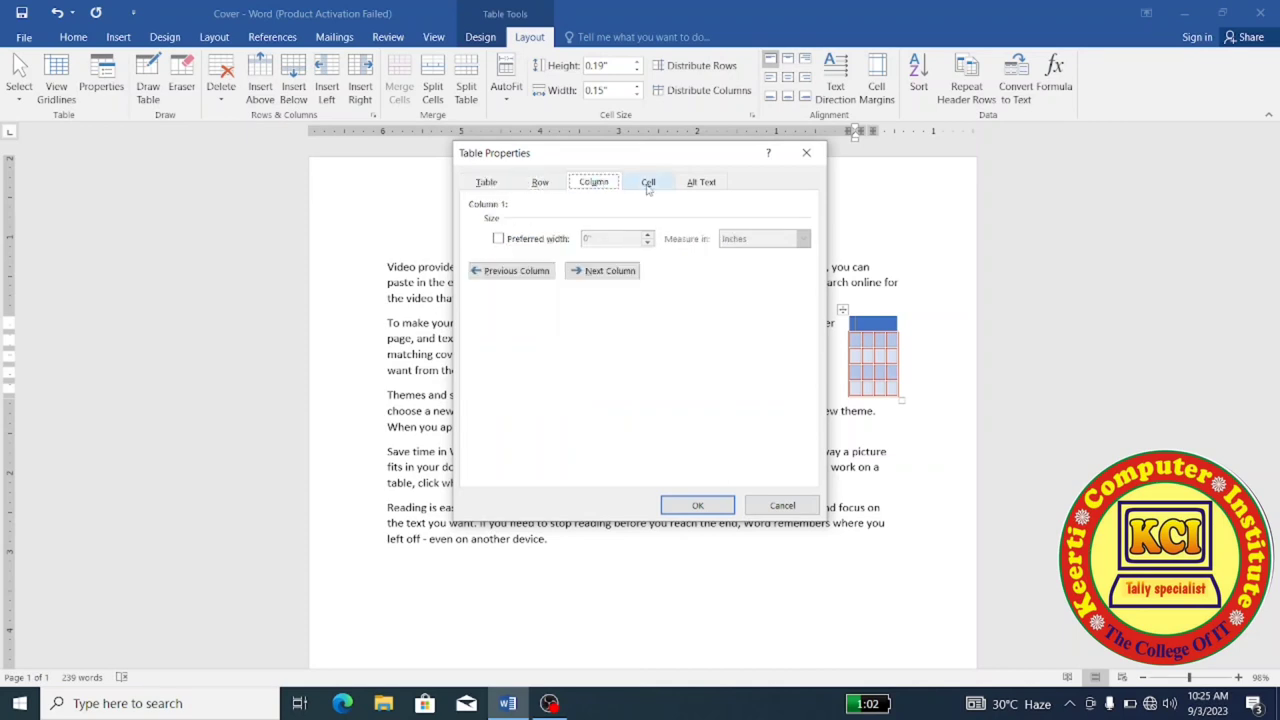
pyautogui.click(698, 186)
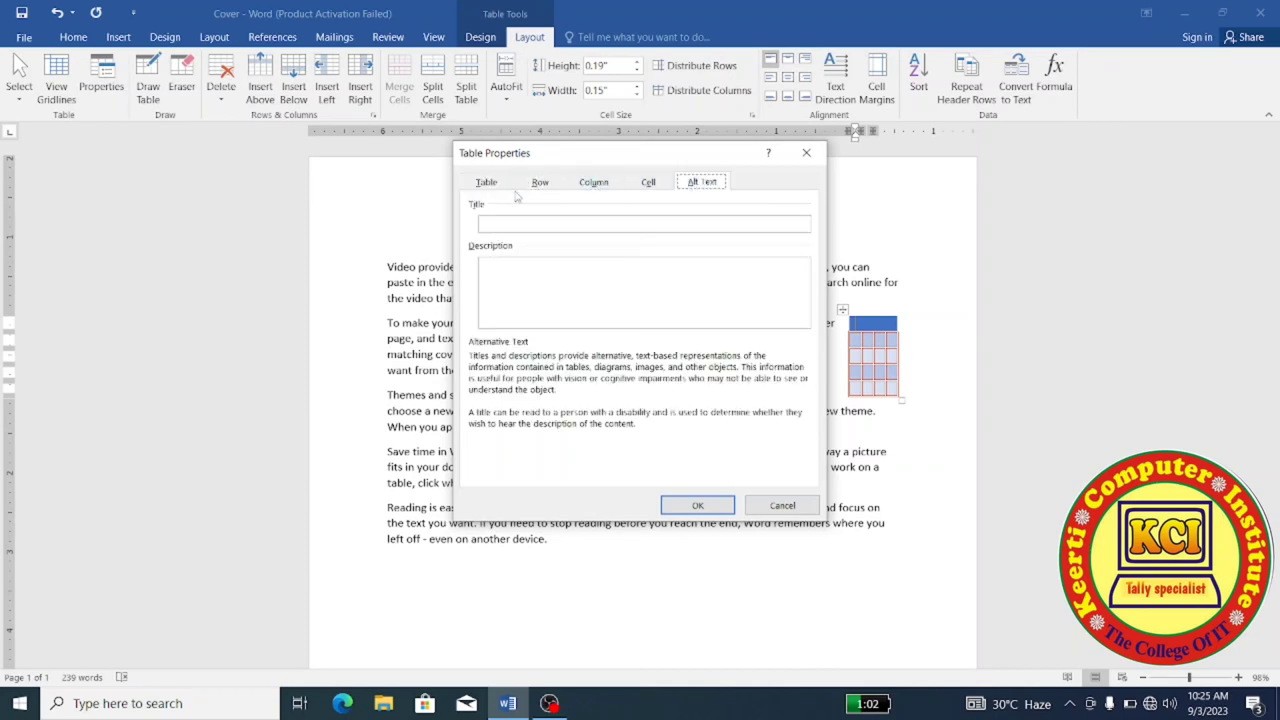
pyautogui.click(487, 184)
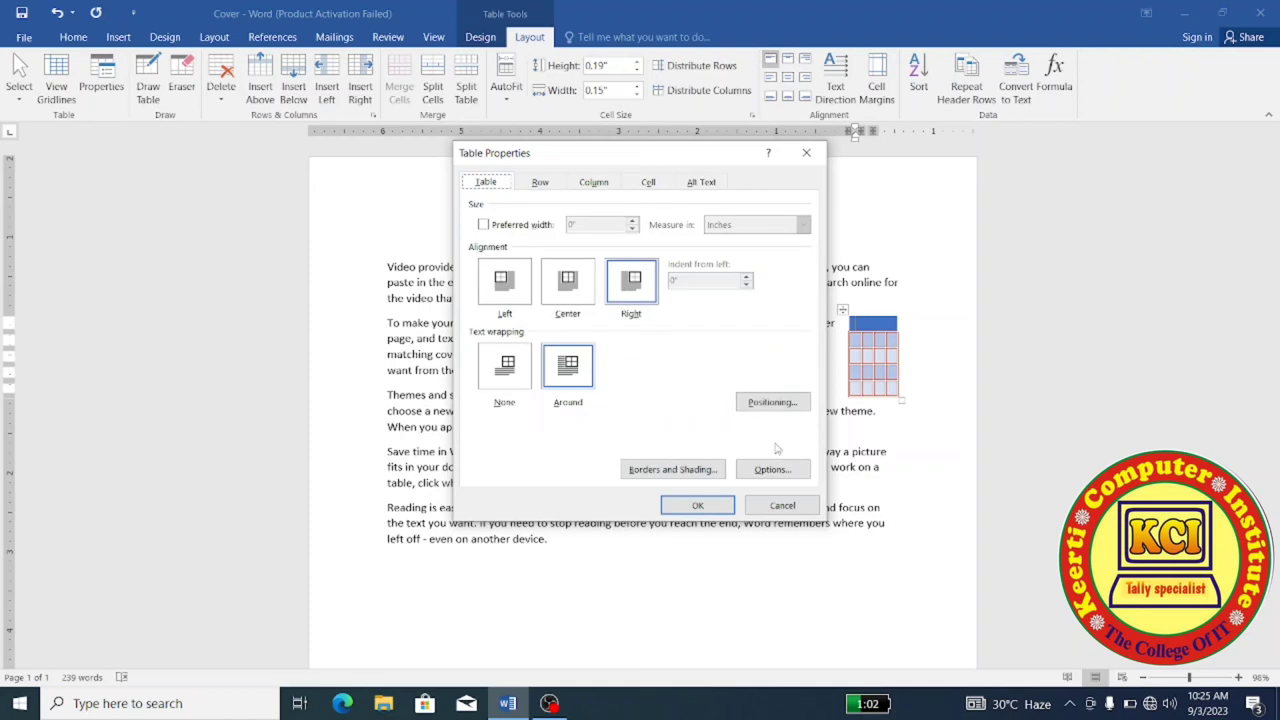
pyautogui.click(780, 511)
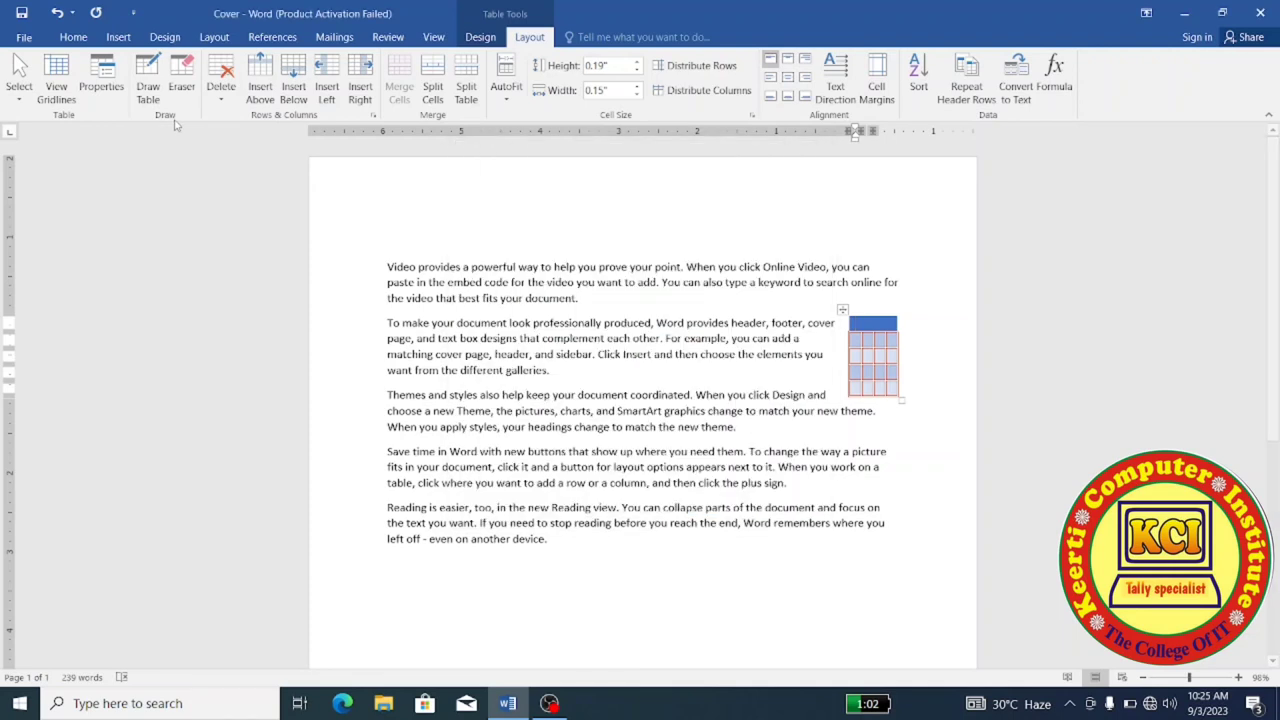
# Step: Draw a small table box beside paragraph two, adding two column lines and two row lines inside it
pyautogui.click(150, 97)
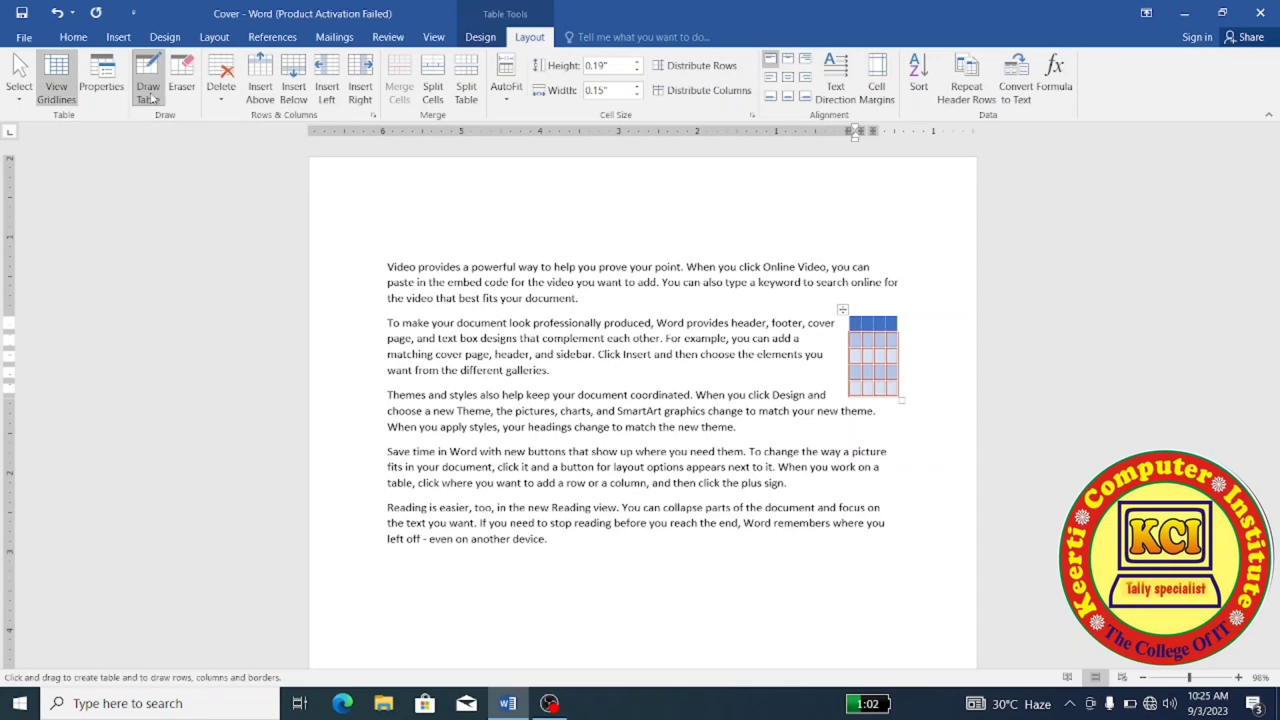
pyautogui.moveTo(487, 388); pyautogui.dragTo(583, 330)
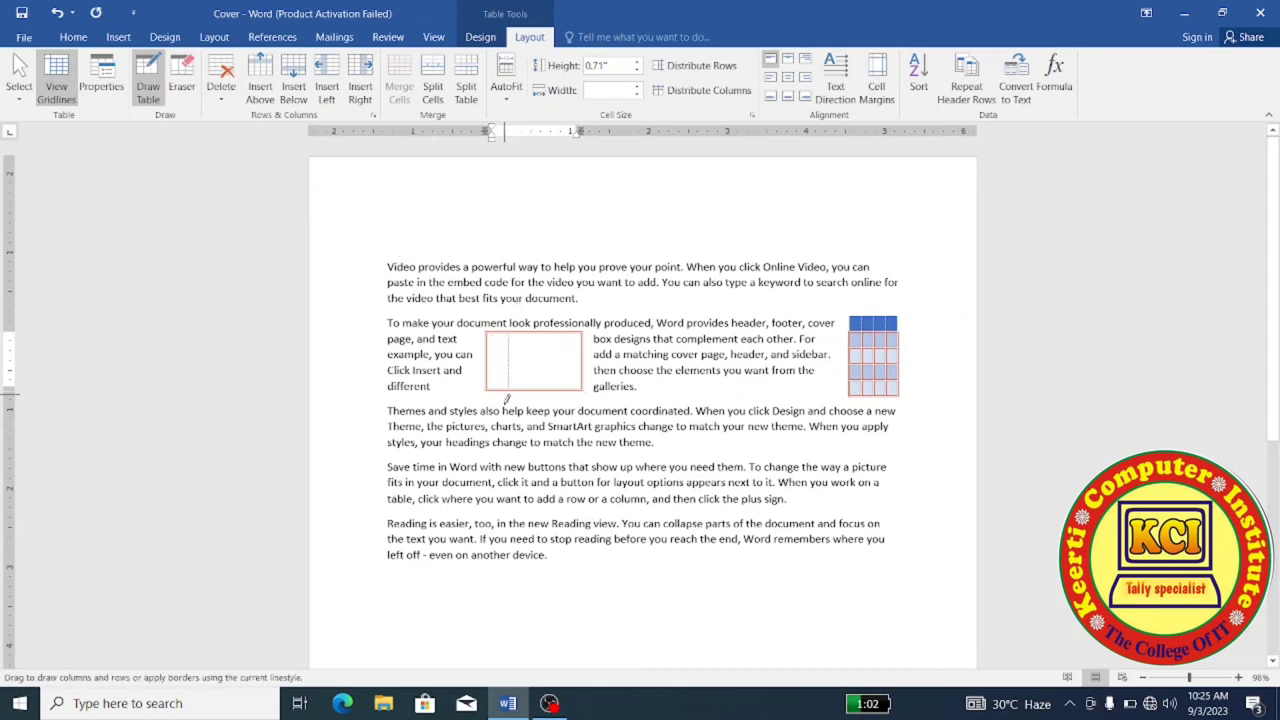
pyautogui.moveTo(507, 392)
pyautogui.mouseDown()
pyautogui.moveTo(507, 333)
pyautogui.moveTo(537, 390)
pyautogui.mouseUp()
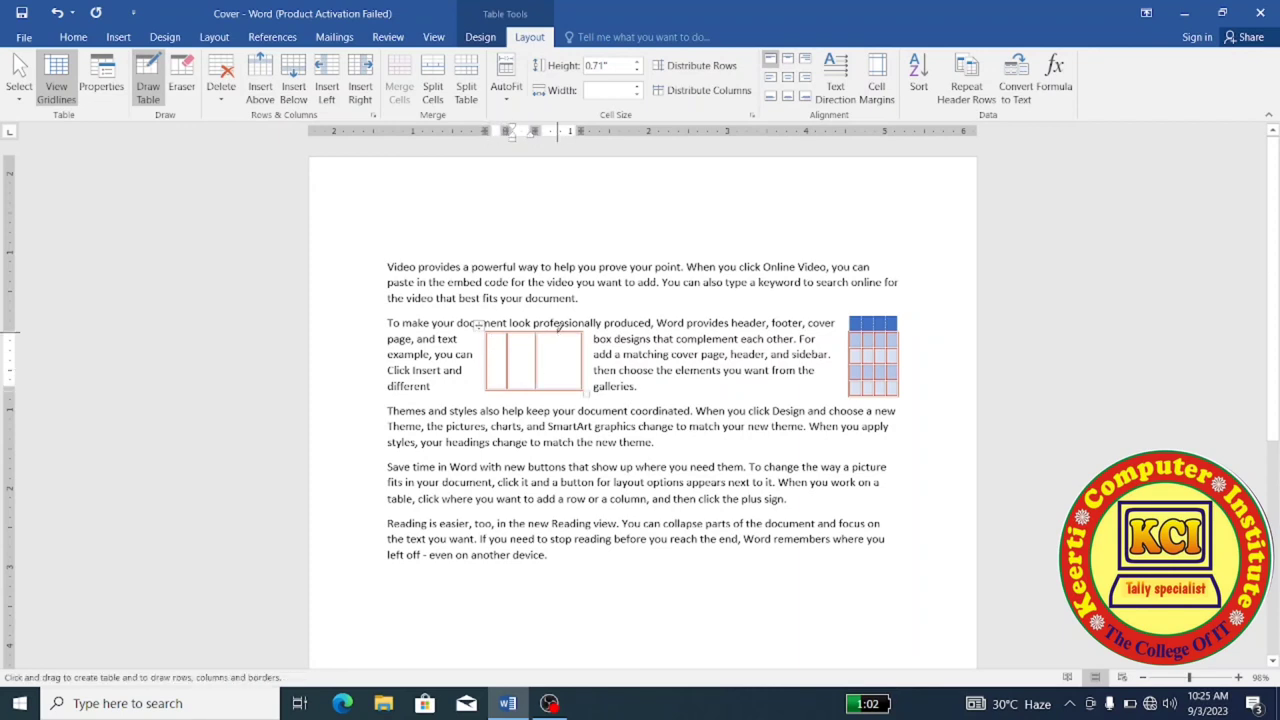
pyautogui.moveTo(558, 336); pyautogui.dragTo(558, 390)
pyautogui.moveTo(489, 345); pyautogui.dragTo(581, 345)
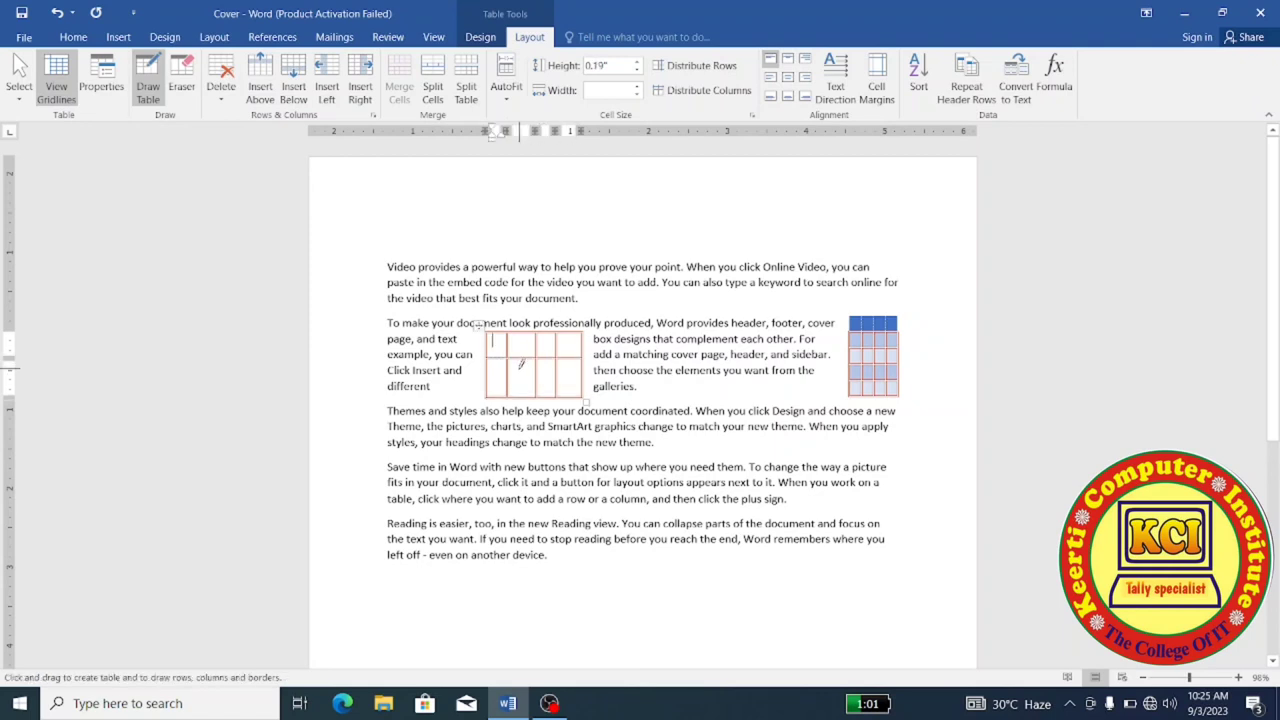
pyautogui.moveTo(489, 371); pyautogui.dragTo(575, 368)
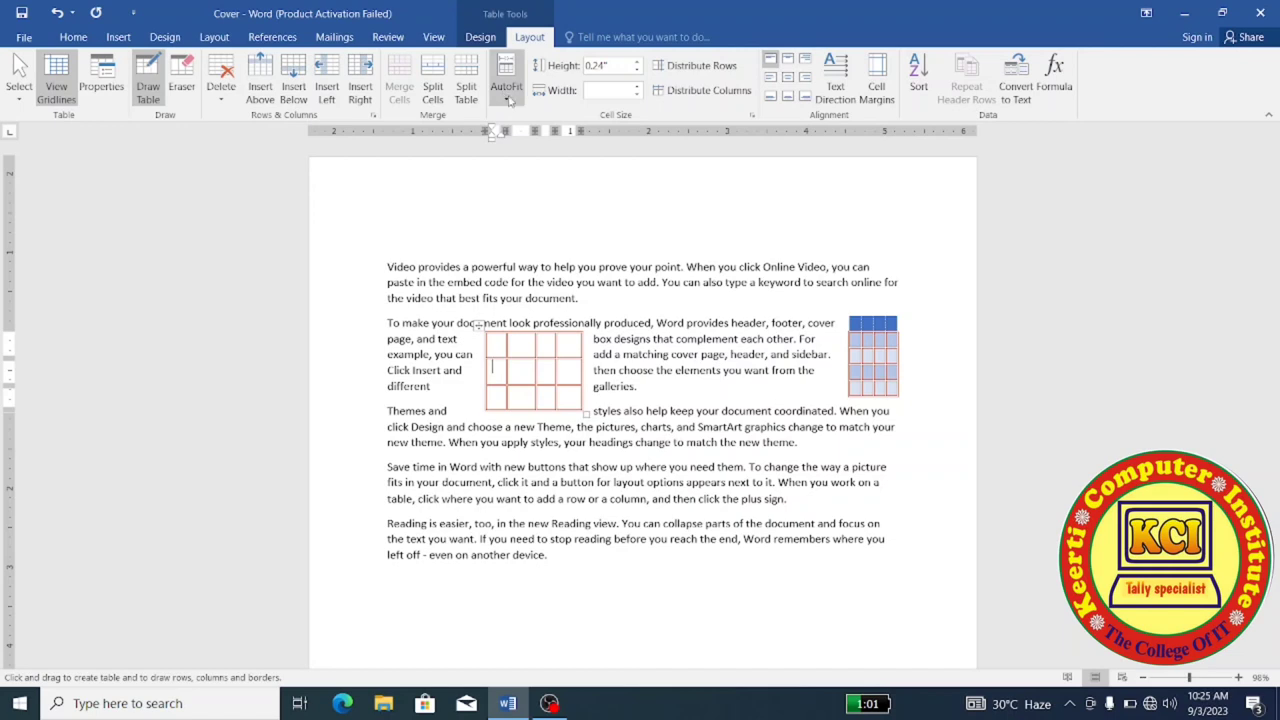
# Step: AutoFit the drawn table to the window, then erase the whole table with the Eraser
pyautogui.click(507, 100)
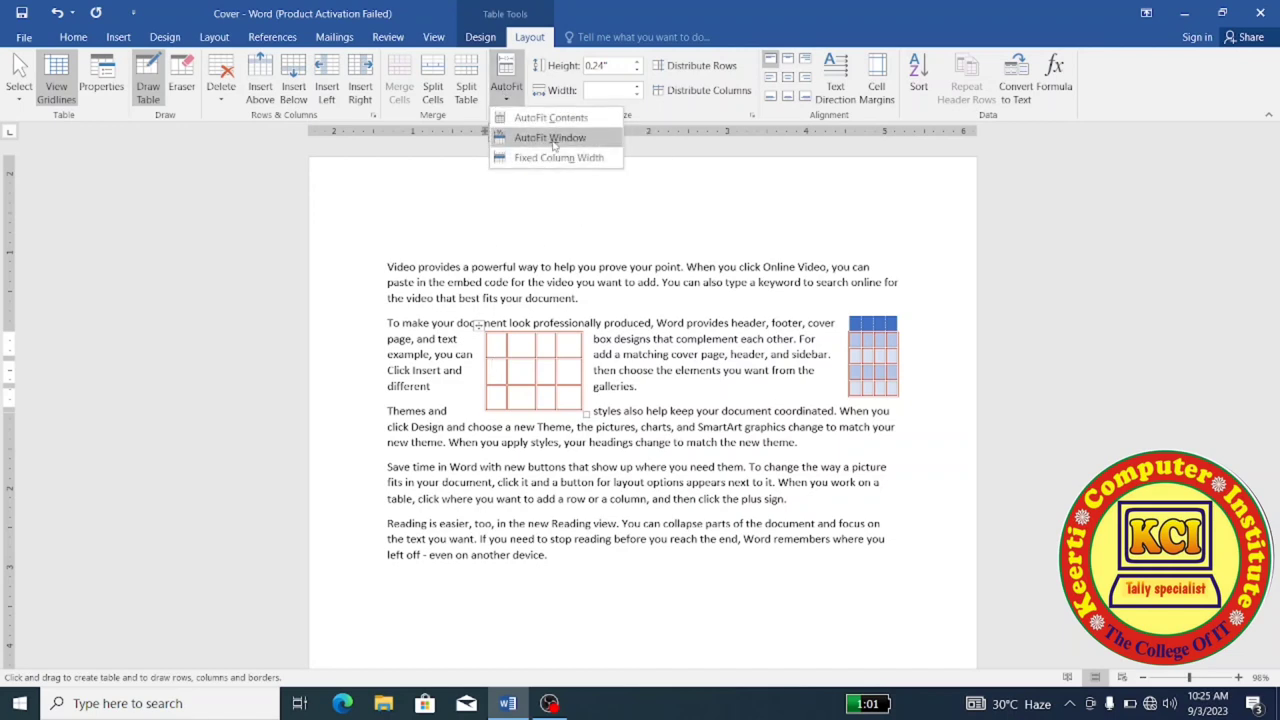
pyautogui.click(553, 145)
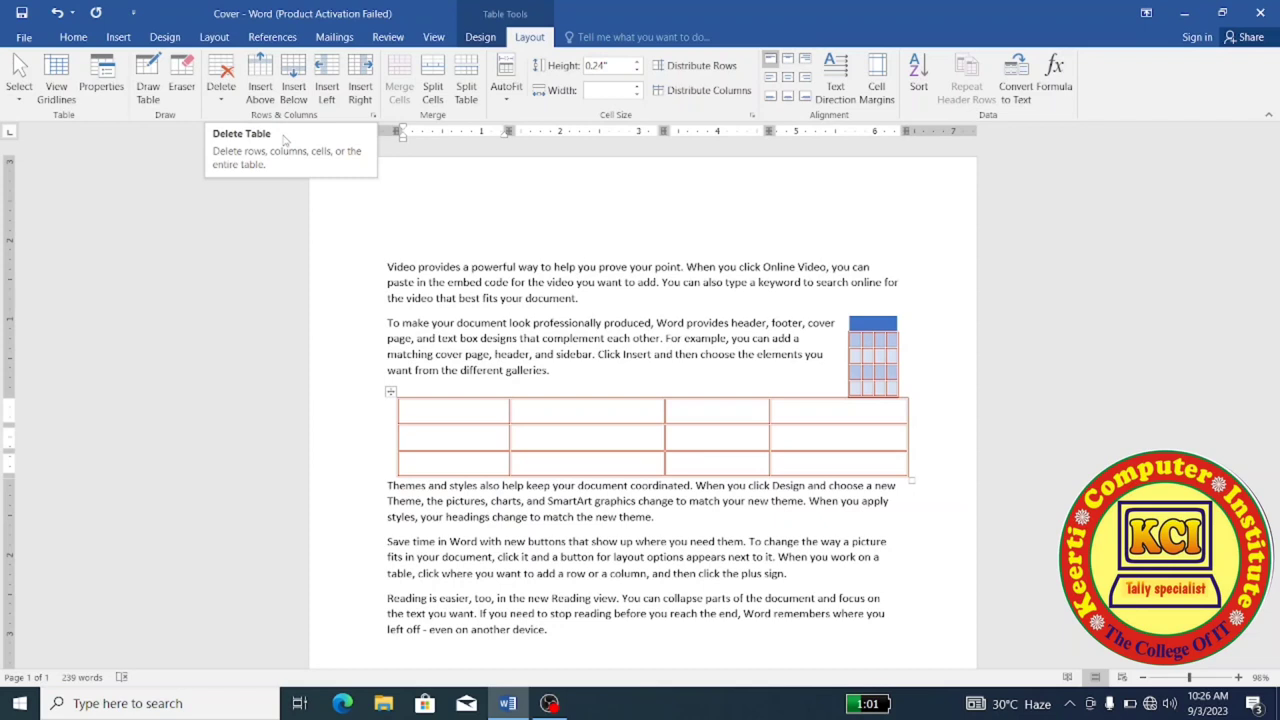
pyautogui.click(195, 98)
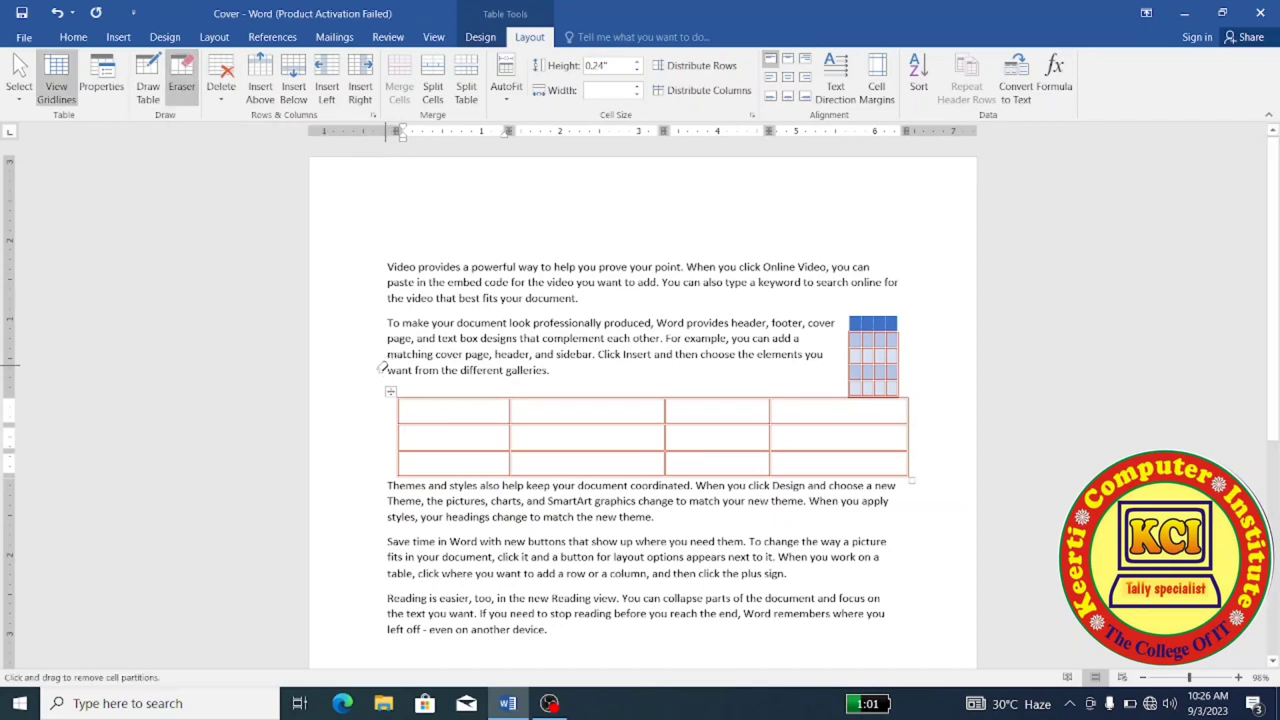
pyautogui.moveTo(375, 376); pyautogui.dragTo(942, 497)
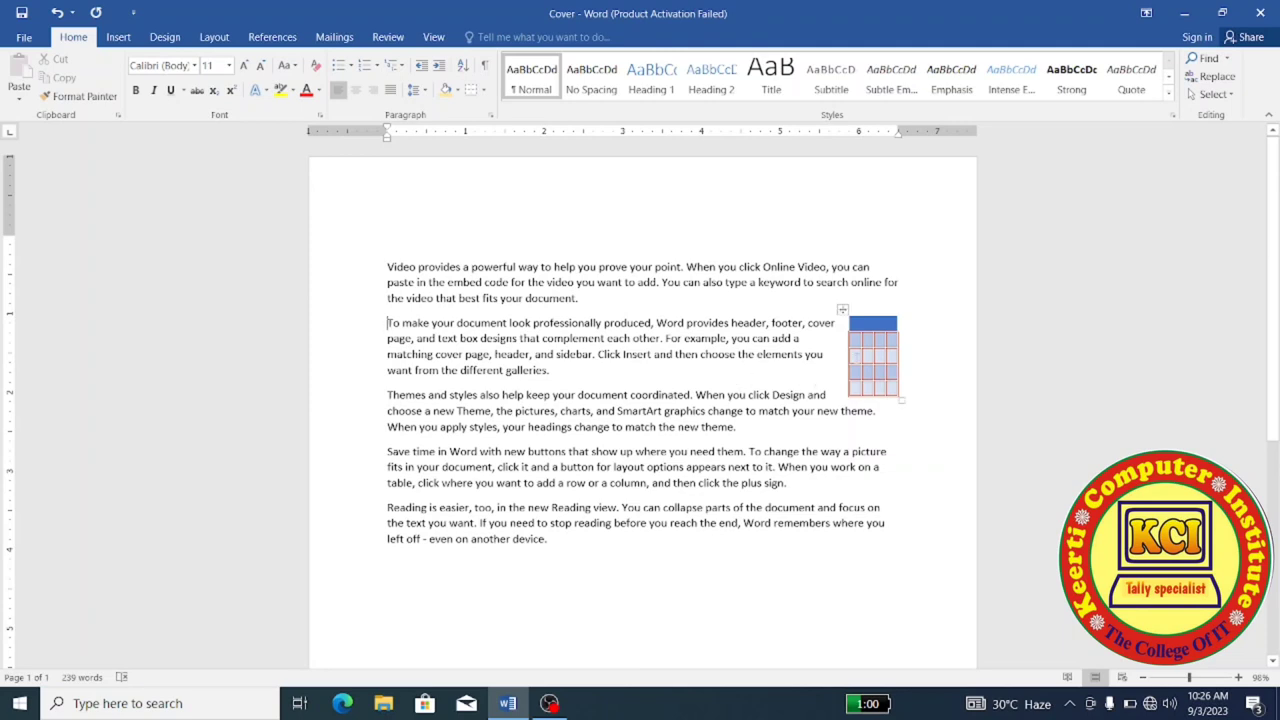
# Step: AutoFit the blue table to the window width and delete its first column
pyautogui.click(855, 355)
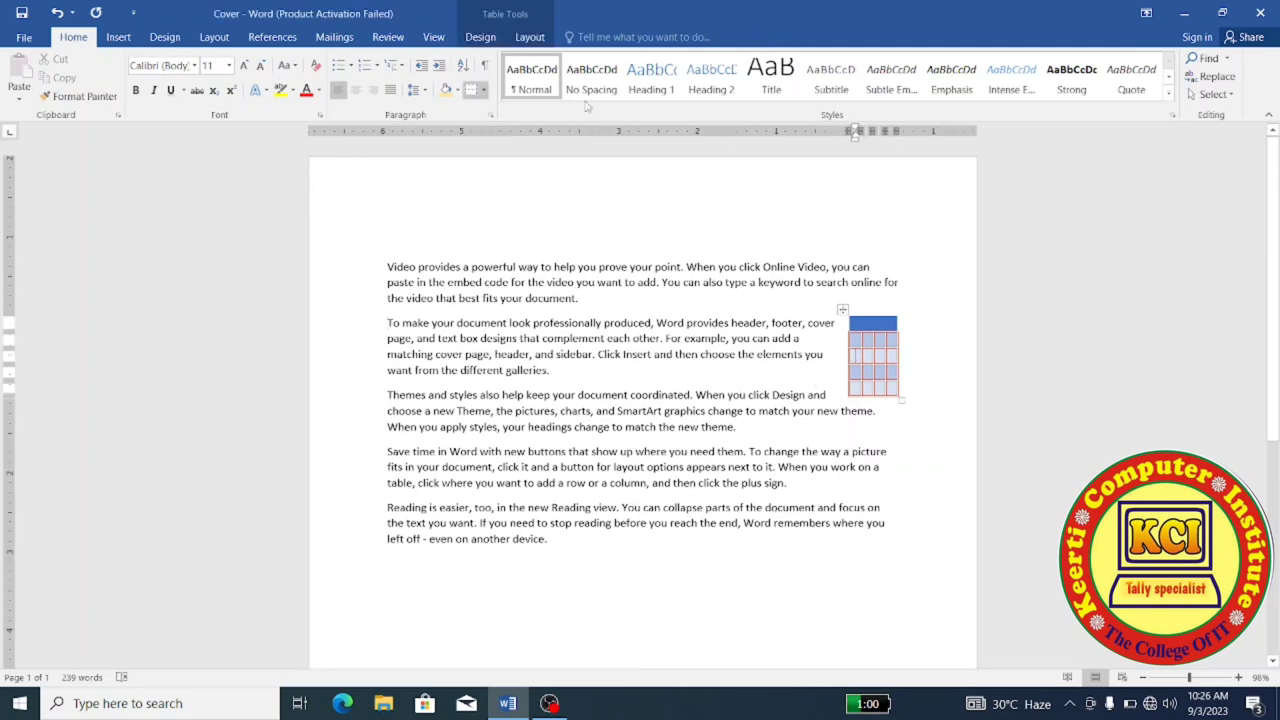
pyautogui.click(529, 38)
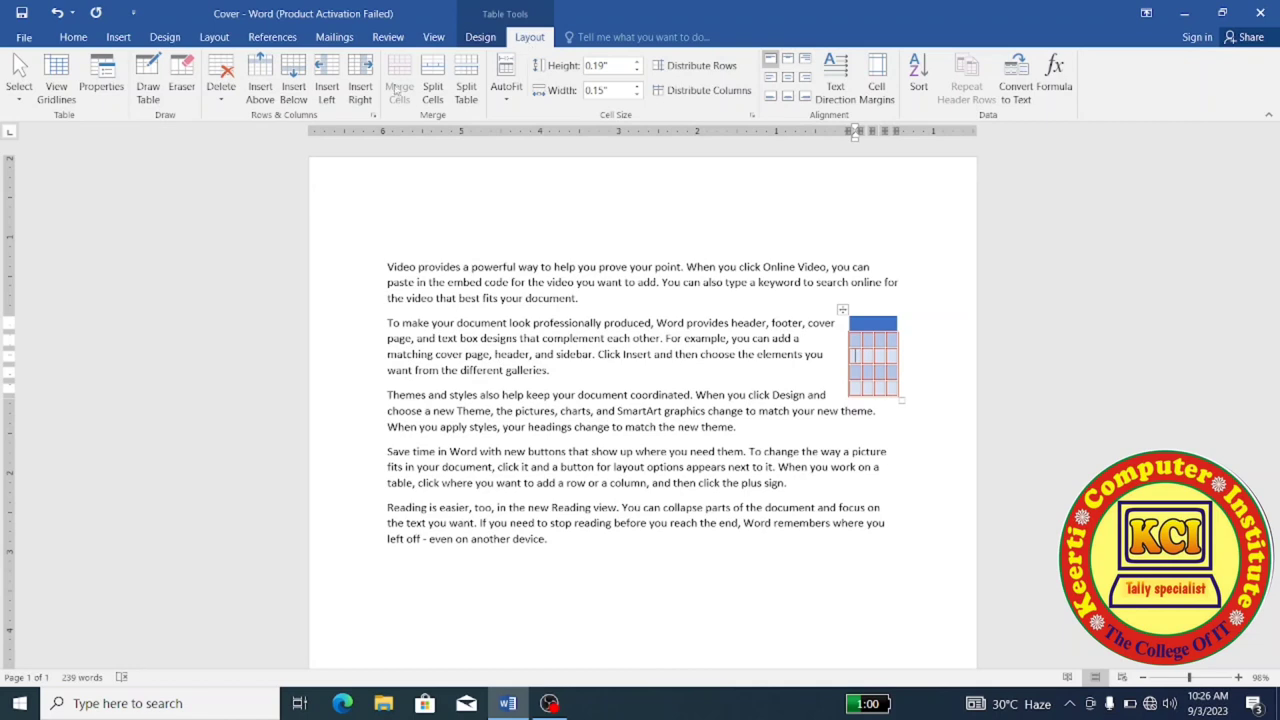
pyautogui.click(508, 100)
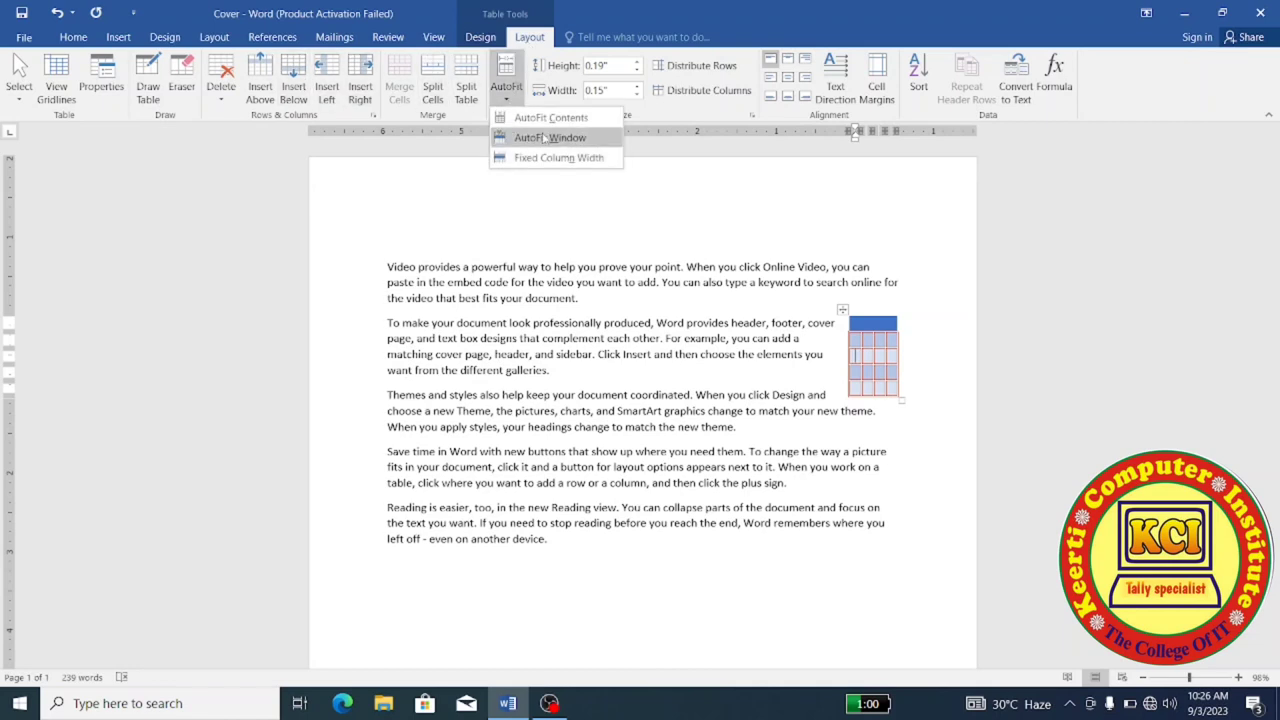
pyautogui.click(549, 137)
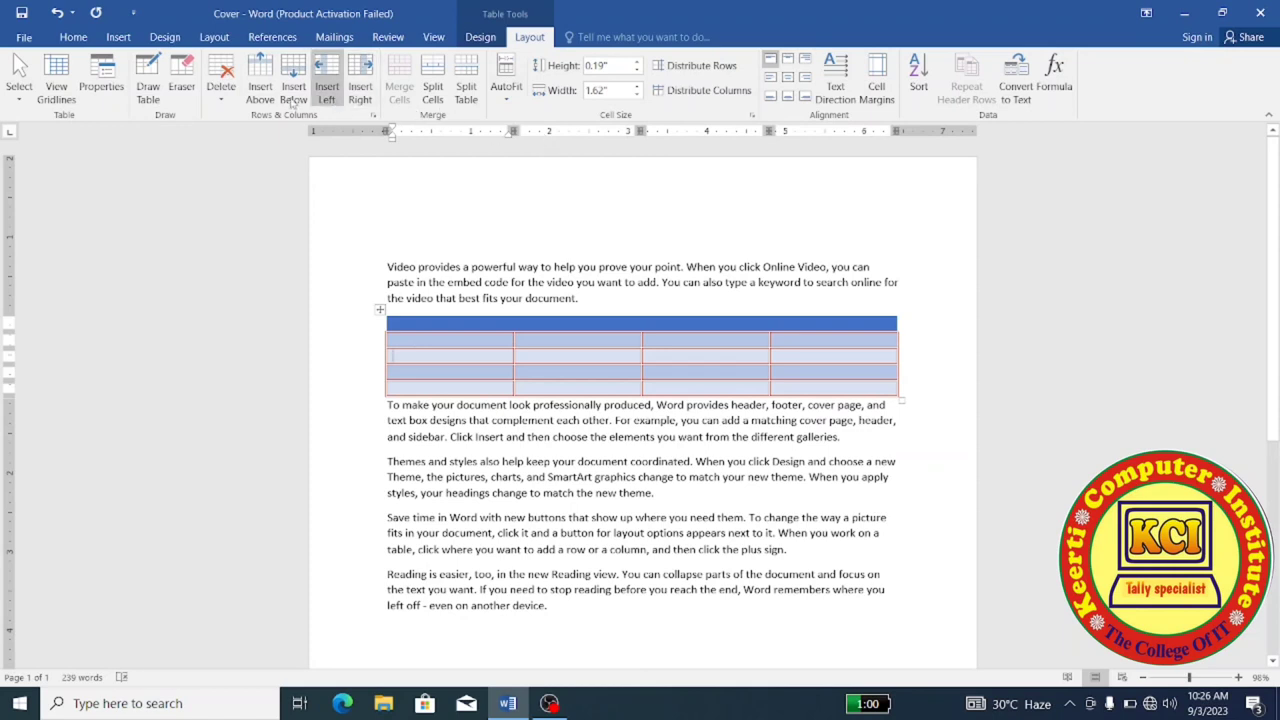
pyautogui.click(221, 103)
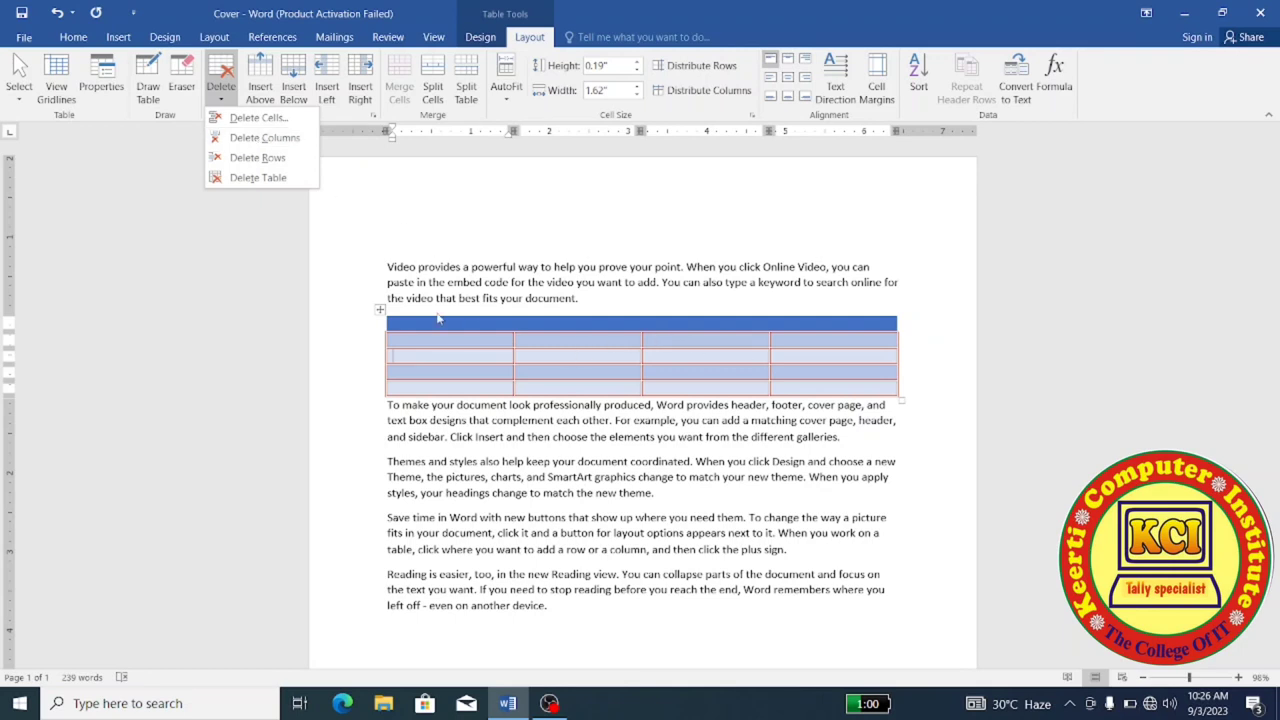
pyautogui.click(276, 140)
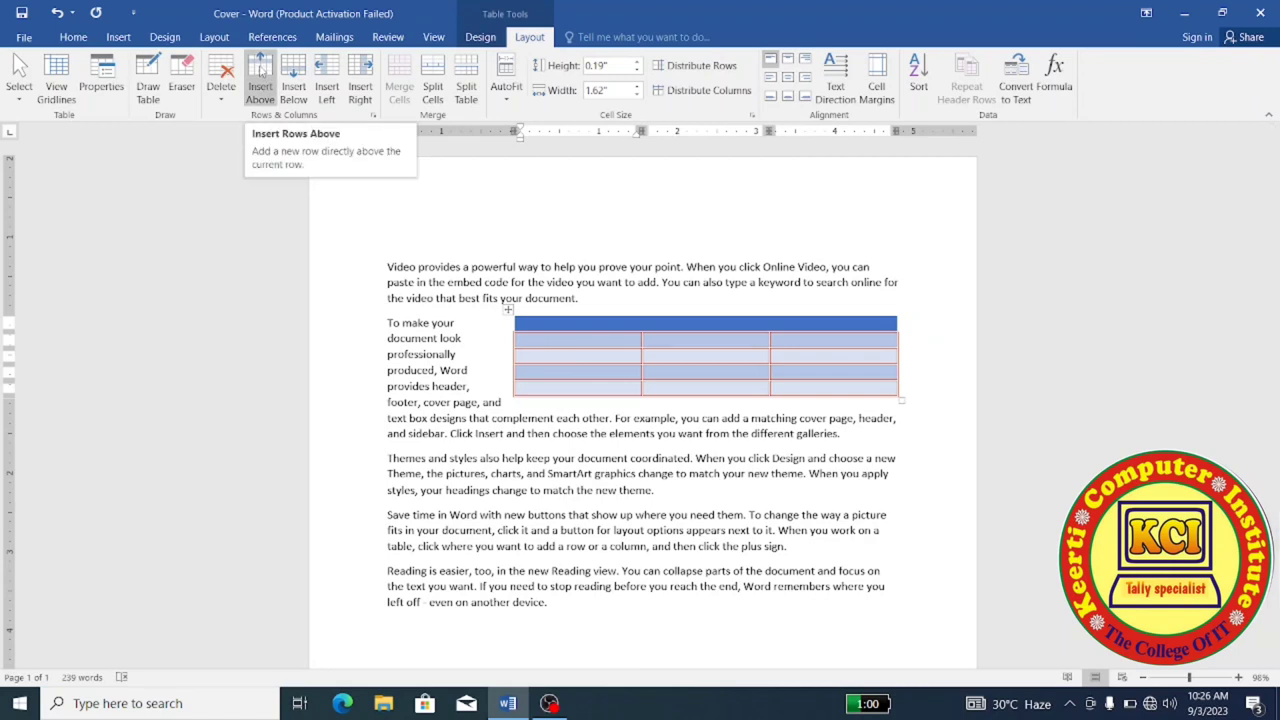
# Step: Insert rows above and below, insert two columns at the left, then select a two-column, three-row block
pyautogui.click(260, 70)
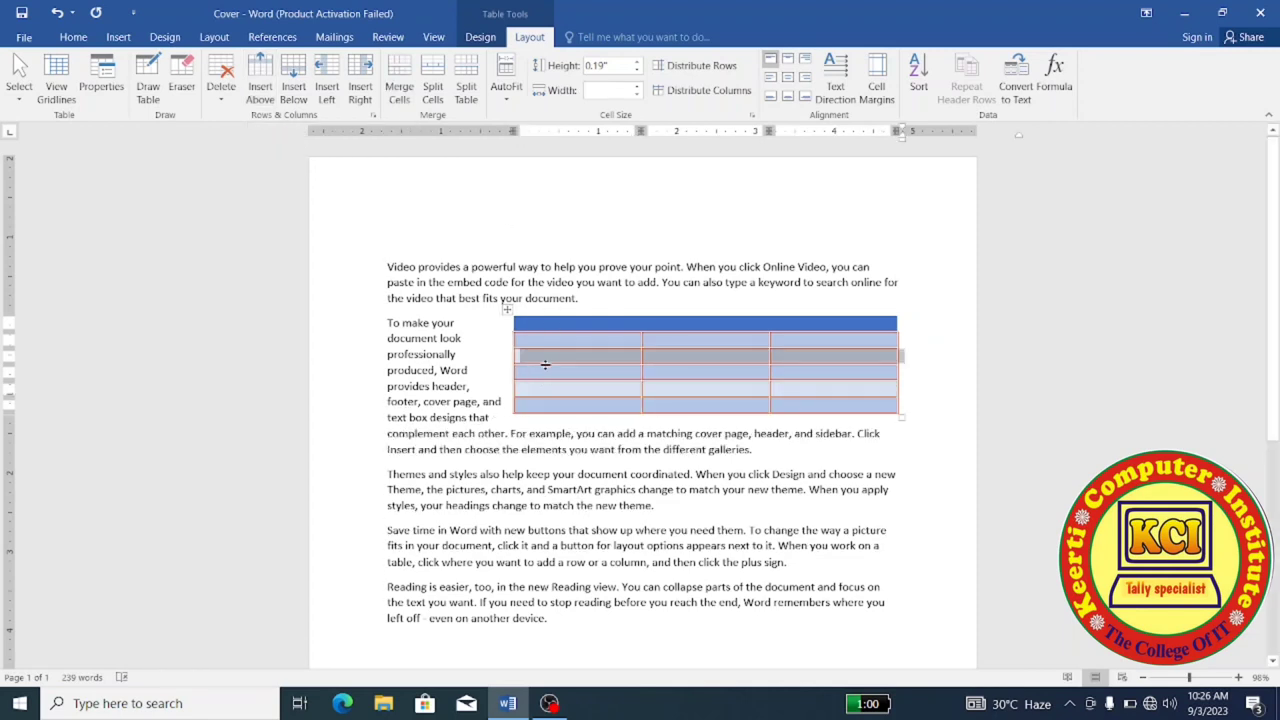
pyautogui.click(303, 88)
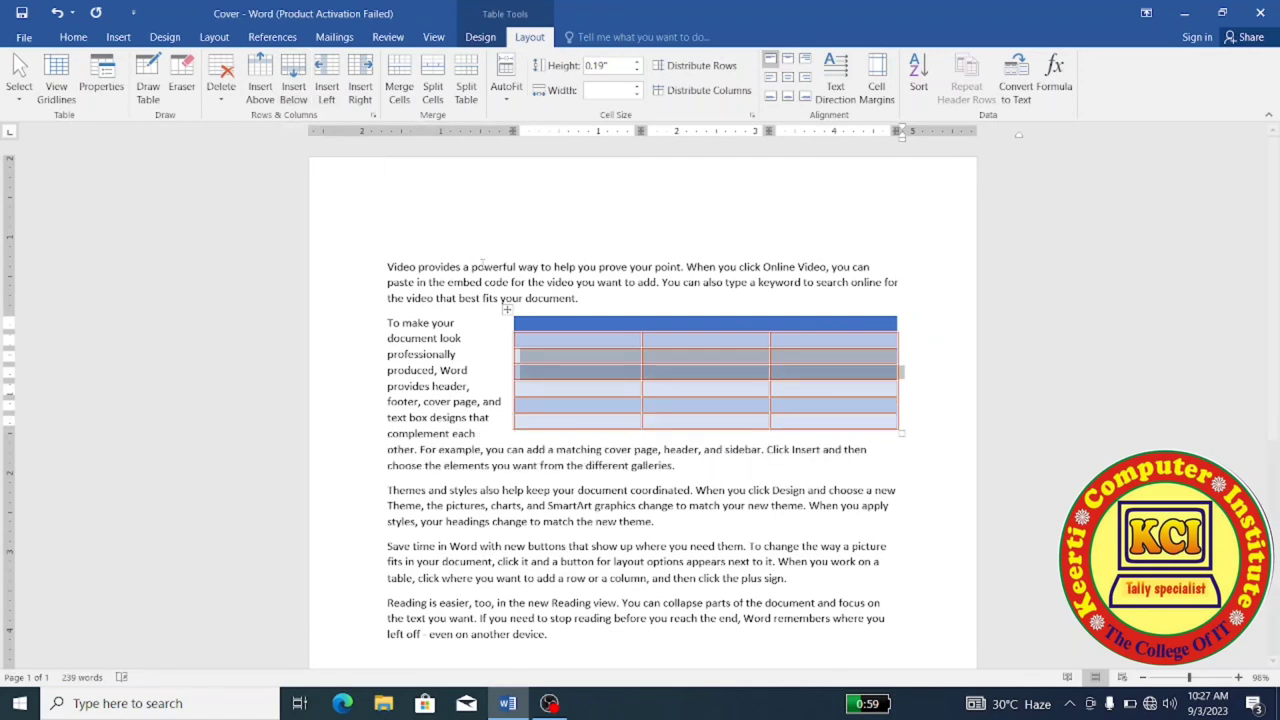
pyautogui.click(573, 392)
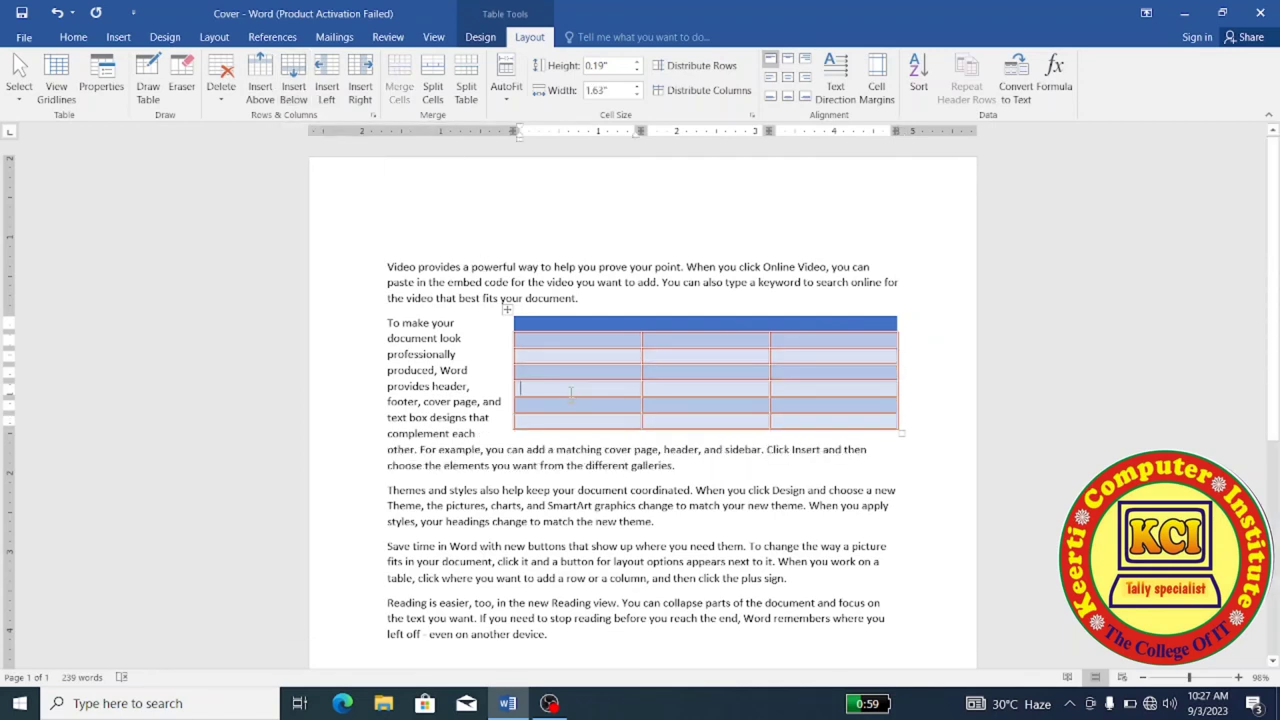
pyautogui.click(328, 92)
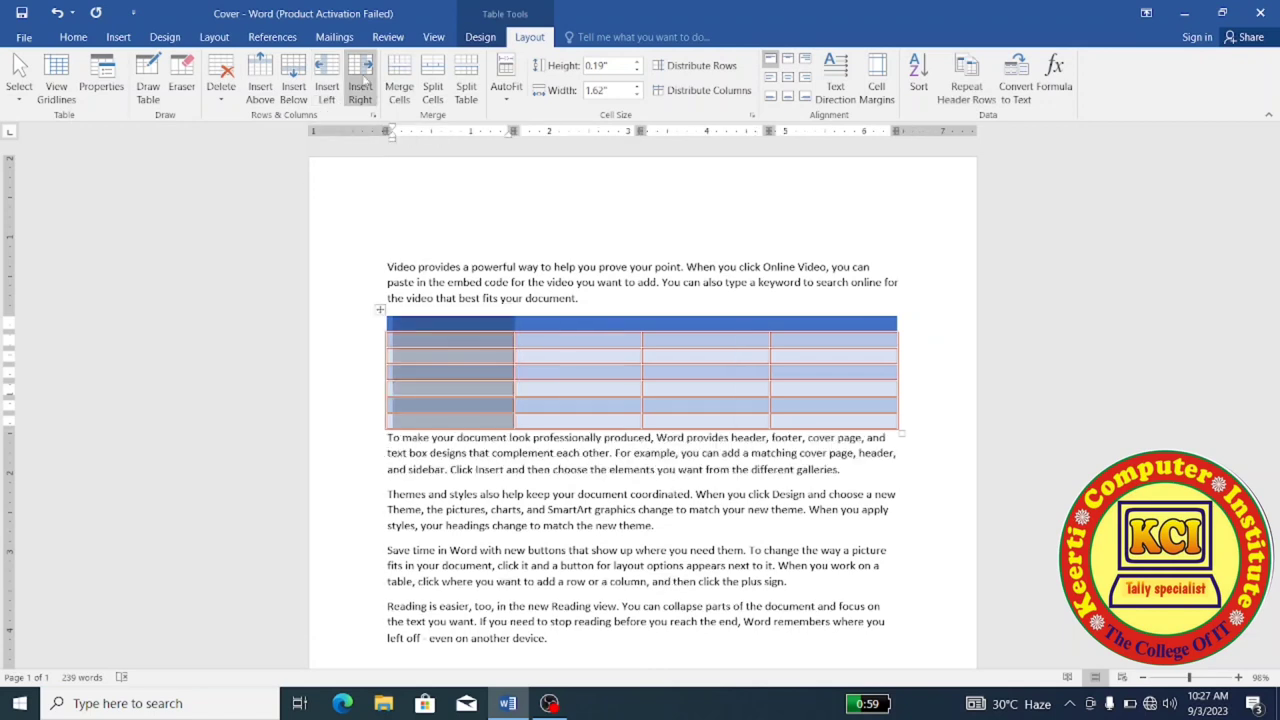
pyautogui.click(362, 90)
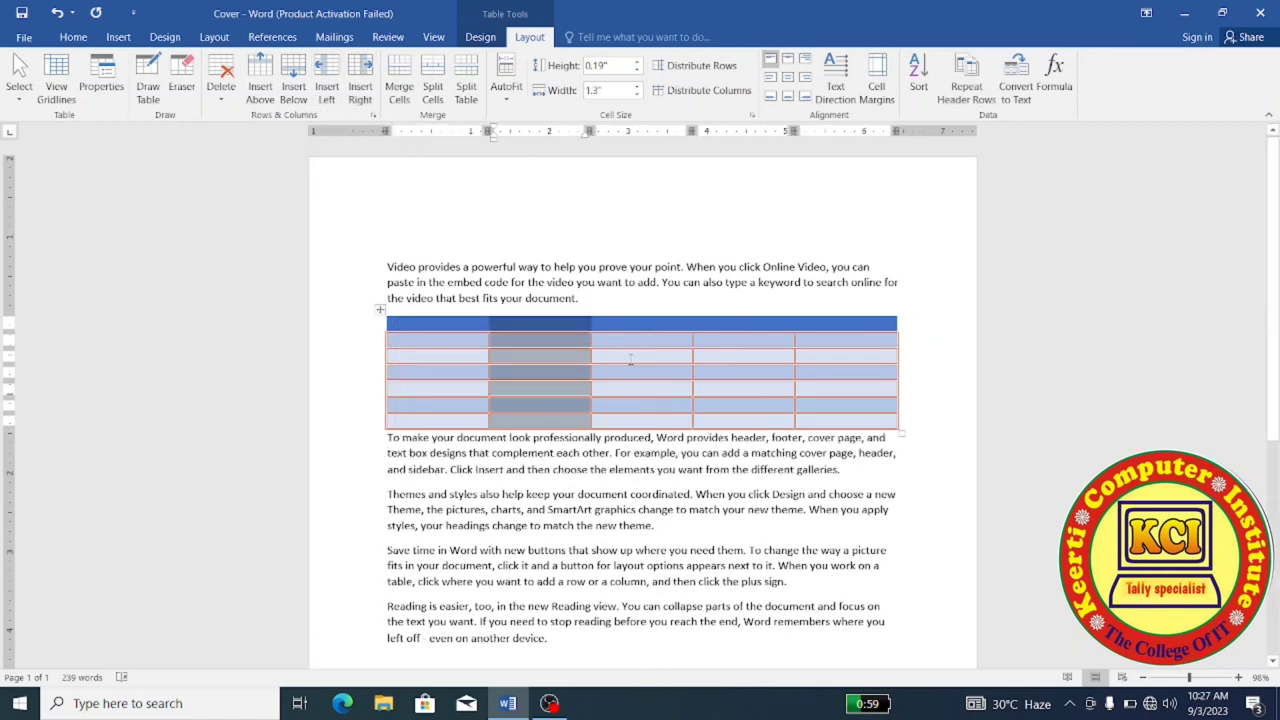
pyautogui.click(630, 358)
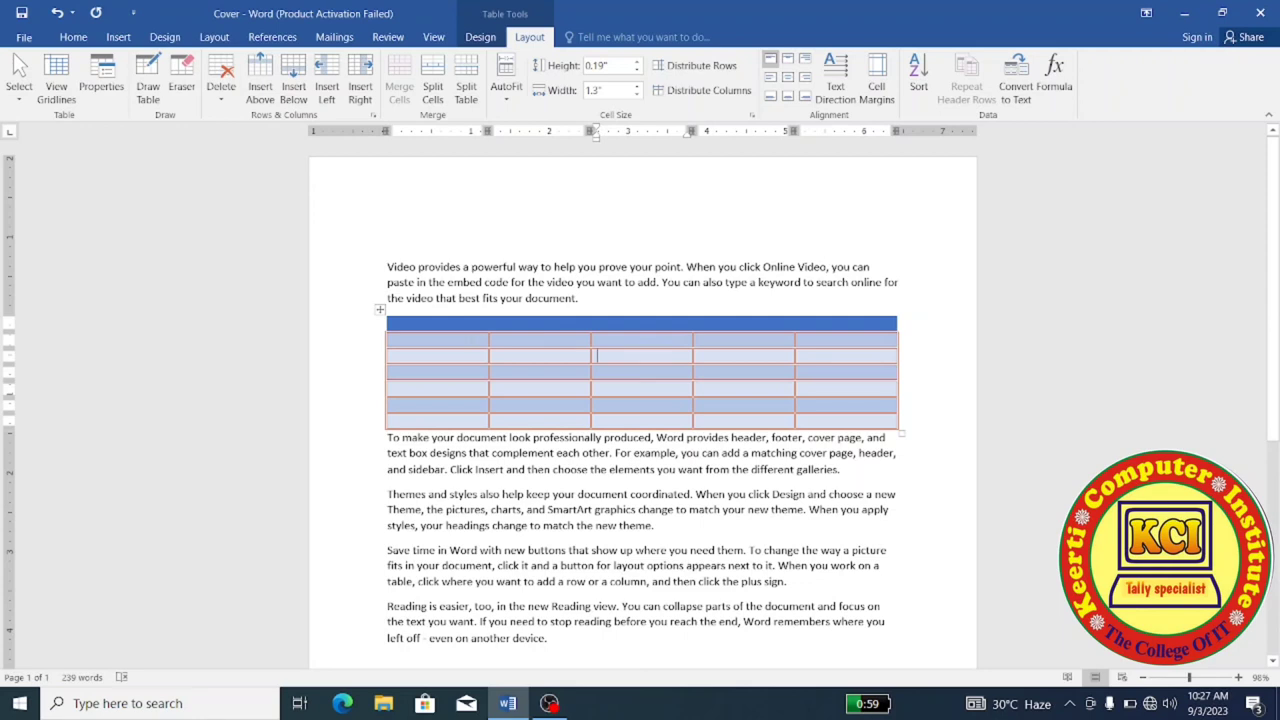
pyautogui.moveTo(400, 340); pyautogui.dragTo(511, 375)
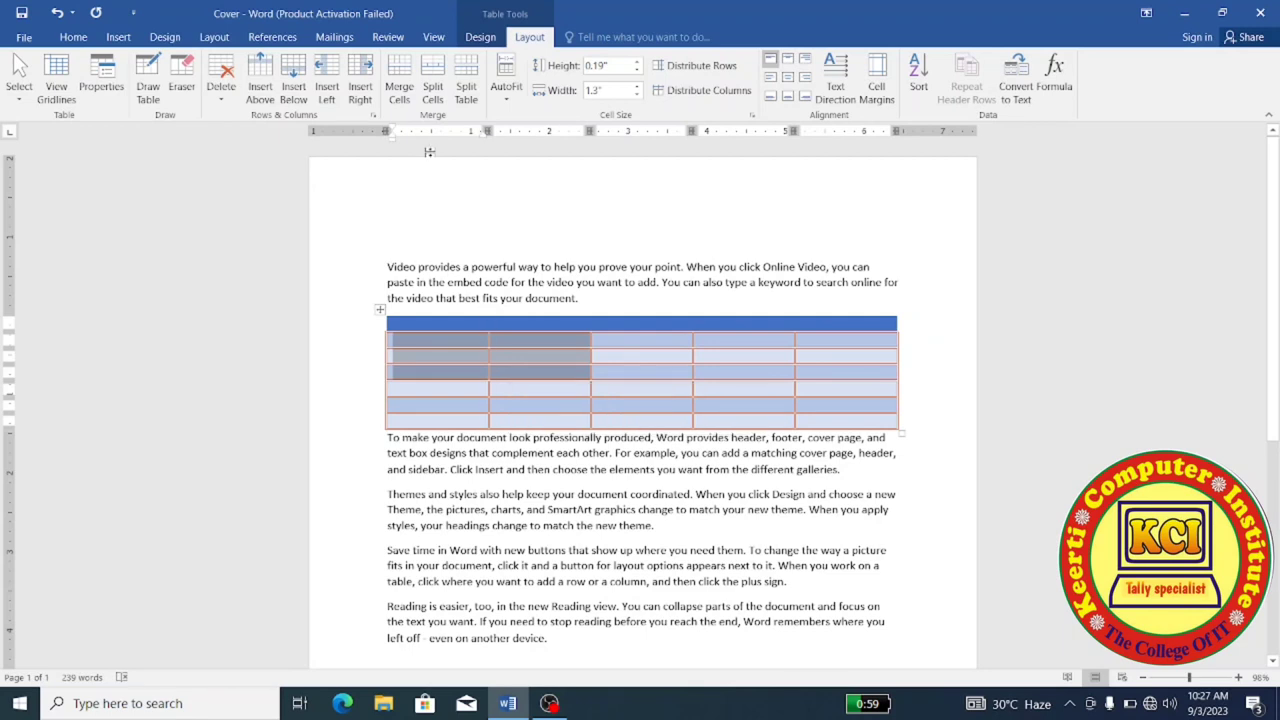
# Step: Merge the selected cells, re-split them into 2 columns by 3 rows, then select the third body row
pyautogui.click(404, 77)
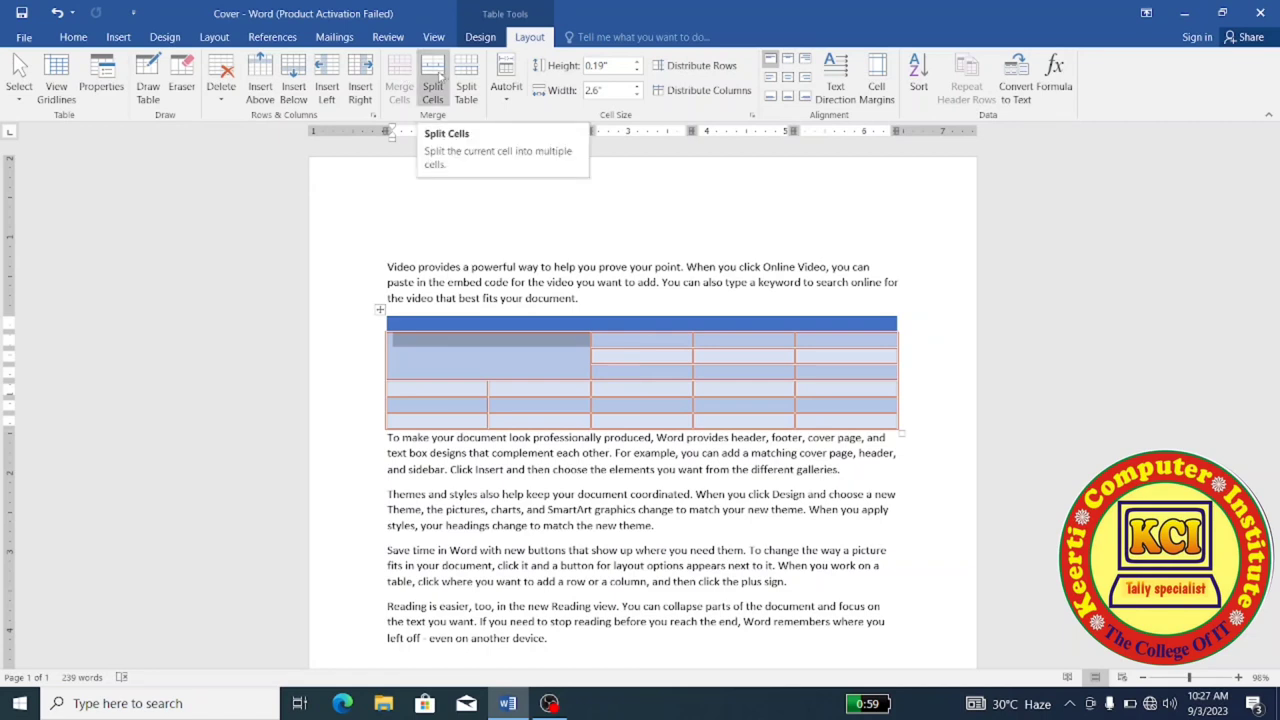
pyautogui.click(437, 77)
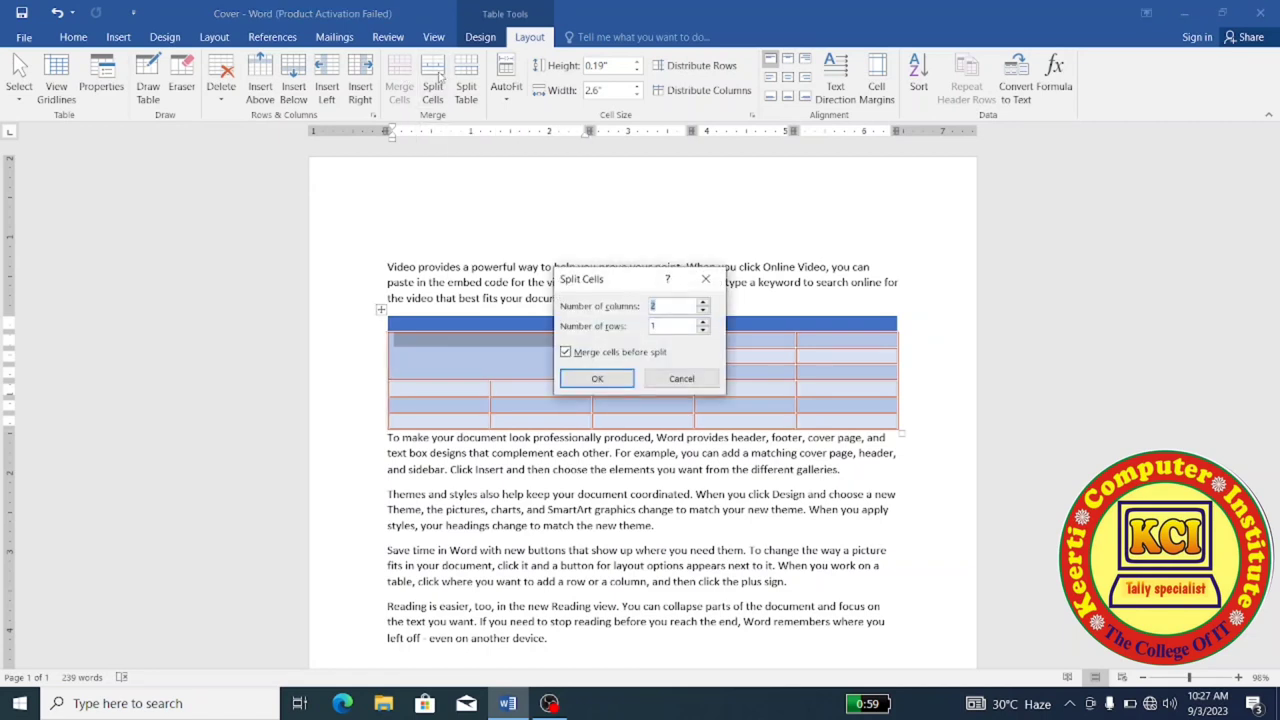
pyautogui.doubleClick(704, 322)
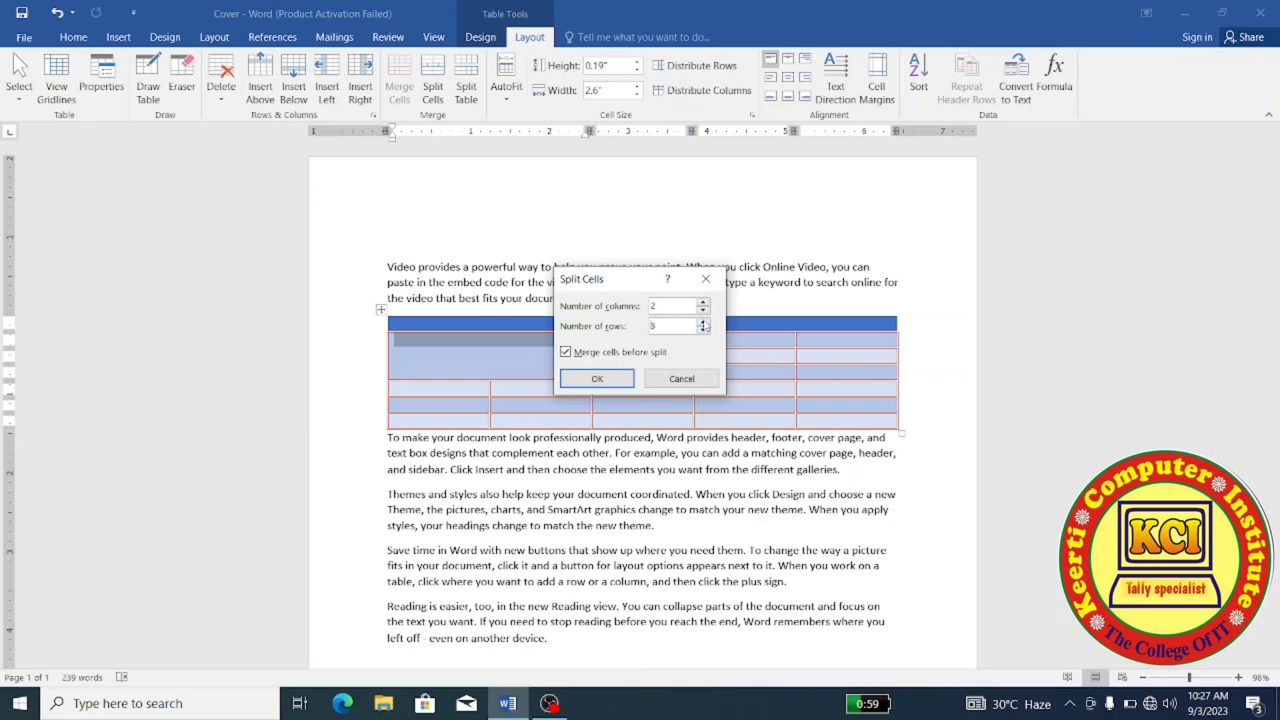
pyautogui.click(597, 378)
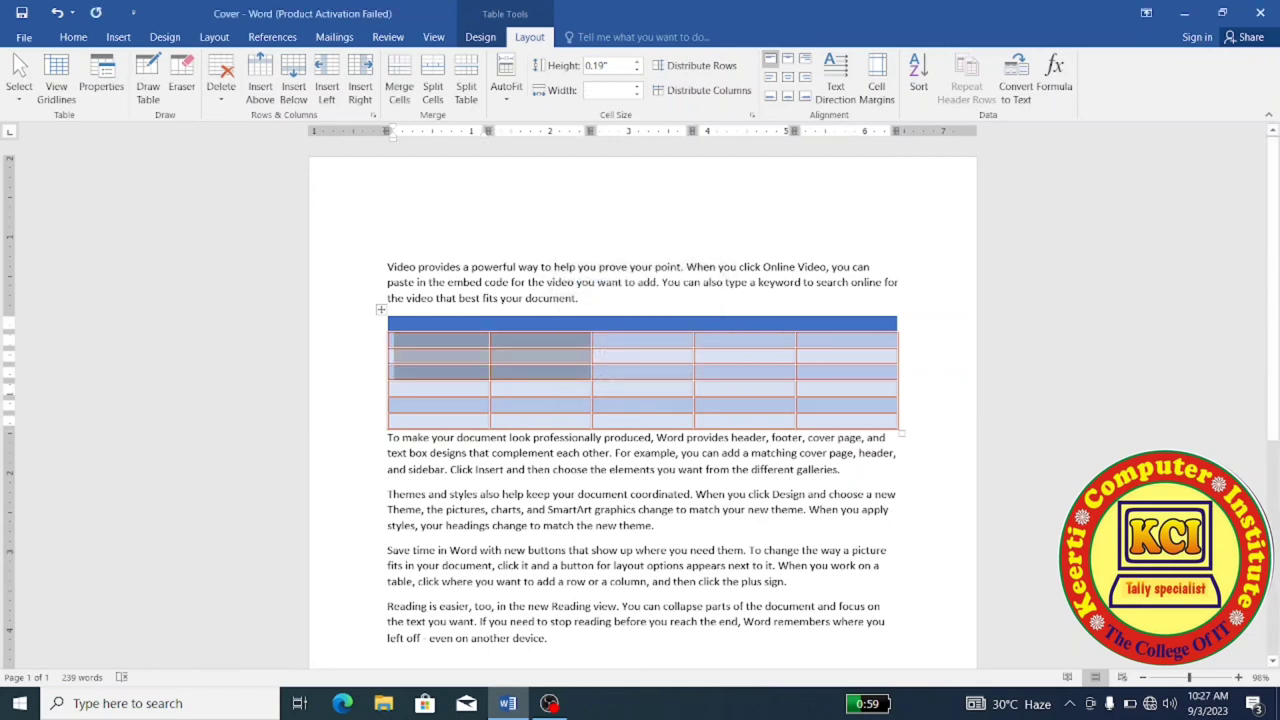
pyautogui.click(390, 379)
pyautogui.moveTo(390, 379); pyautogui.dragTo(873, 379)
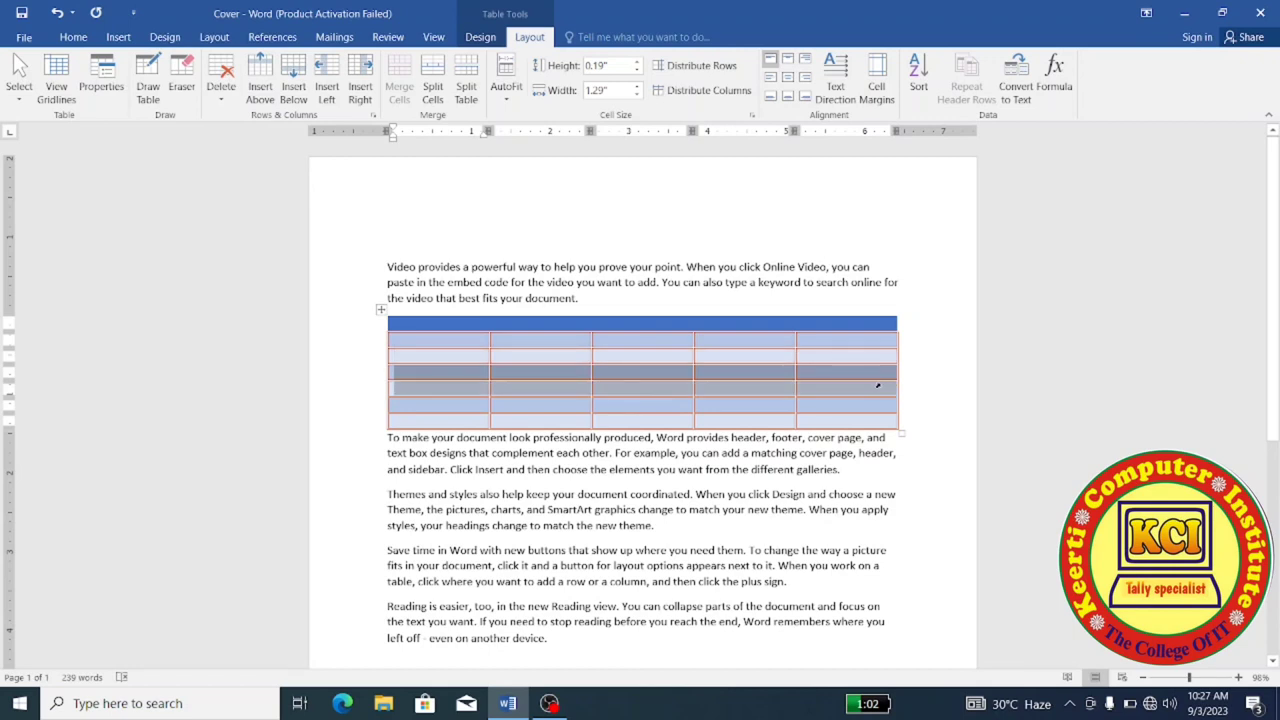
# Step: Split the table into two tables at the selected row
pyautogui.click(466, 86)
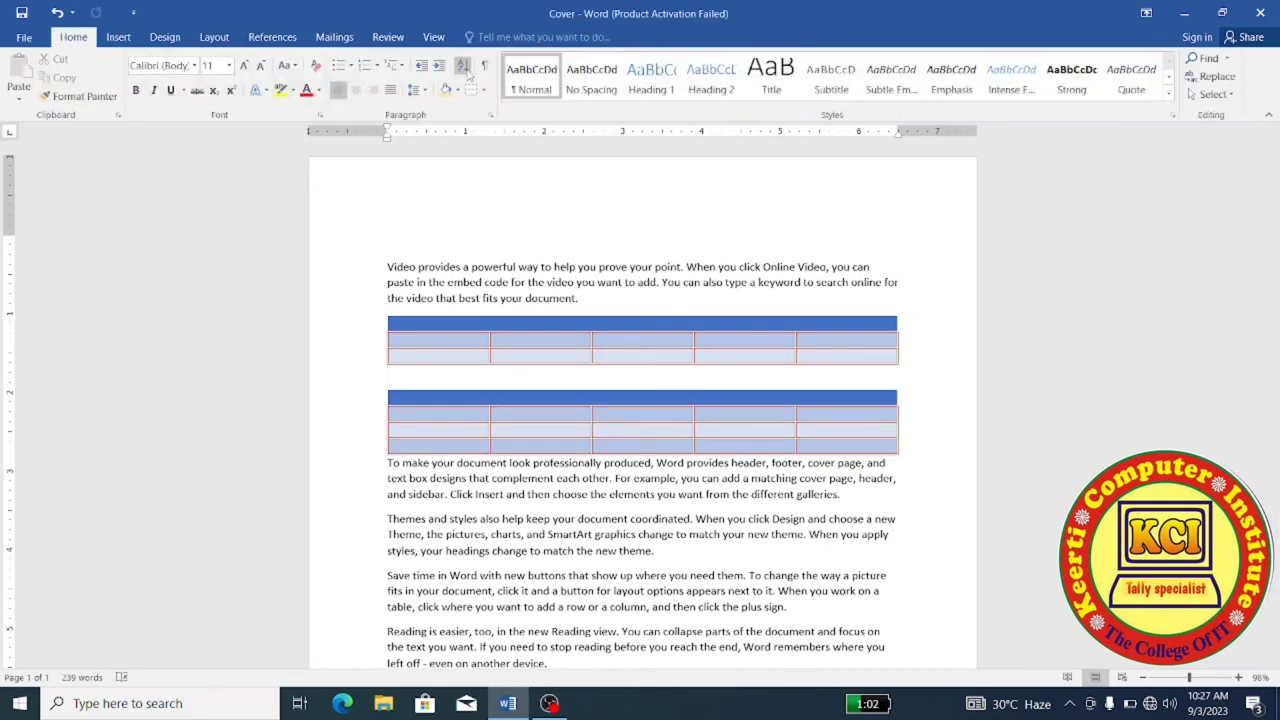
pyautogui.click(462, 357)
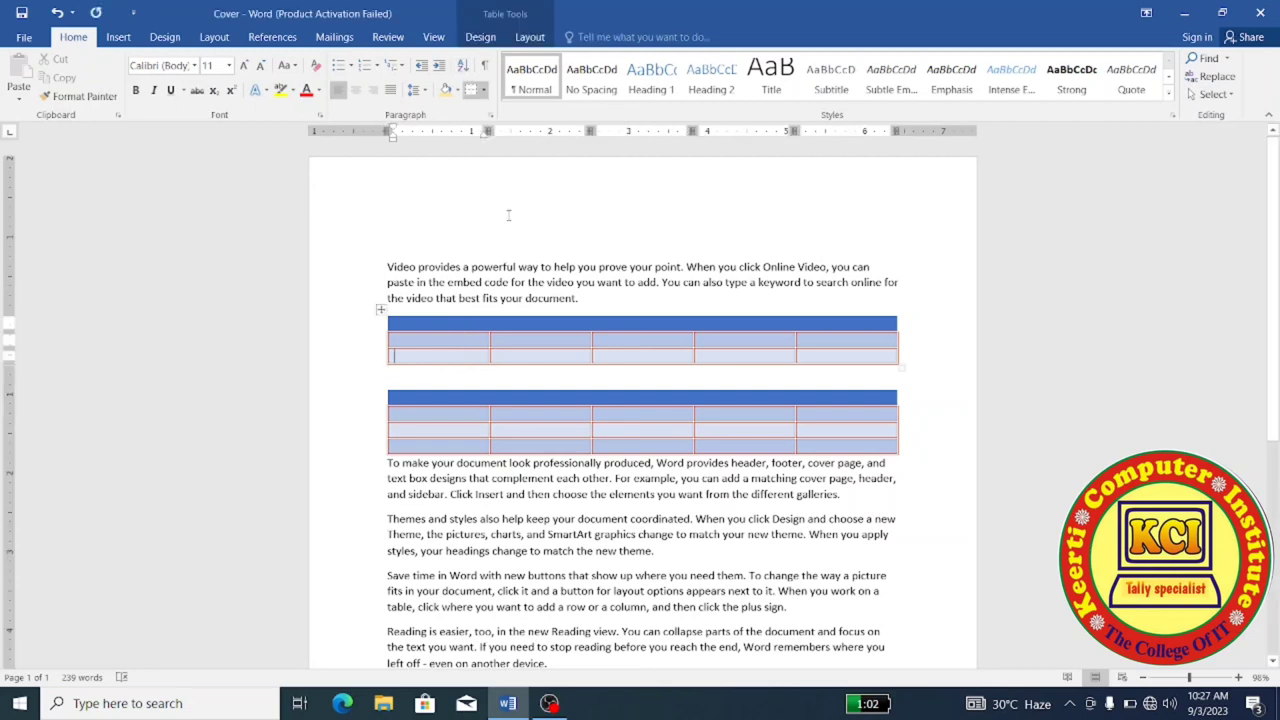
pyautogui.click(530, 38)
pyautogui.click(505, 90)
pyautogui.press('Escape')
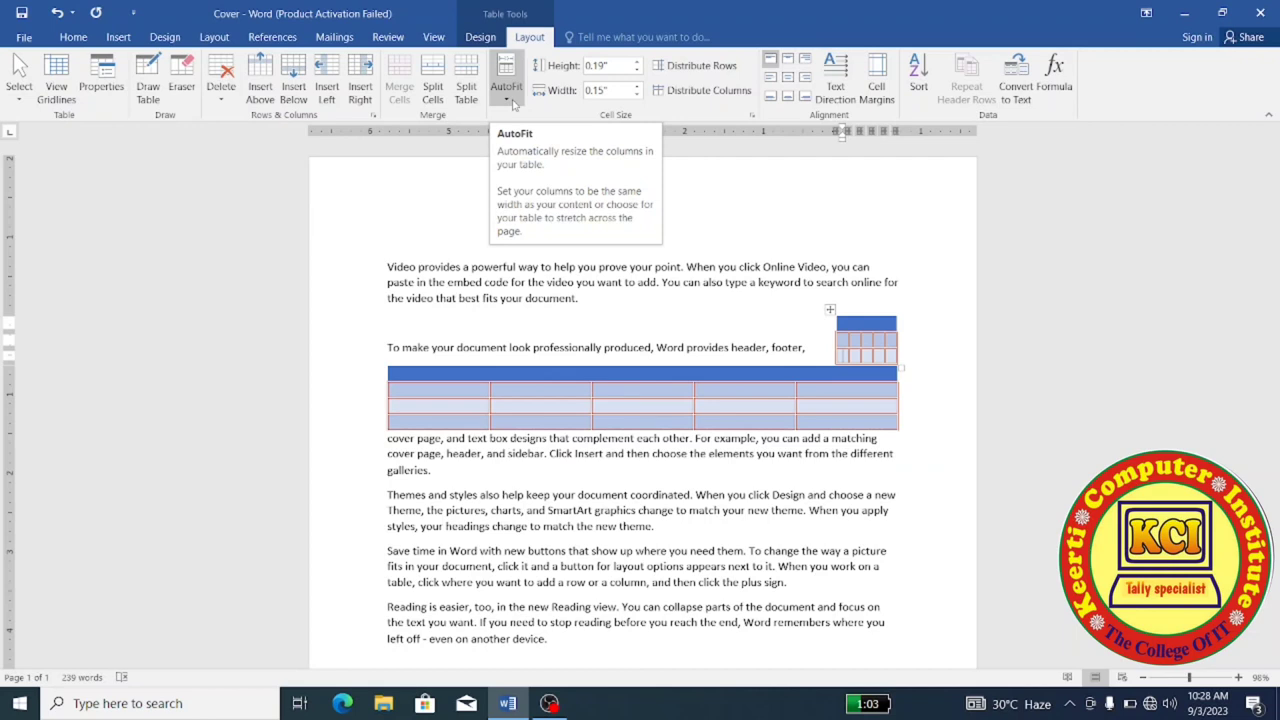
# Step: AutoFit the first table to the window, then set it to Fixed Column Width
pyautogui.click(512, 102)
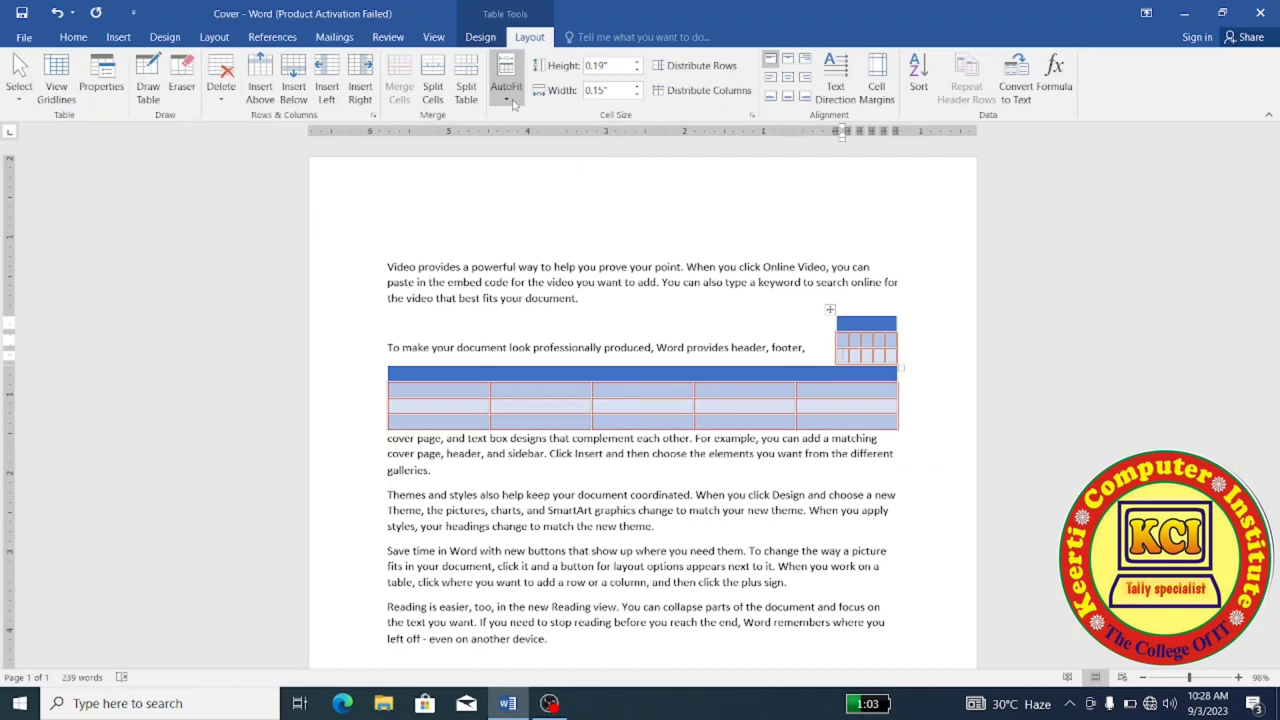
pyautogui.click(531, 146)
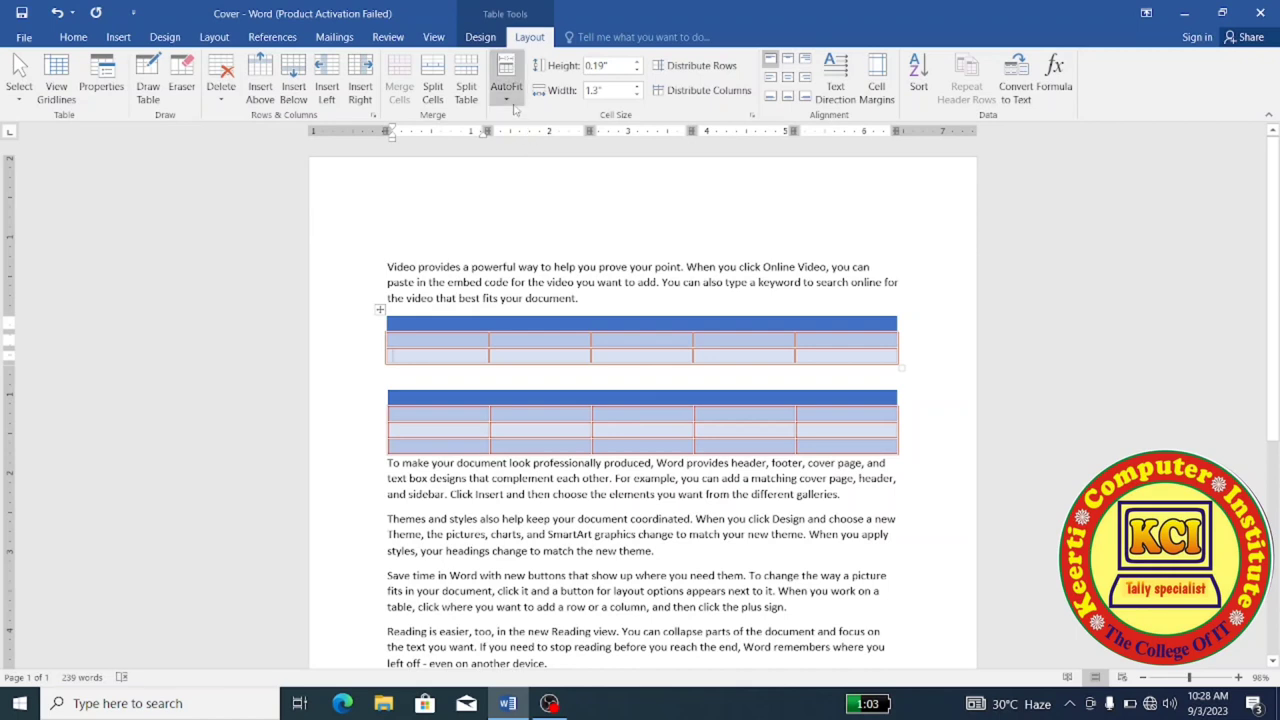
pyautogui.click(510, 100)
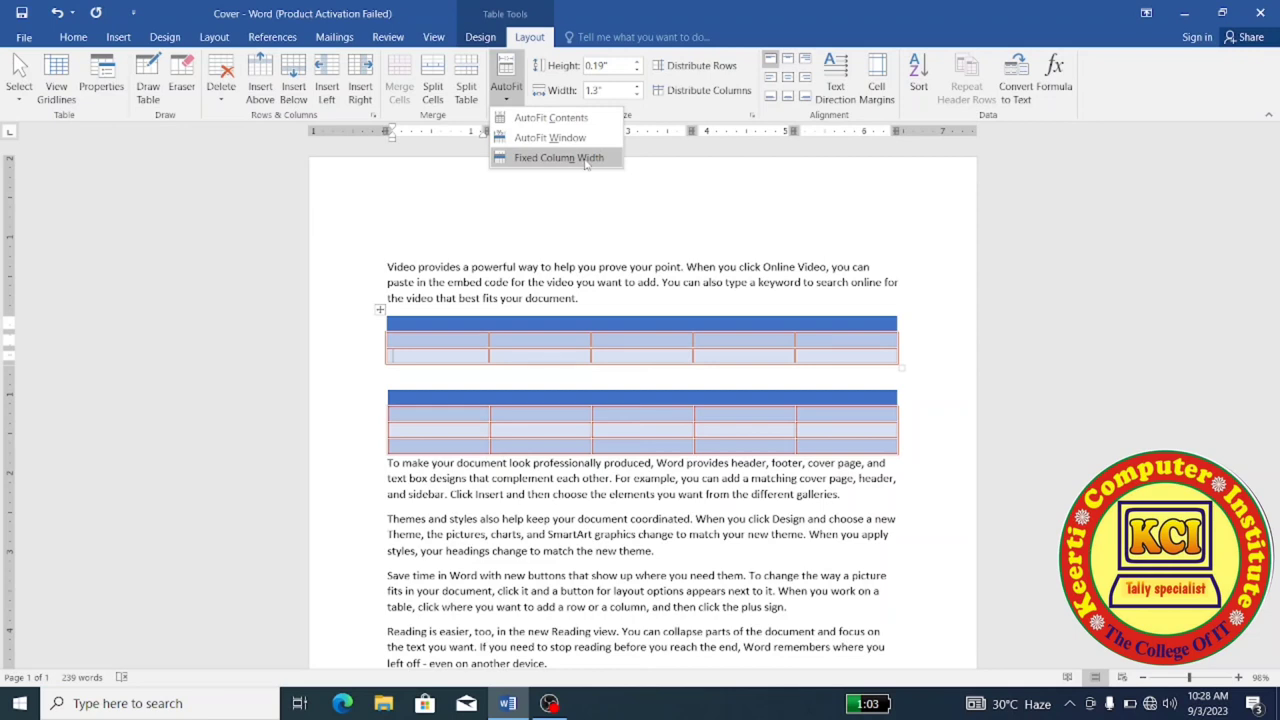
pyautogui.click(582, 160)
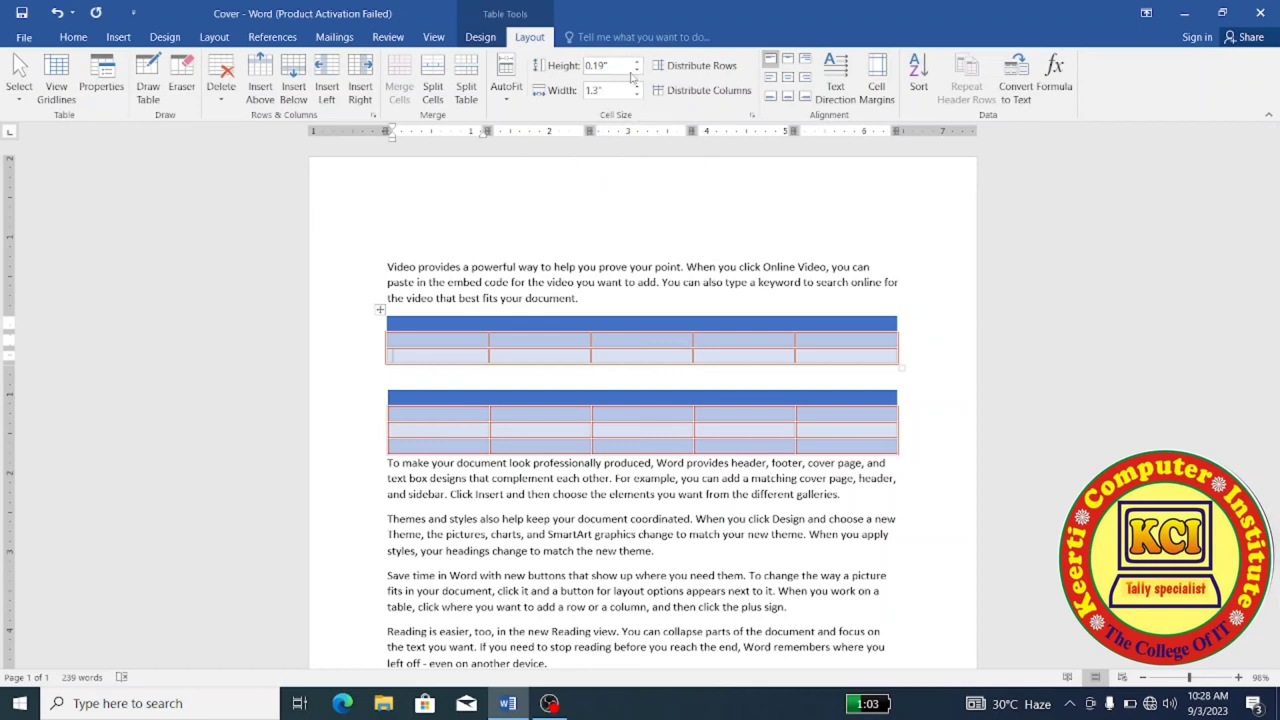
# Step: Adjust the first table's row height to 0.6 inches with the Height spinner
pyautogui.click(637, 61)
pyautogui.click(637, 61)
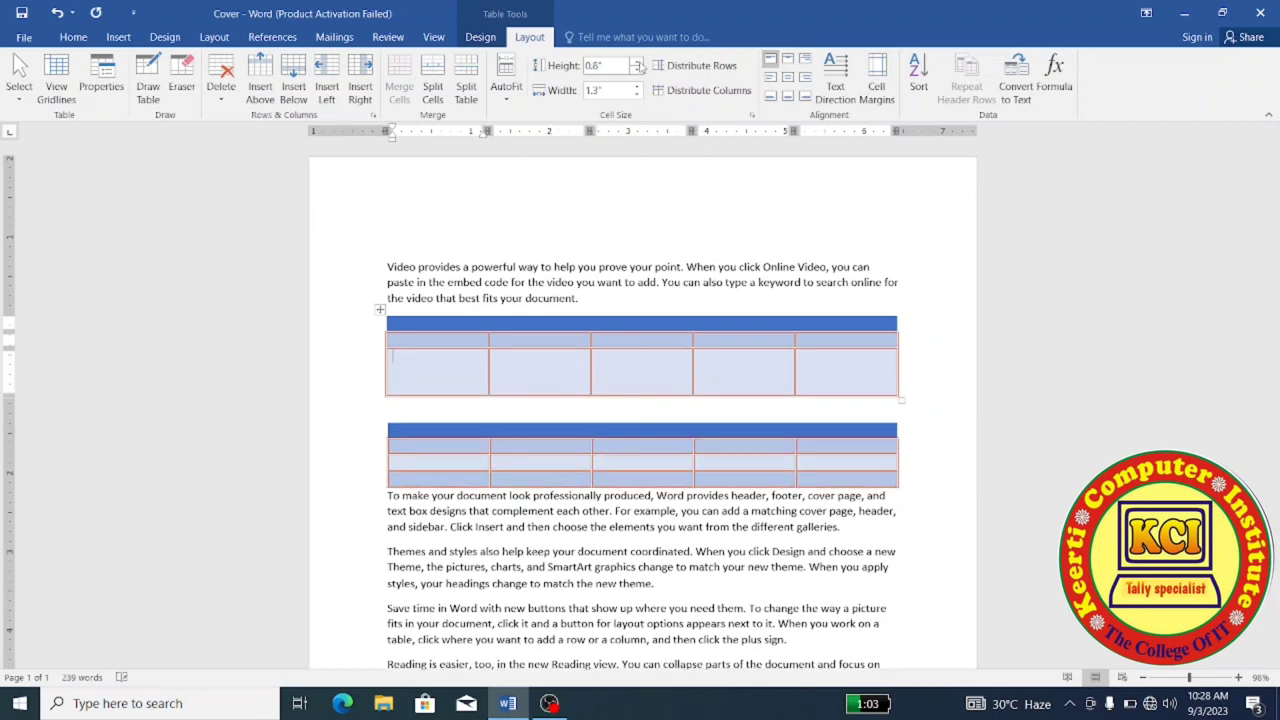
pyautogui.click(637, 61)
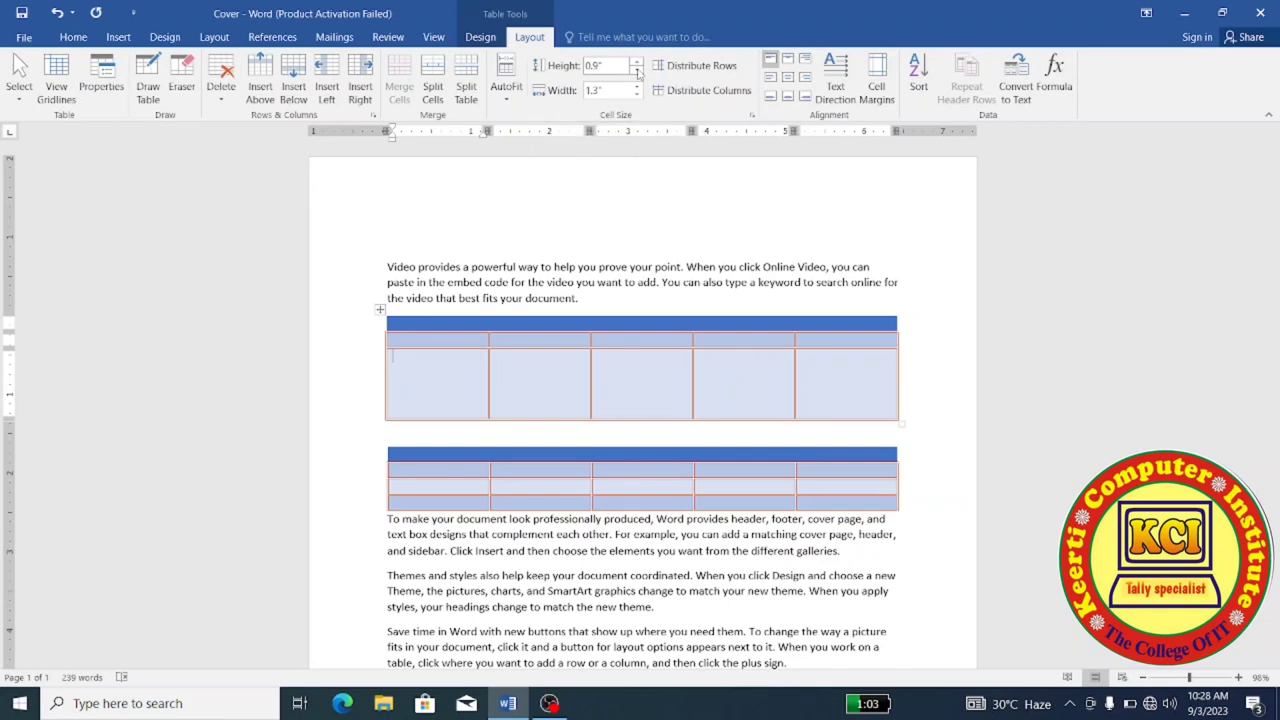
pyautogui.click(637, 71)
pyautogui.click(637, 71)
pyautogui.click(637, 71)
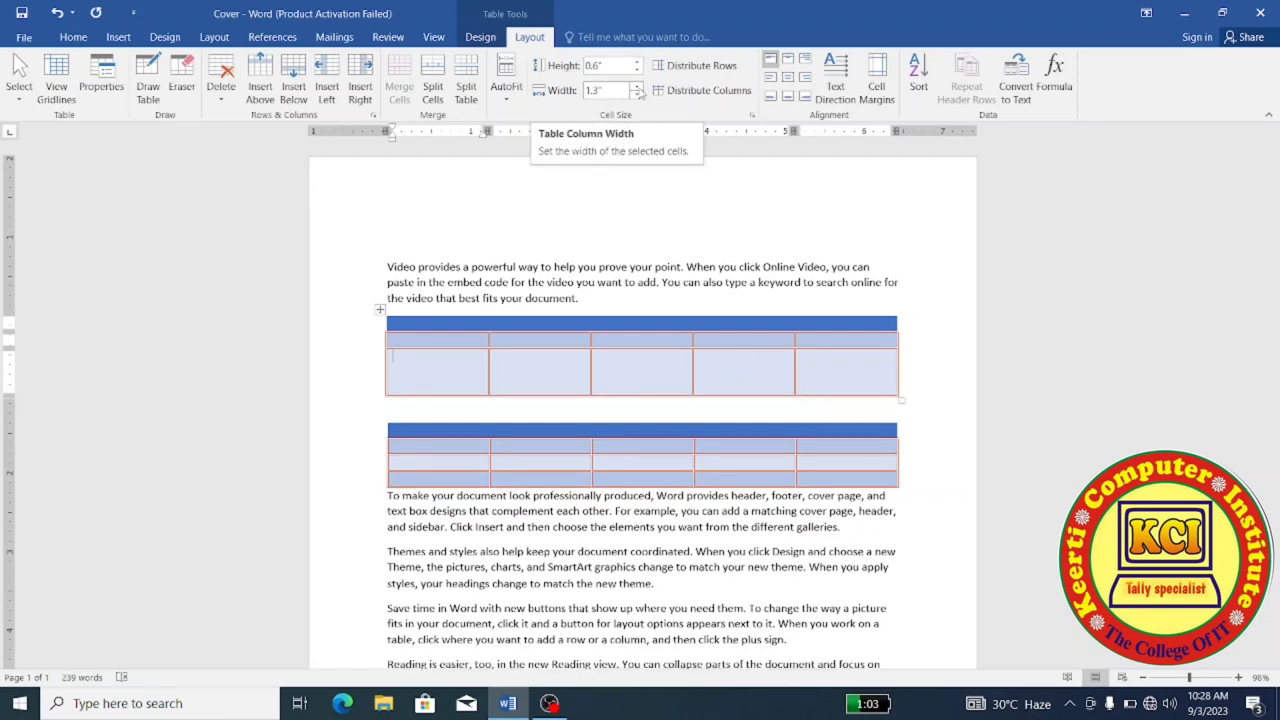
# Step: Widen the first and third columns and narrow the second column to 0.6 inches
pyautogui.click(637, 86)
pyautogui.click(637, 86)
pyautogui.click(637, 86)
pyautogui.click(637, 86)
pyautogui.click(637, 86)
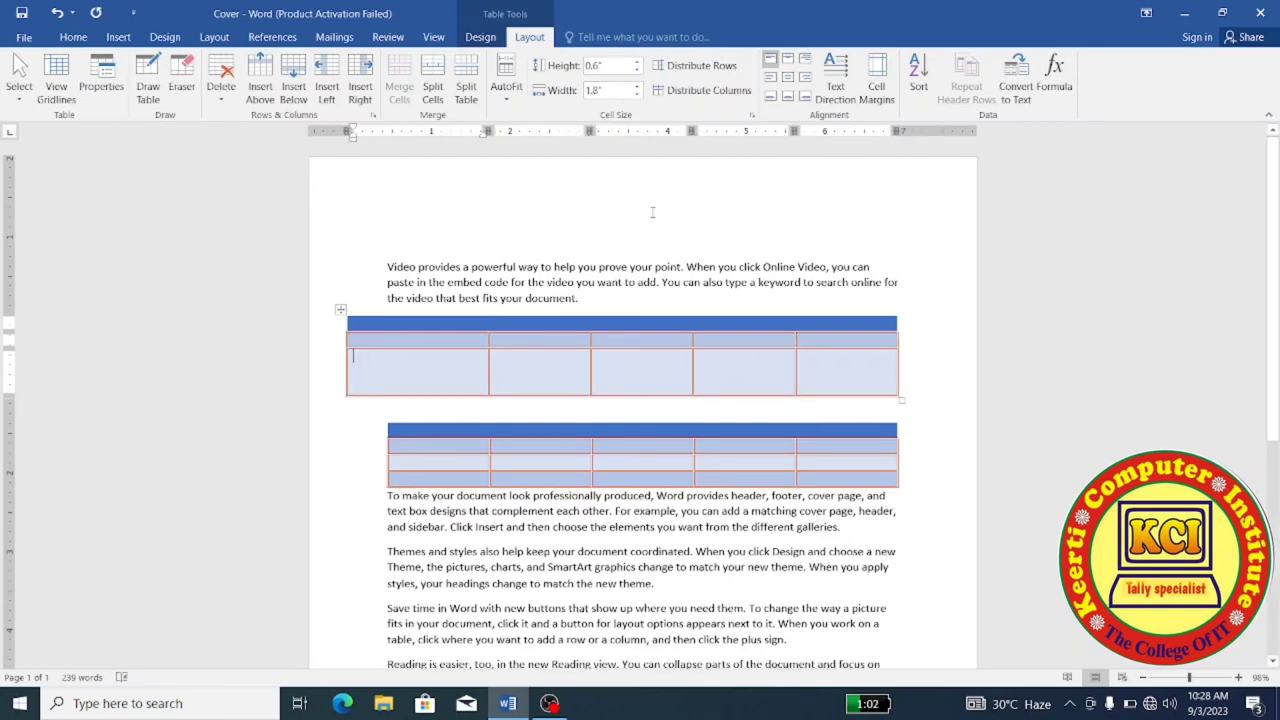
pyautogui.click(634, 357)
pyautogui.click(637, 86)
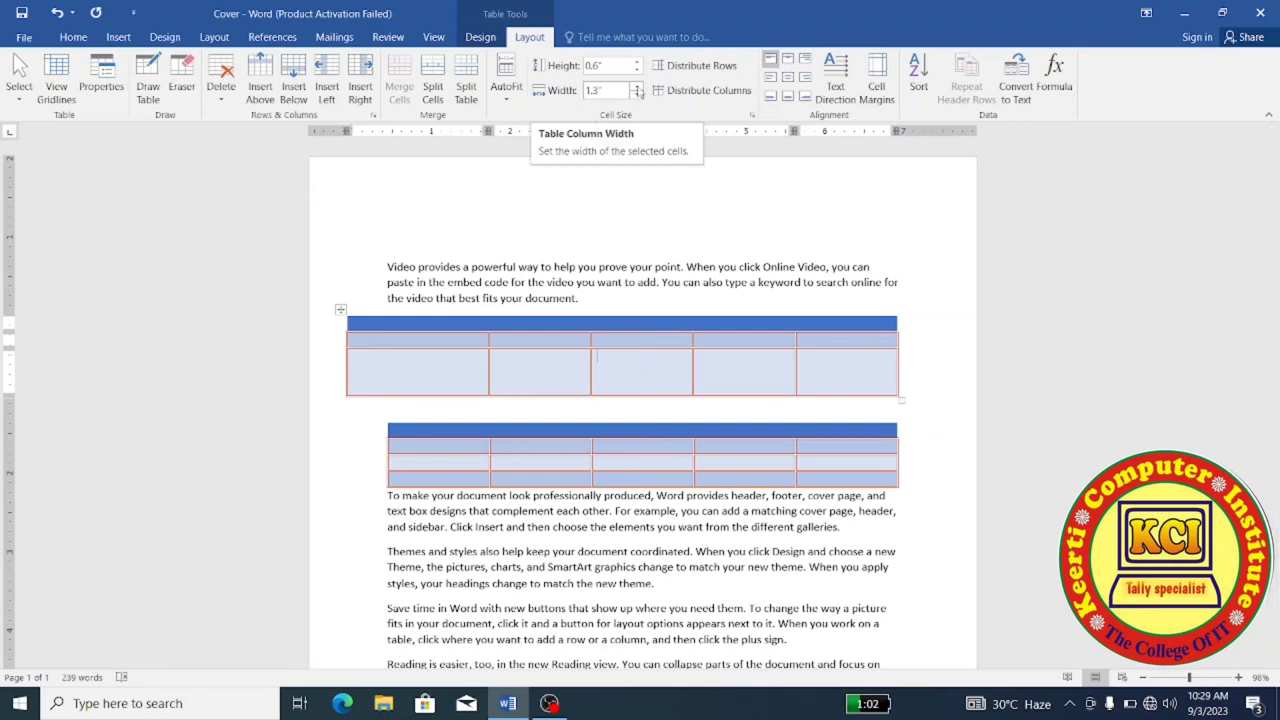
pyautogui.click(637, 86)
pyautogui.click(637, 86)
pyautogui.click(637, 86)
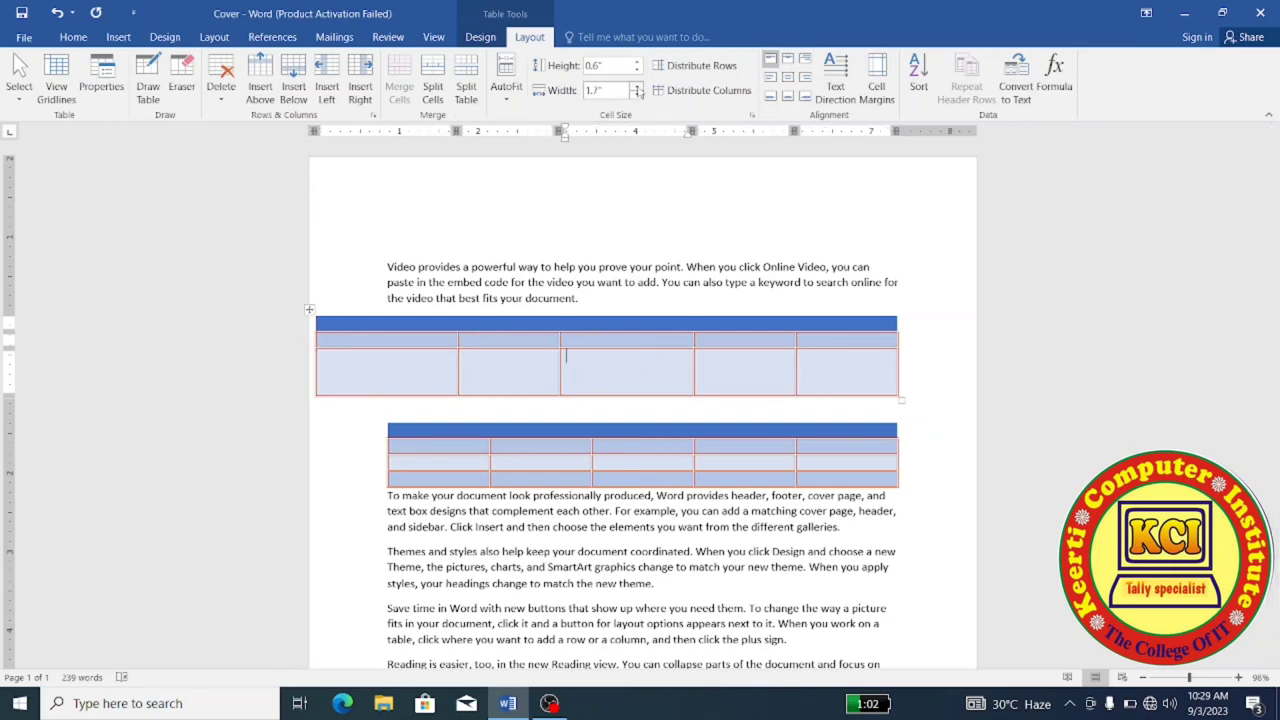
pyautogui.click(517, 359)
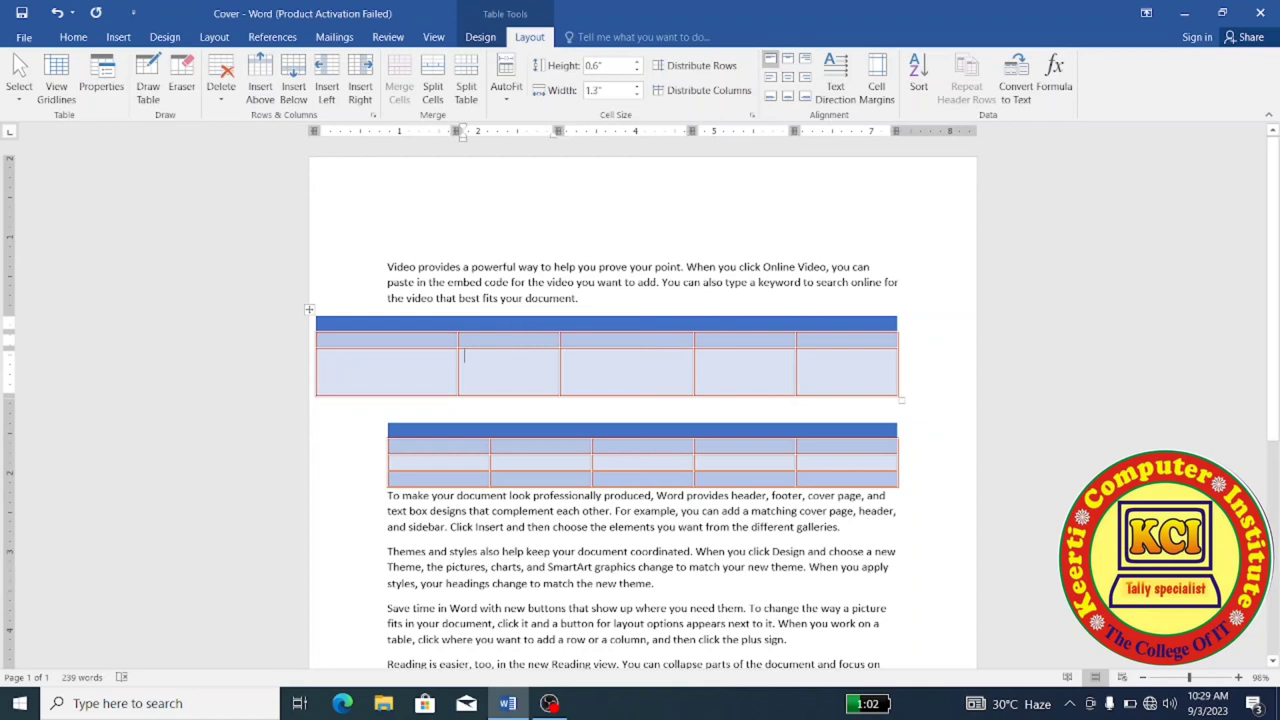
pyautogui.doubleClick(637, 95)
pyautogui.doubleClick(637, 95)
pyautogui.doubleClick(637, 95)
pyautogui.click(637, 95)
# Step: Set the first table's rows to 0.5 inches tall and select the whole table
pyautogui.click(628, 342)
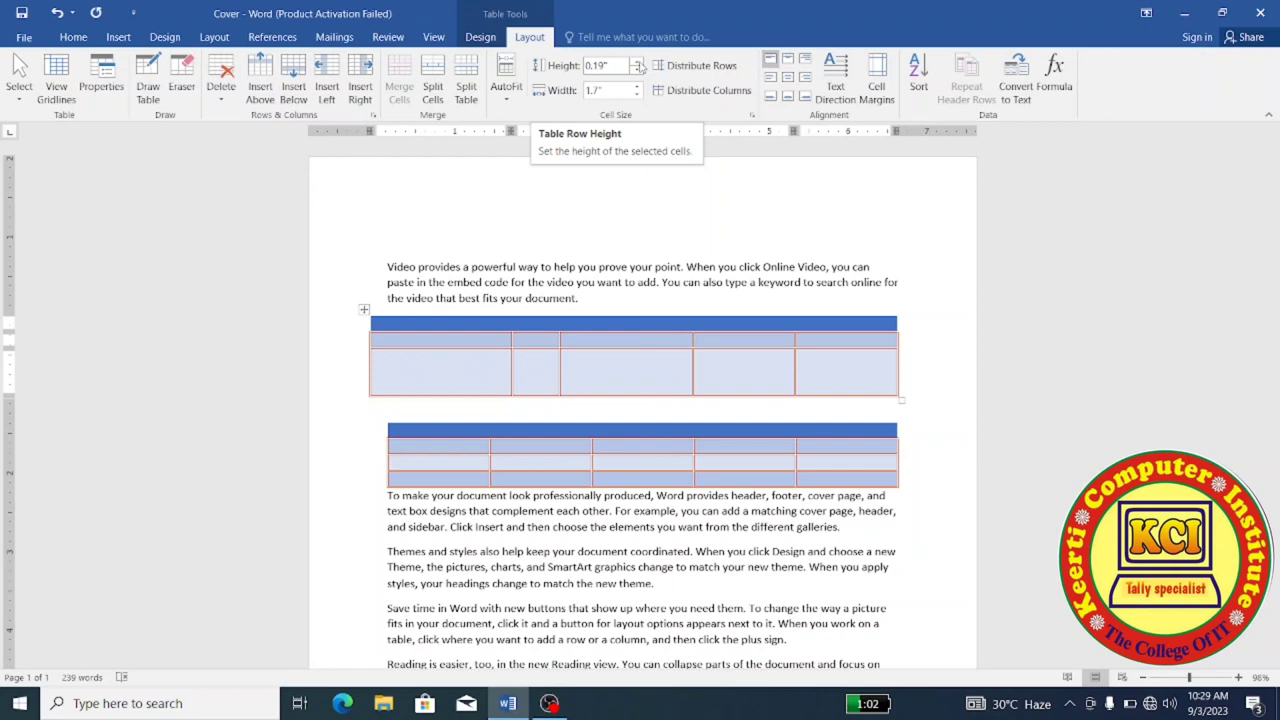
pyautogui.click(637, 61)
pyautogui.click(637, 61)
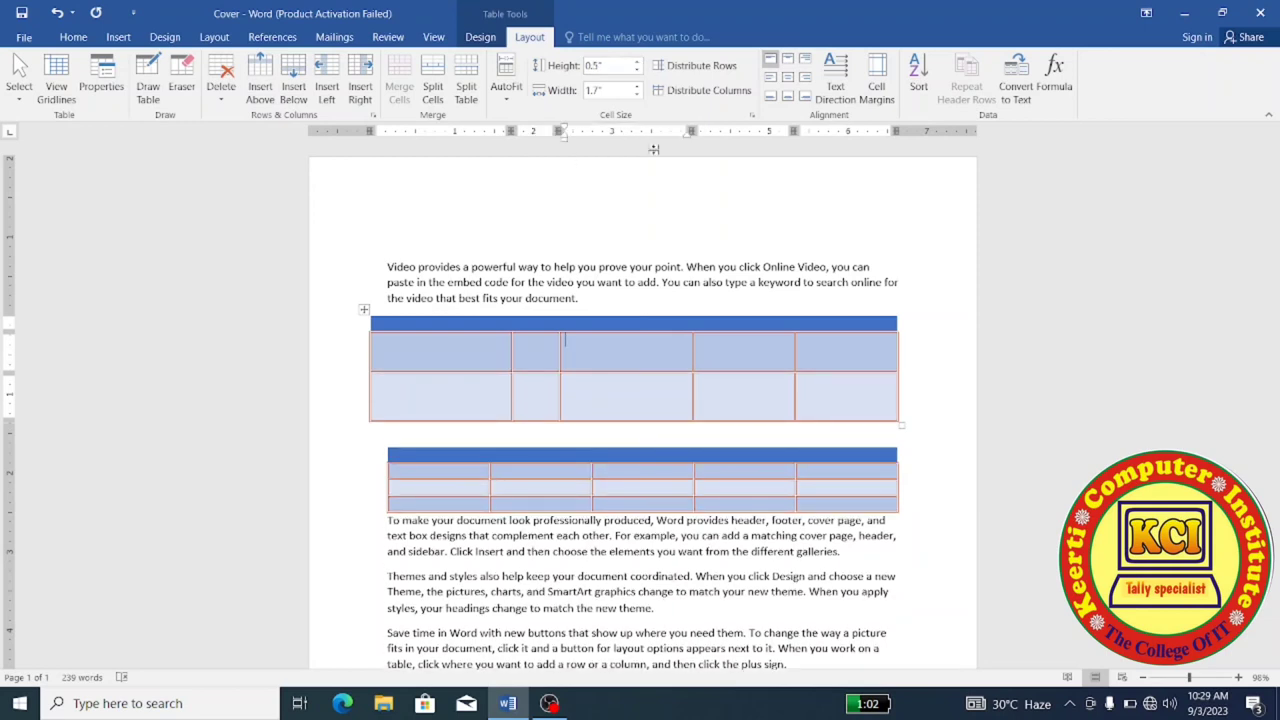
pyautogui.click(692, 308)
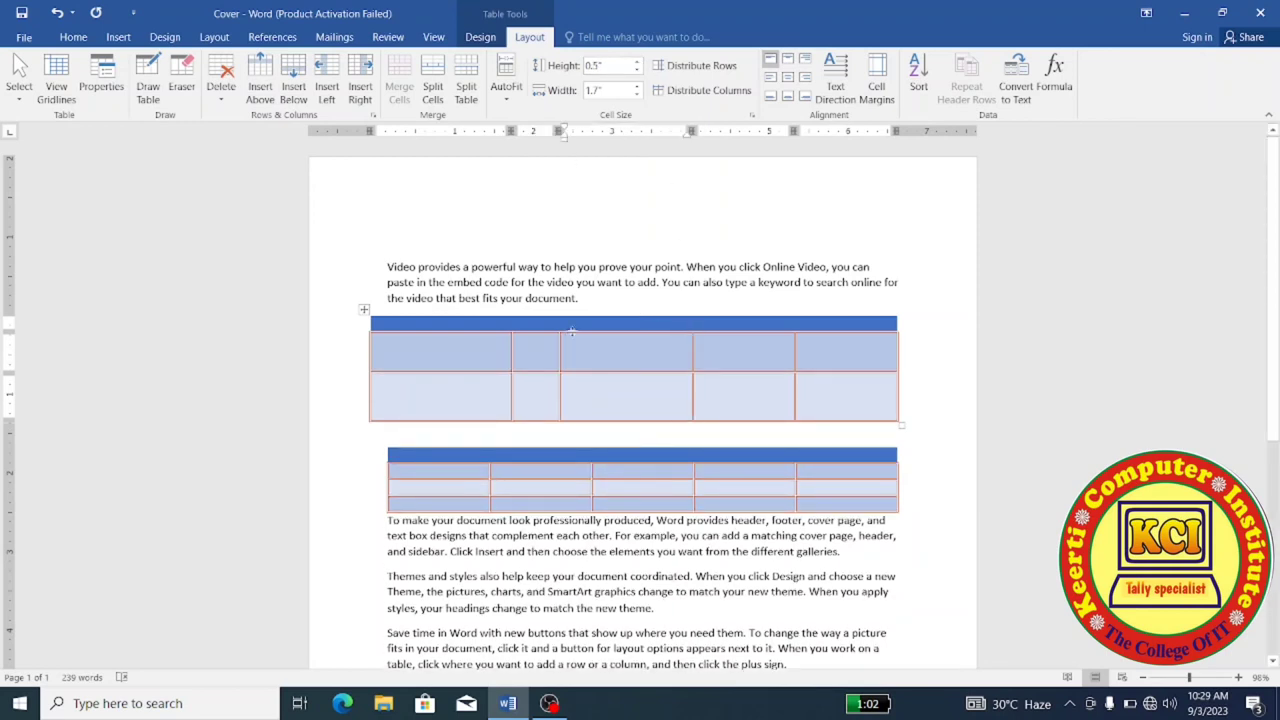
pyautogui.click(364, 310)
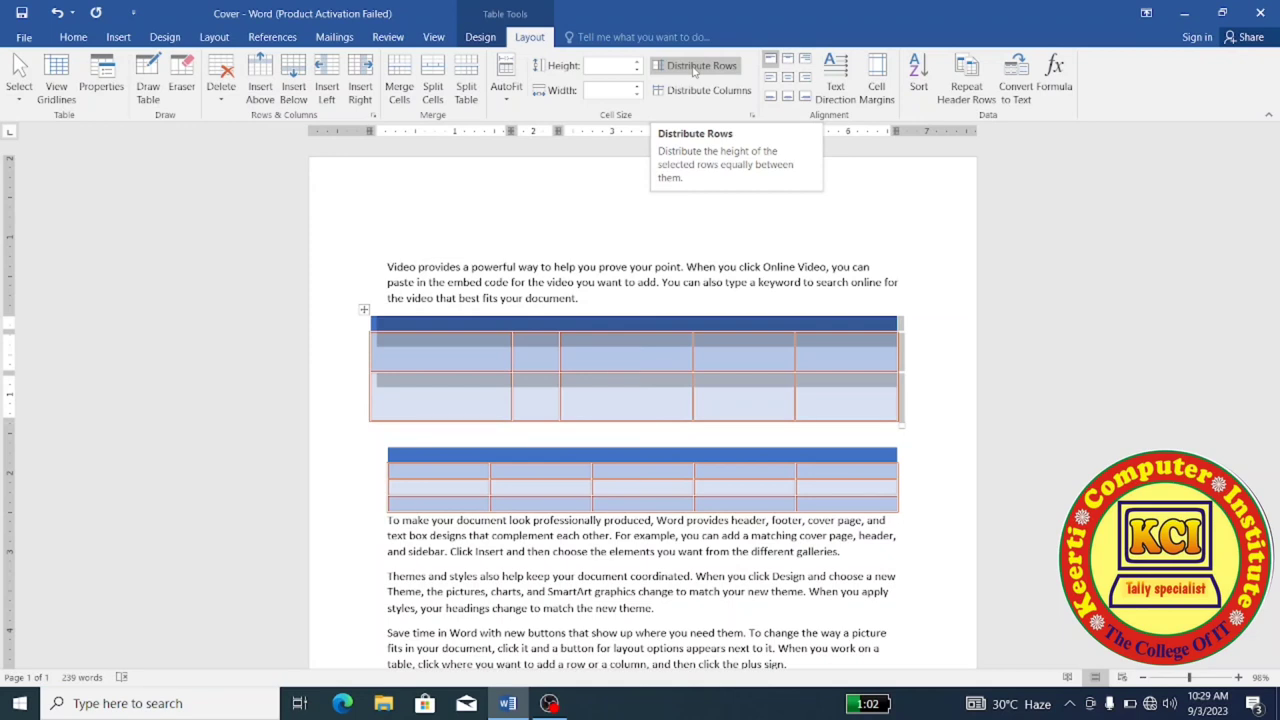
# Step: Distribute the first table's rows evenly at 0.43 inches and its columns at 1.34 inches
pyautogui.click(694, 68)
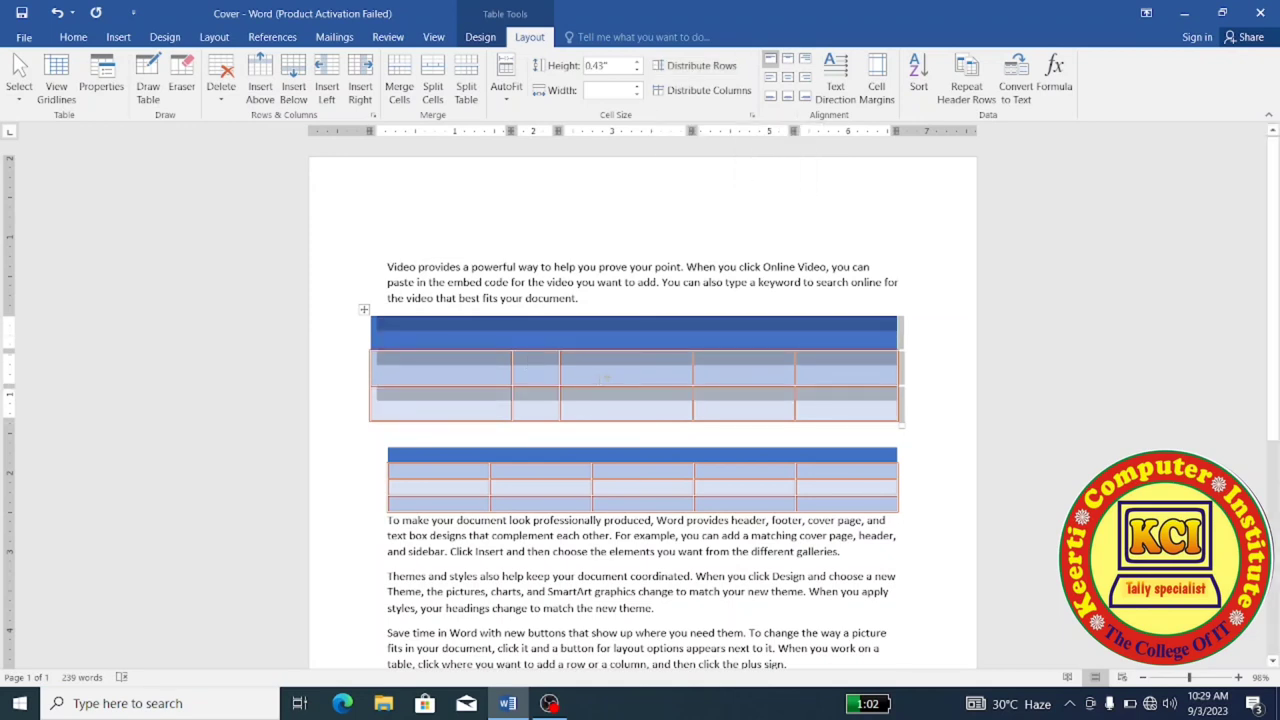
pyautogui.click(604, 378)
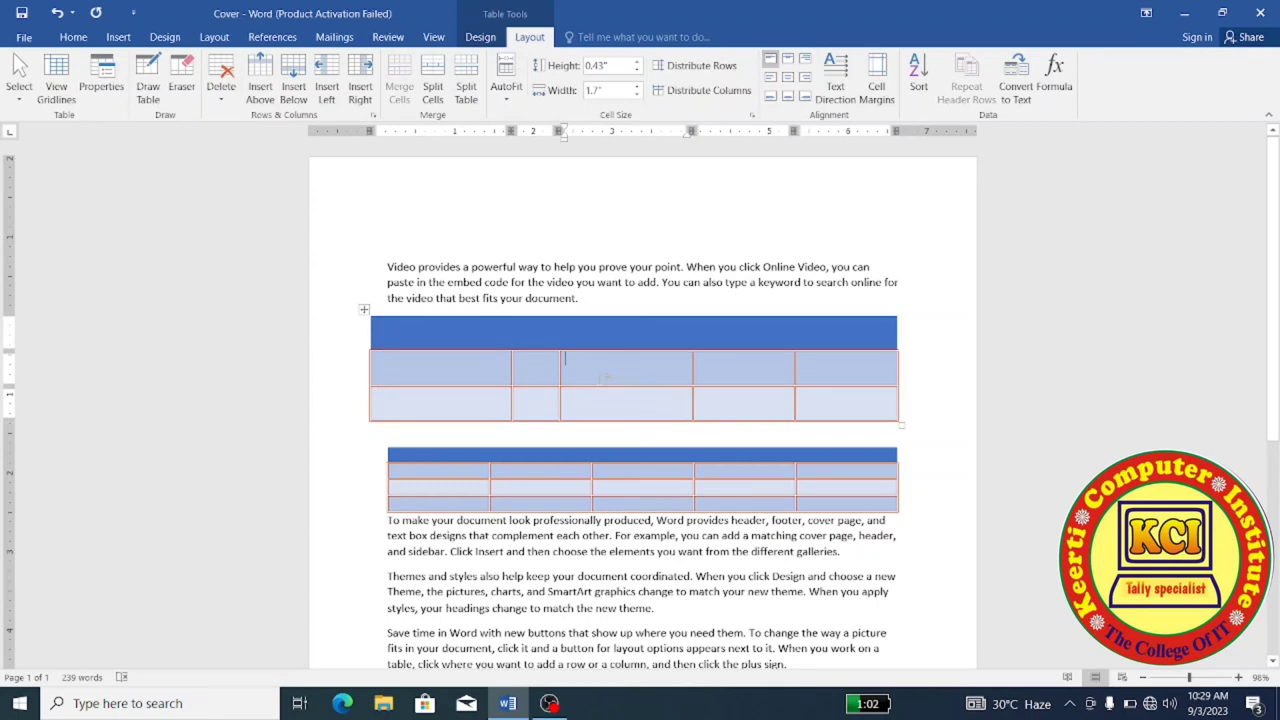
pyautogui.click(364, 310)
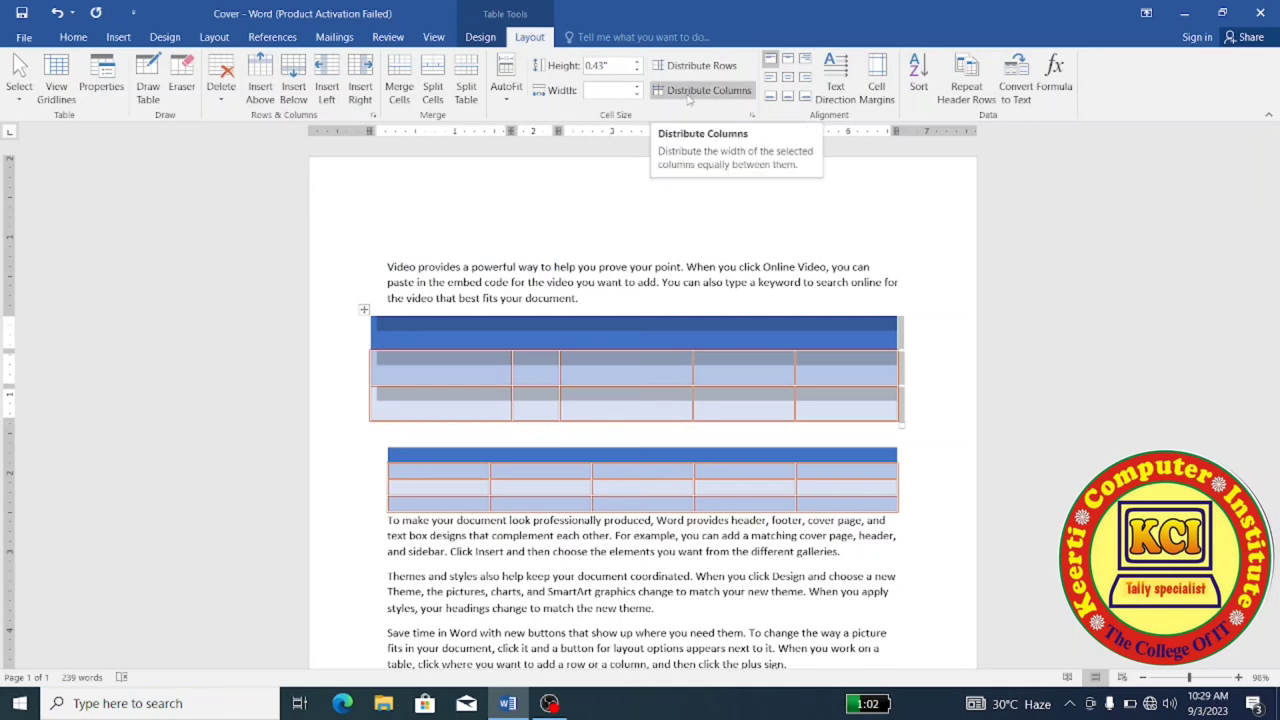
pyautogui.click(688, 97)
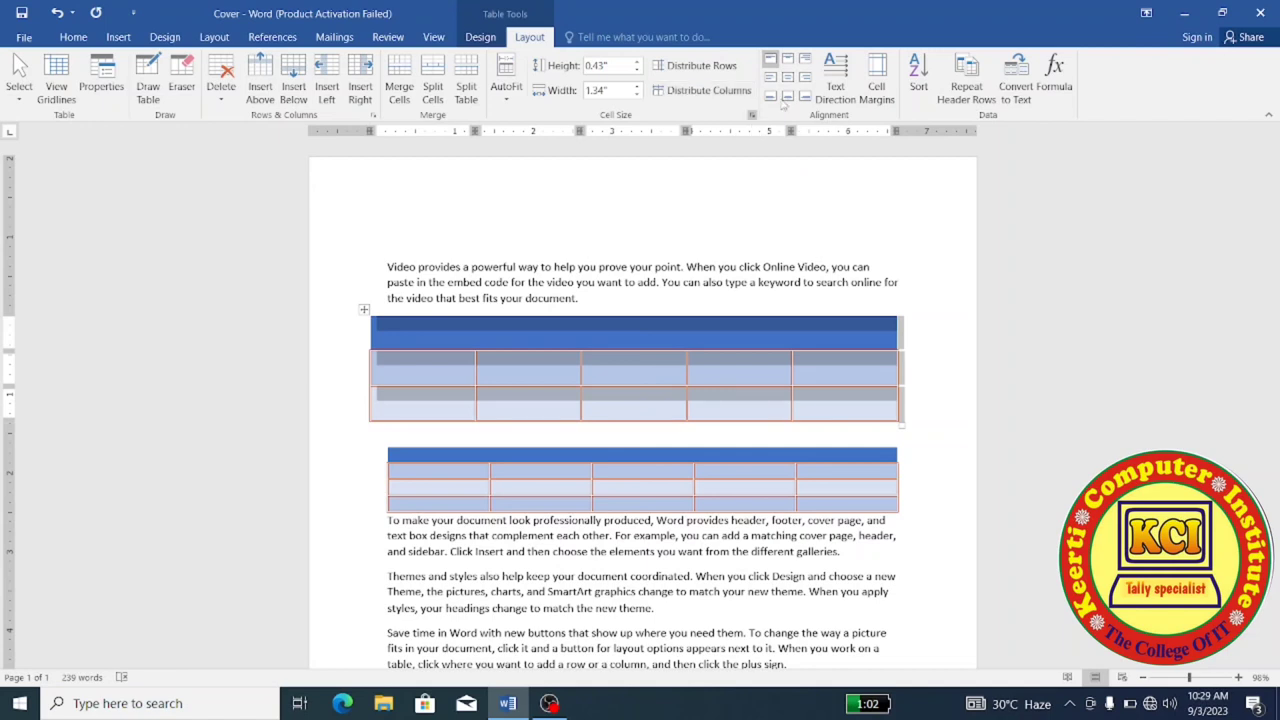
# Step: Enter KCI in the first body cell and try top and centre alignments
pyautogui.write('KCI')
pyautogui.click(772, 60)
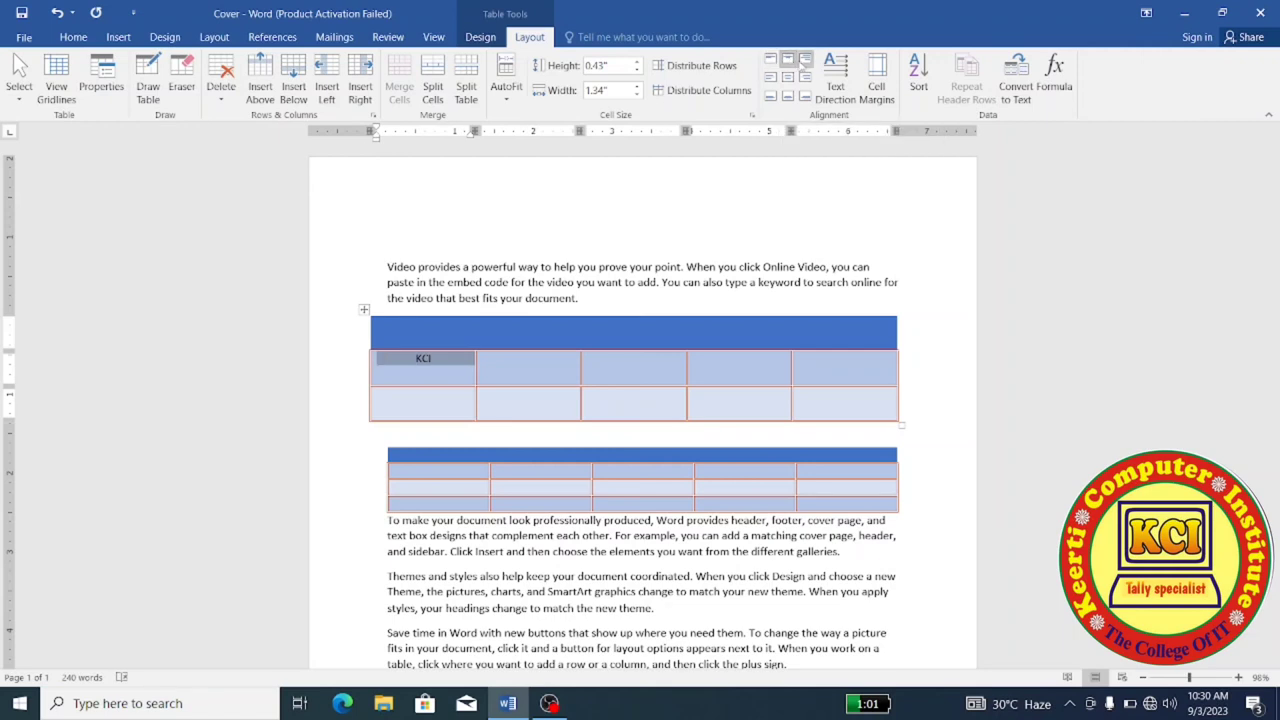
pyautogui.click(804, 62)
pyautogui.click(788, 80)
pyautogui.click(805, 79)
pyautogui.click(770, 80)
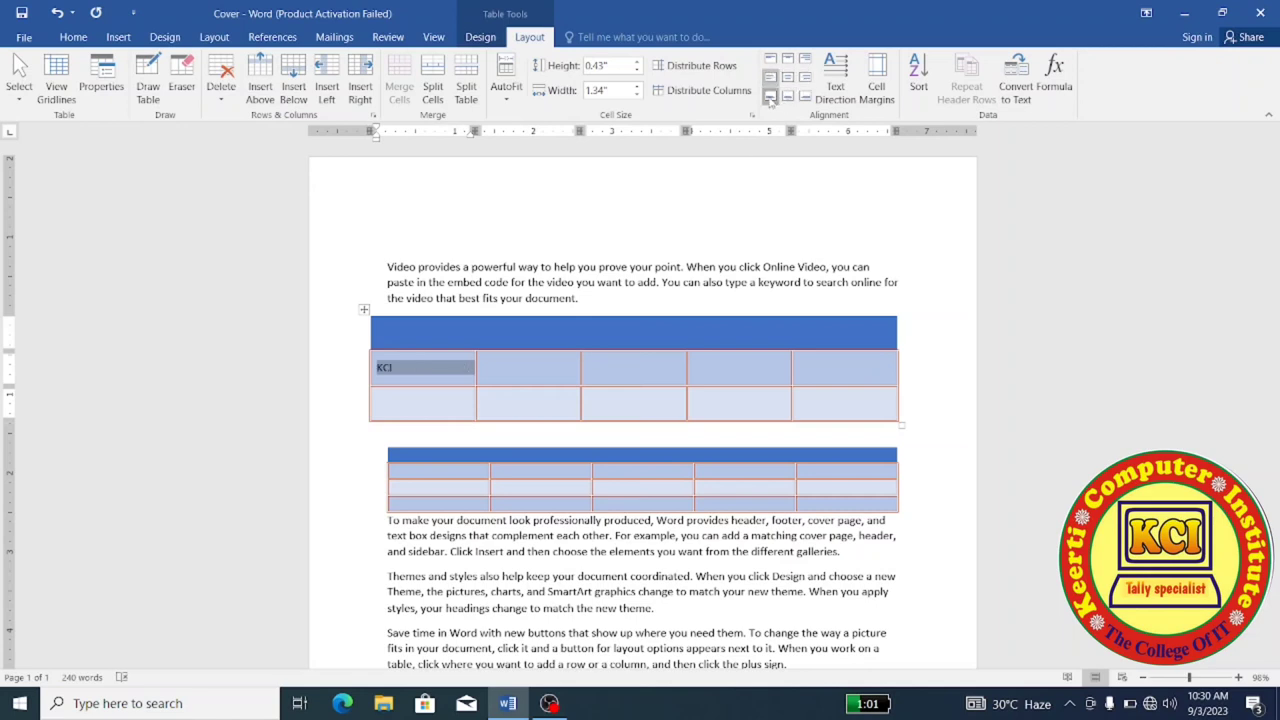
# Step: Try KCI's bottom alignments, then settle on Align Top Left
pyautogui.click(770, 96)
pyautogui.click(788, 98)
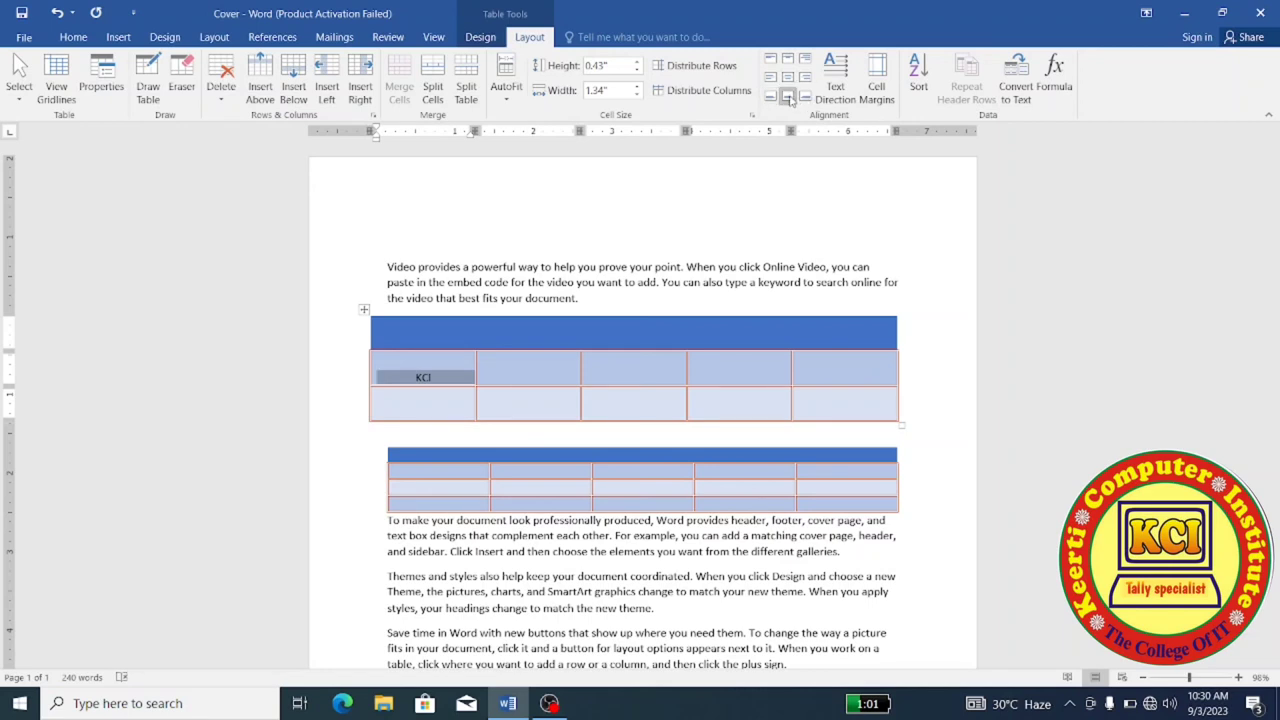
pyautogui.click(771, 97)
pyautogui.click(788, 97)
pyautogui.click(807, 98)
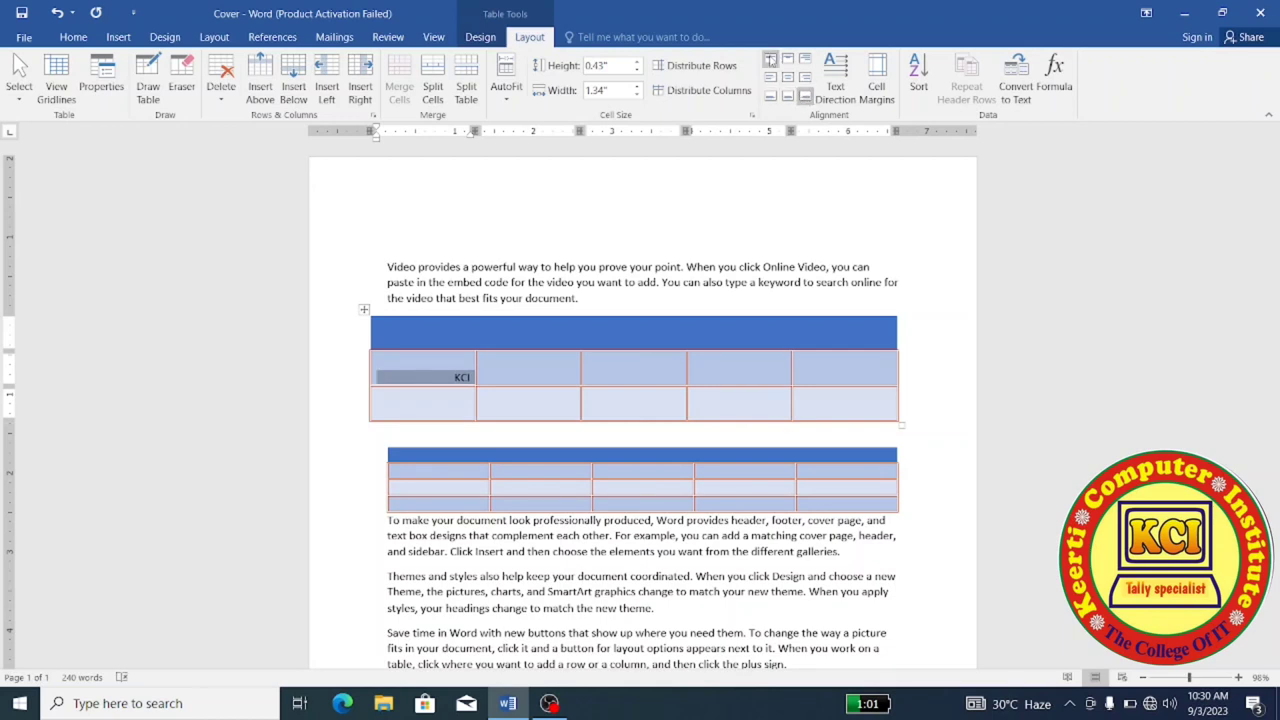
pyautogui.click(771, 61)
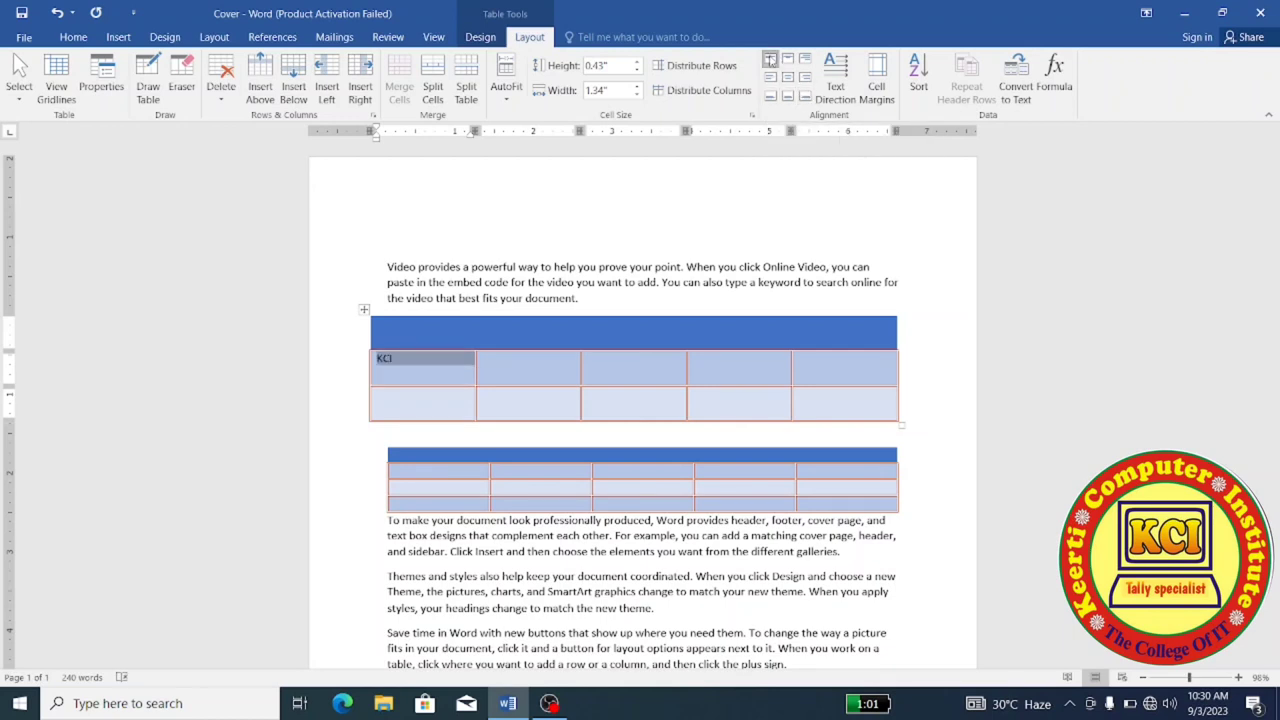
# Step: Cycle KCI's text direction through vertical orientations and back to horizontal
pyautogui.click(833, 85)
pyautogui.click(832, 84)
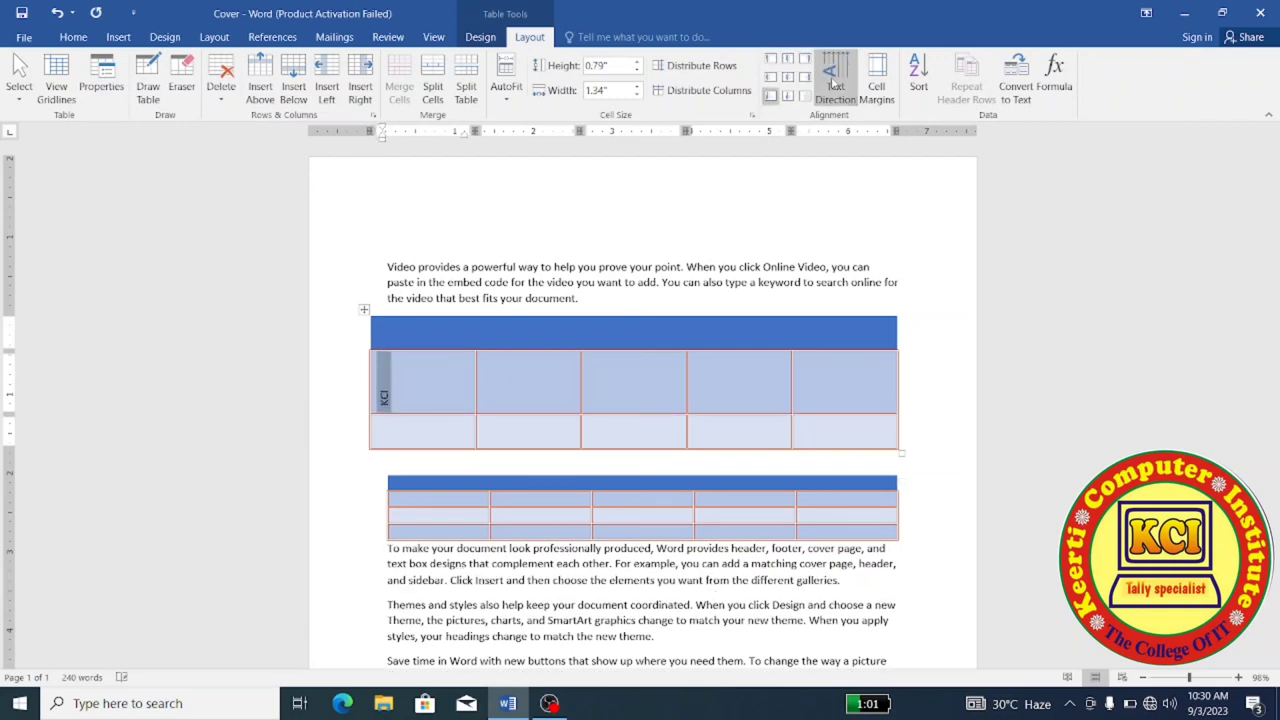
pyautogui.click(833, 85)
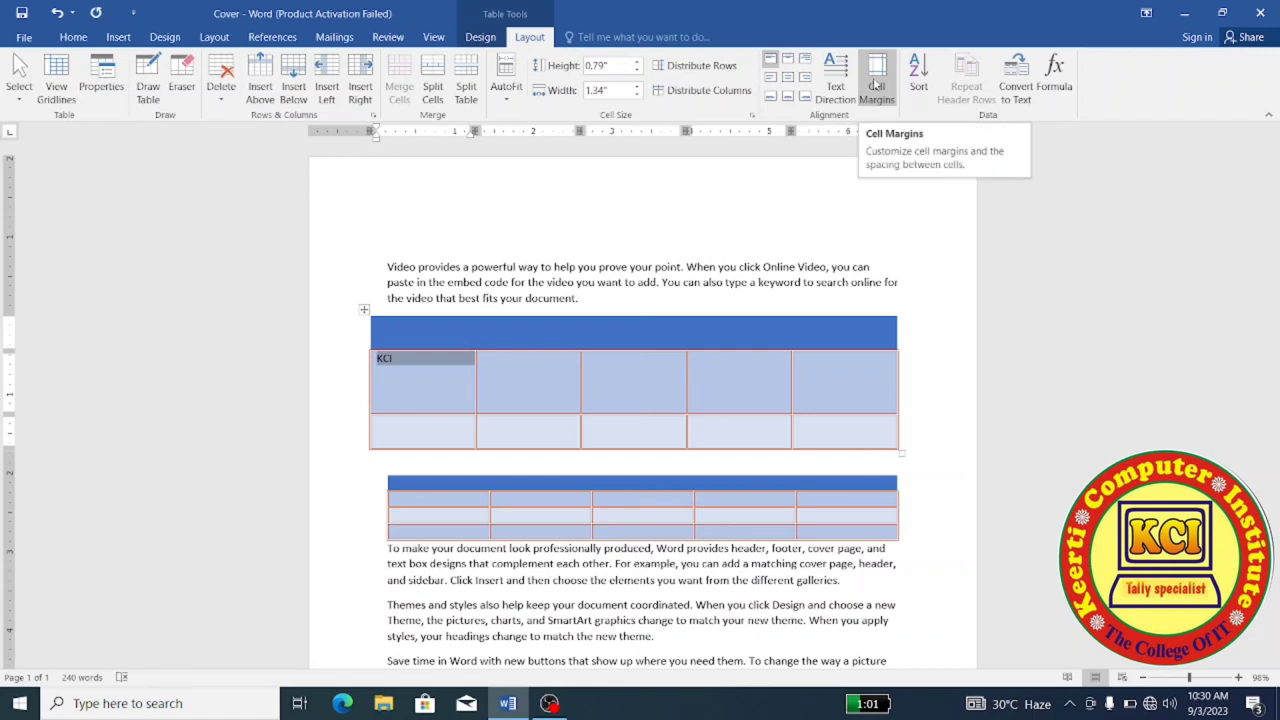
# Step: Set the table's cell margins to 0.06" top, 0.02" bottom, 0.14" left and 0.08" right
pyautogui.click(875, 85)
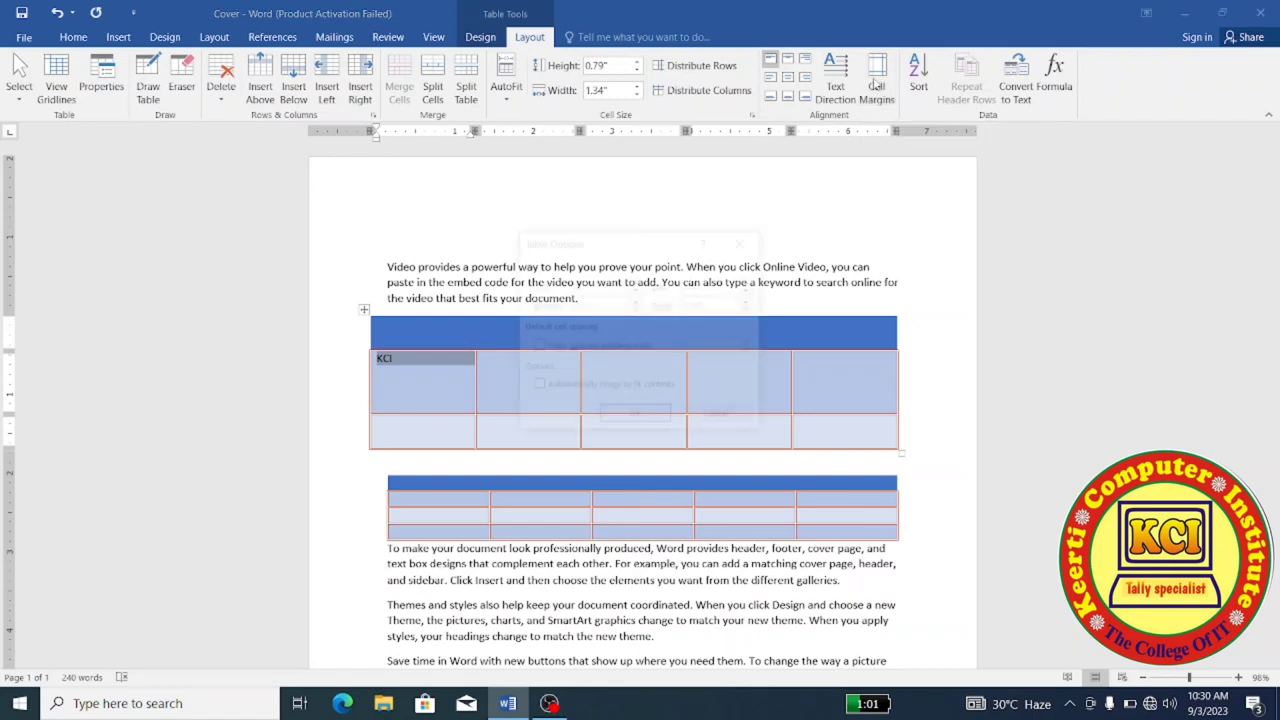
pyautogui.click(637, 281)
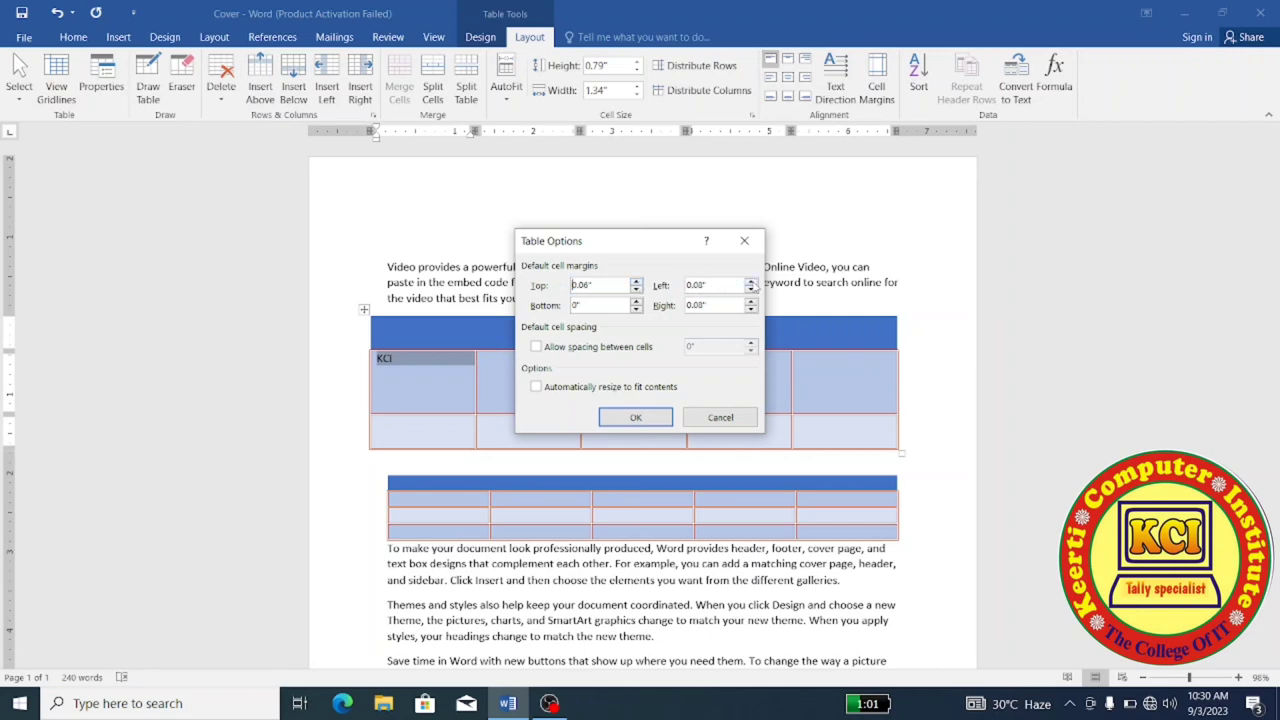
pyautogui.click(750, 282)
pyautogui.click(751, 283)
pyautogui.click(636, 302)
pyautogui.click(636, 418)
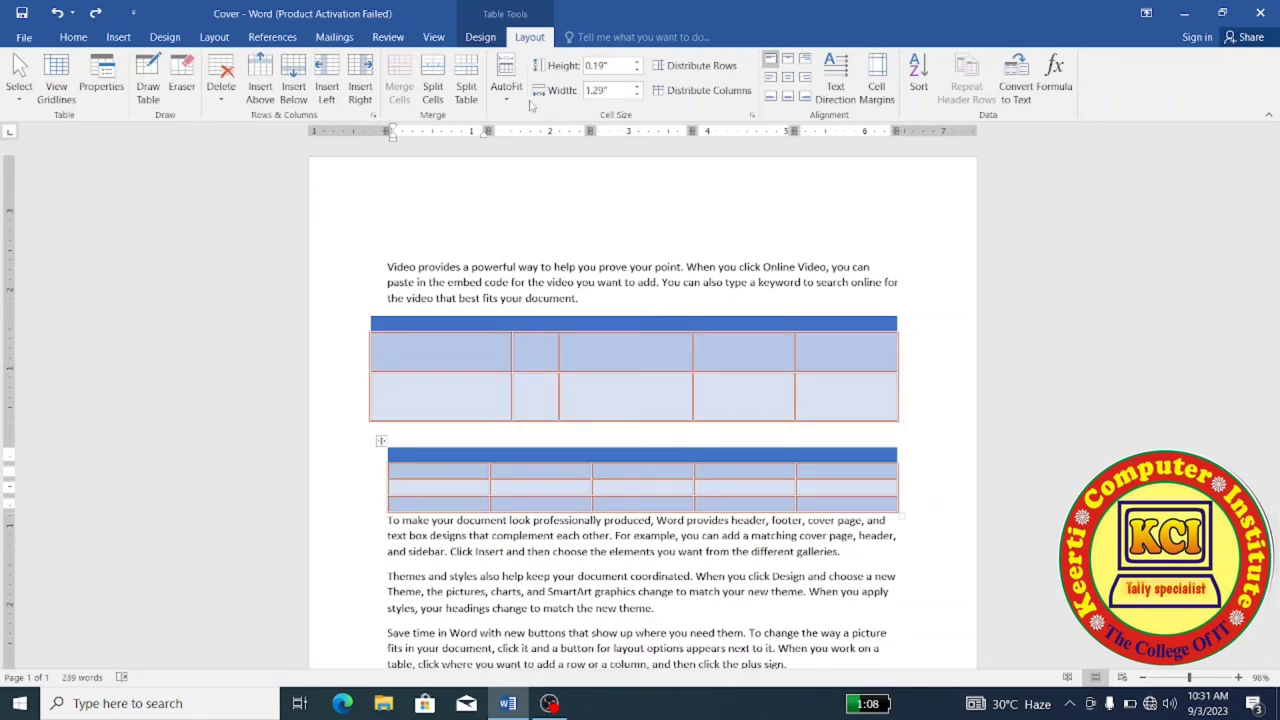
# Step: Add three rows to the second table, type the first names down column 1, and select them
pyautogui.click(290, 80)
pyautogui.click(290, 80)
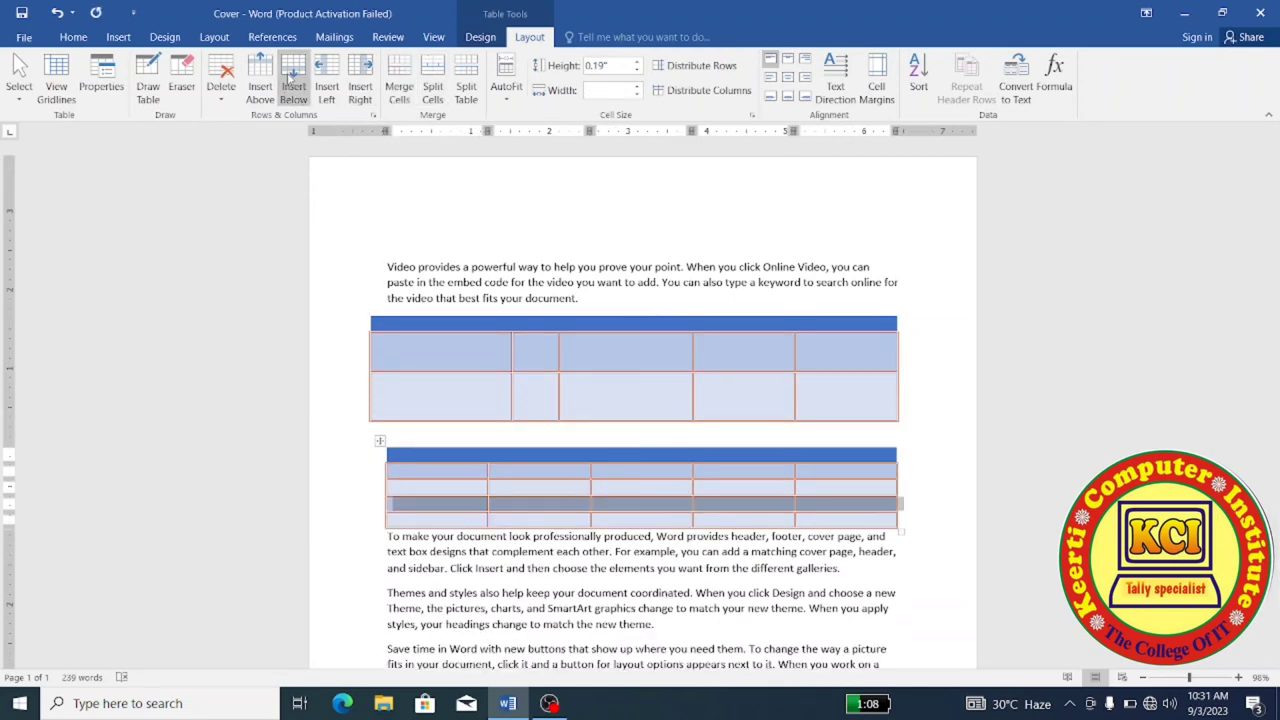
pyautogui.click(290, 80)
pyautogui.click(290, 80)
pyautogui.click(290, 80)
pyautogui.click(418, 476)
pyautogui.write('Raj')
pyautogui.write('Amit')
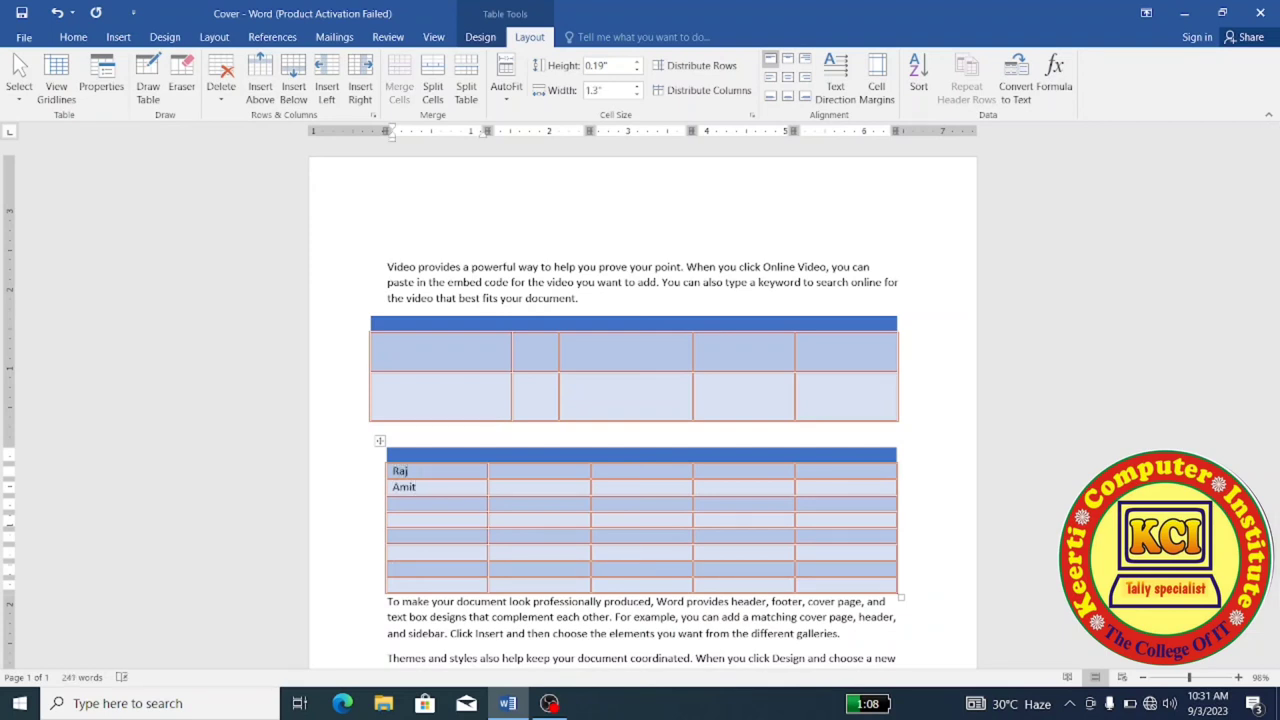
pyautogui.write('umi')
pyautogui.write('t')
pyautogui.write('inesh')
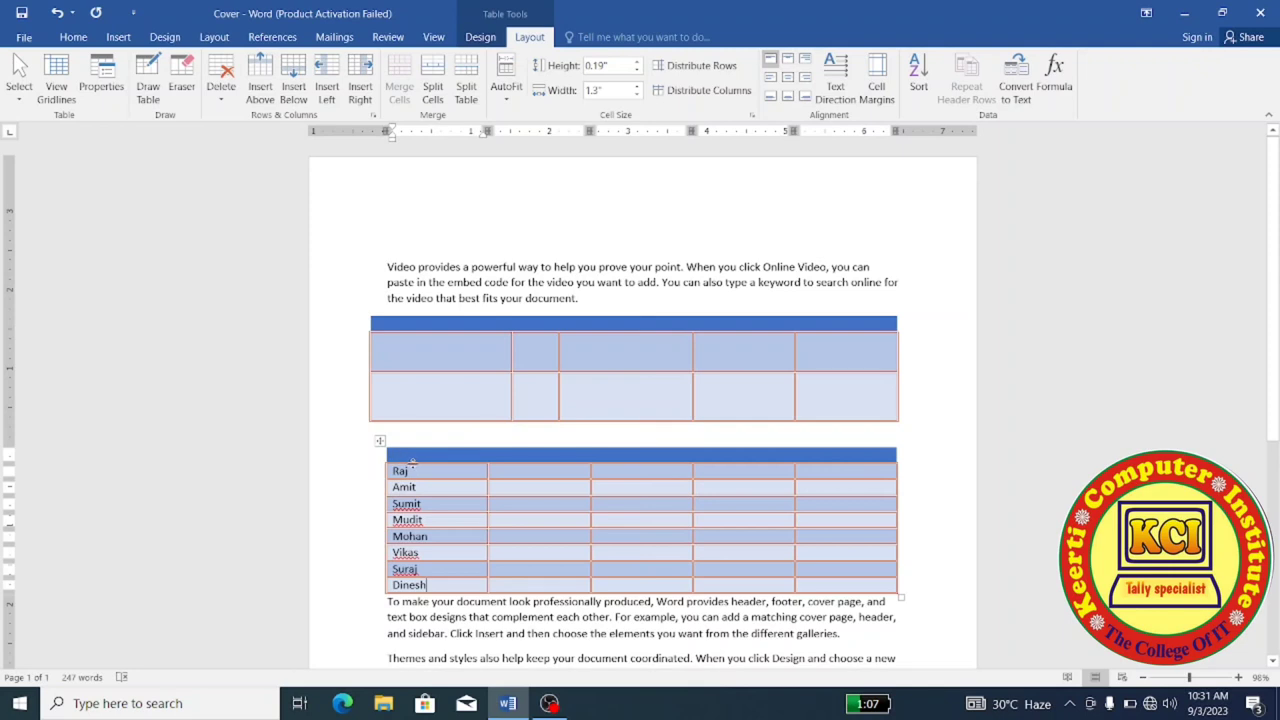
pyautogui.moveTo(398, 471); pyautogui.dragTo(416, 588)
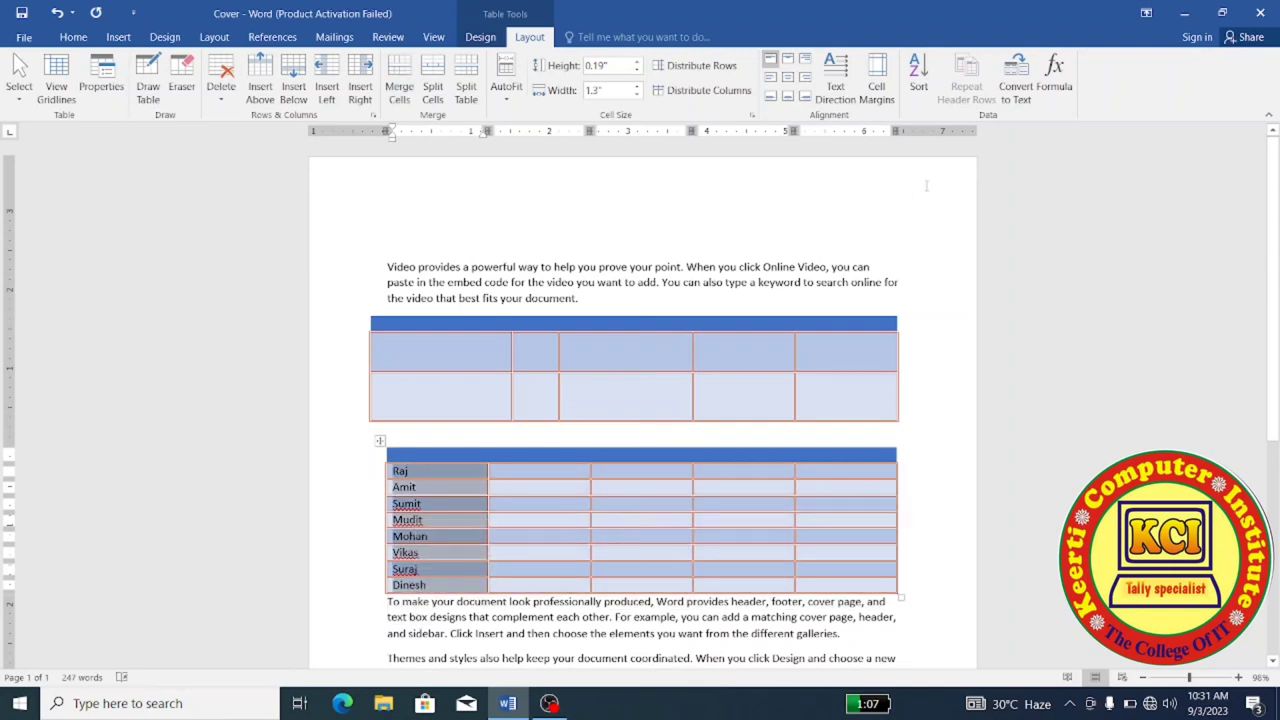
# Step: Sort the names table by Column 1 in ascending order
pyautogui.click(922, 91)
pyautogui.moveTo(651, 199); pyautogui.dragTo(1034, 189)
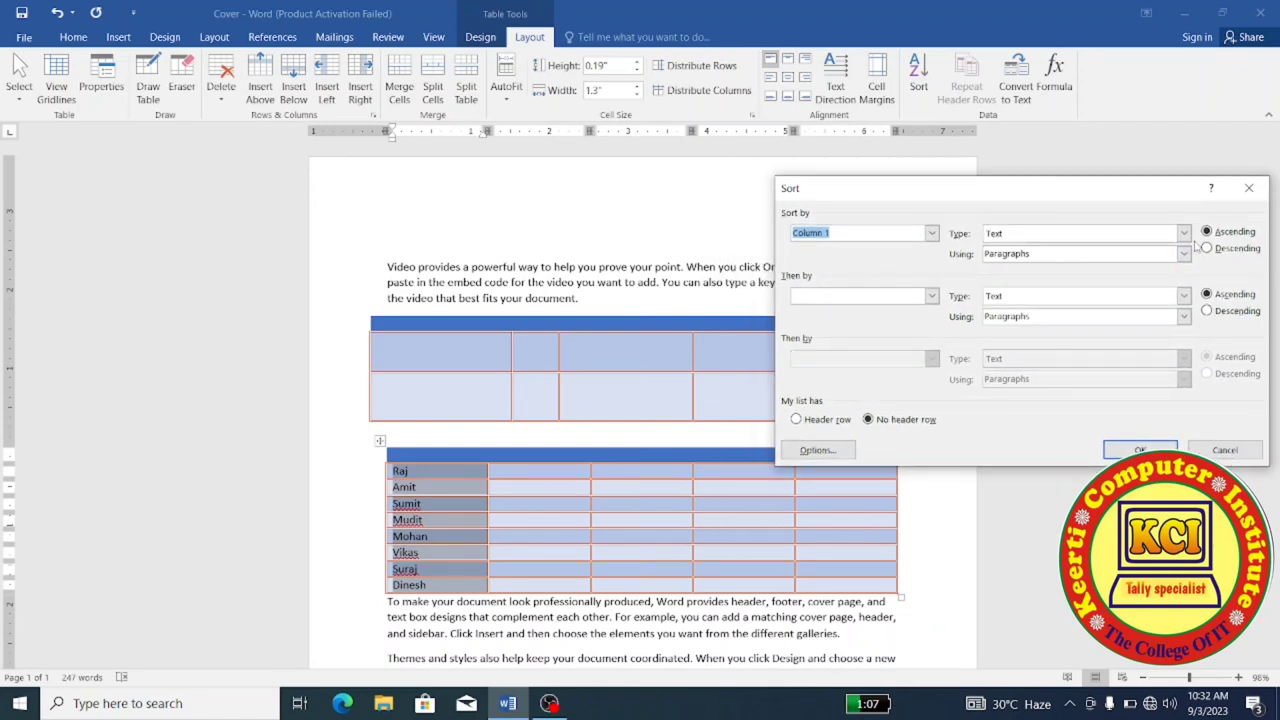
pyautogui.click(931, 235)
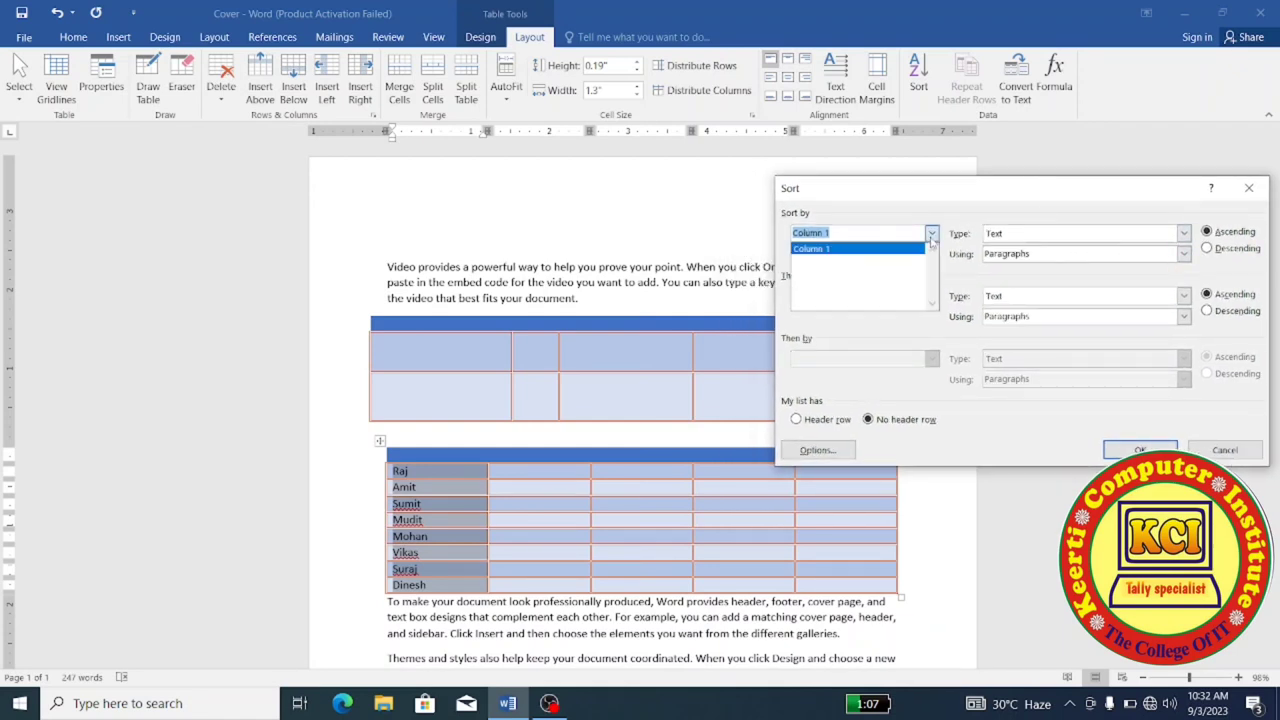
pyautogui.click(896, 232)
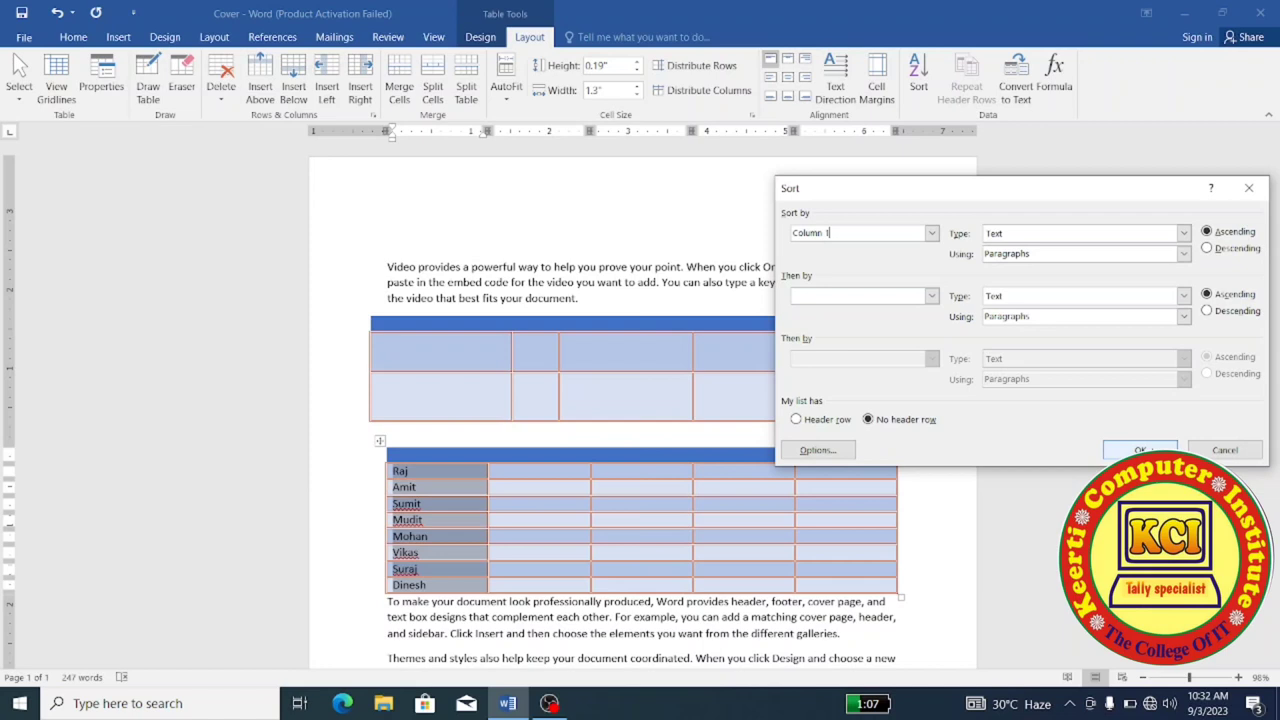
pyautogui.click(1141, 449)
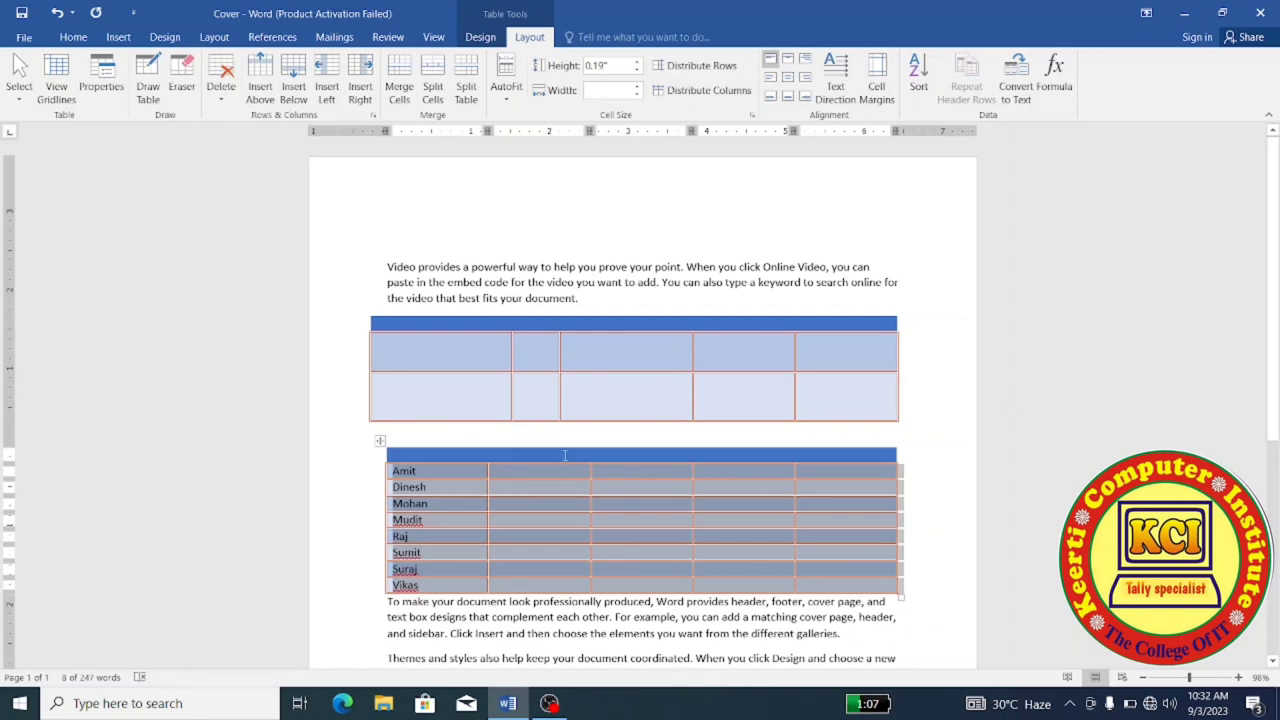
# Step: Re-sort the names by Column 1 in descending order, with the Then by sort also descending
pyautogui.click(918, 75)
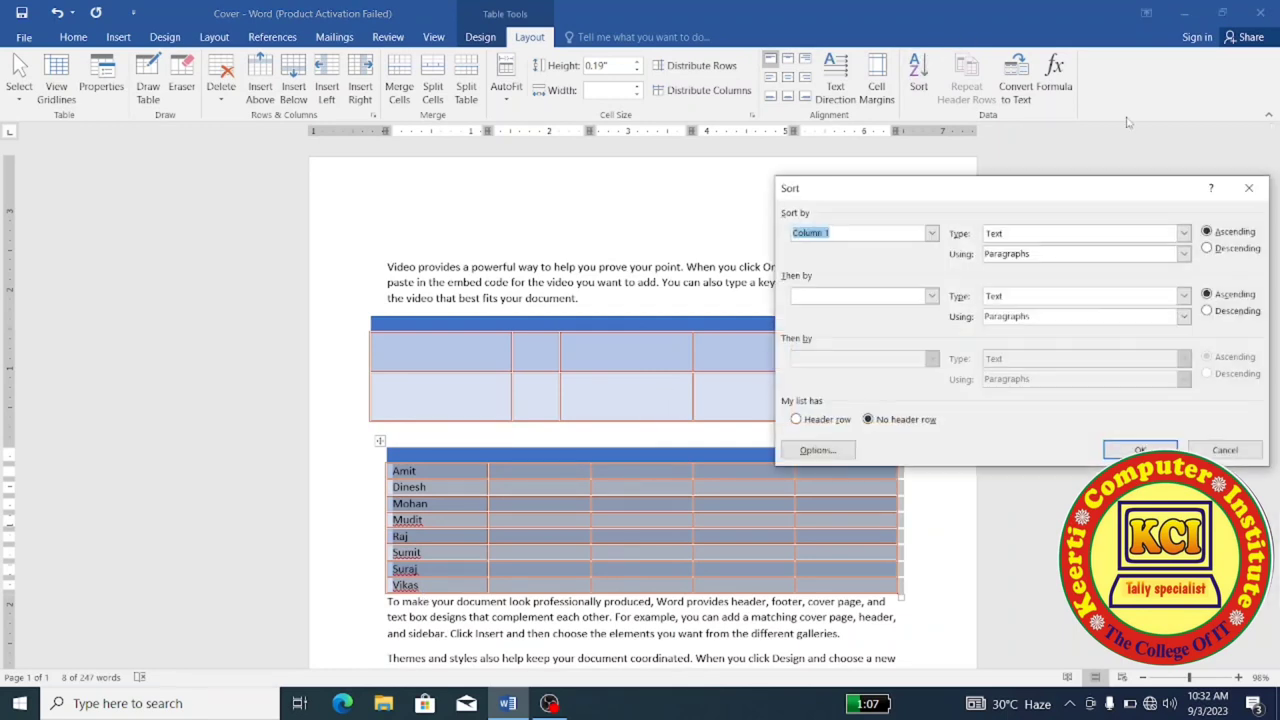
pyautogui.click(1208, 248)
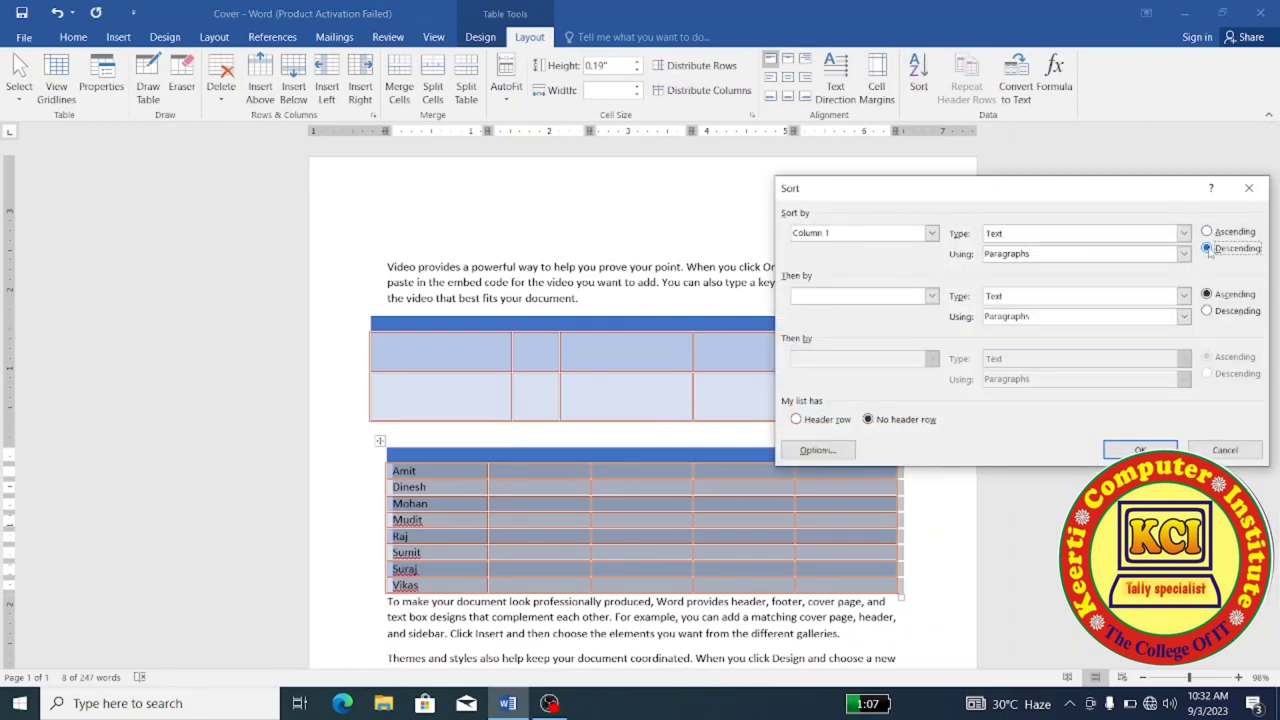
pyautogui.click(1208, 311)
pyautogui.click(1140, 450)
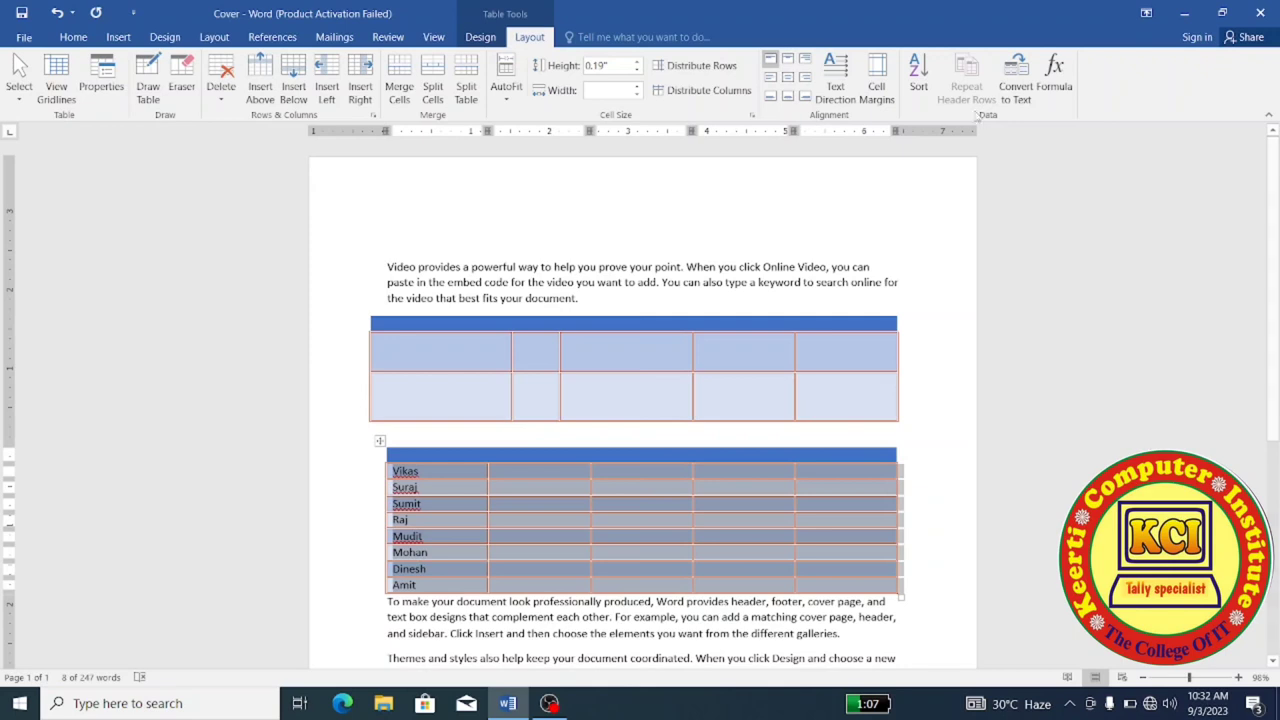
pyautogui.click(471, 456)
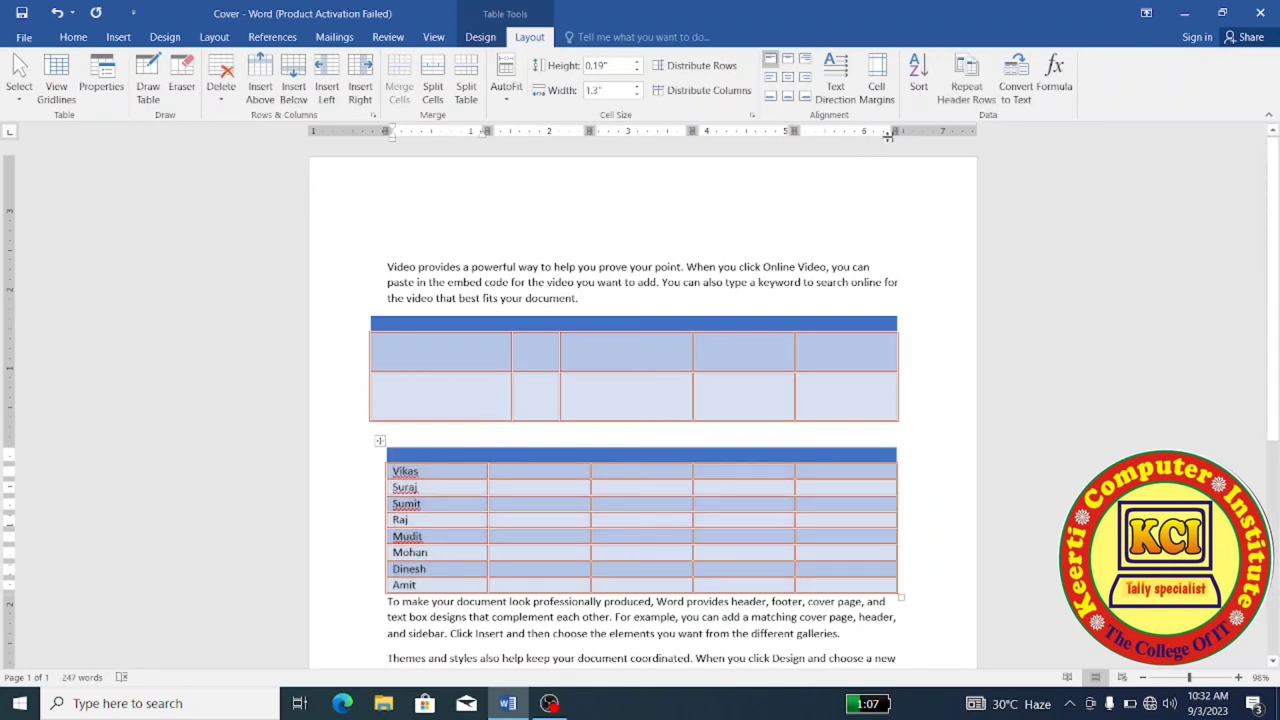
# Step: Make the header row repeat on every page and type a first name into the first table's header
pyautogui.click(966, 80)
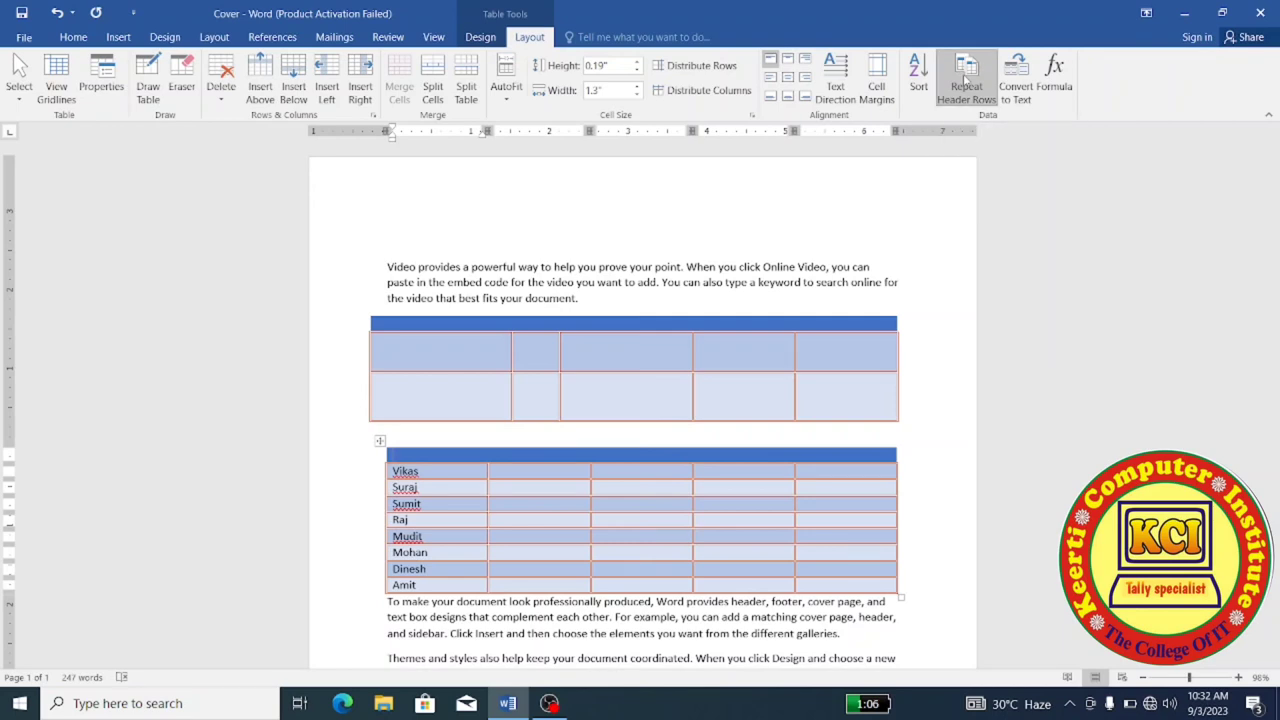
pyautogui.click(395, 322)
pyautogui.write('Raj')
# Step: Convert the names table to text separated by paragraph marks
pyautogui.click(380, 440)
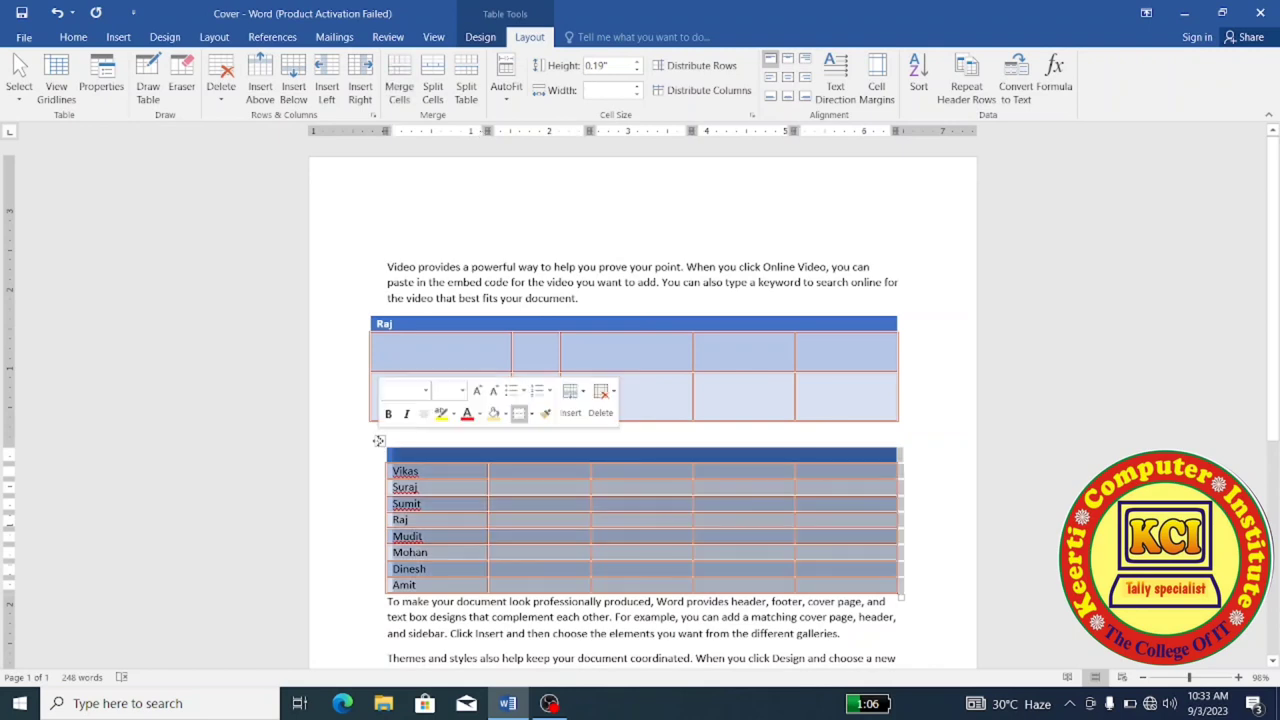
pyautogui.click(1020, 70)
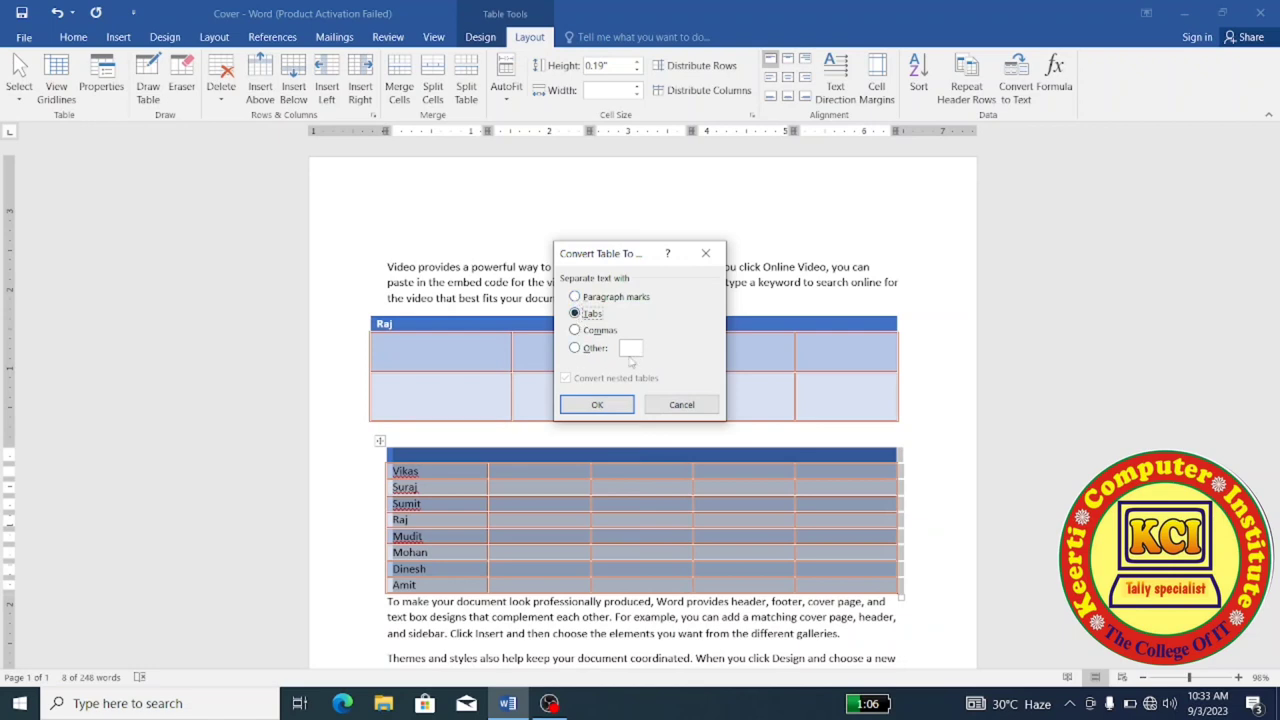
pyautogui.click(575, 297)
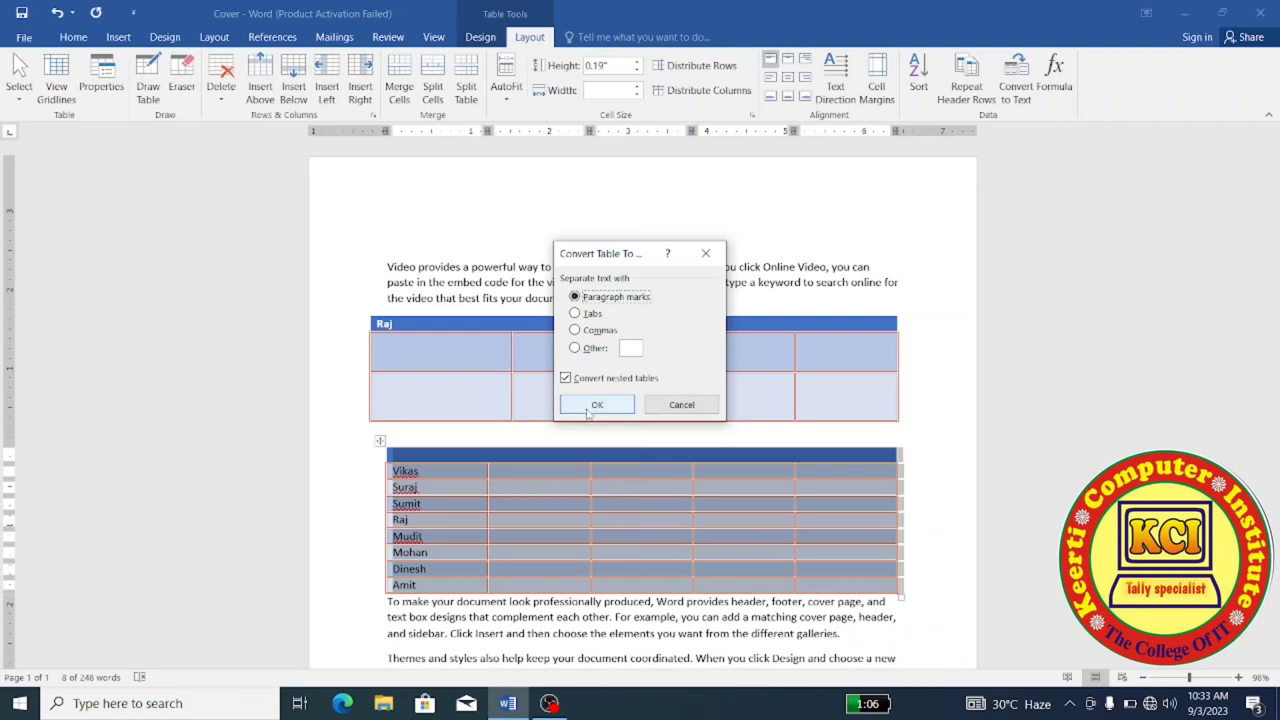
pyautogui.click(596, 405)
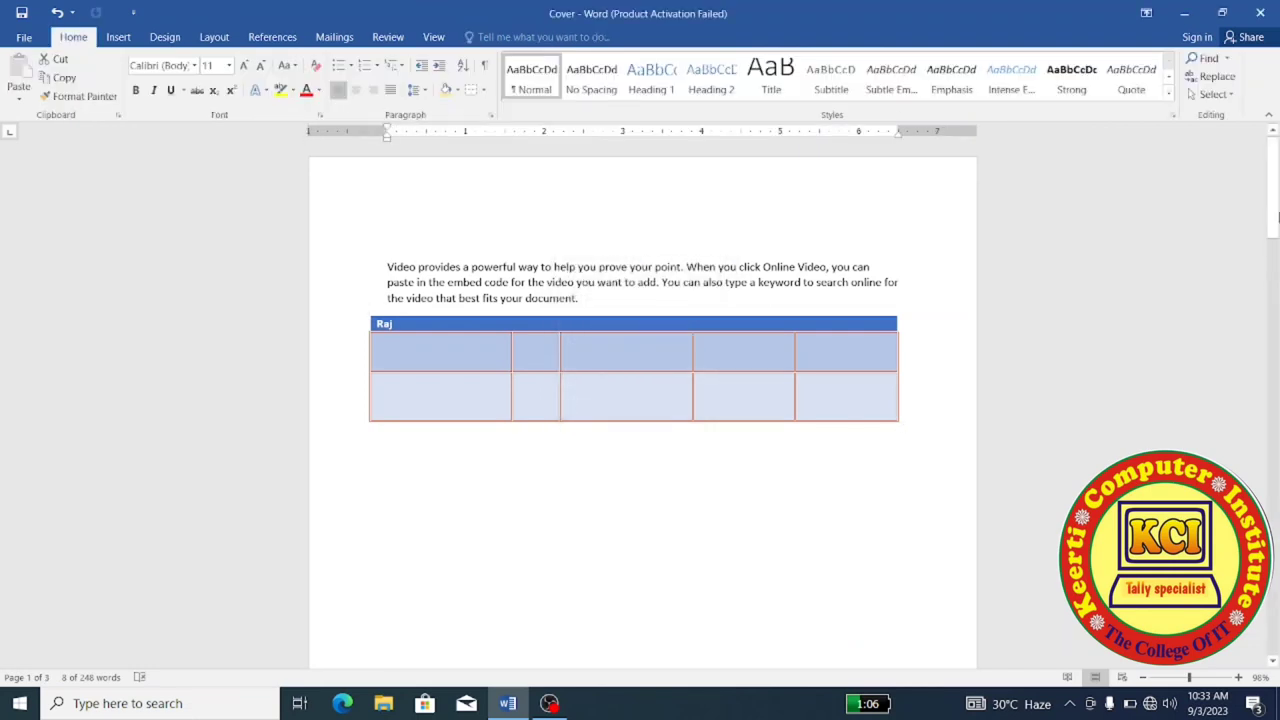
pyautogui.moveTo(1275, 215)
pyautogui.mouseDown()
pyautogui.moveTo(1275, 493)
pyautogui.moveTo(1273, 325)
pyautogui.moveTo(1277, 455)
pyautogui.moveTo(1272, 344)
pyautogui.mouseUp()
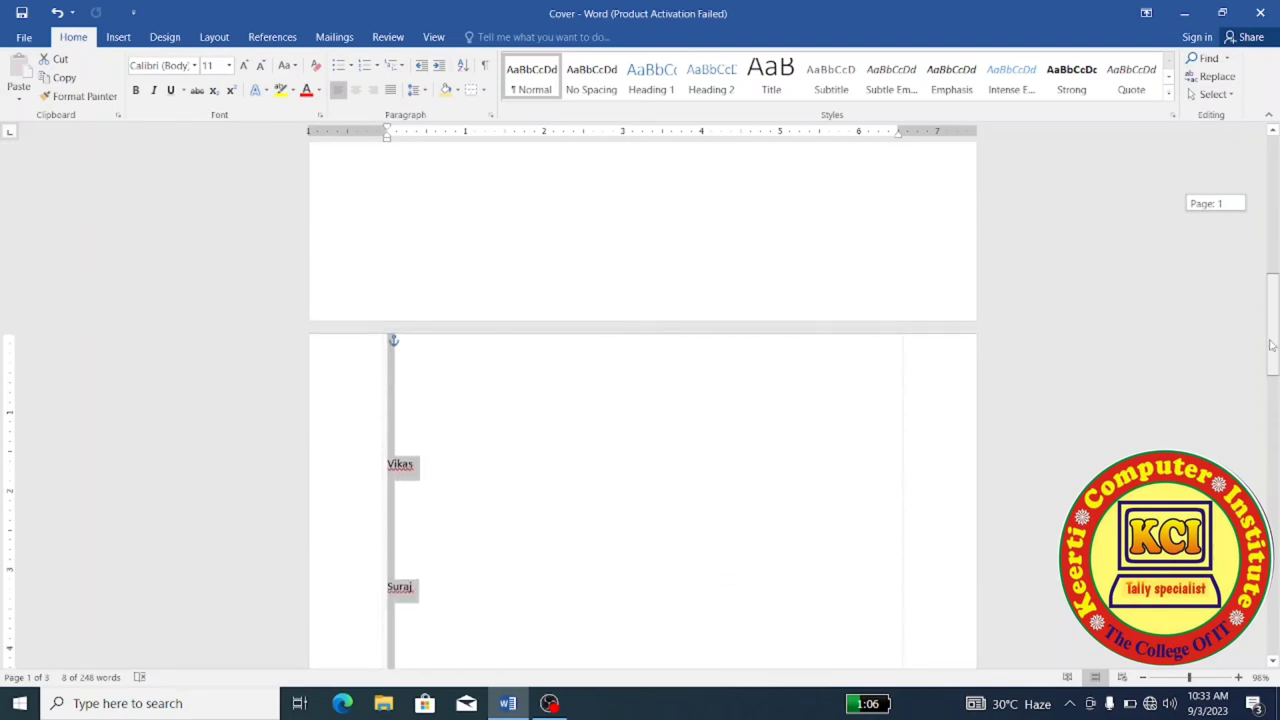
# Step: Undo the table-to-text conversion with Ctrl+Z so the names return to their table
pyautogui.click(960, 540)
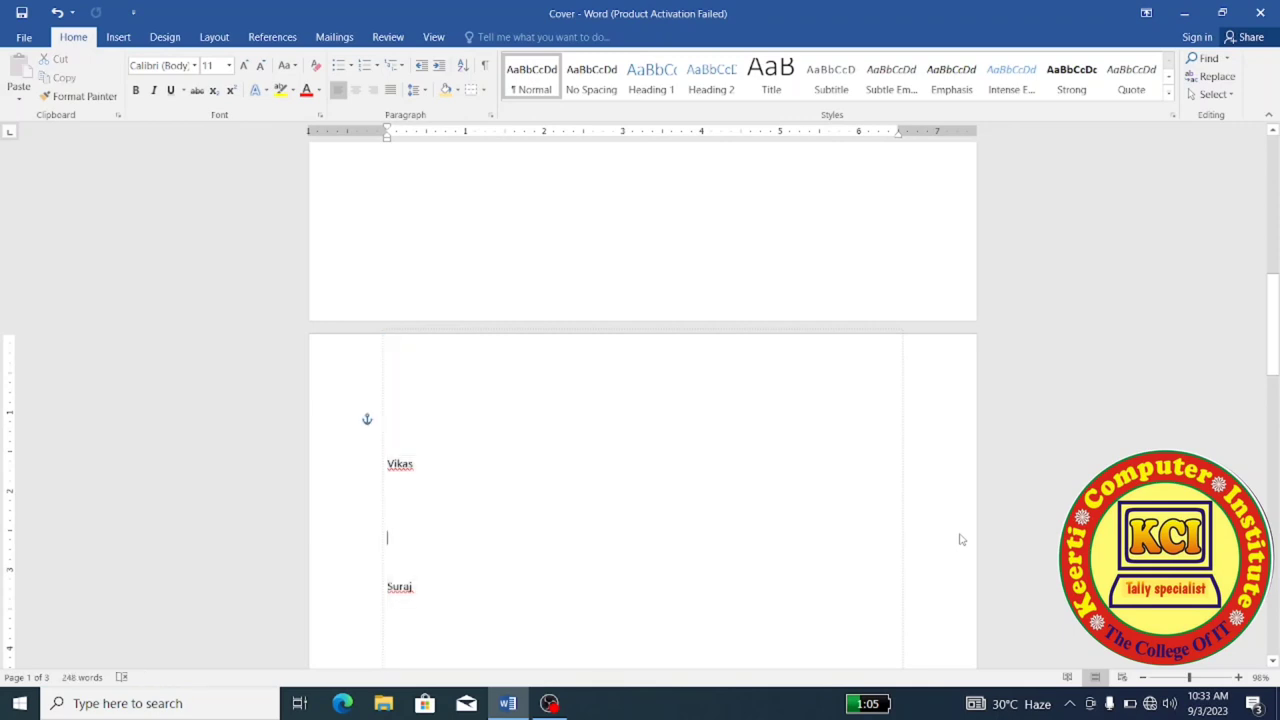
pyautogui.hotkey('ctrl', 'z')
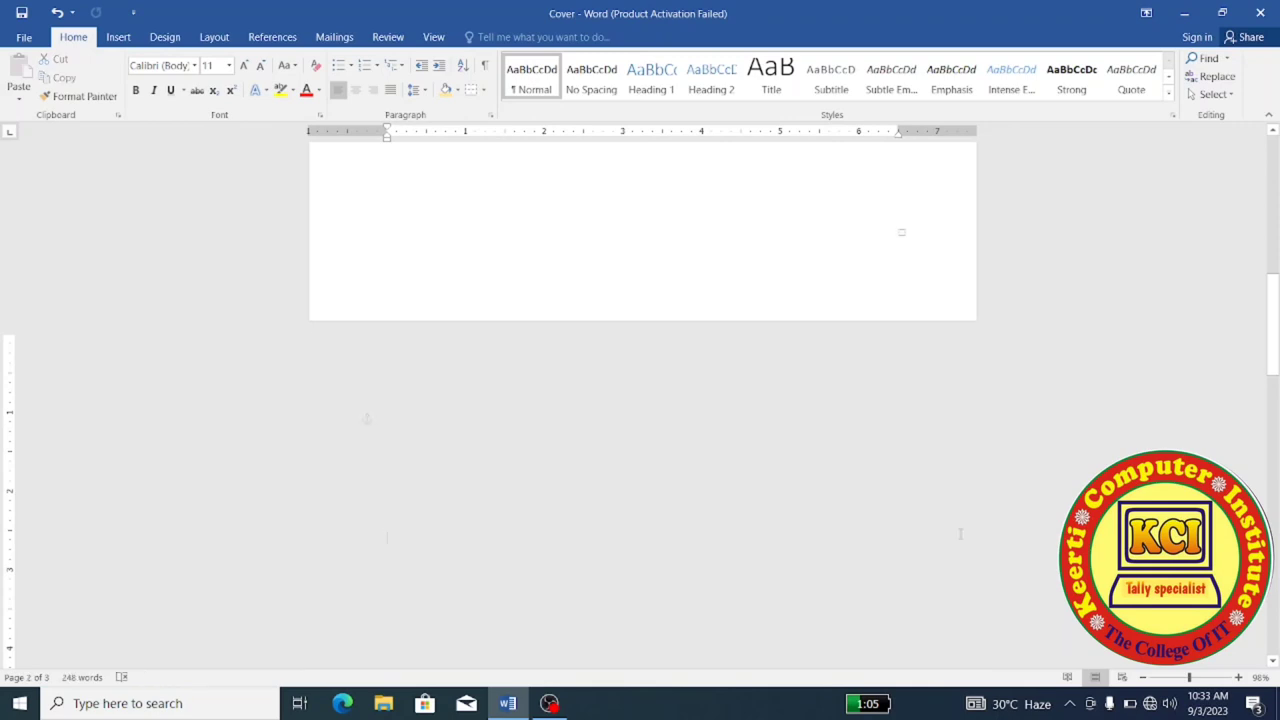
pyautogui.click(530, 37)
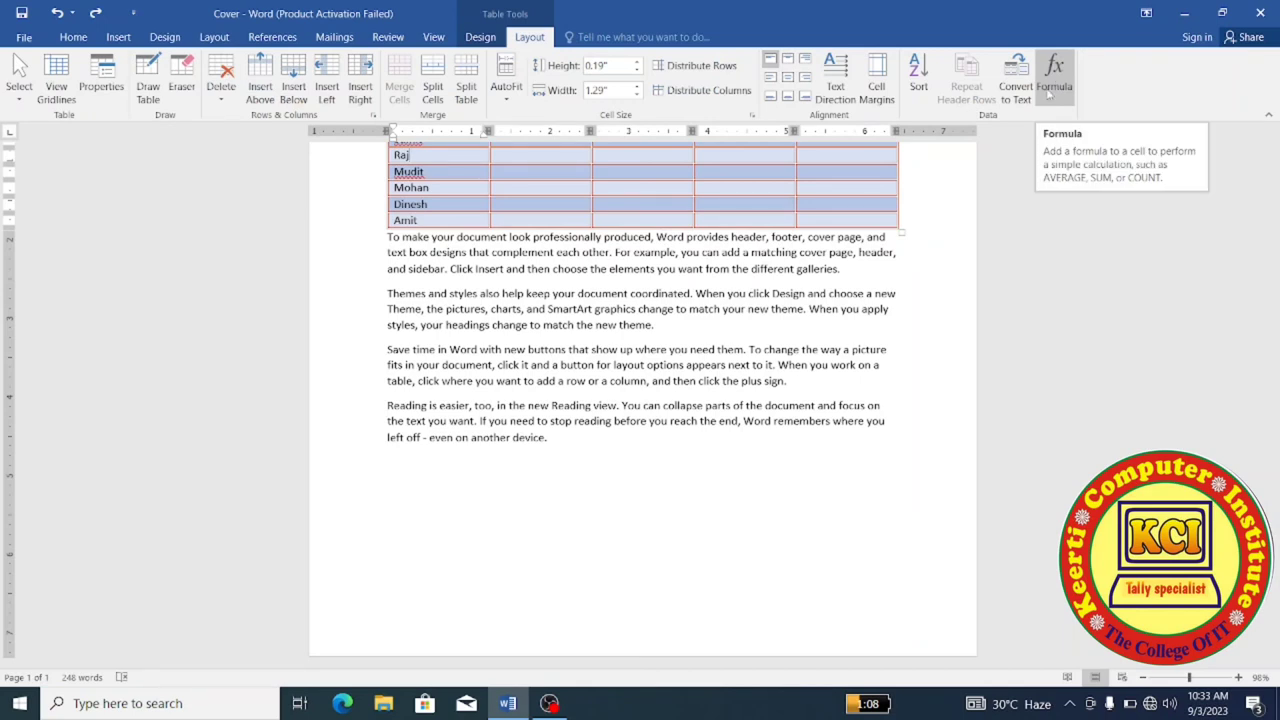
# Step: Enter 56, 67 and 87 in the top name's row and total them with =SUM(LEFT) to 210
pyautogui.click(1048, 92)
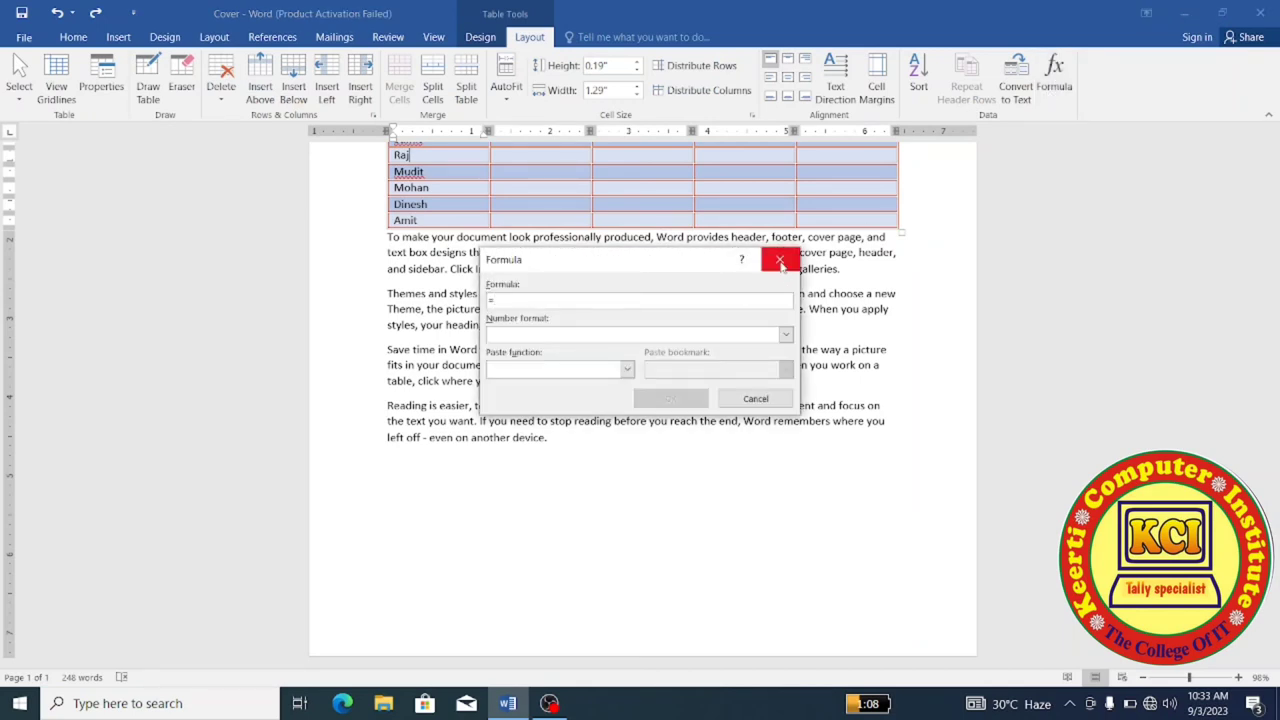
pyautogui.click(780, 261)
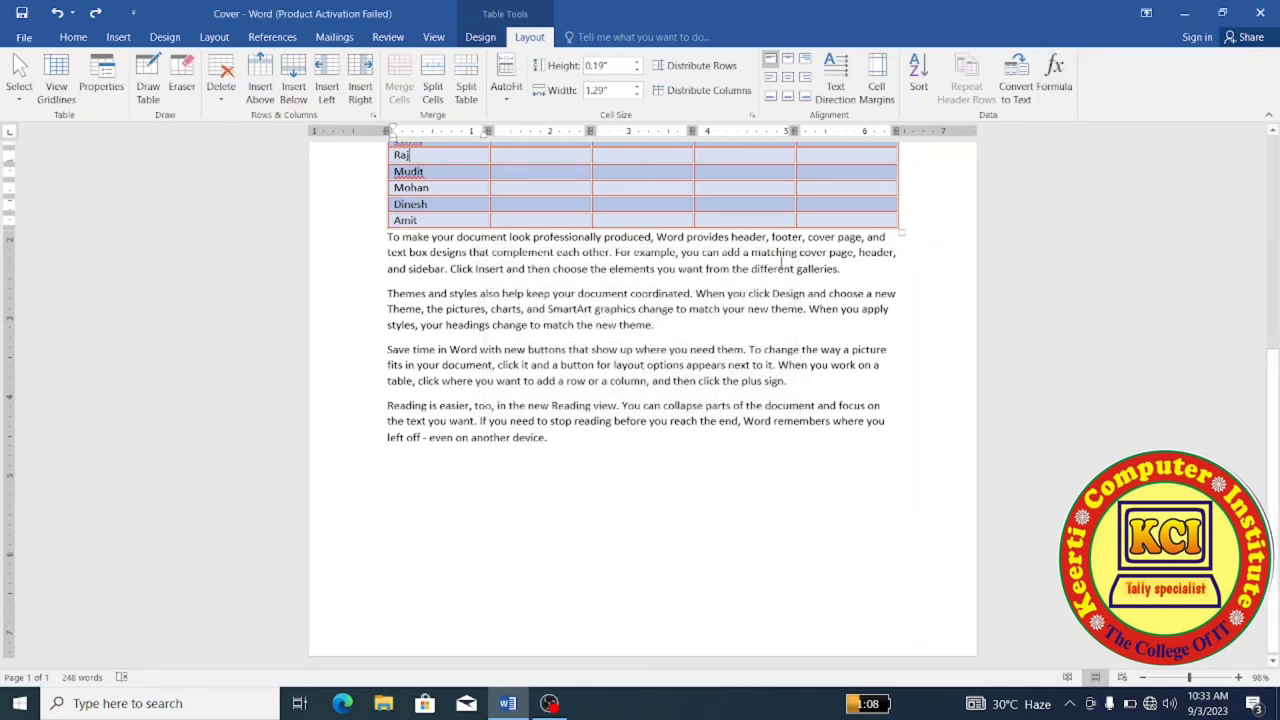
pyautogui.click(1273, 133)
pyautogui.click(1273, 133)
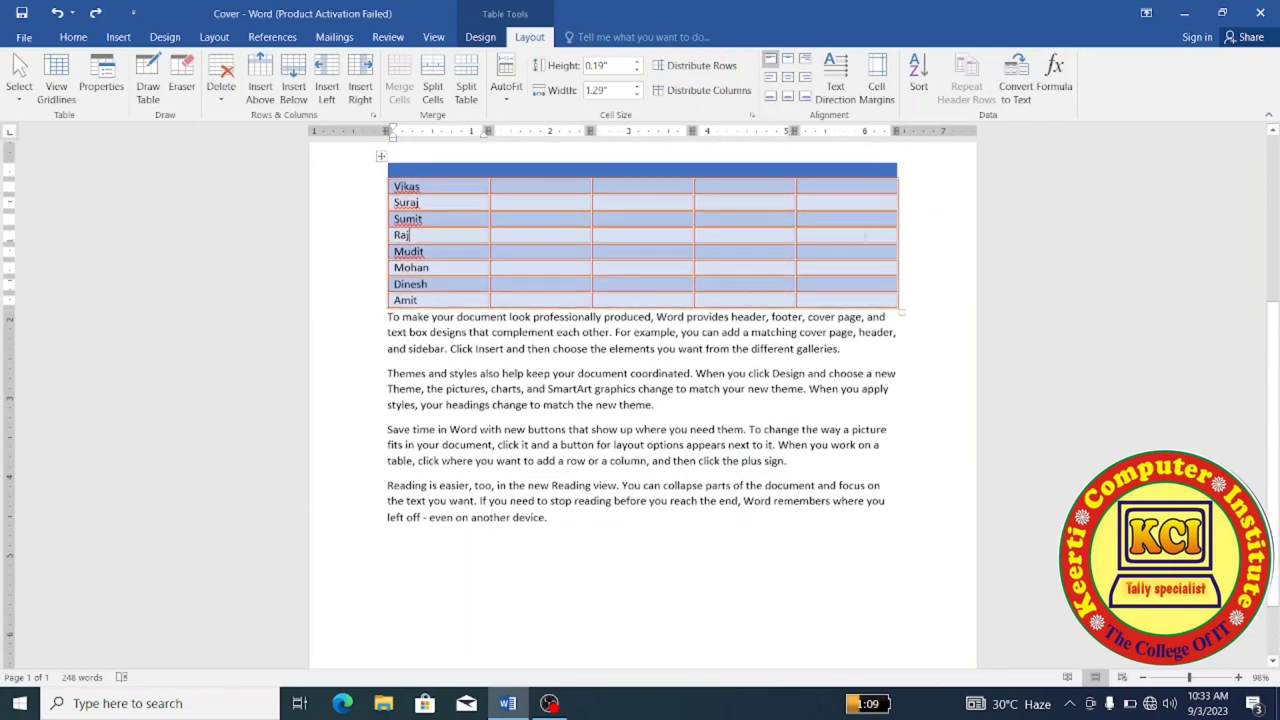
pyautogui.click(525, 190)
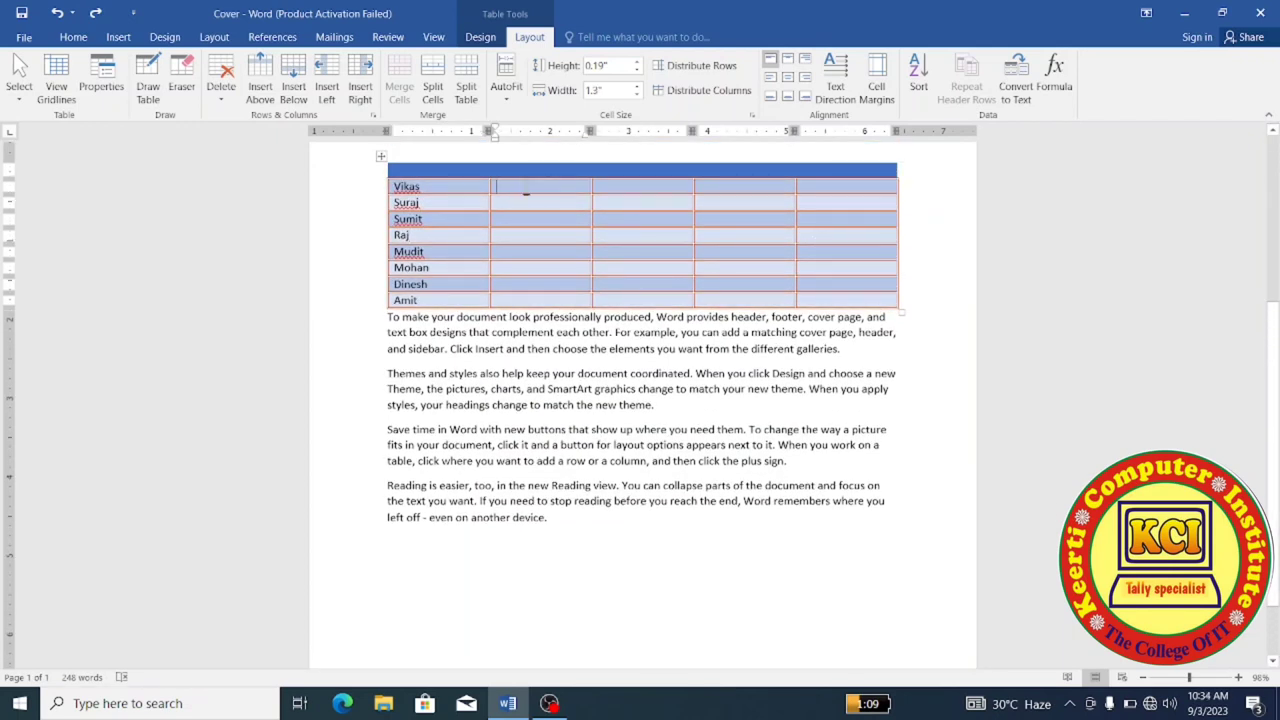
pyautogui.write('56.')
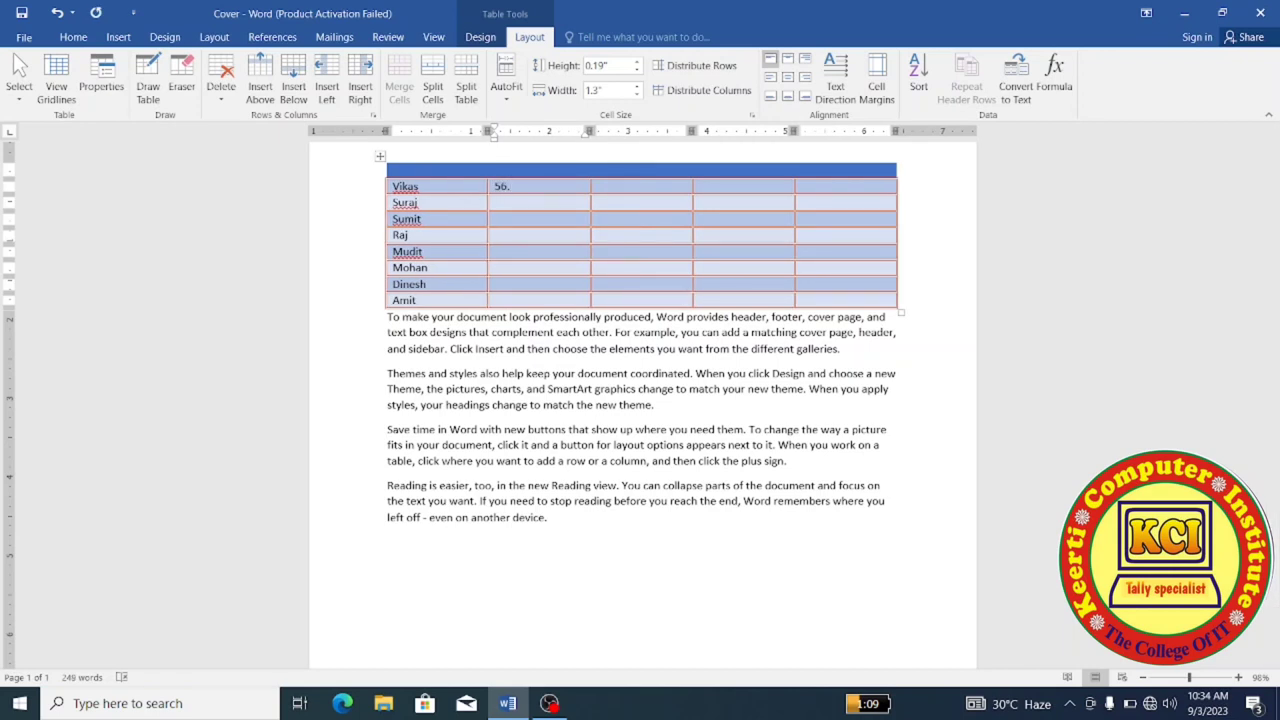
pyautogui.press('Tab')
pyautogui.write('67')
pyautogui.press('Tab')
pyautogui.write('87')
pyautogui.press('Tab')
pyautogui.click(1055, 75)
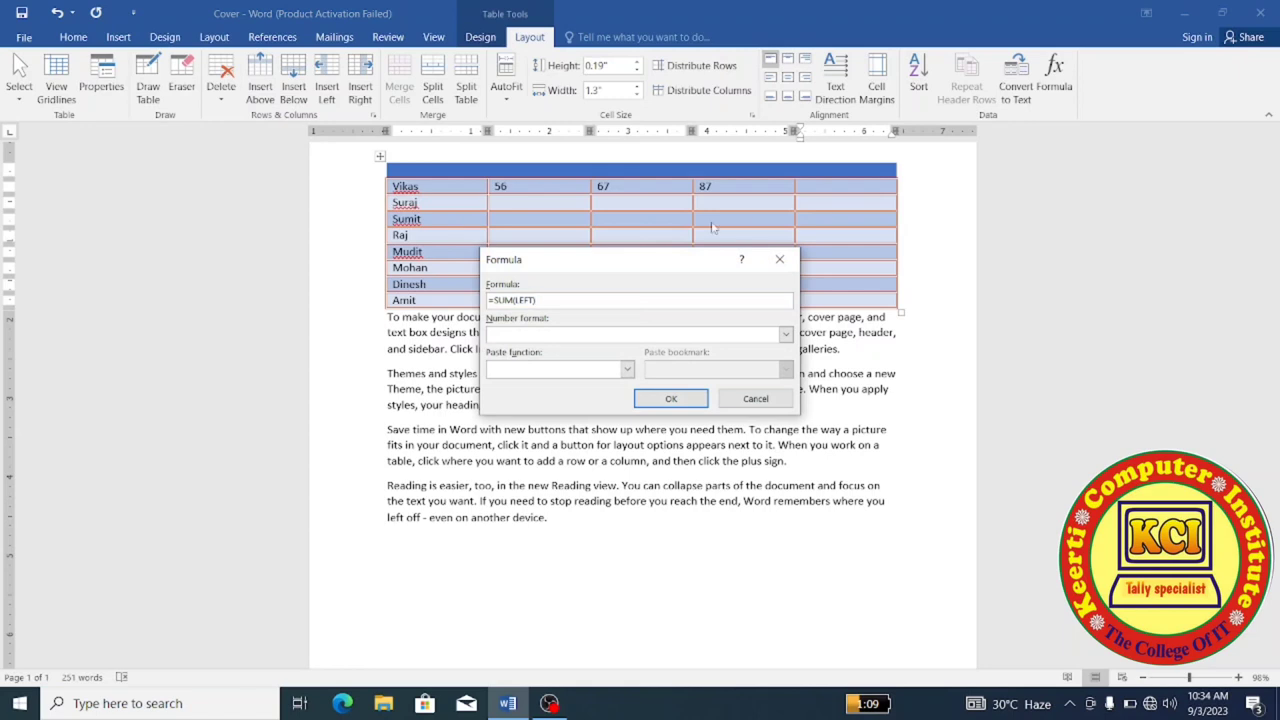
pyautogui.click(670, 399)
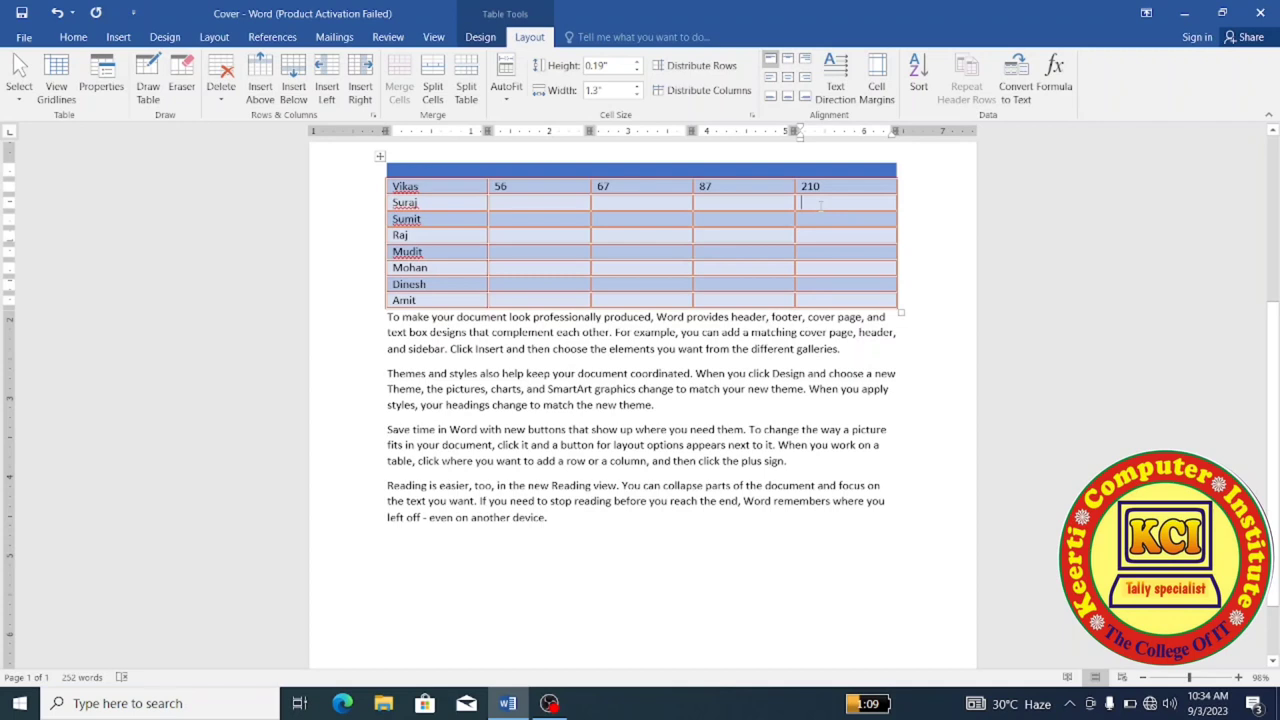
# Step: Type 345 as the next row's total, then sum the last column with =SUM(ABOVE), giving 2871
pyautogui.click(820, 205)
pyautogui.write('345')
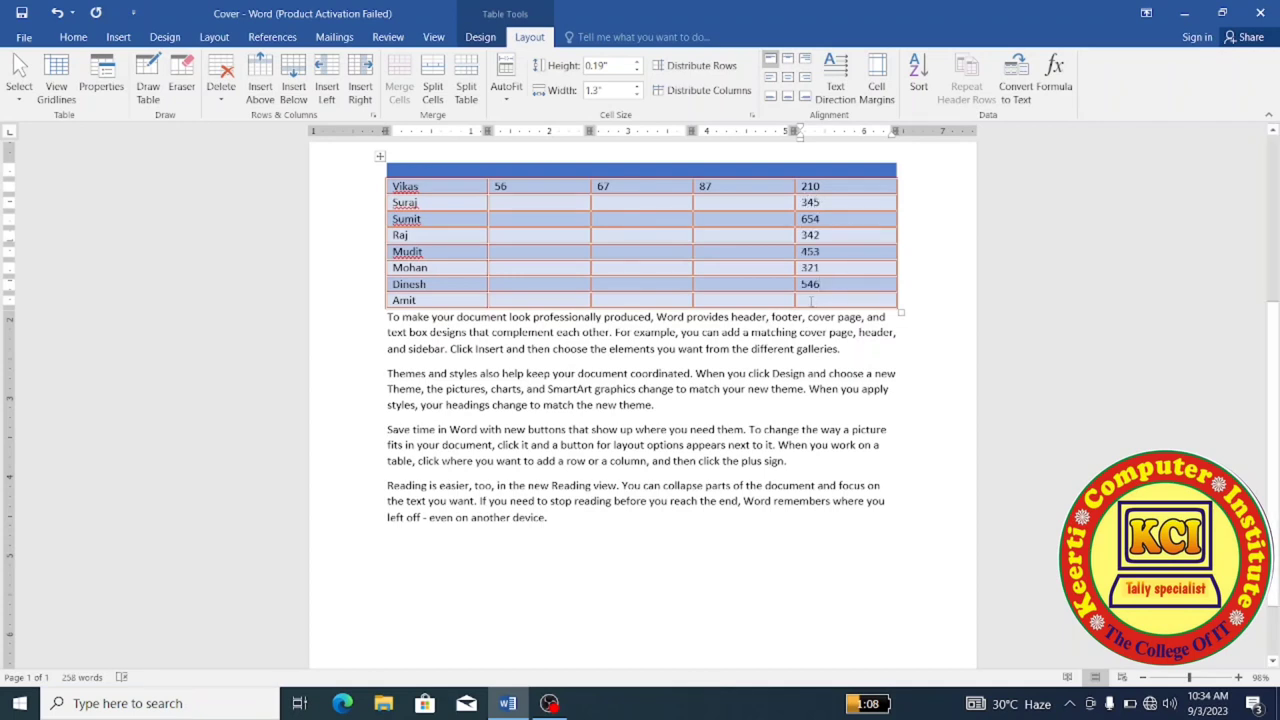
pyautogui.click(1052, 86)
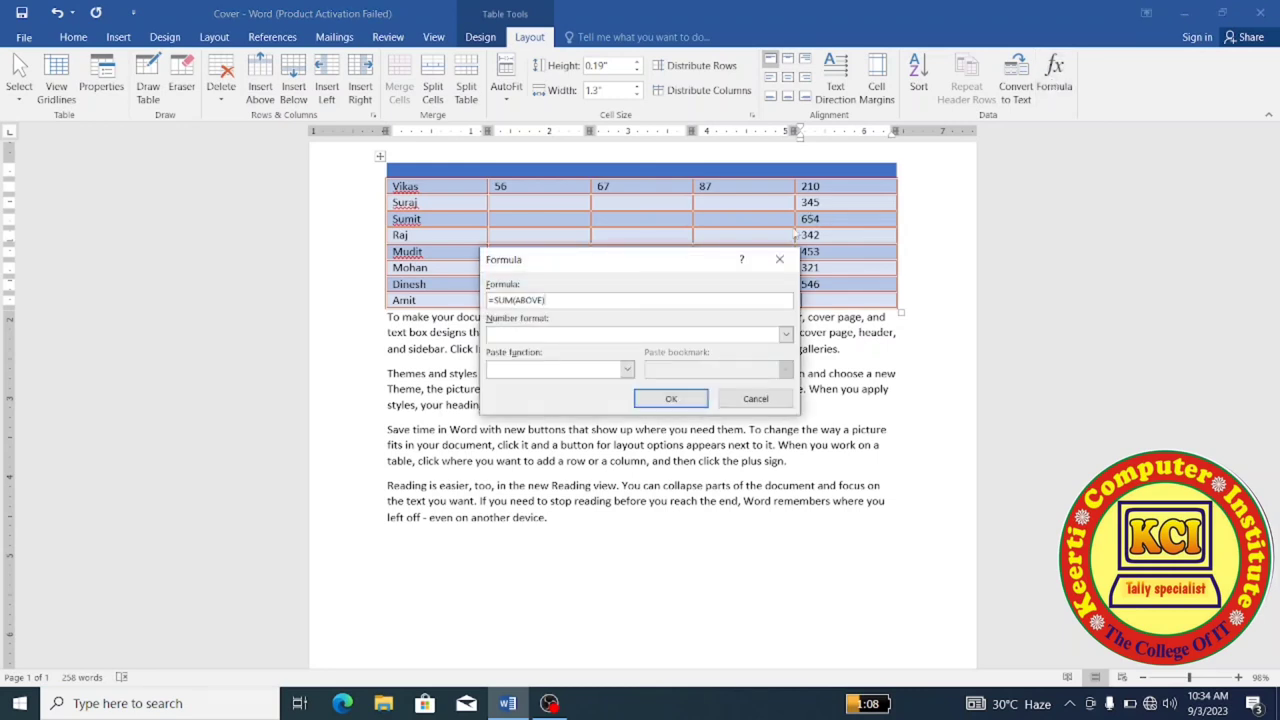
pyautogui.click(673, 401)
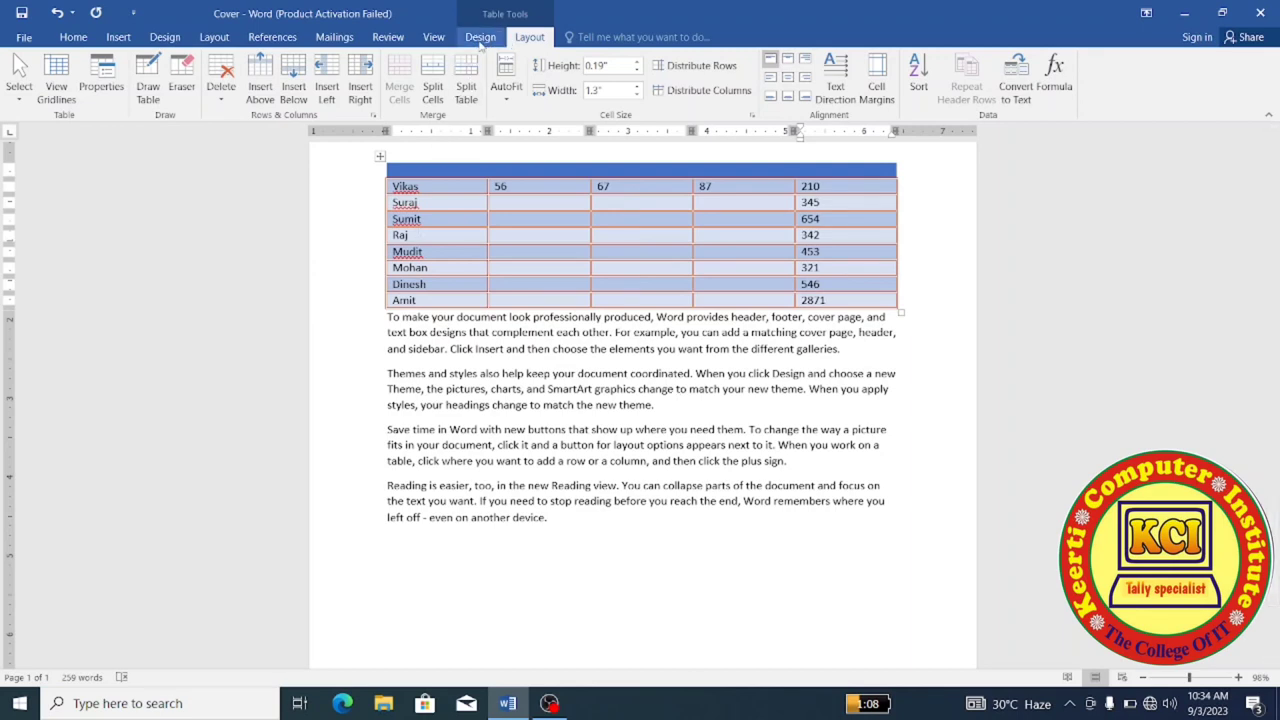
# Step: Add a page break after the table and open Insert Table, showing 5 columns and 2 rows
pyautogui.click(127, 42)
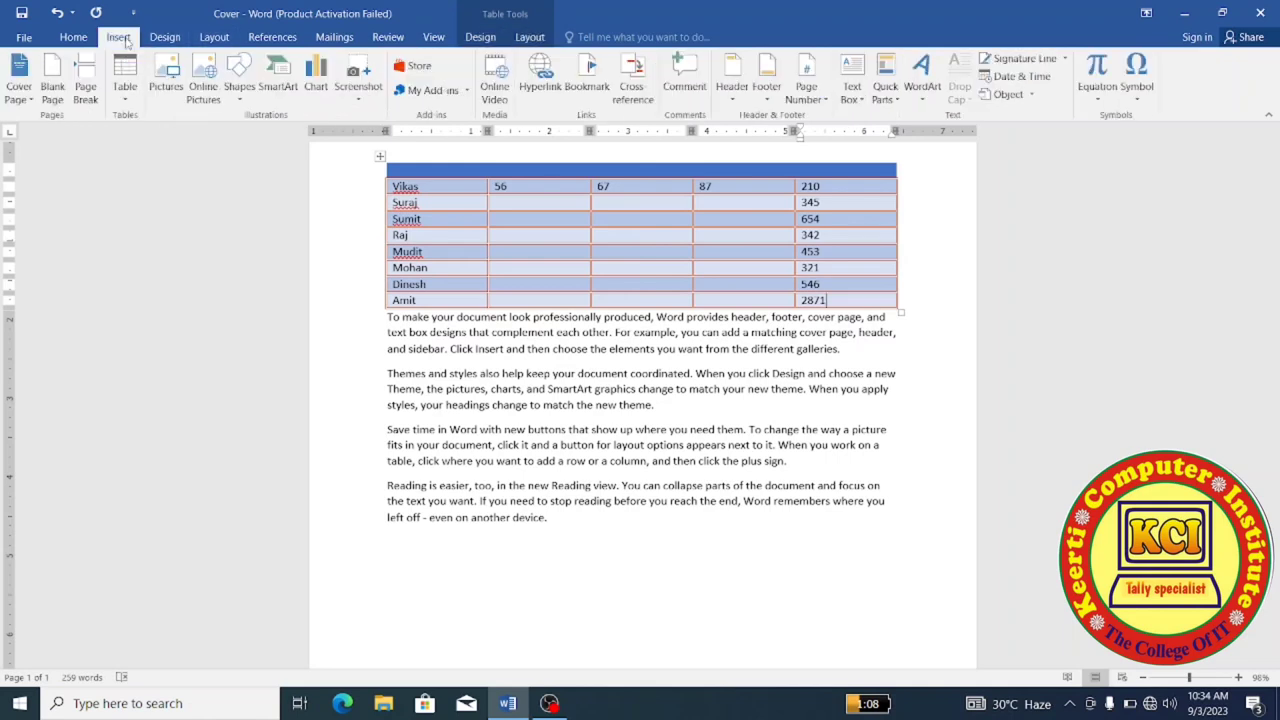
pyautogui.click(128, 105)
pyautogui.hotkey('ctrl', 'Return')
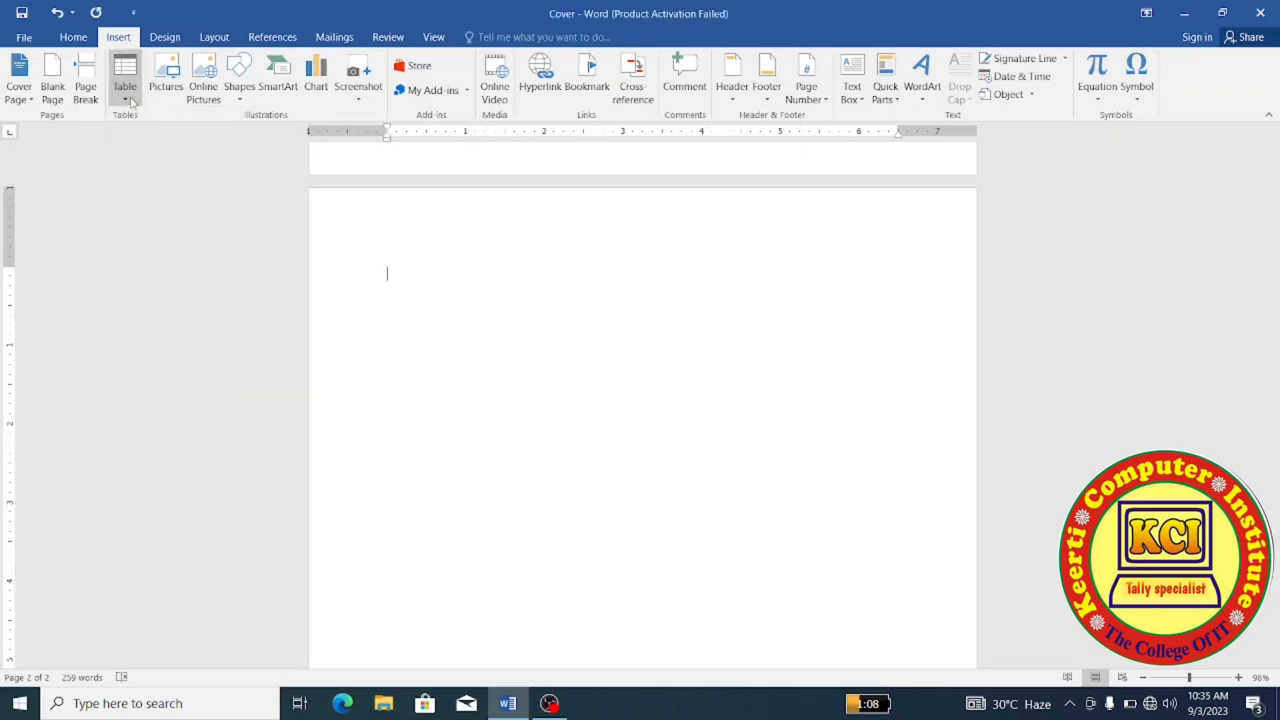
pyautogui.click(131, 103)
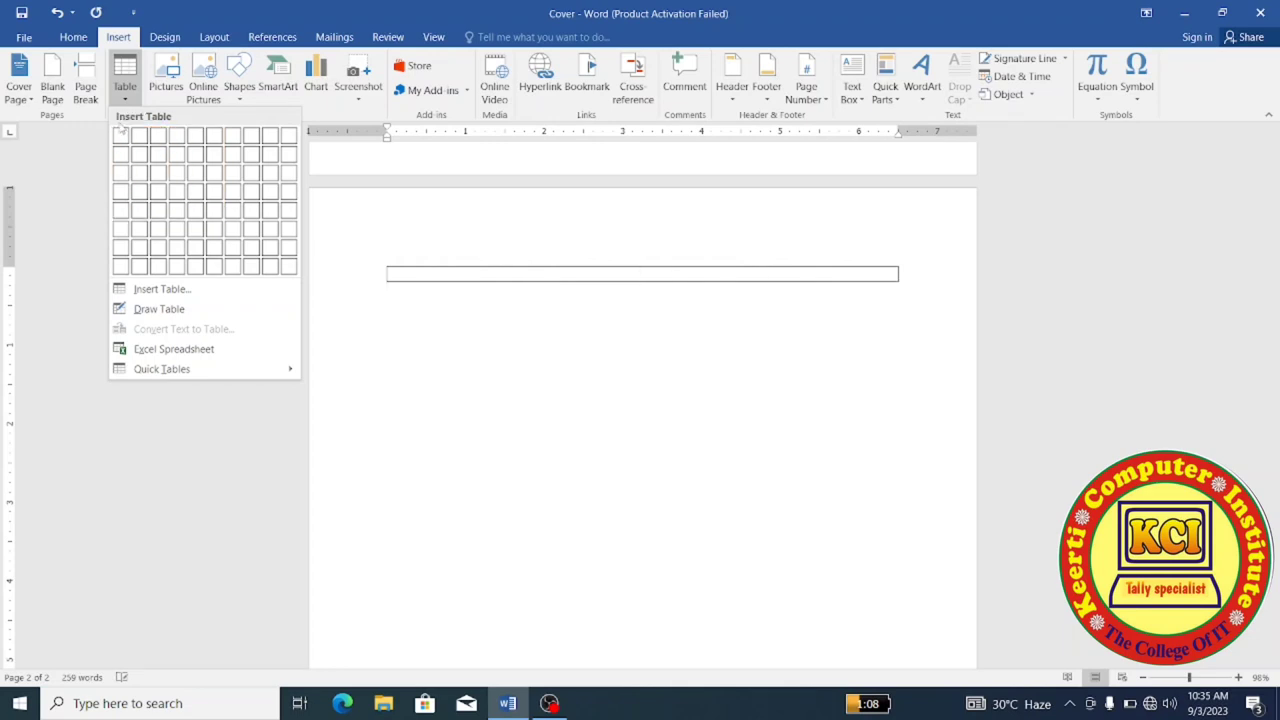
pyautogui.click(164, 290)
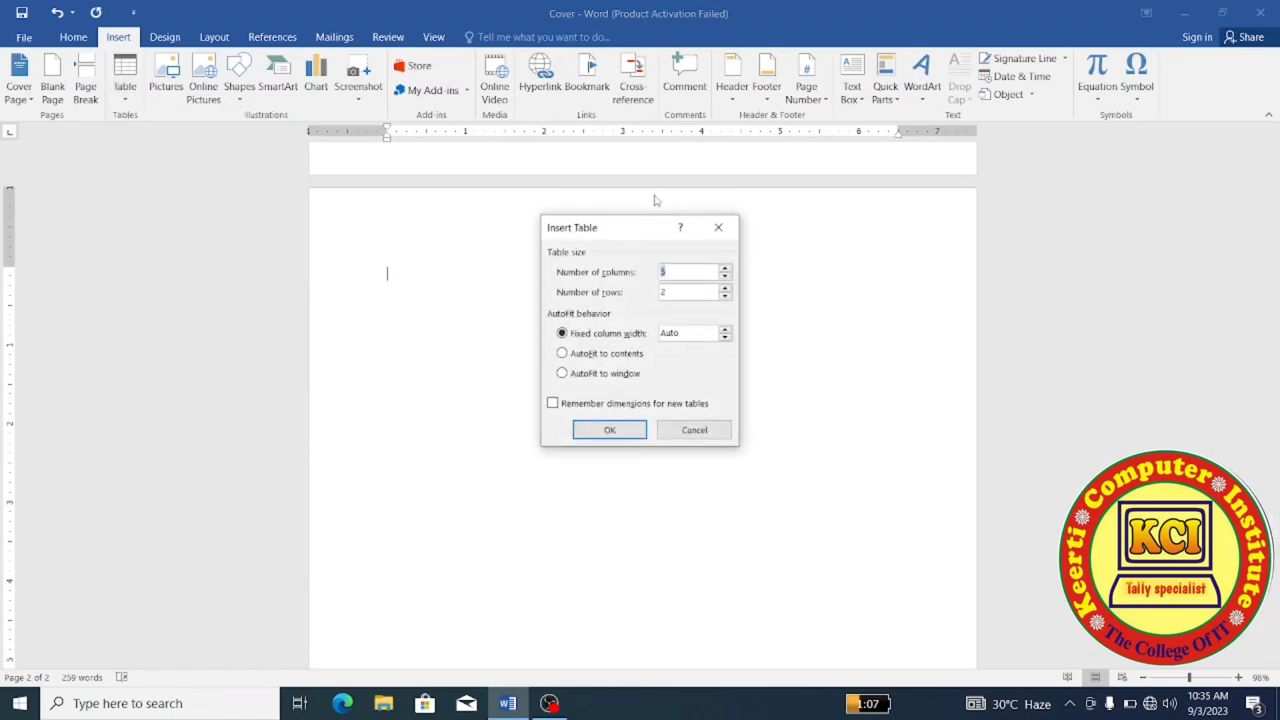
pyautogui.moveTo(649, 230); pyautogui.dragTo(866, 170)
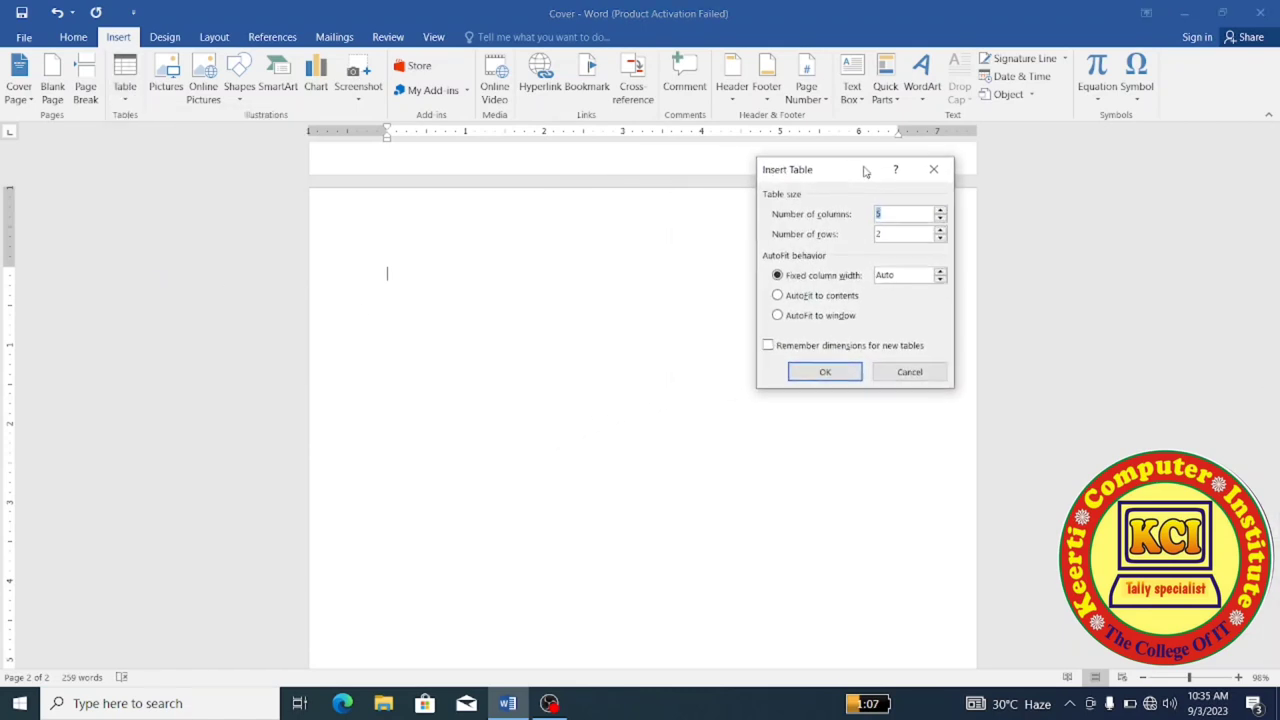
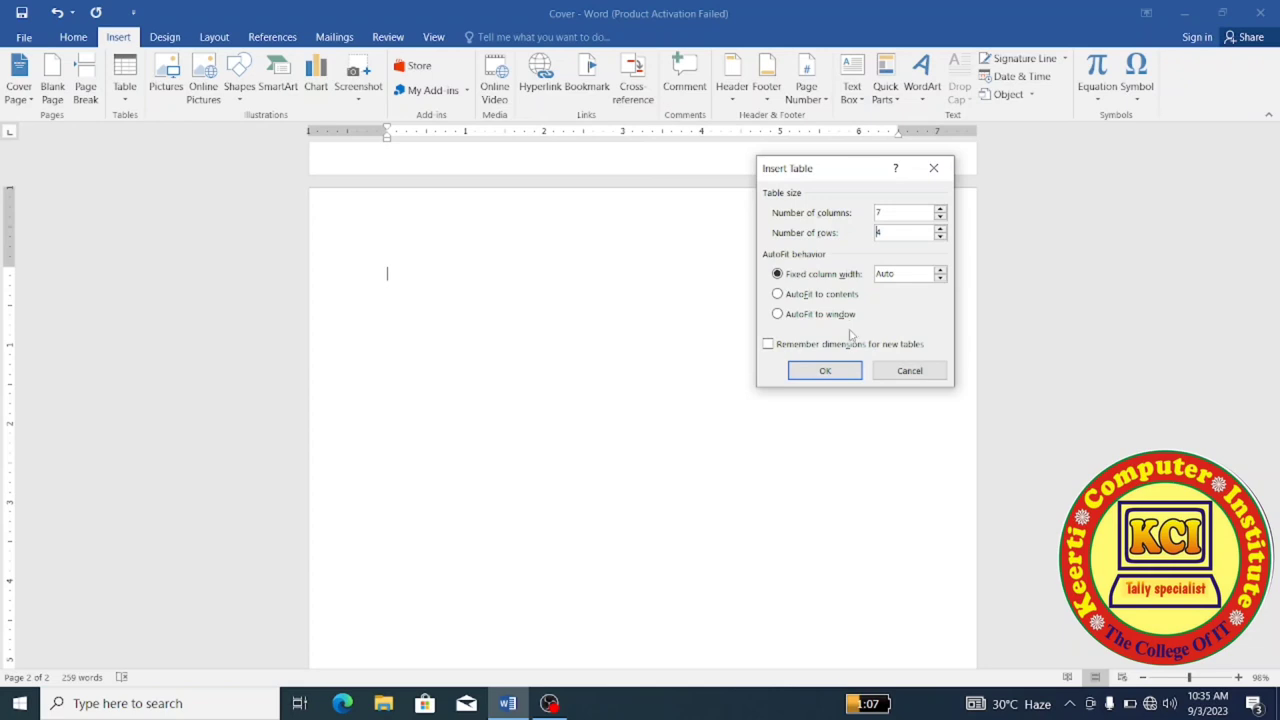
# Step: Insert an empty 7-column, 4-row table near the top of page 2
pyautogui.click(825, 371)
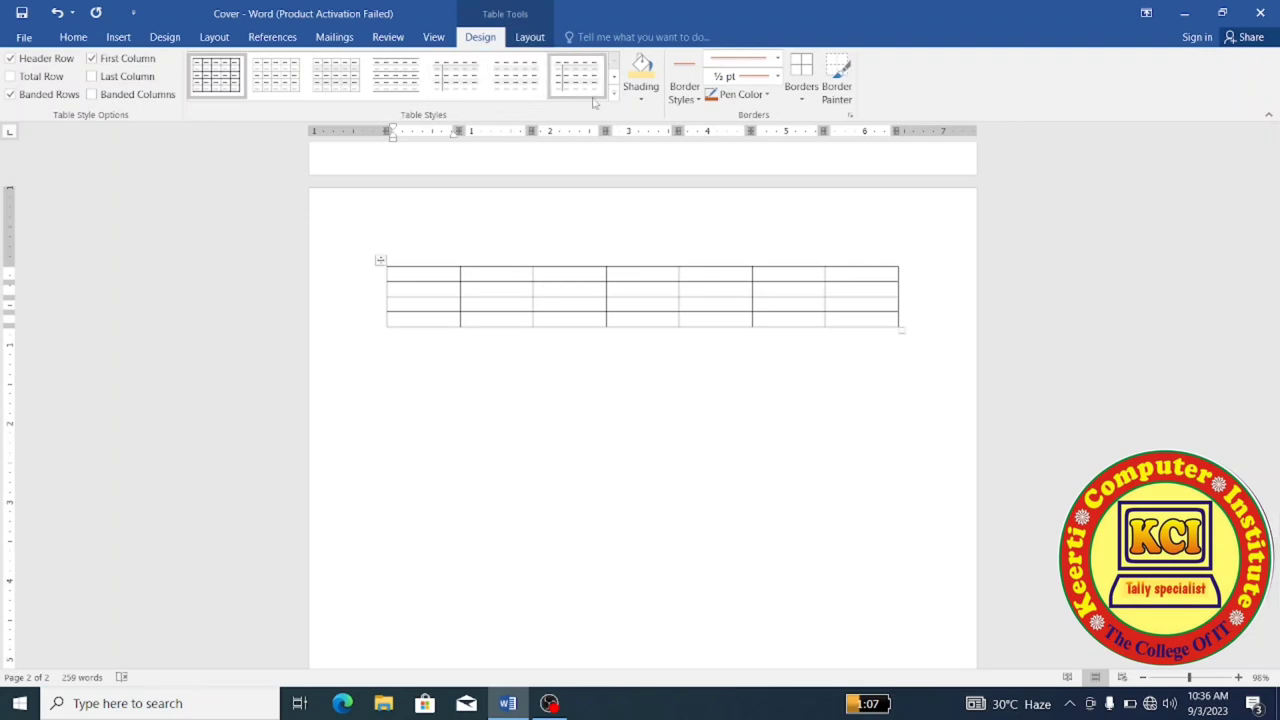
pyautogui.click(117, 40)
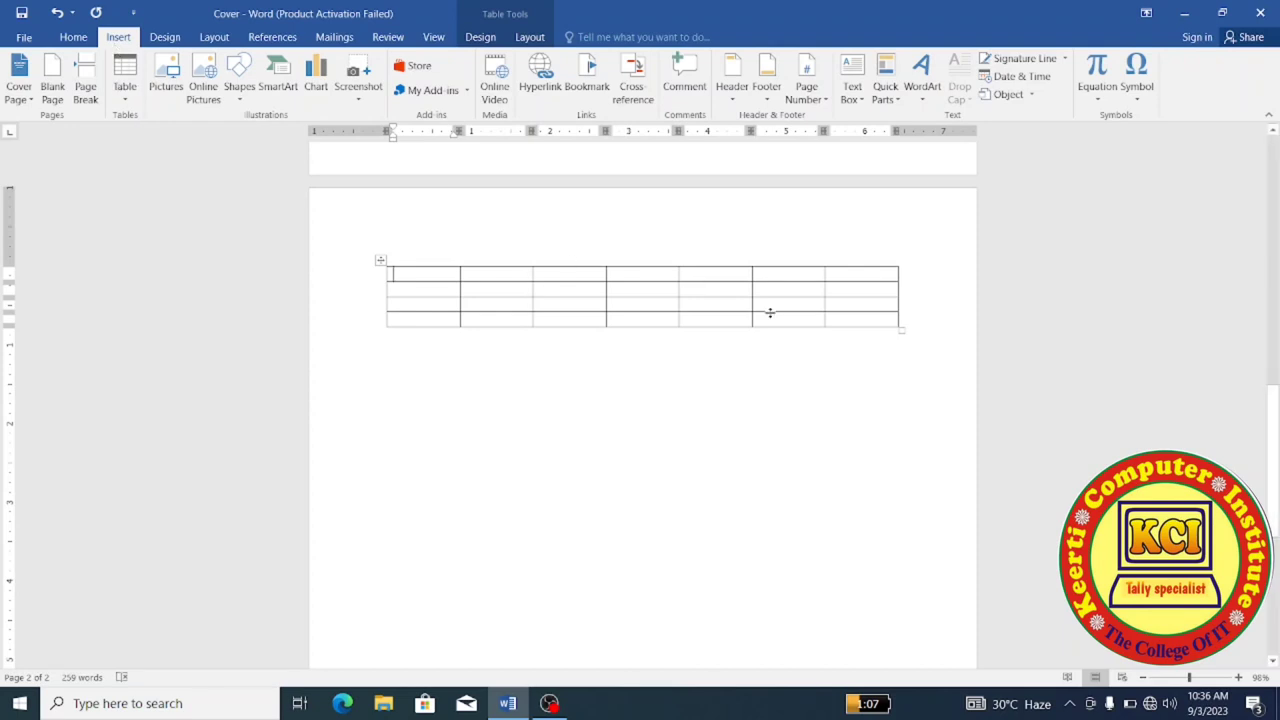
pyautogui.click(587, 398)
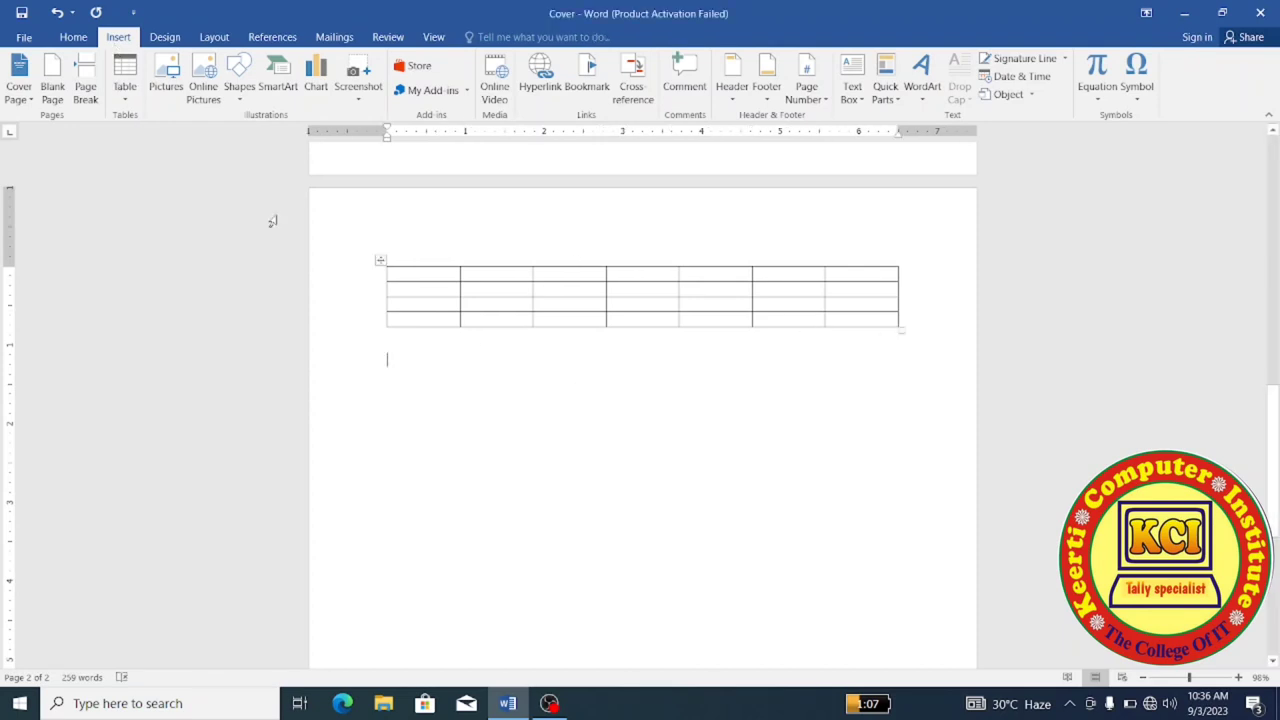
pyautogui.click(128, 103)
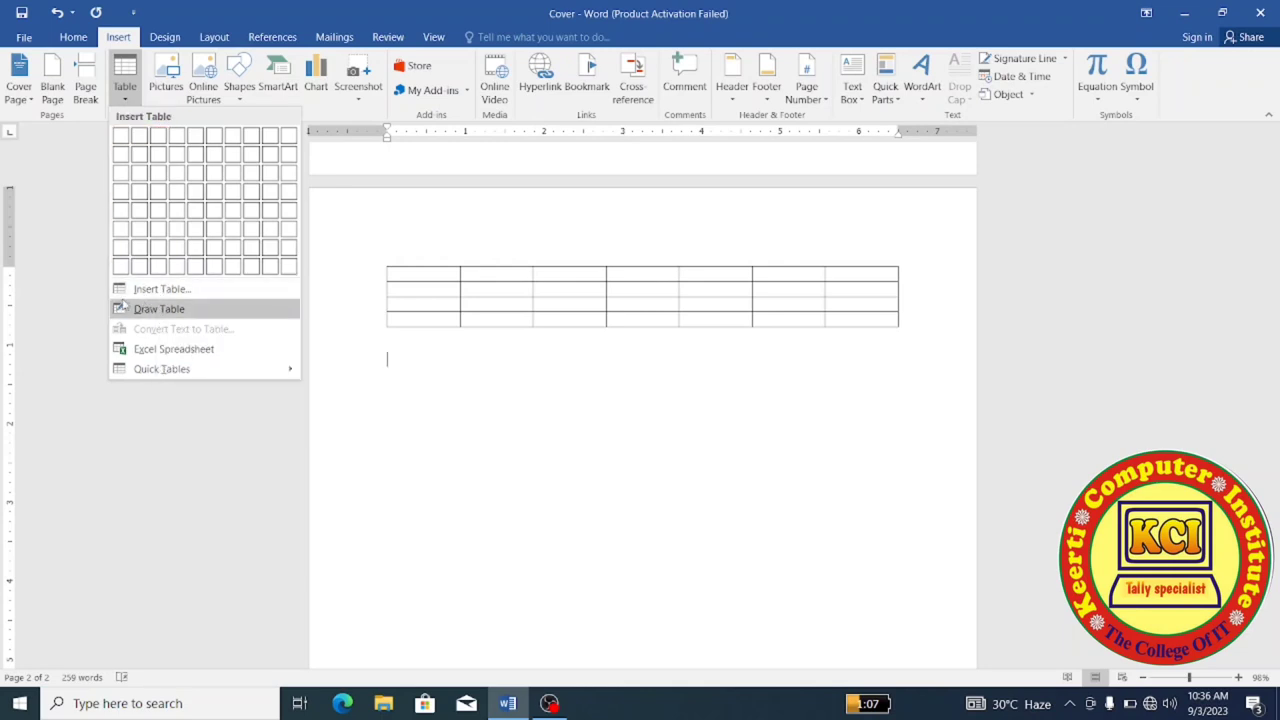
# Step: Draw a table outline below the first table and divide it into seven columns
pyautogui.click(130, 311)
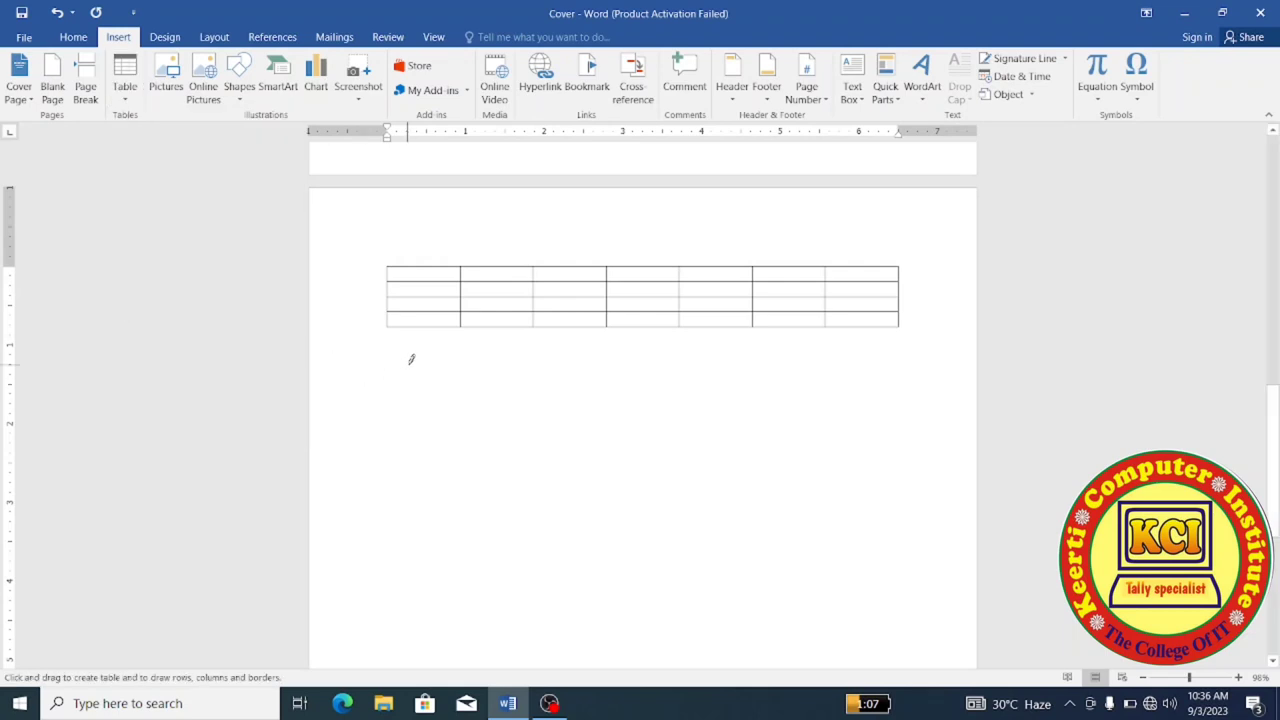
pyautogui.moveTo(410, 359)
pyautogui.mouseDown()
pyautogui.moveTo(722, 590)
pyautogui.moveTo(862, 567)
pyautogui.mouseUp()
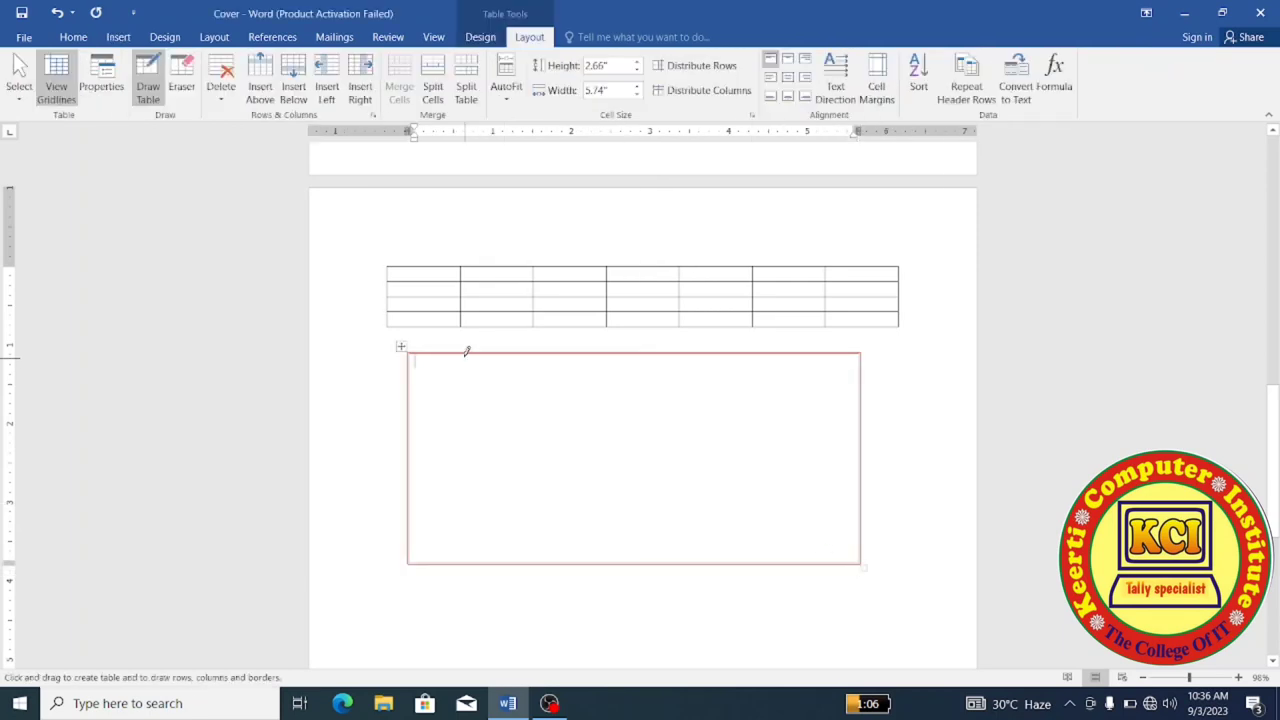
pyautogui.moveTo(465, 350); pyautogui.dragTo(462, 522)
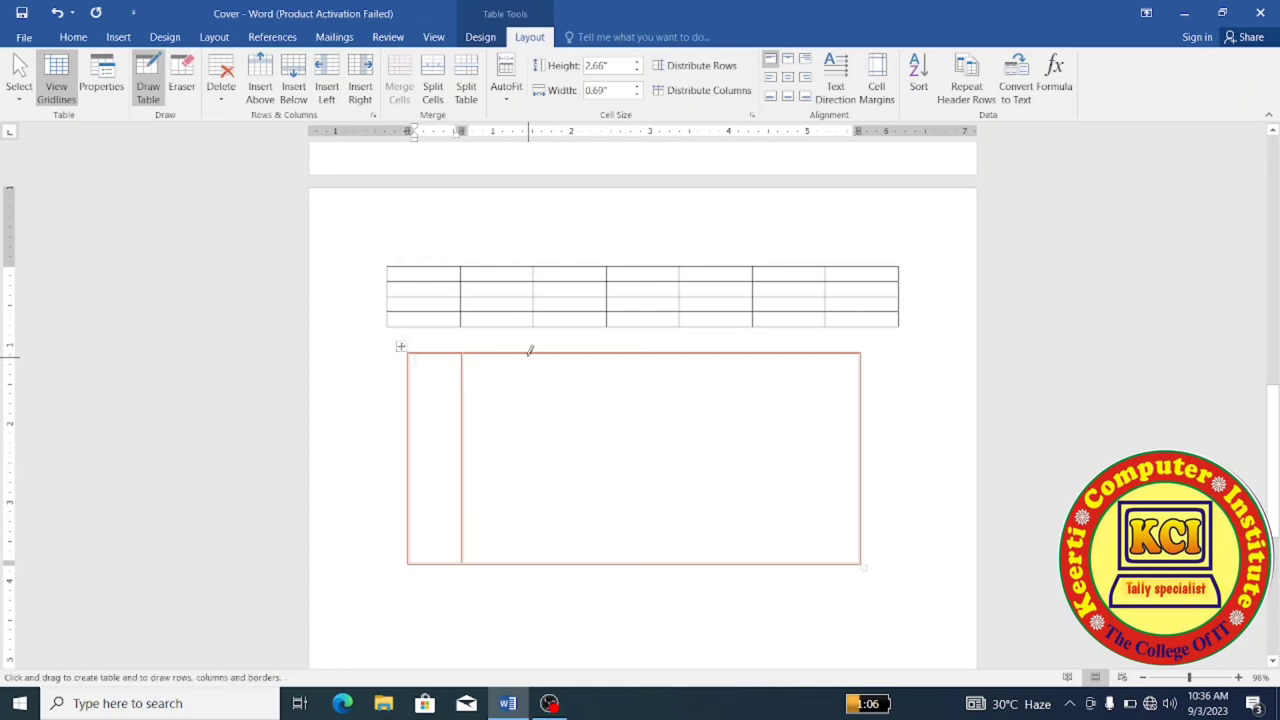
pyautogui.moveTo(528, 347); pyautogui.dragTo(528, 553)
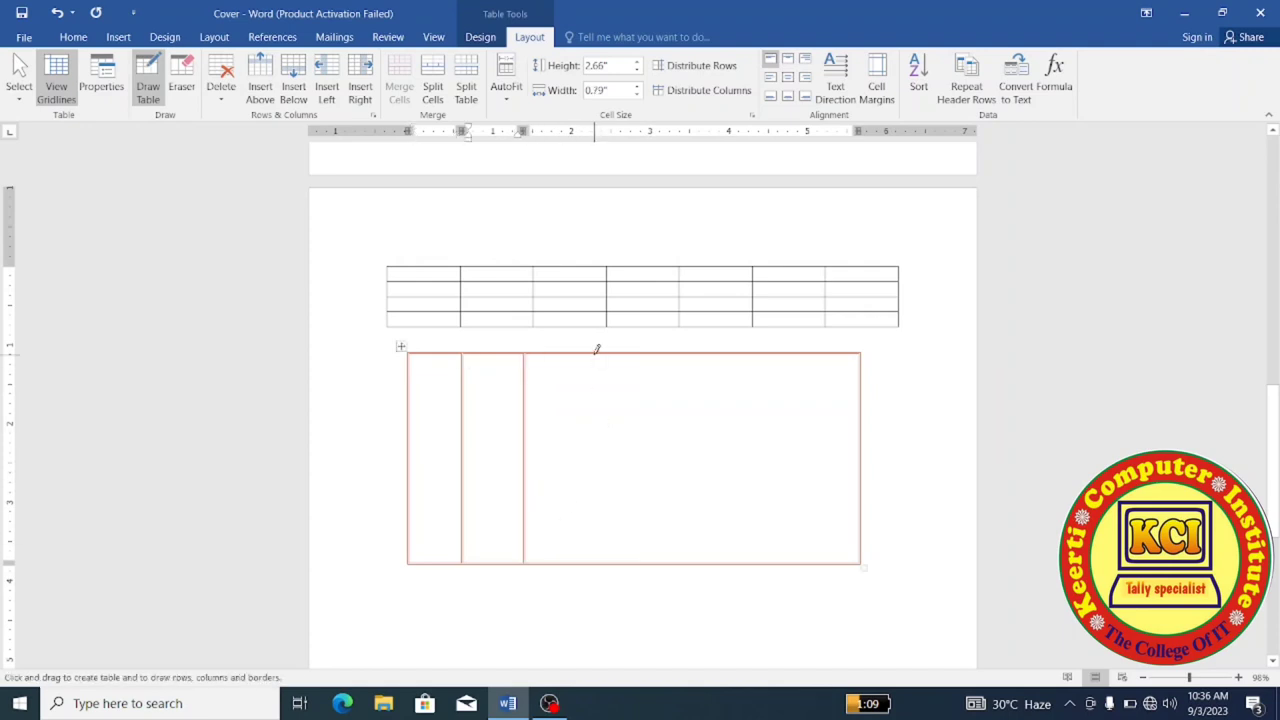
pyautogui.moveTo(596, 350); pyautogui.dragTo(600, 507)
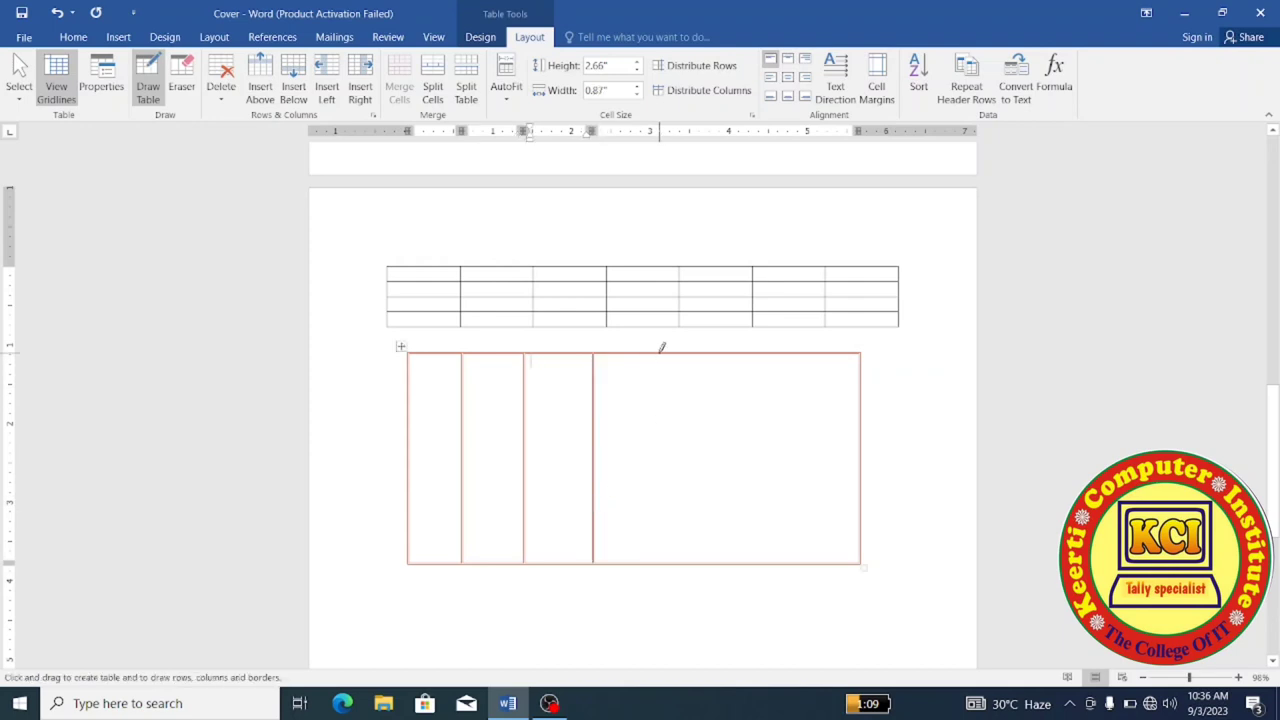
pyautogui.moveTo(660, 352); pyautogui.dragTo(663, 491)
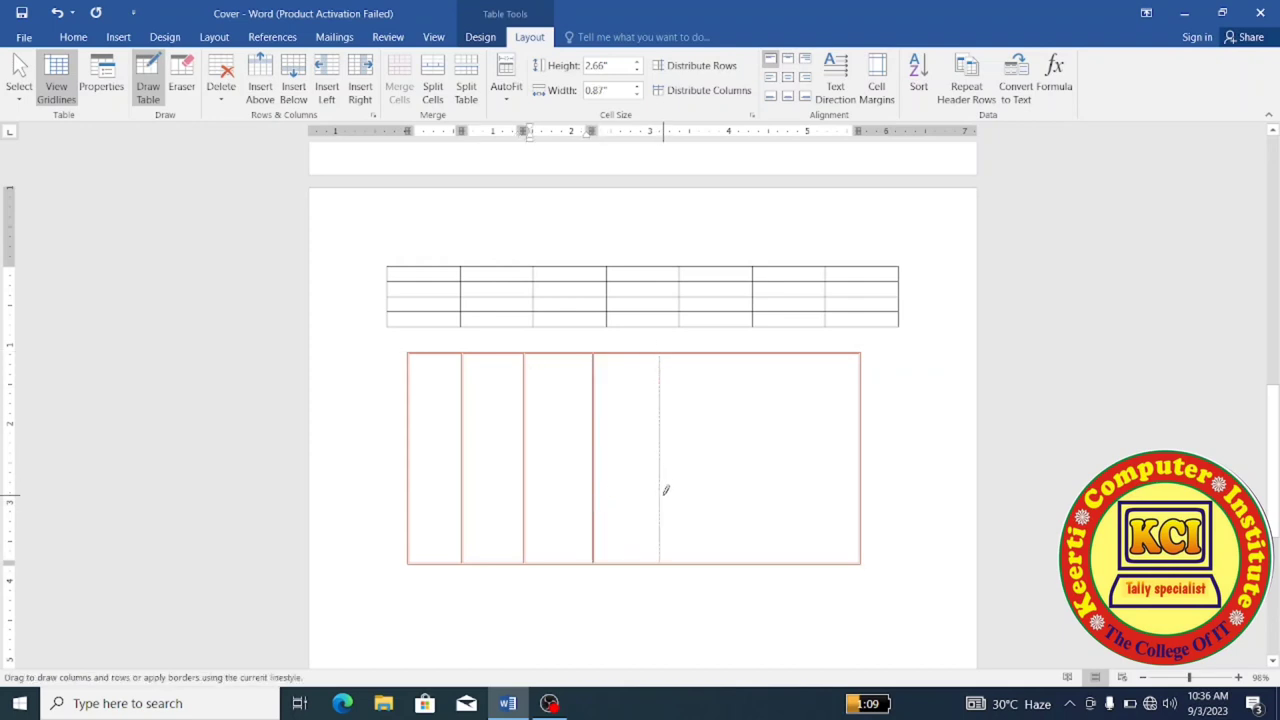
pyautogui.moveTo(717, 348); pyautogui.dragTo(714, 560)
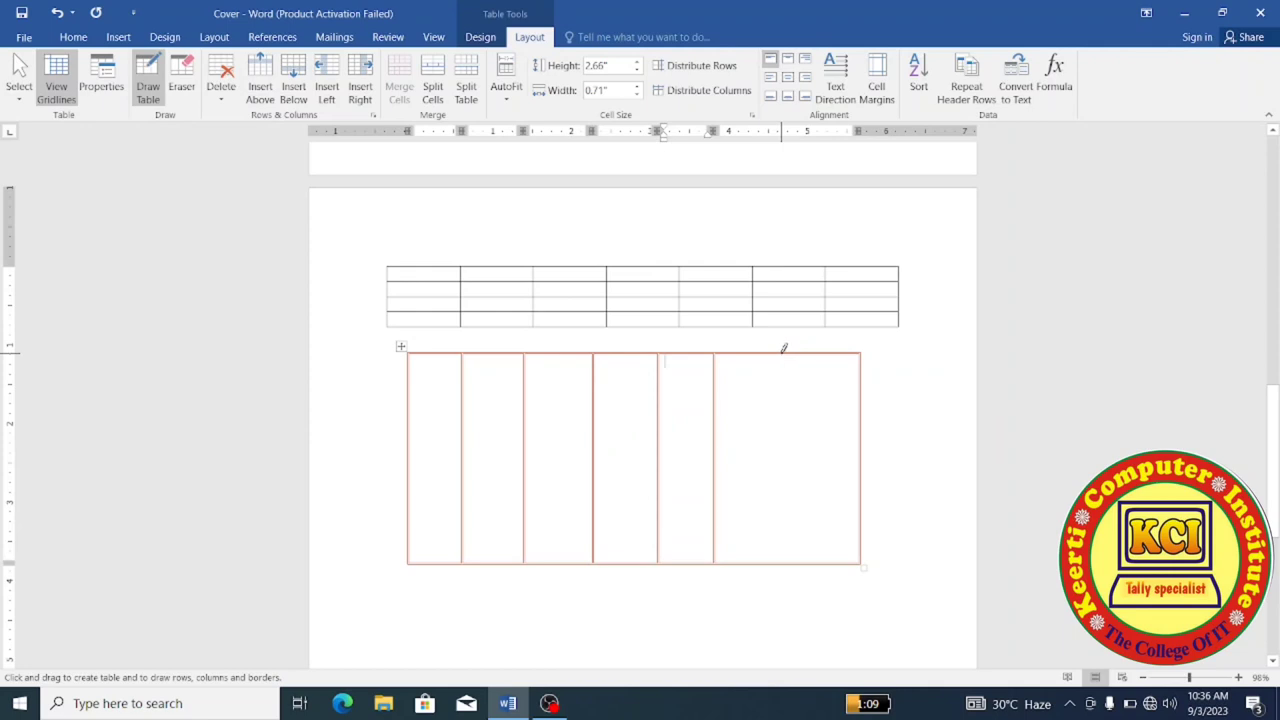
pyautogui.moveTo(784, 348); pyautogui.dragTo(778, 558)
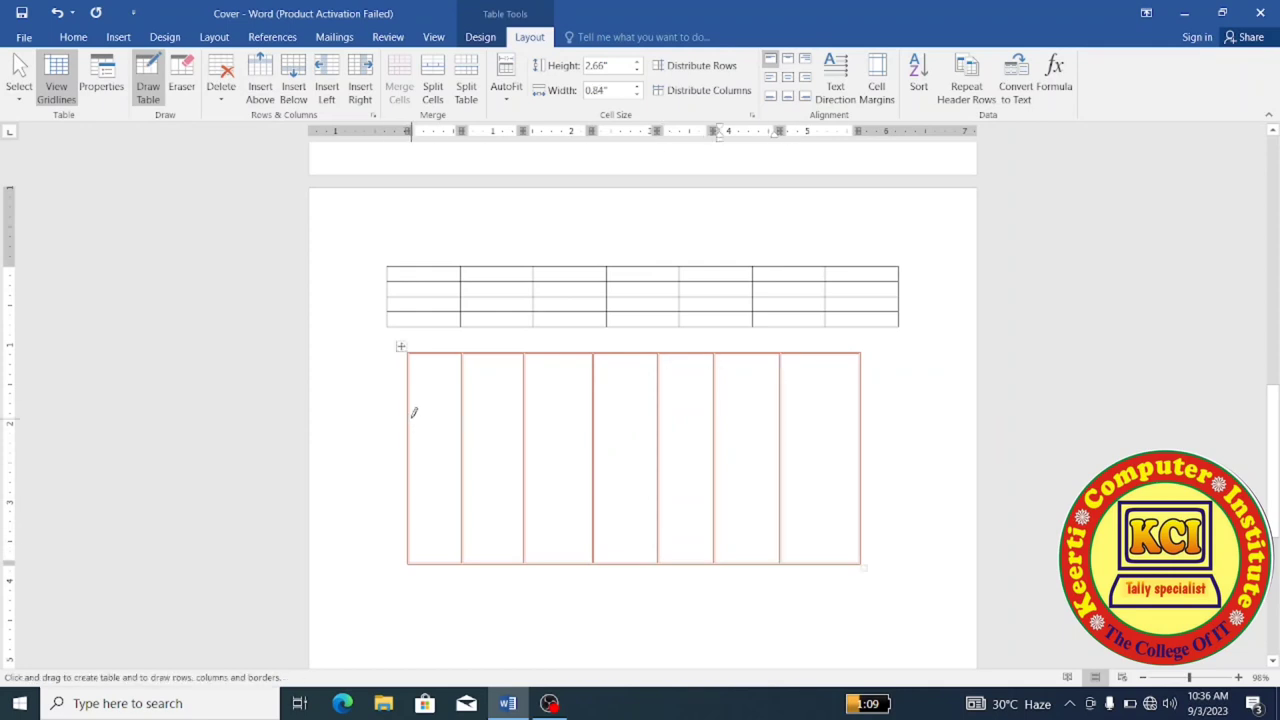
# Step: Draw four row borders across the drawn table to make five uneven rows
pyautogui.moveTo(411, 398); pyautogui.dragTo(852, 403)
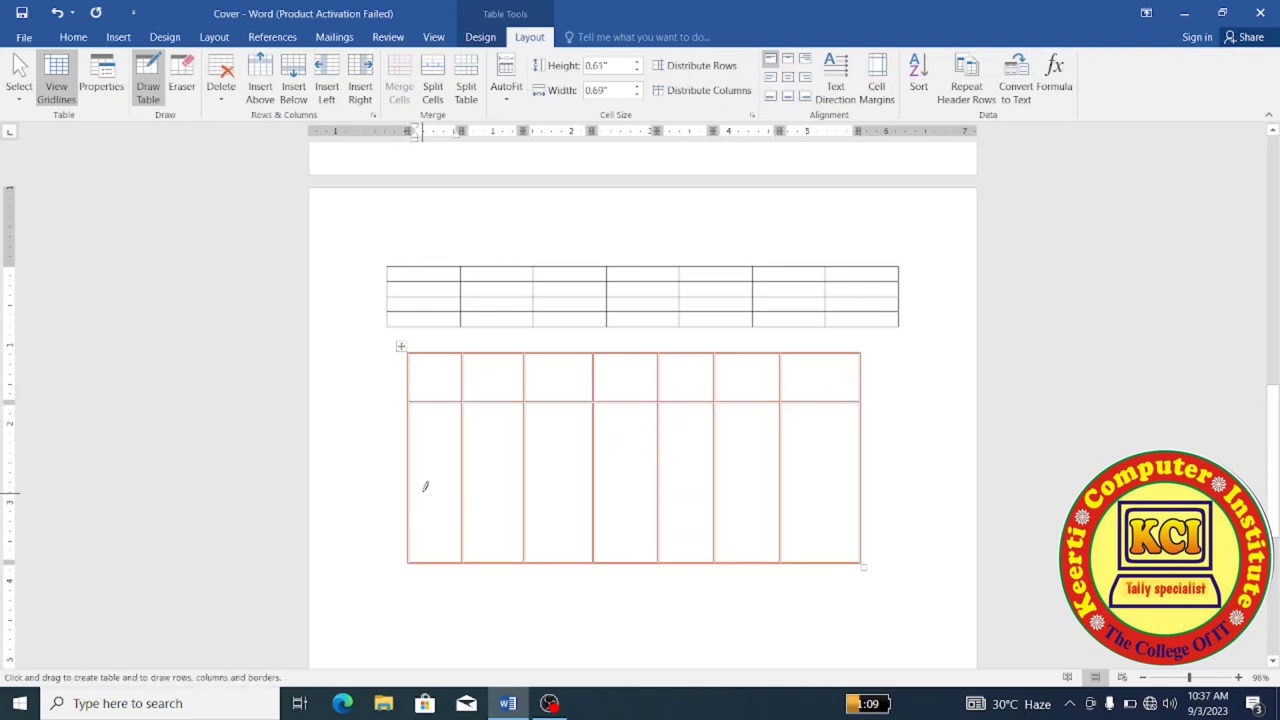
pyautogui.moveTo(411, 451)
pyautogui.mouseDown()
pyautogui.moveTo(848, 474)
pyautogui.moveTo(866, 449)
pyautogui.mouseUp()
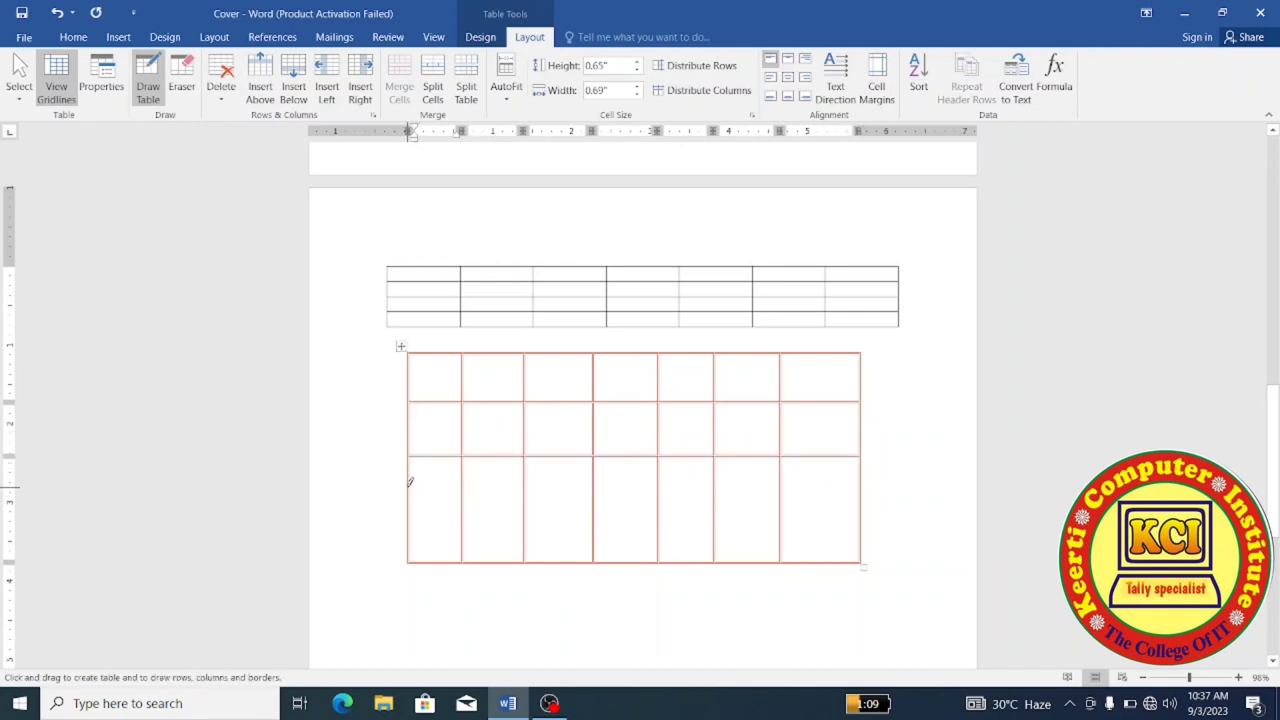
pyautogui.moveTo(409, 484); pyautogui.dragTo(836, 478)
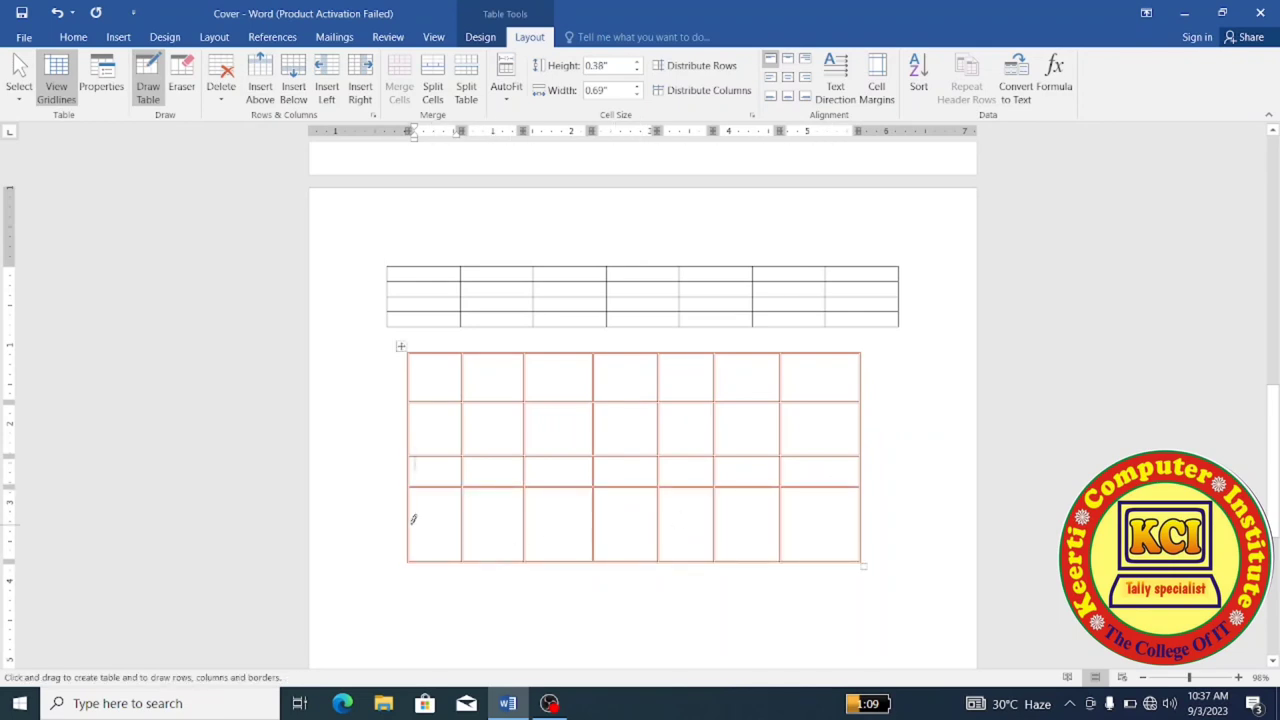
pyautogui.moveTo(466, 521); pyautogui.dragTo(825, 527)
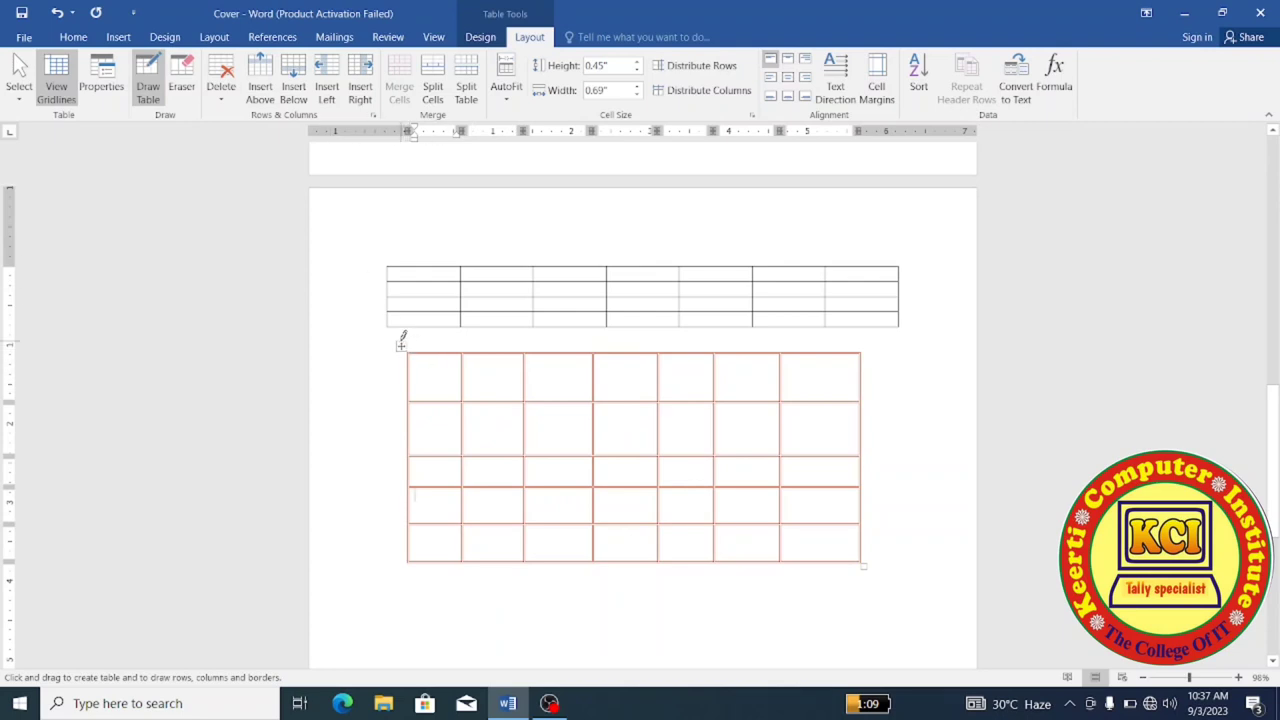
pyautogui.press('Escape')
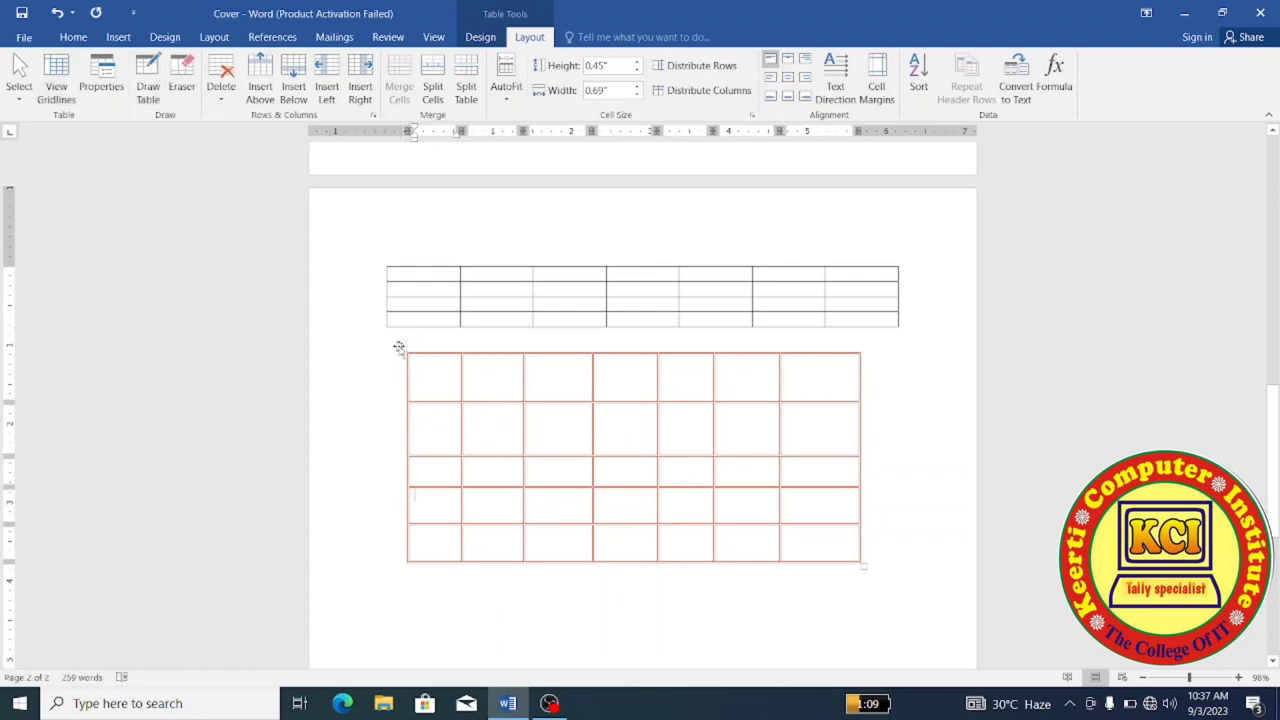
# Step: Distribute the drawn table's rows and columns evenly into a uniform 7-by-5 grid
pyautogui.click(399, 347)
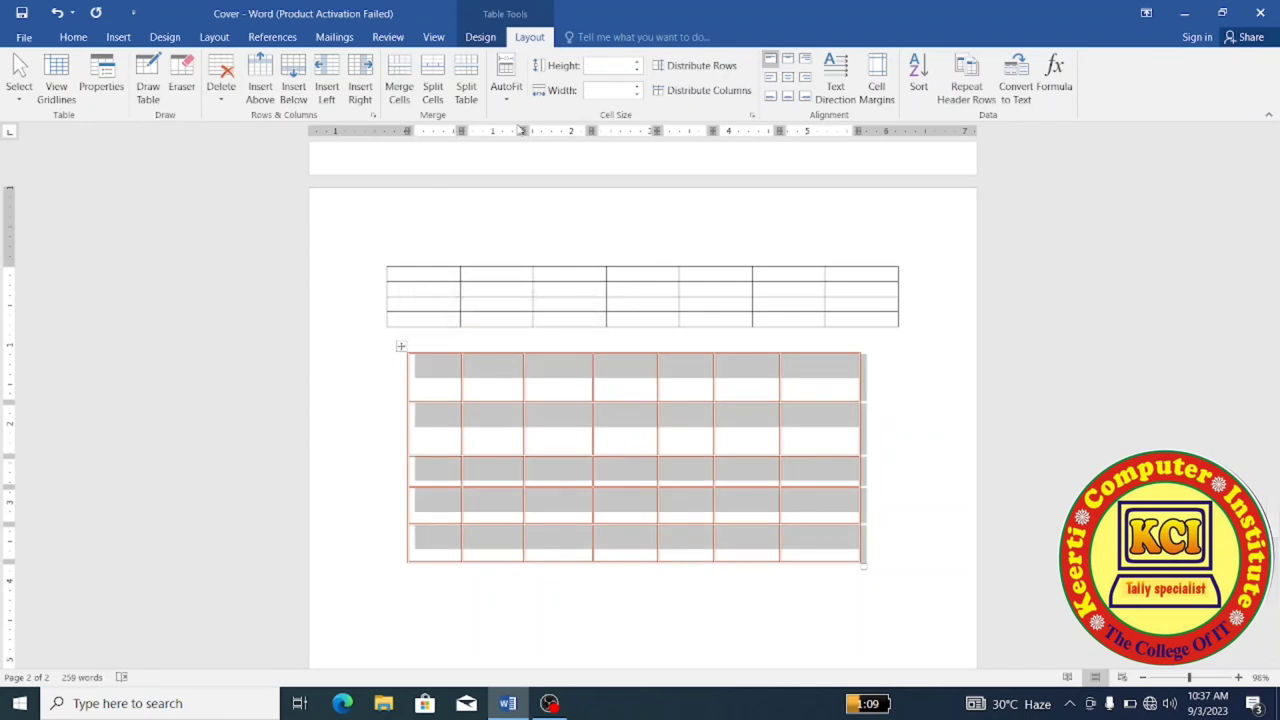
pyautogui.click(691, 72)
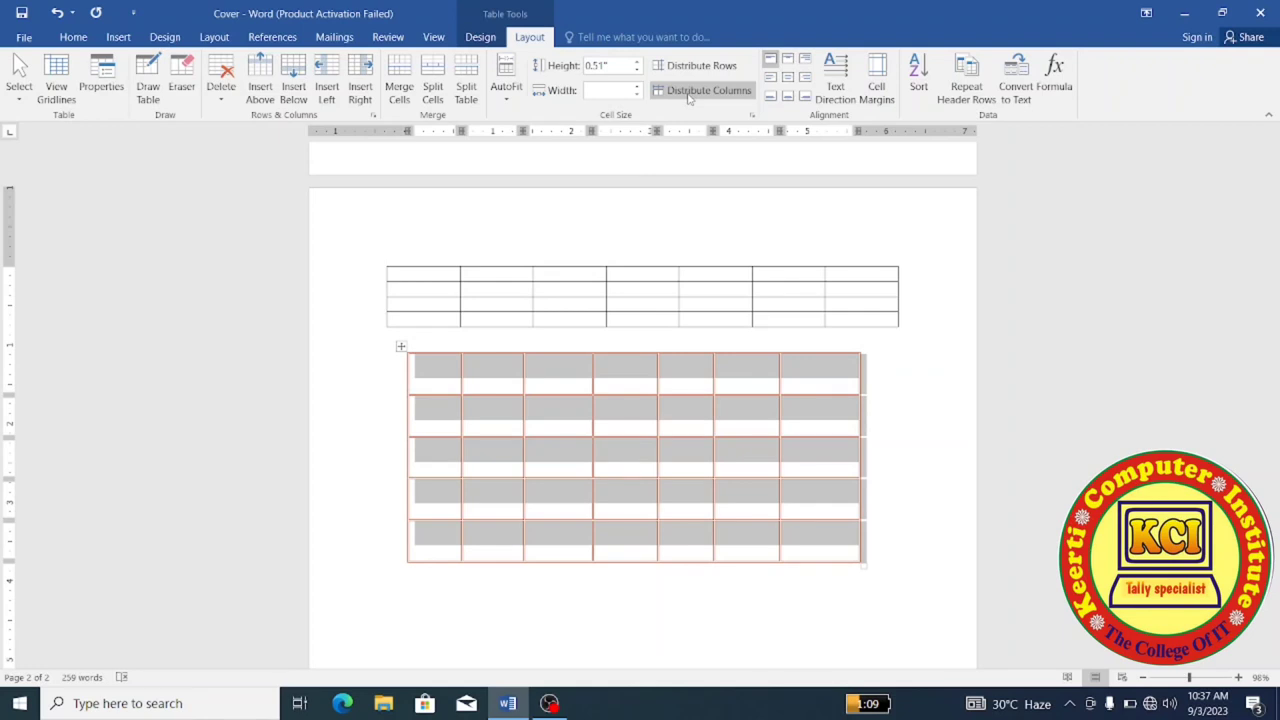
pyautogui.click(688, 92)
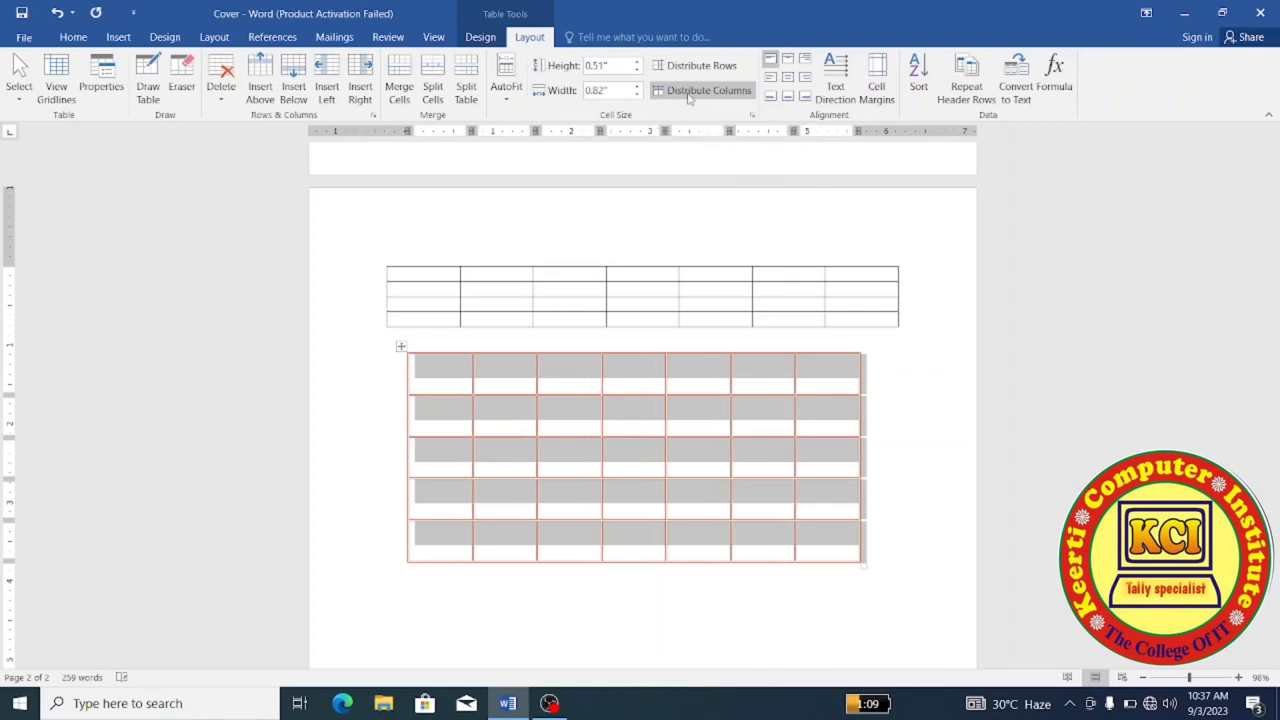
pyautogui.click(904, 448)
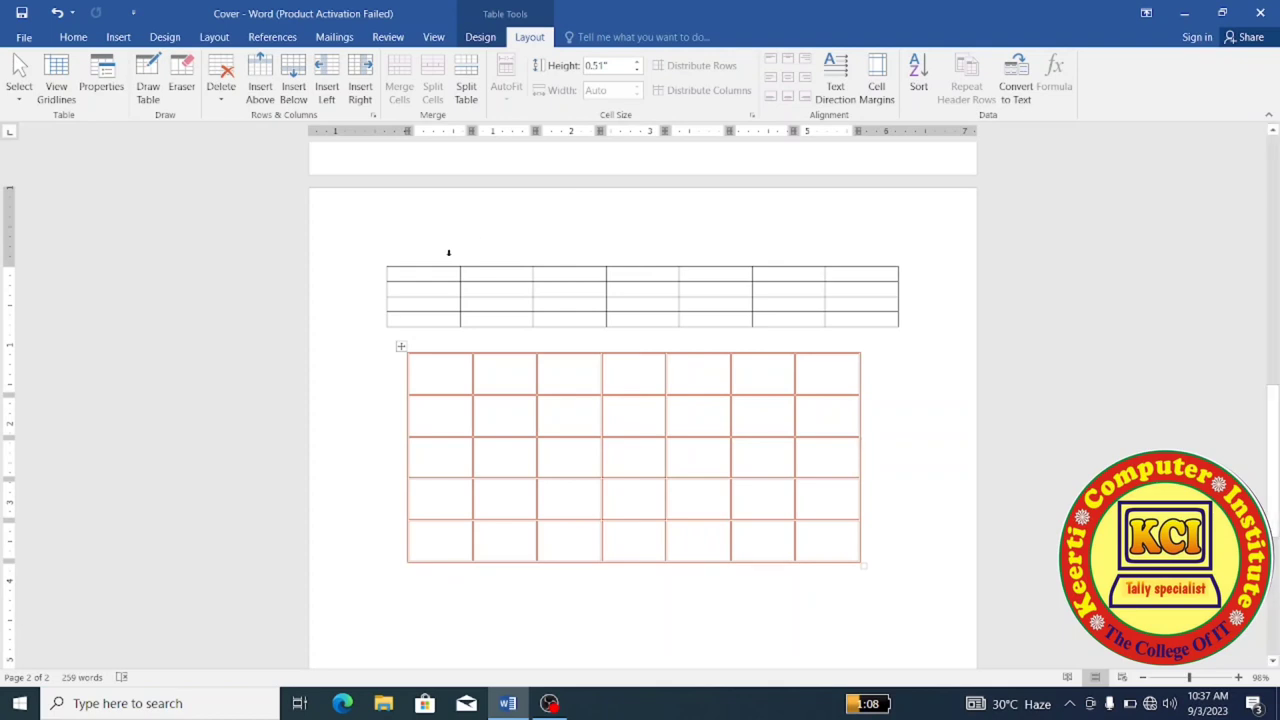
pyautogui.click(841, 601)
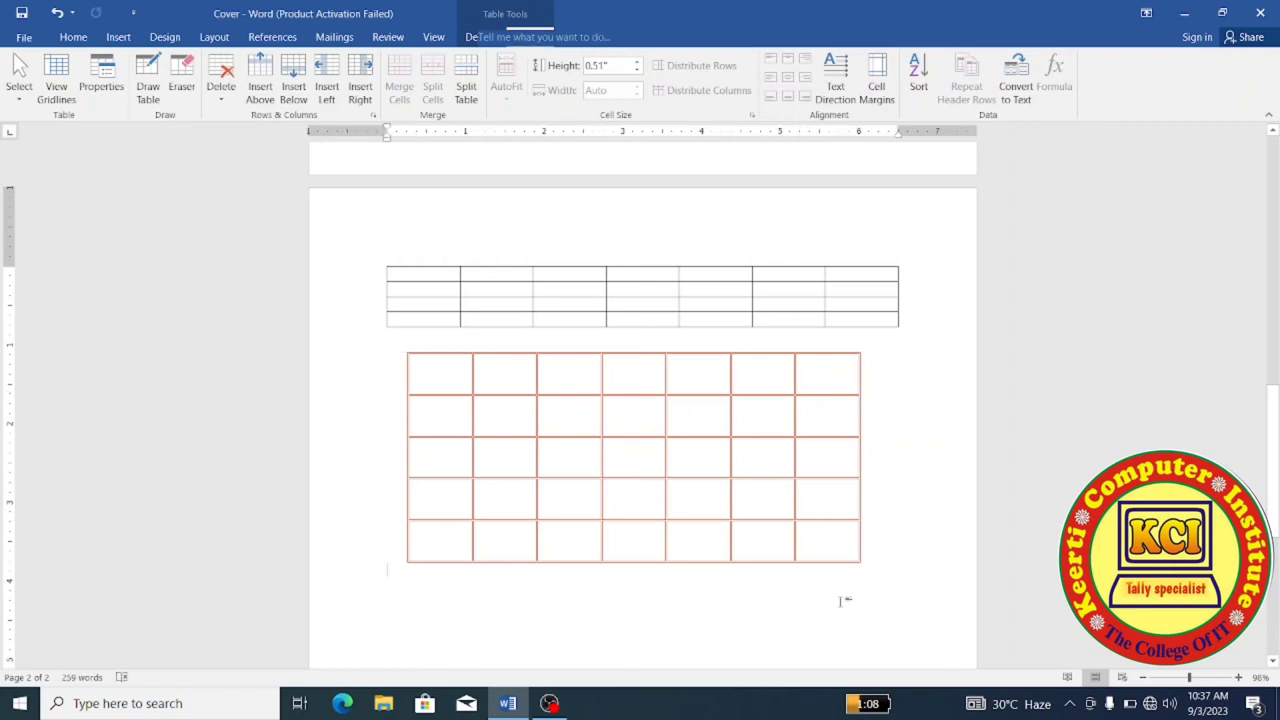
# Step: Type 'Keerti Computer Institute' and 'Ayodhya Basti Gonda' as two lines below the table, then select both
pyautogui.click(125, 42)
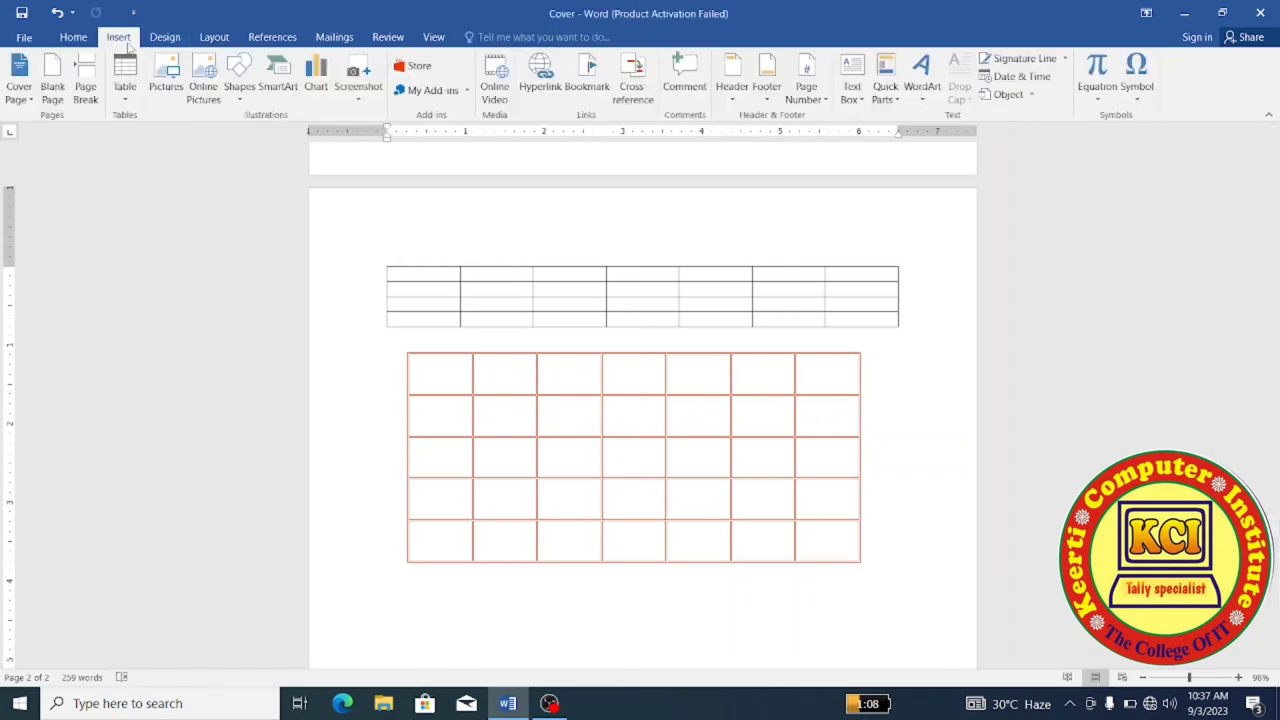
pyautogui.click(134, 103)
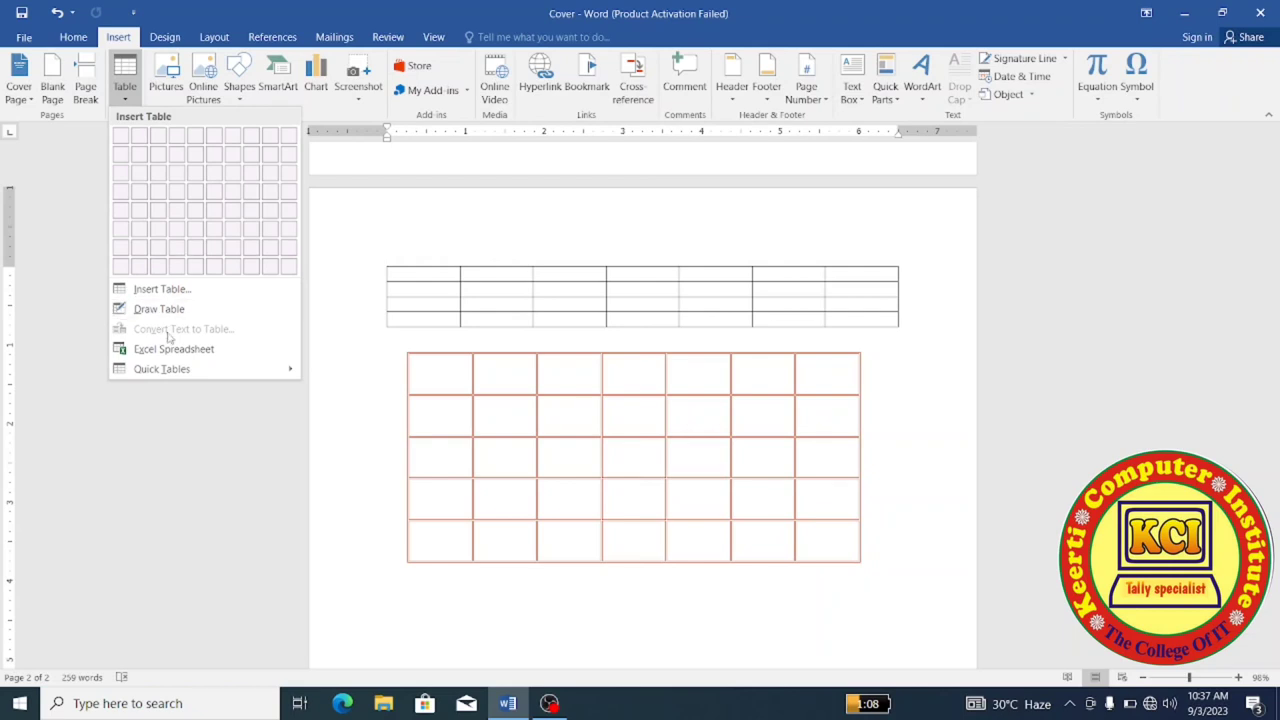
pyautogui.click(432, 615)
pyautogui.press('Return')
pyautogui.write('Keerti ')
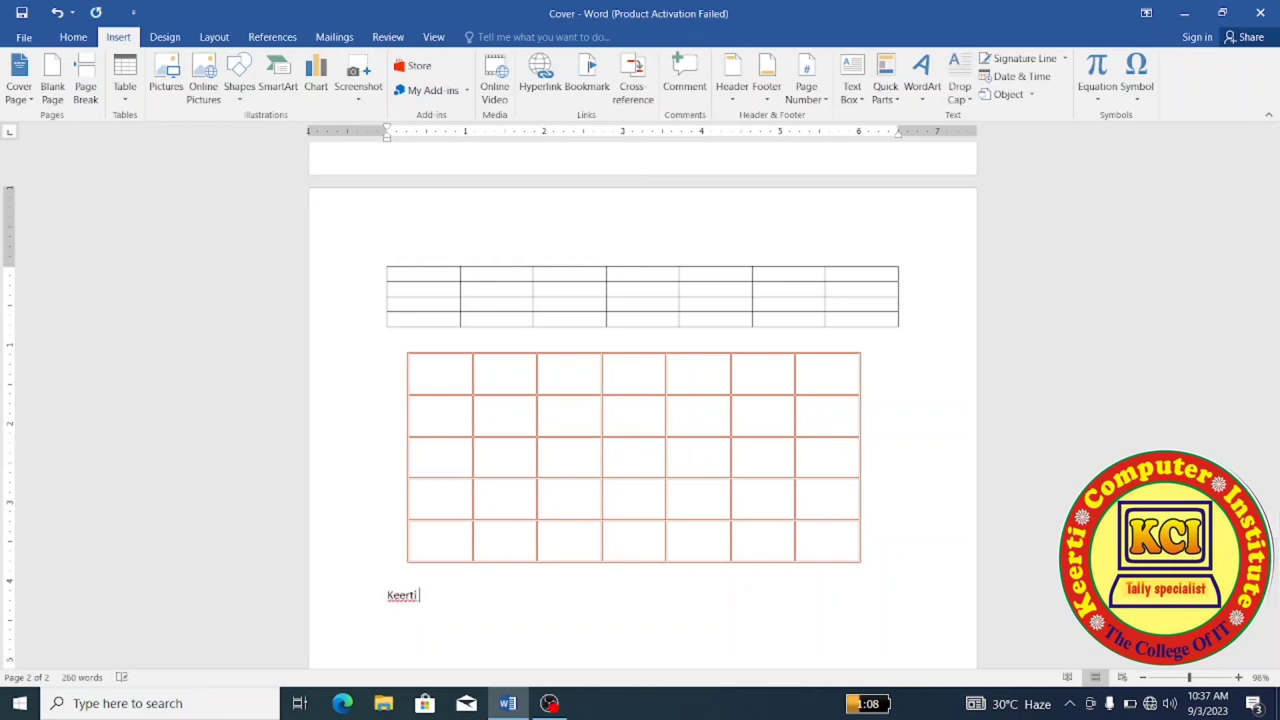
pyautogui.write('Computer Institute')
pyautogui.press('Return')
pyautogui.write('Ayodhya Basti Gonda')
pyautogui.click(509, 613)
pyautogui.moveTo(499, 619); pyautogui.dragTo(387, 593)
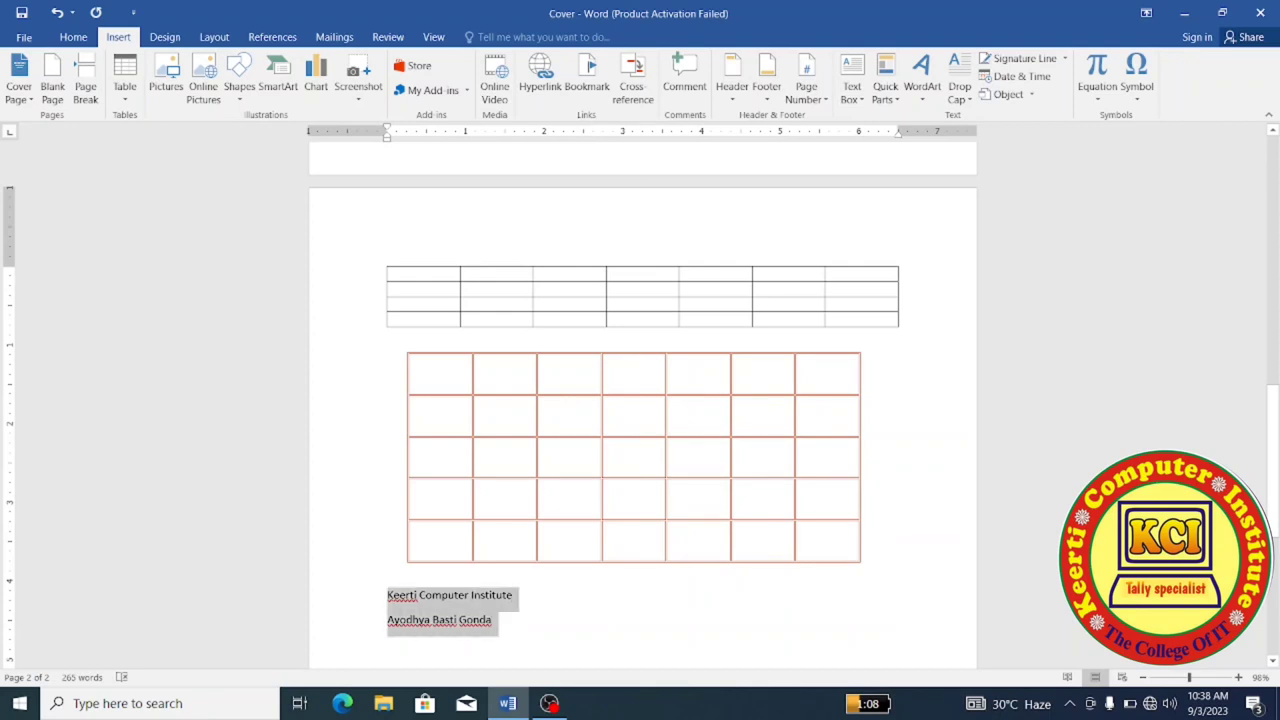
pyautogui.click(131, 104)
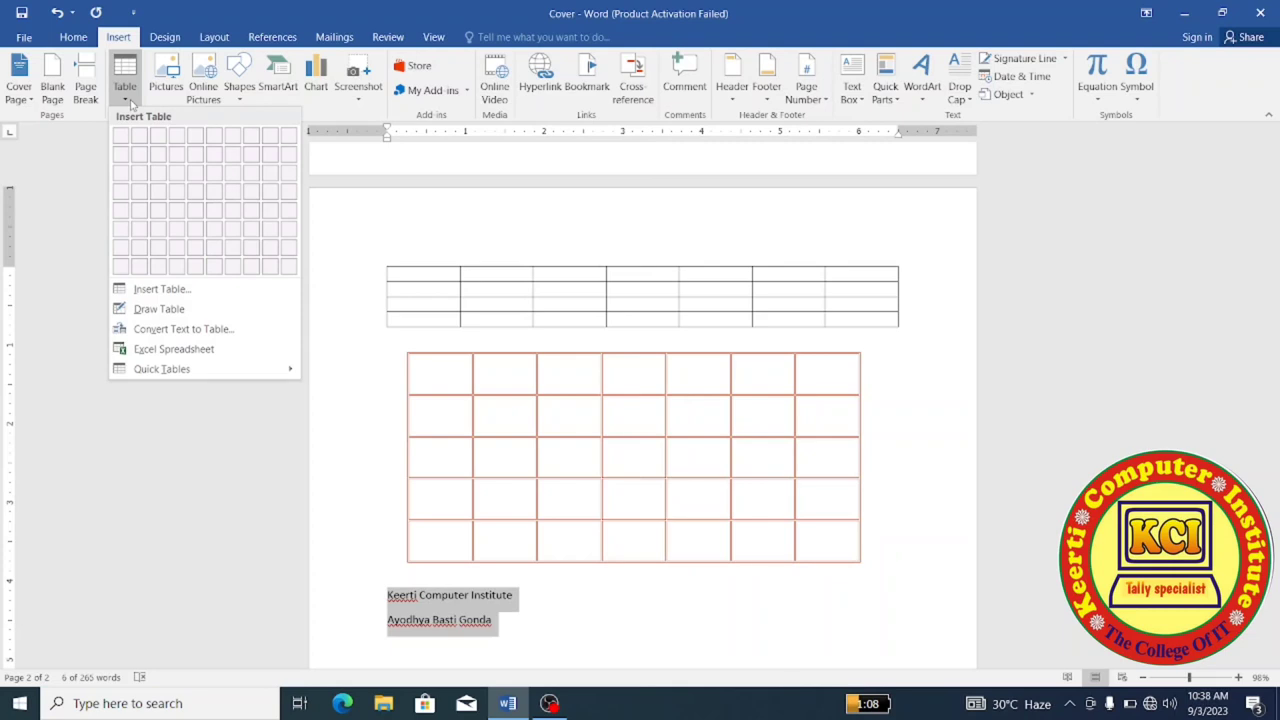
pyautogui.click(182, 336)
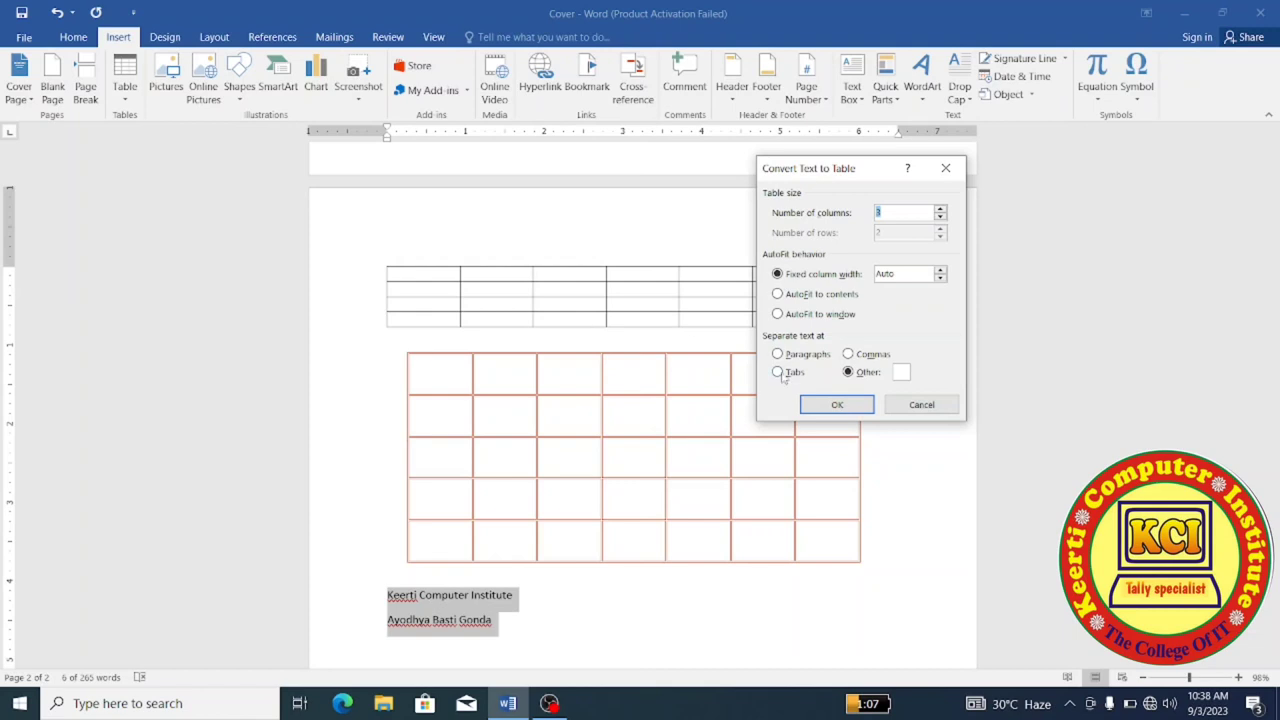
pyautogui.click(837, 405)
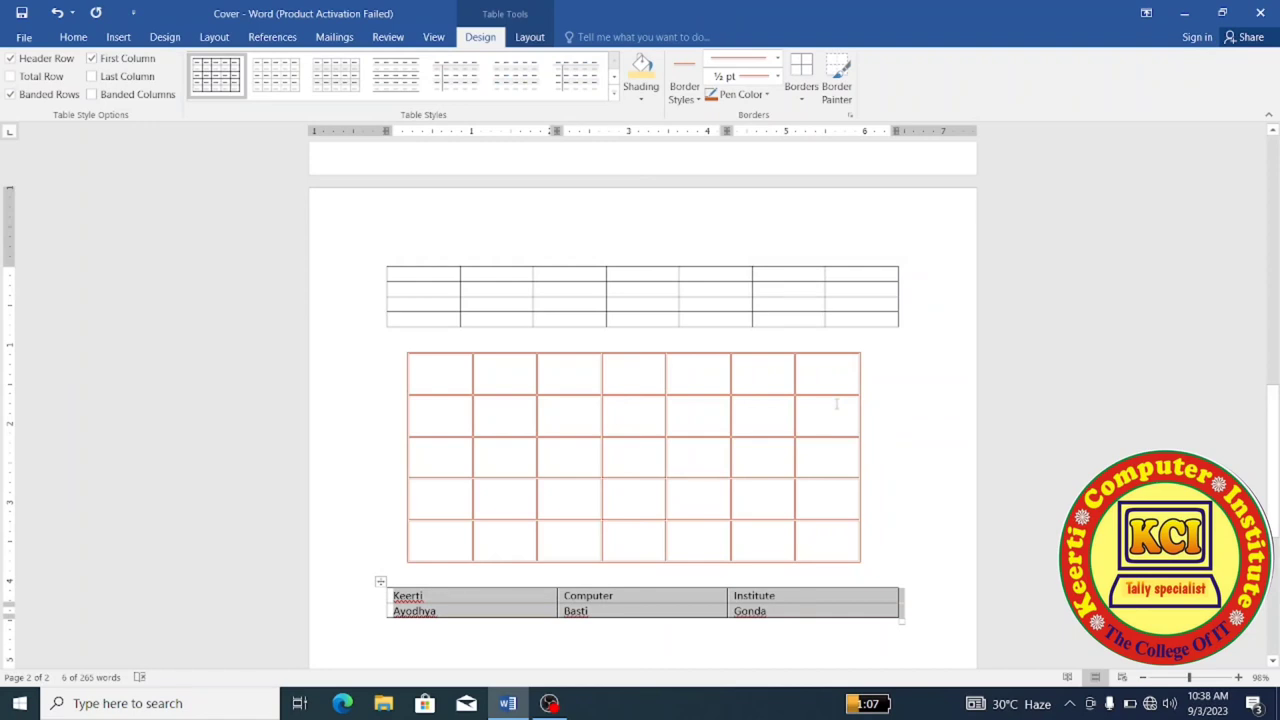
pyautogui.hotkey('ctrl', 'z')
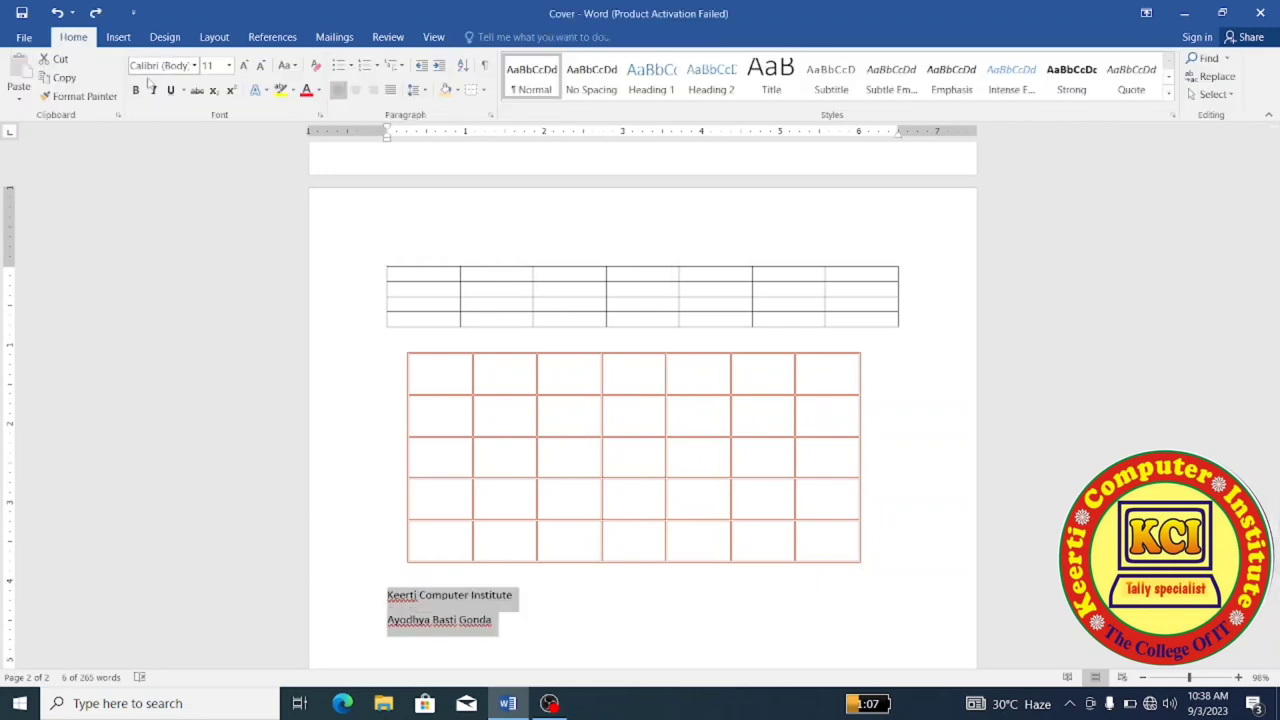
pyautogui.click(118, 37)
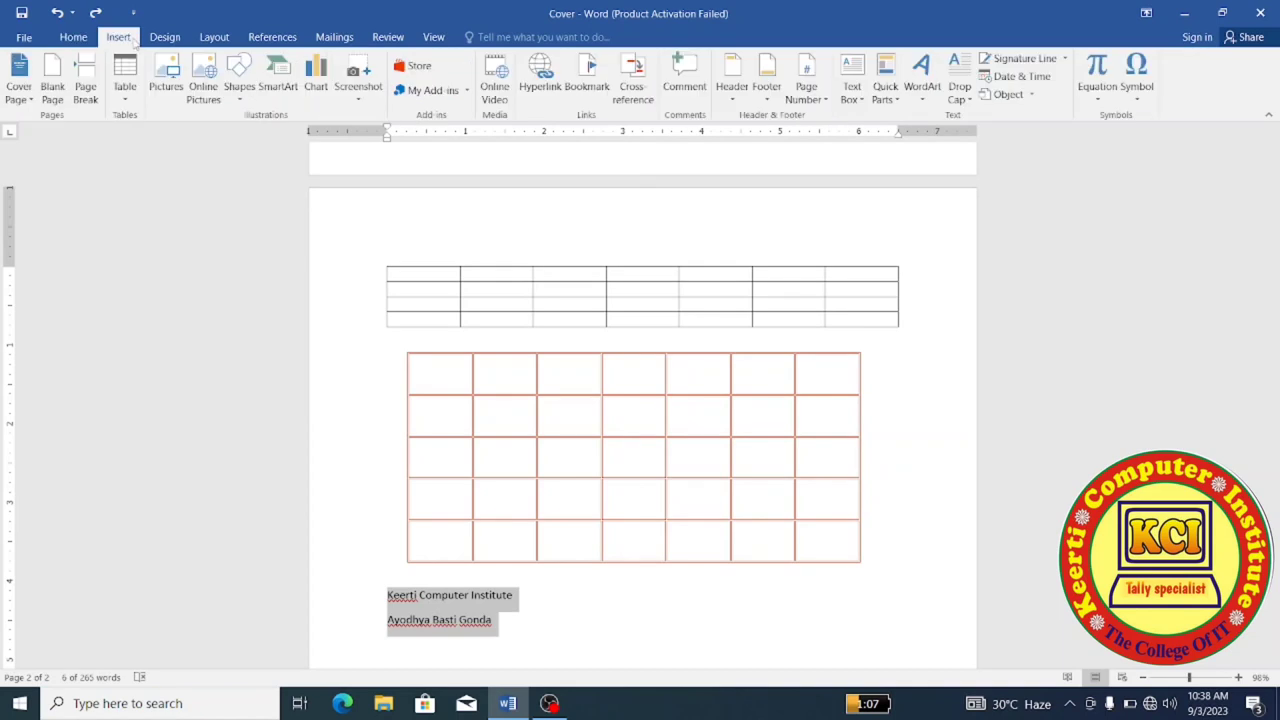
pyautogui.click(125, 88)
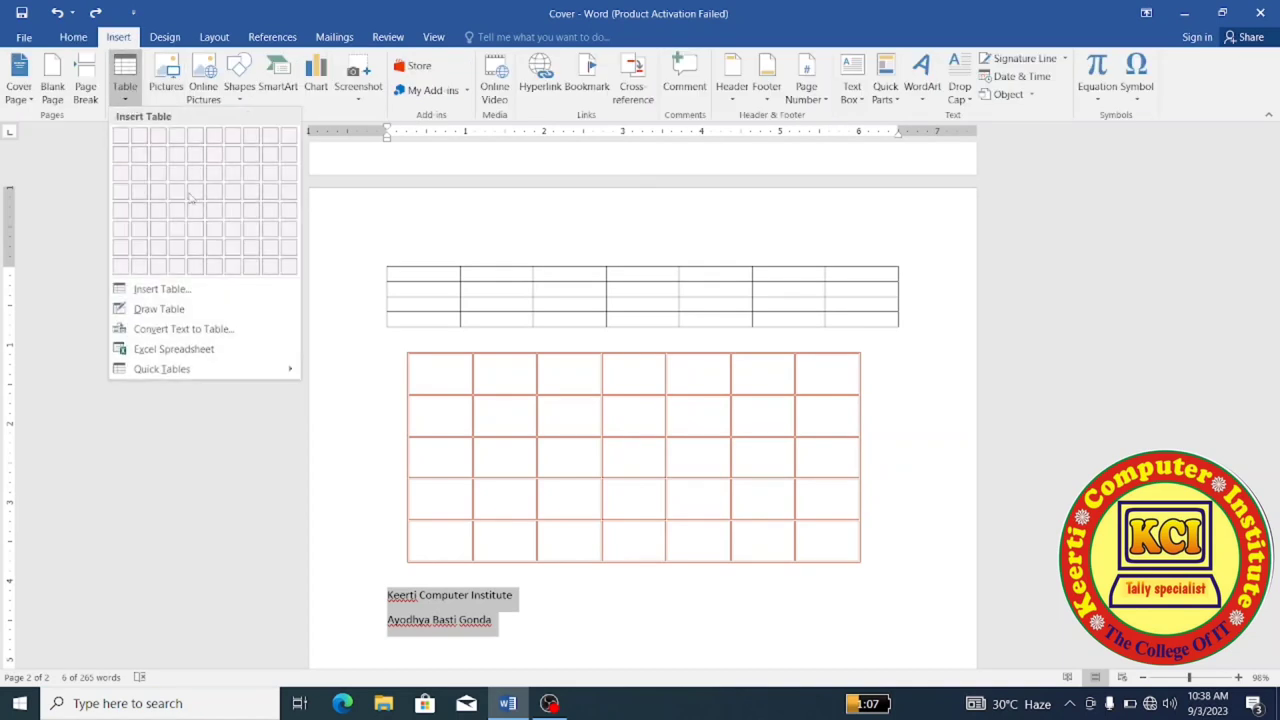
pyautogui.click(197, 338)
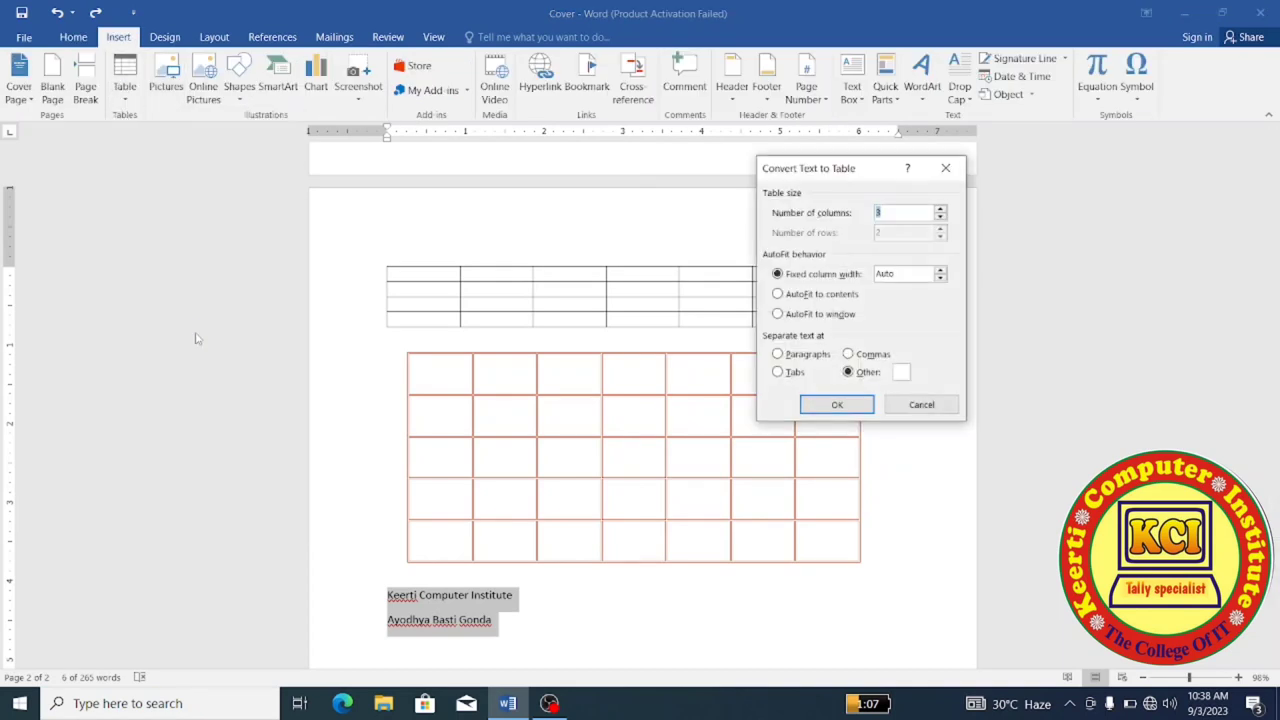
pyautogui.click(779, 356)
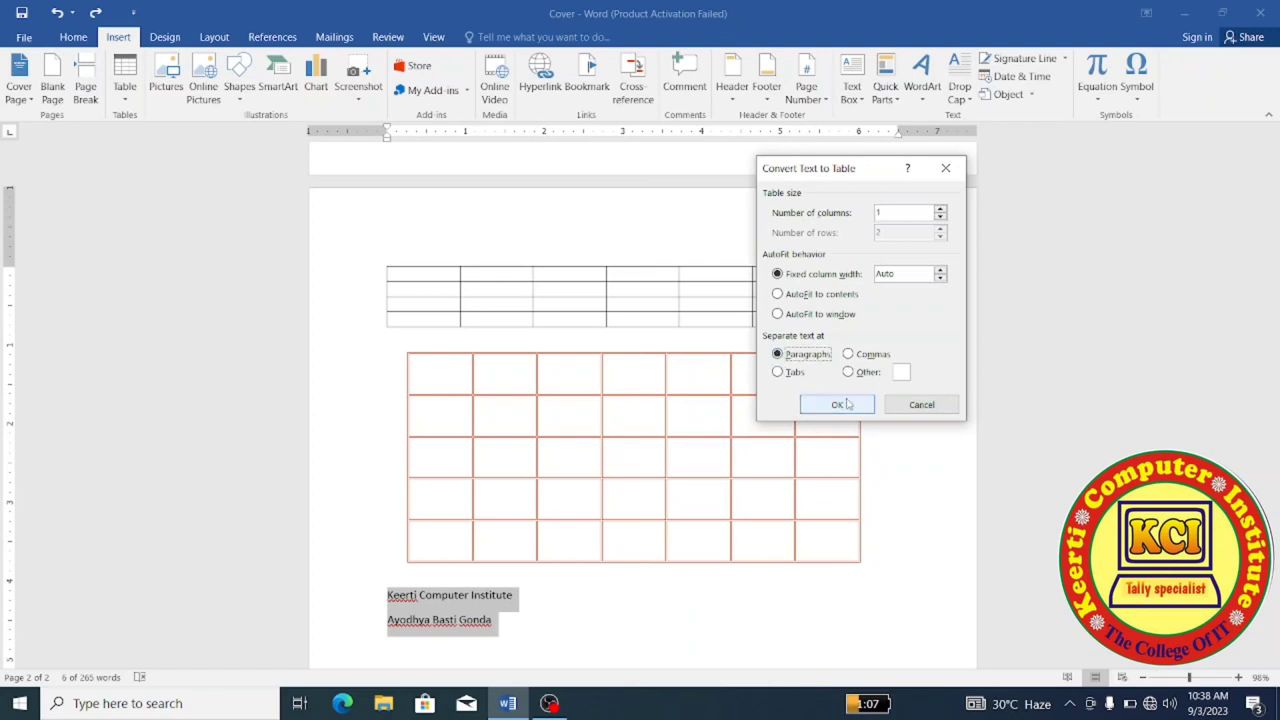
pyautogui.click(847, 405)
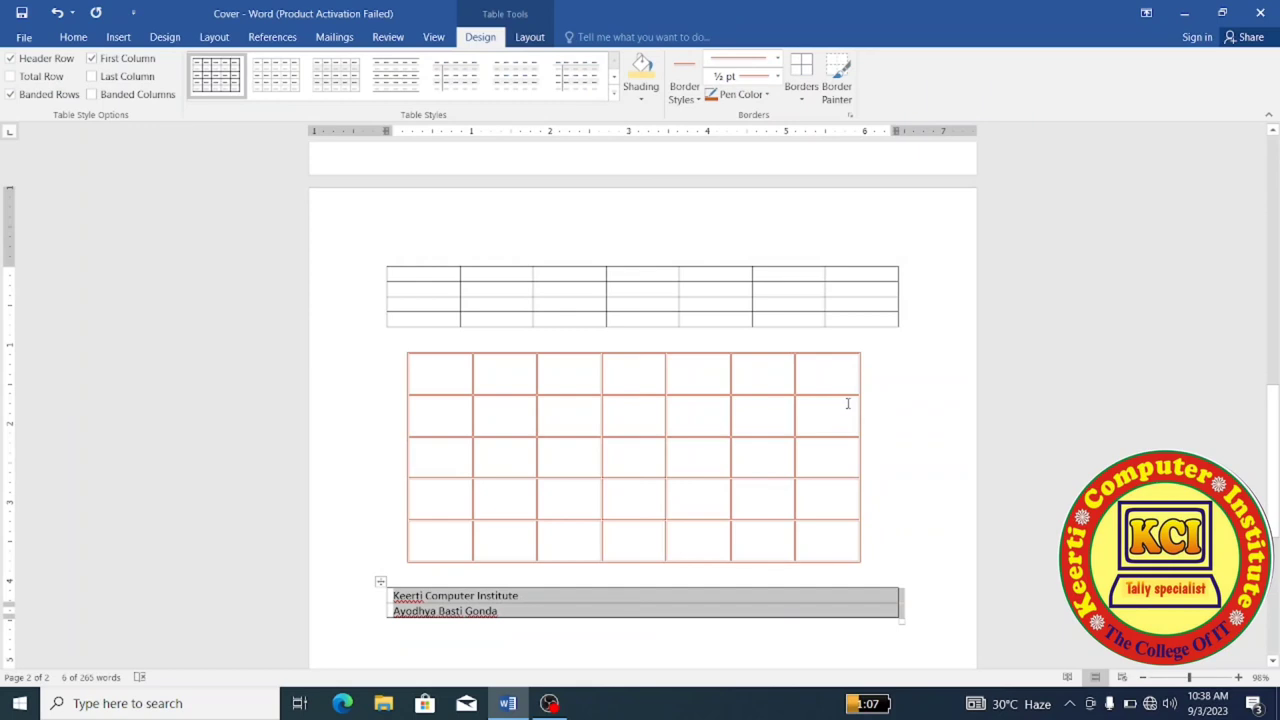
pyautogui.hotkey('ctrl', 'z')
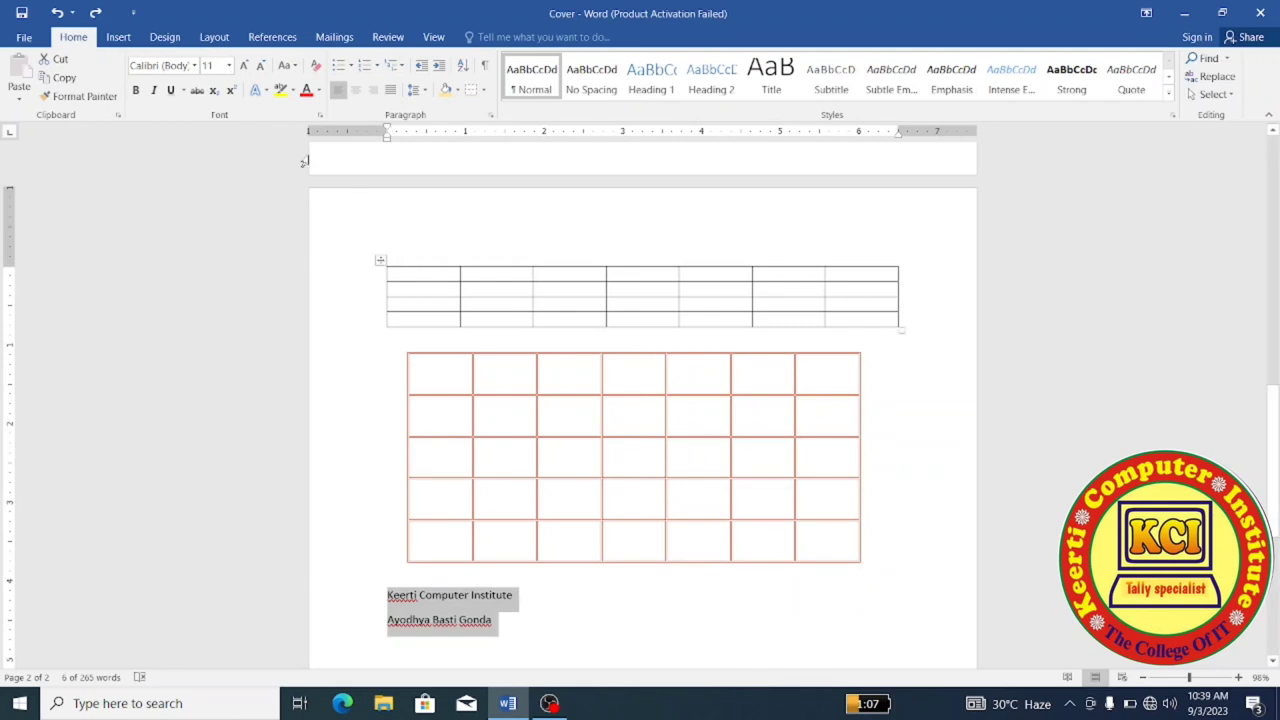
# Step: Convert the two selected lines into a 3-column table, separating text at spaces
pyautogui.click(124, 39)
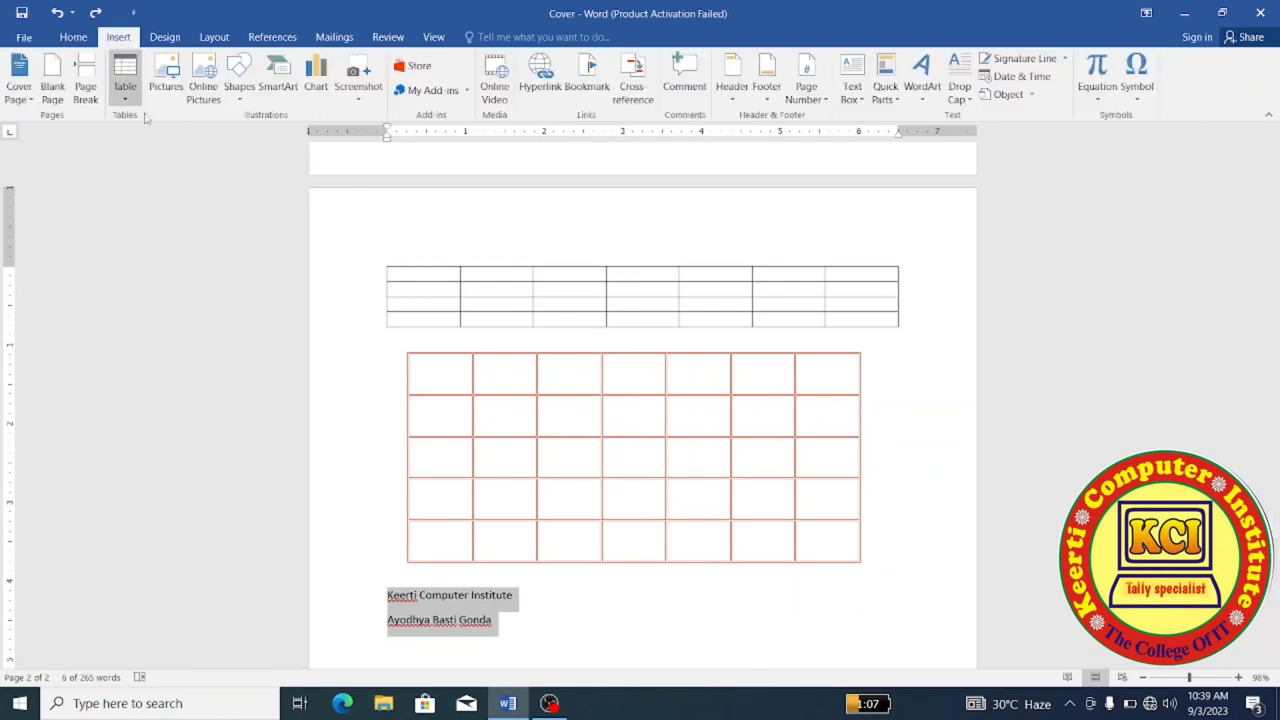
pyautogui.click(127, 96)
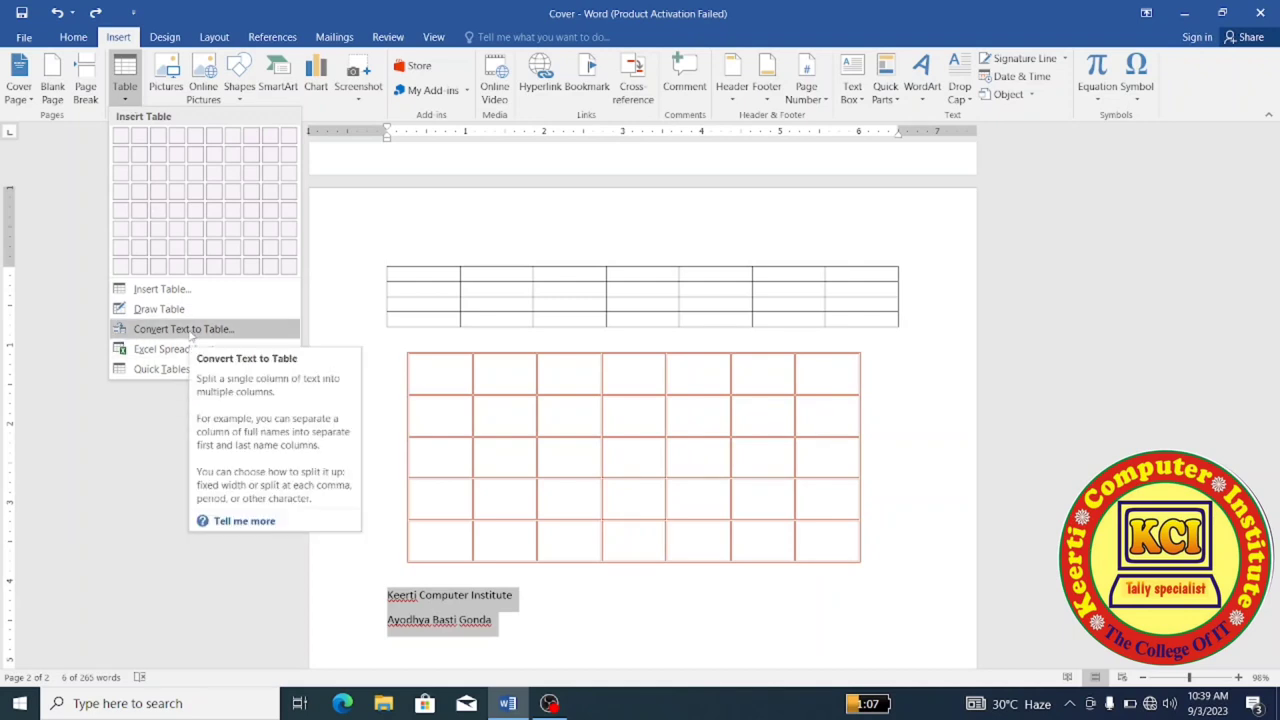
pyautogui.click(191, 332)
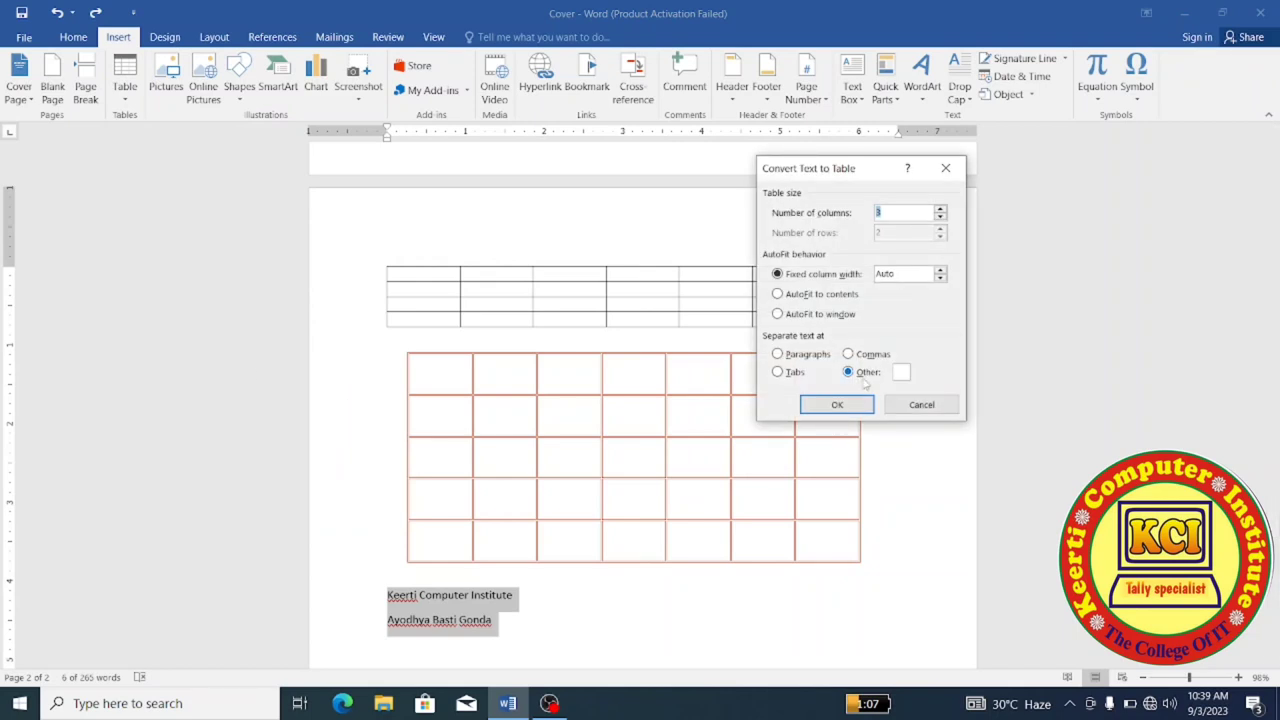
pyautogui.click(900, 372)
pyautogui.click(848, 410)
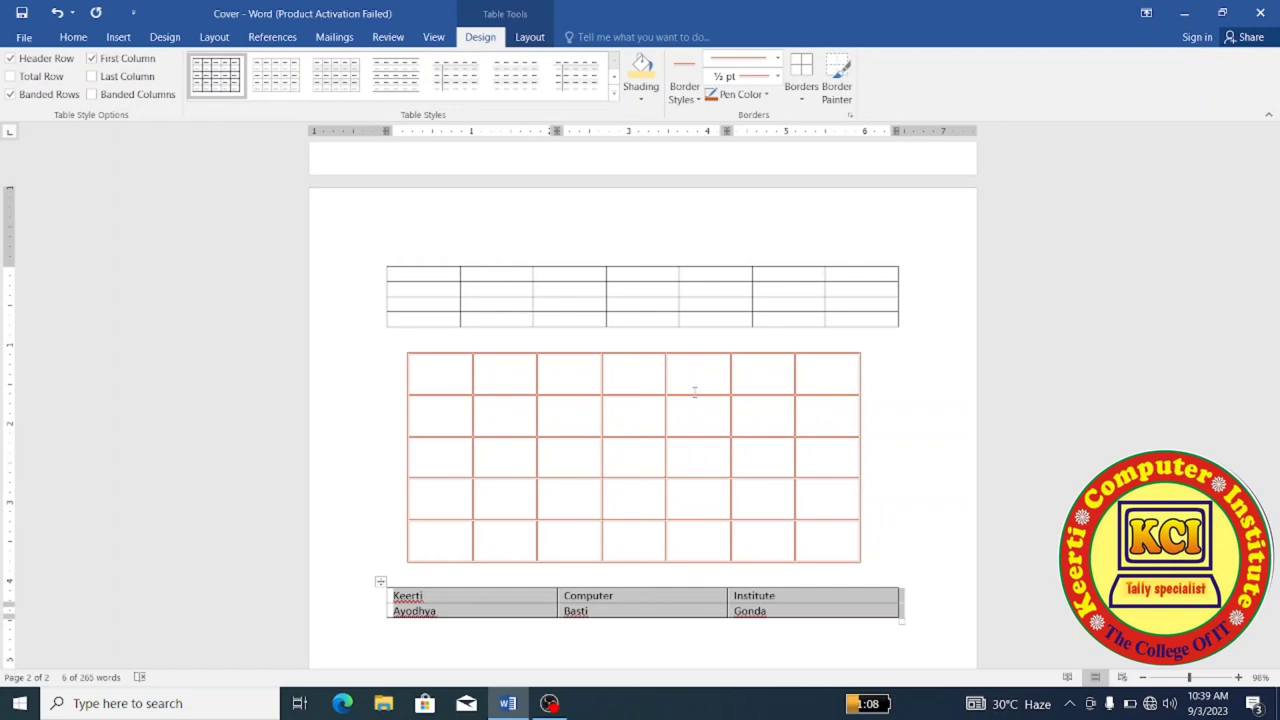
pyautogui.click(120, 38)
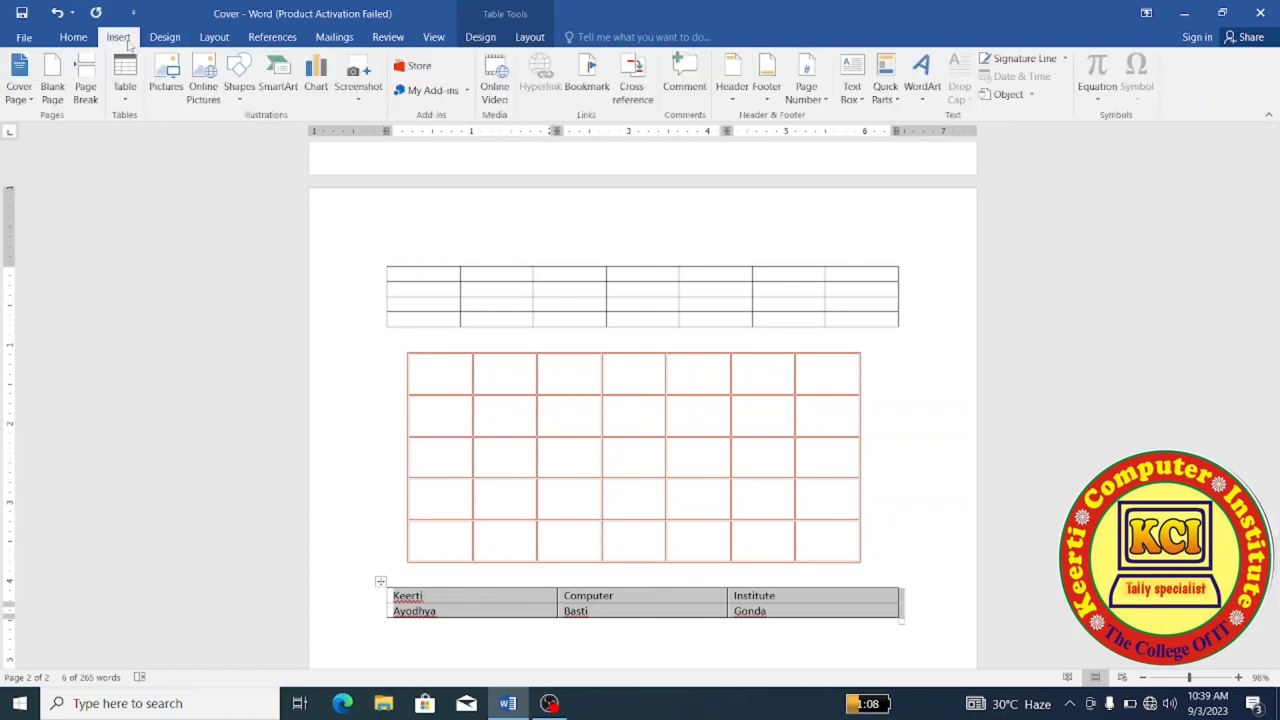
# Step: Embed an Excel spreadsheet below the three-column institute table
pyautogui.click(527, 647)
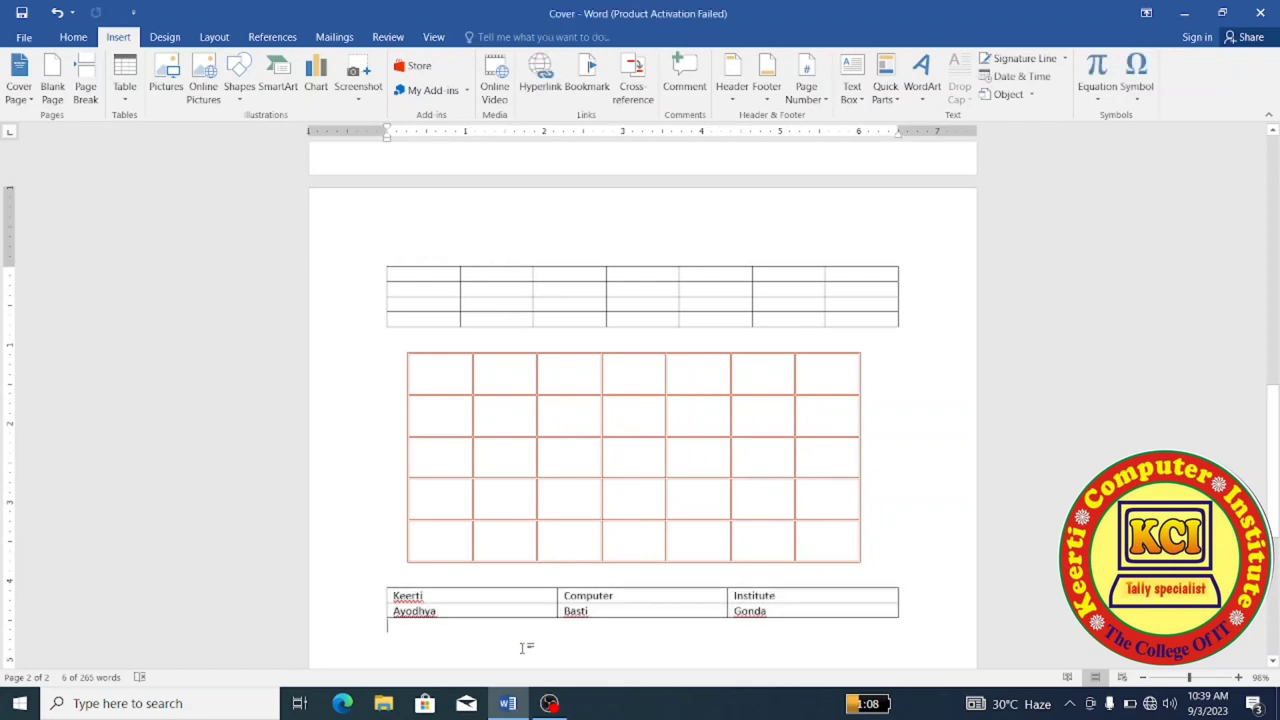
pyautogui.click(130, 98)
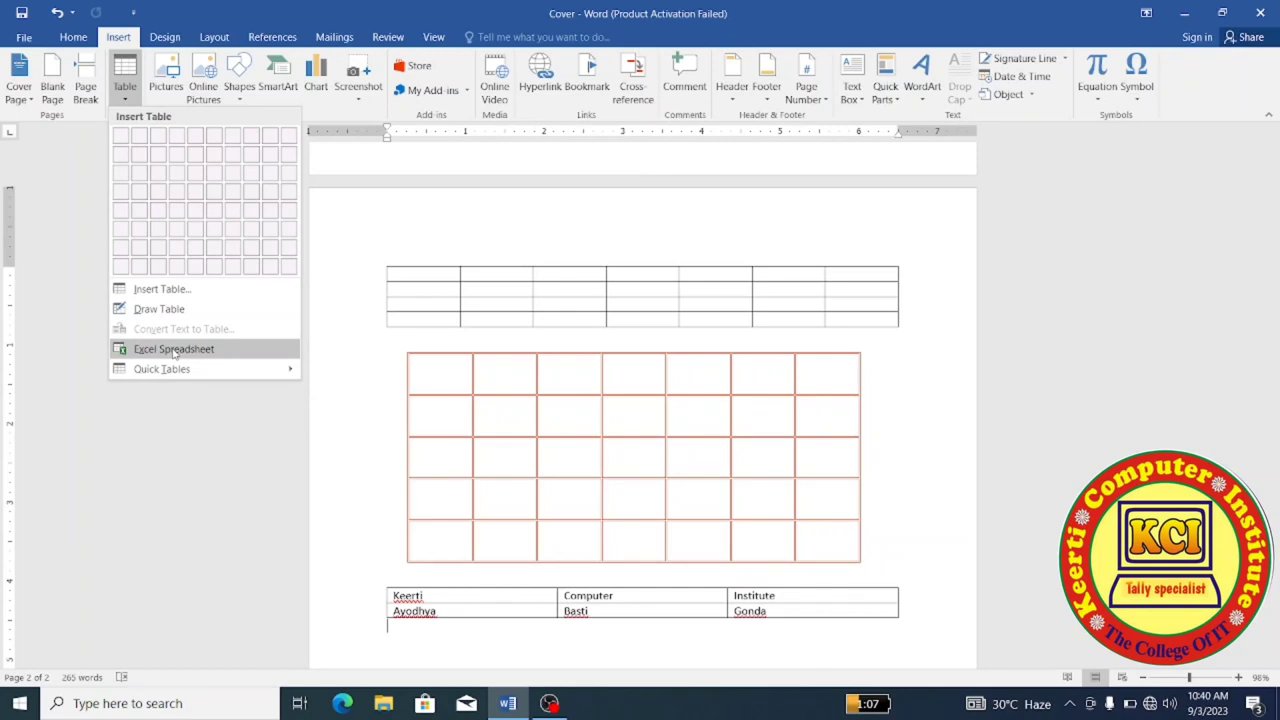
pyautogui.click(173, 350)
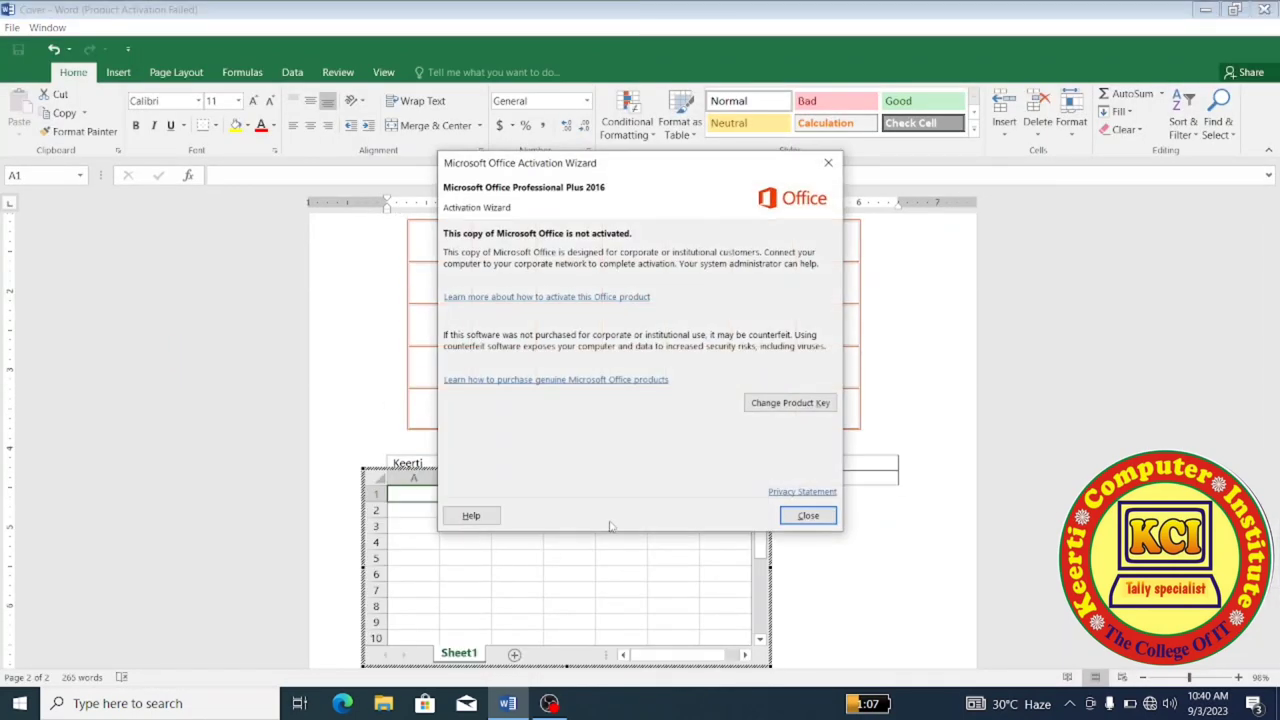
# Step: Dismiss the activation notice and enter headers Sr.no. and Name in A1 and B1
pyautogui.click(806, 516)
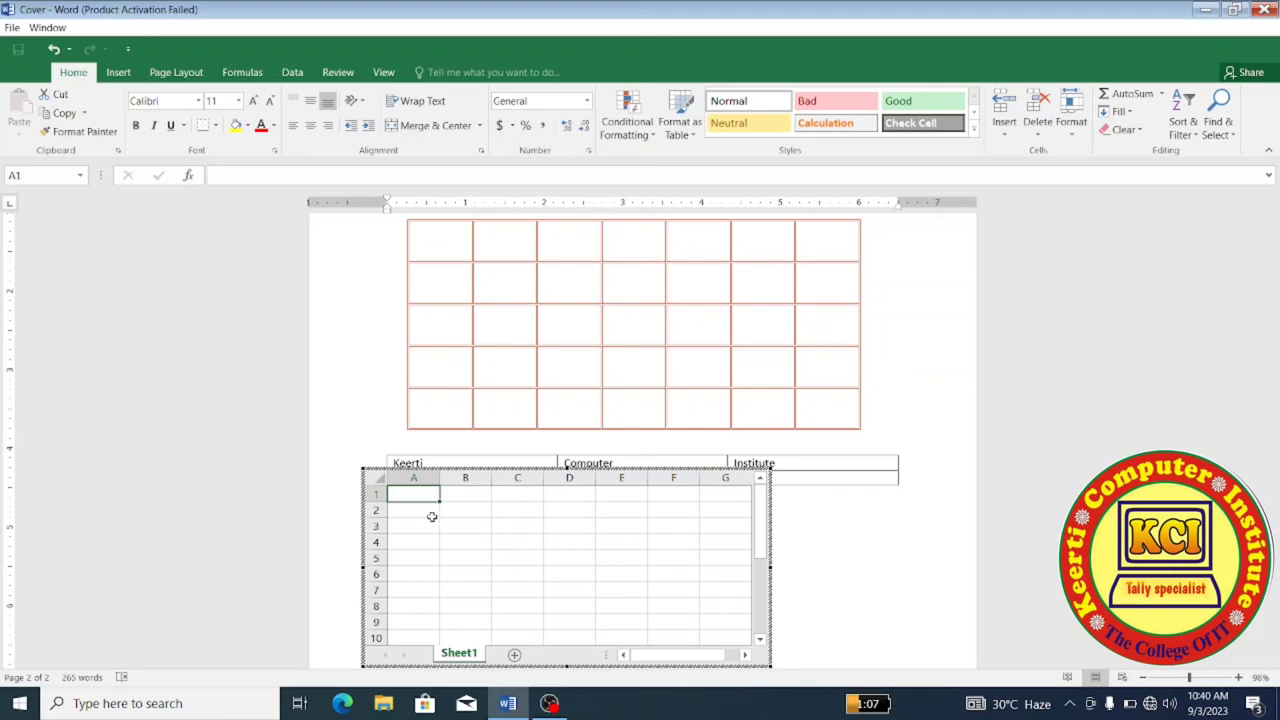
pyautogui.write('Sr.')
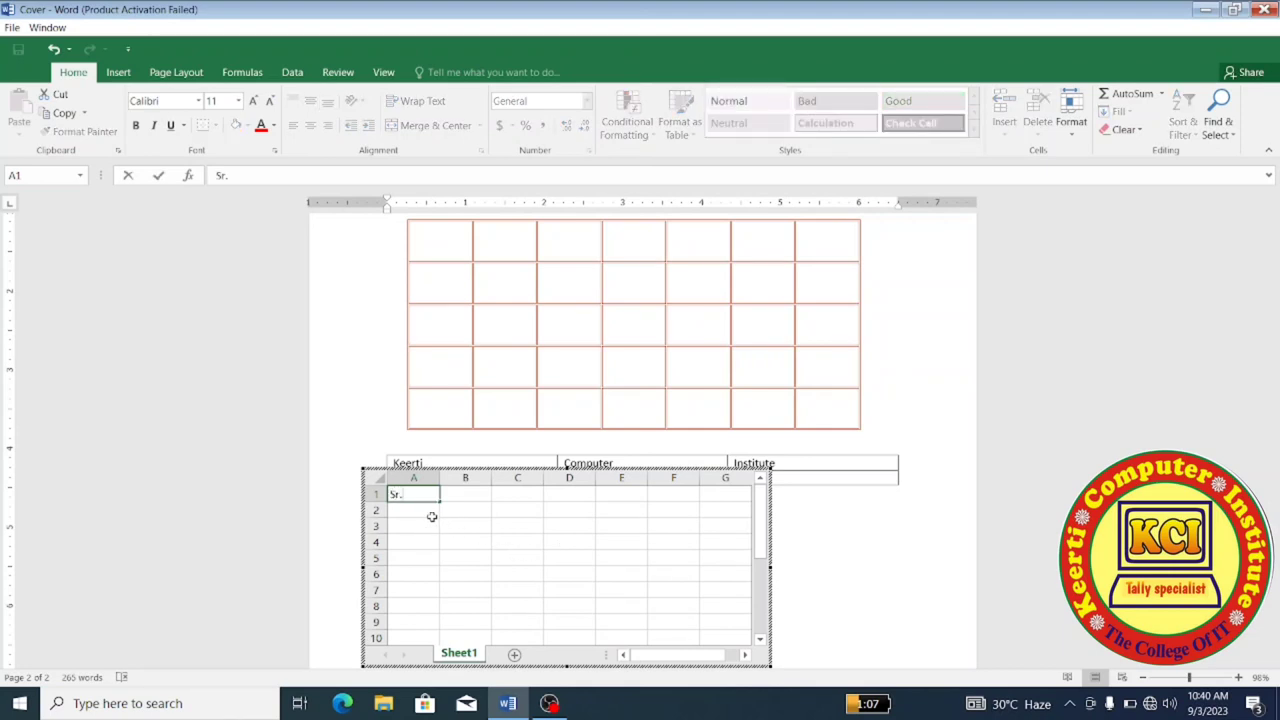
pyautogui.write('no.')
pyautogui.press('Tab')
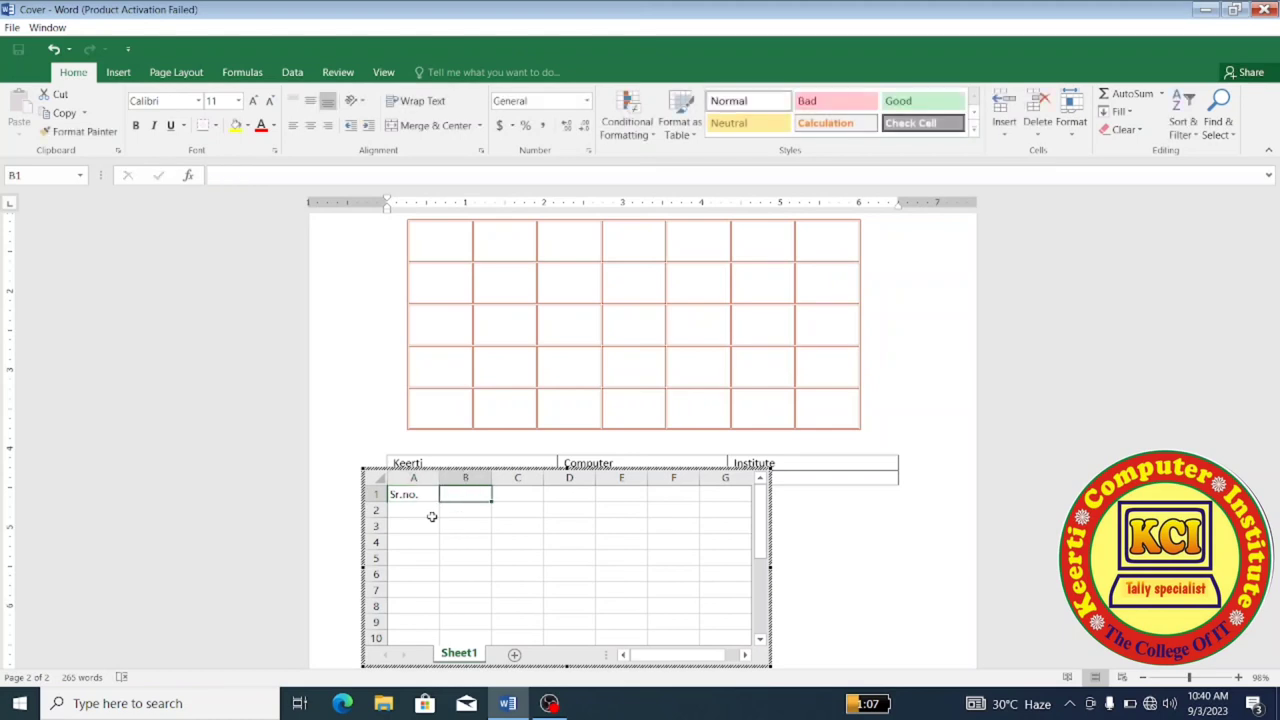
pyautogui.write('Name')
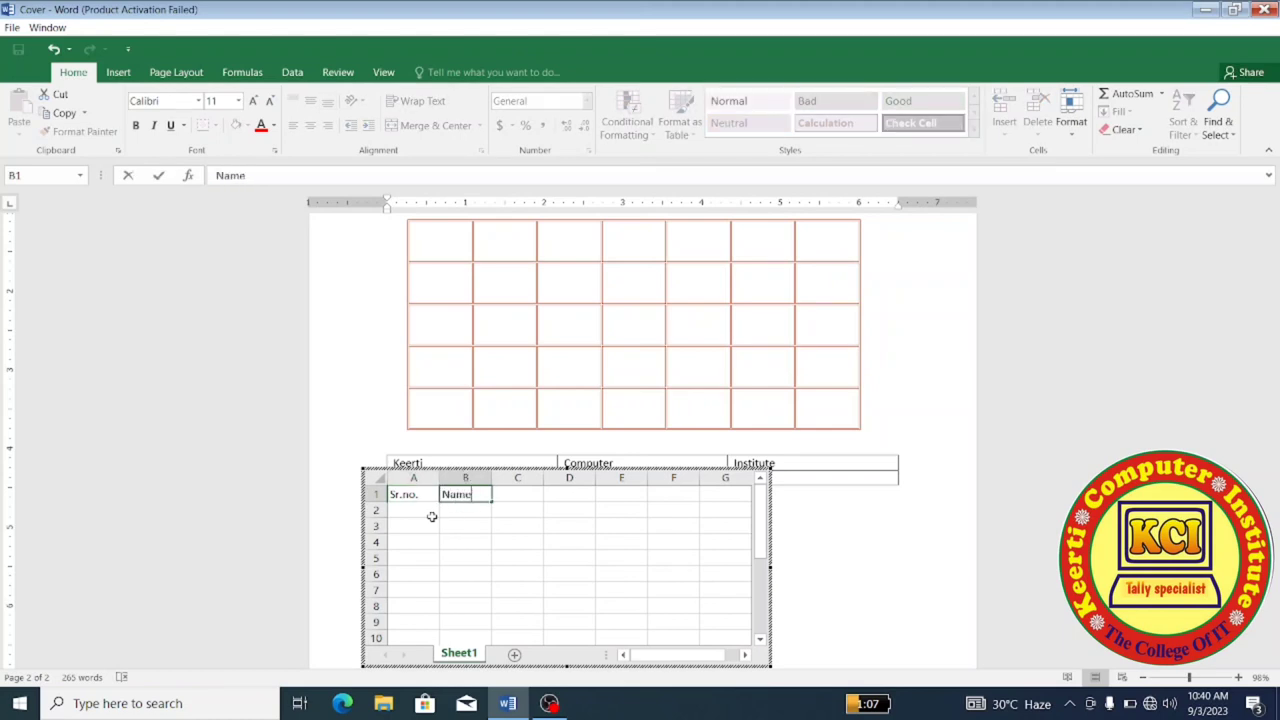
pyautogui.press('Tab')
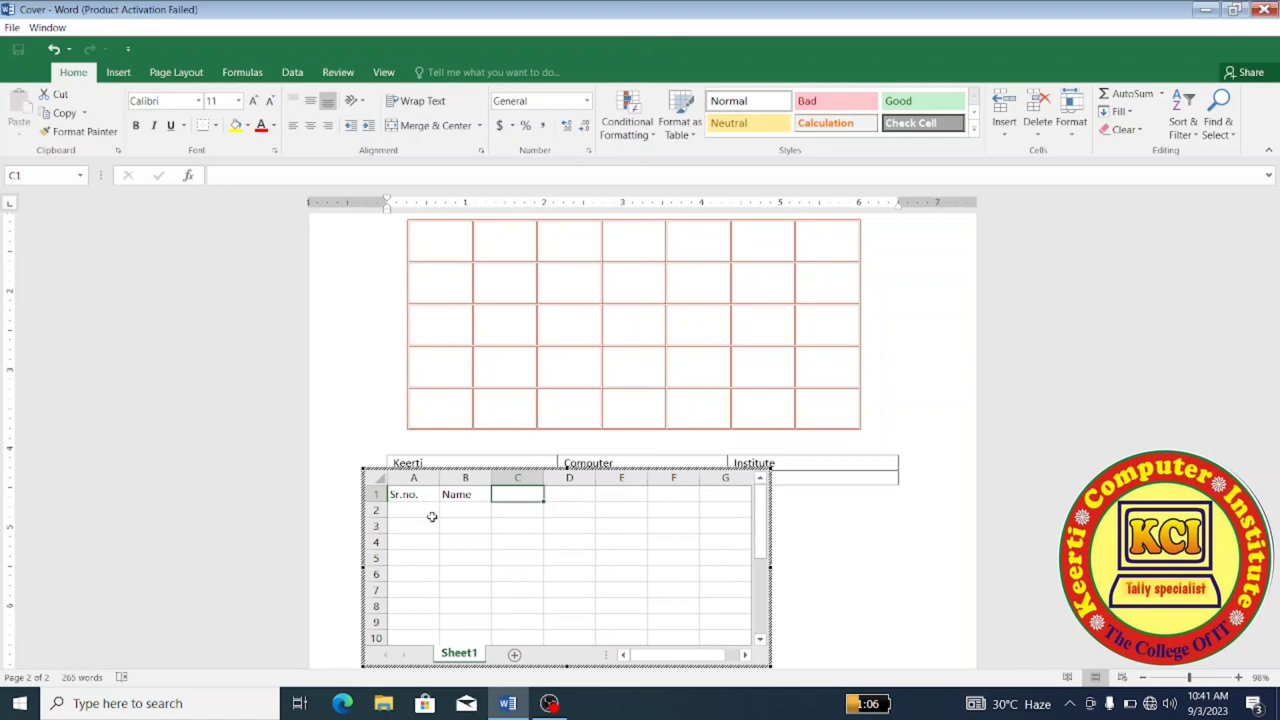
# Step: Enter Sub1, fill Sub2–Sub5 across to G1, widen the sheet, and add Total in H1
pyautogui.write('Sub1')
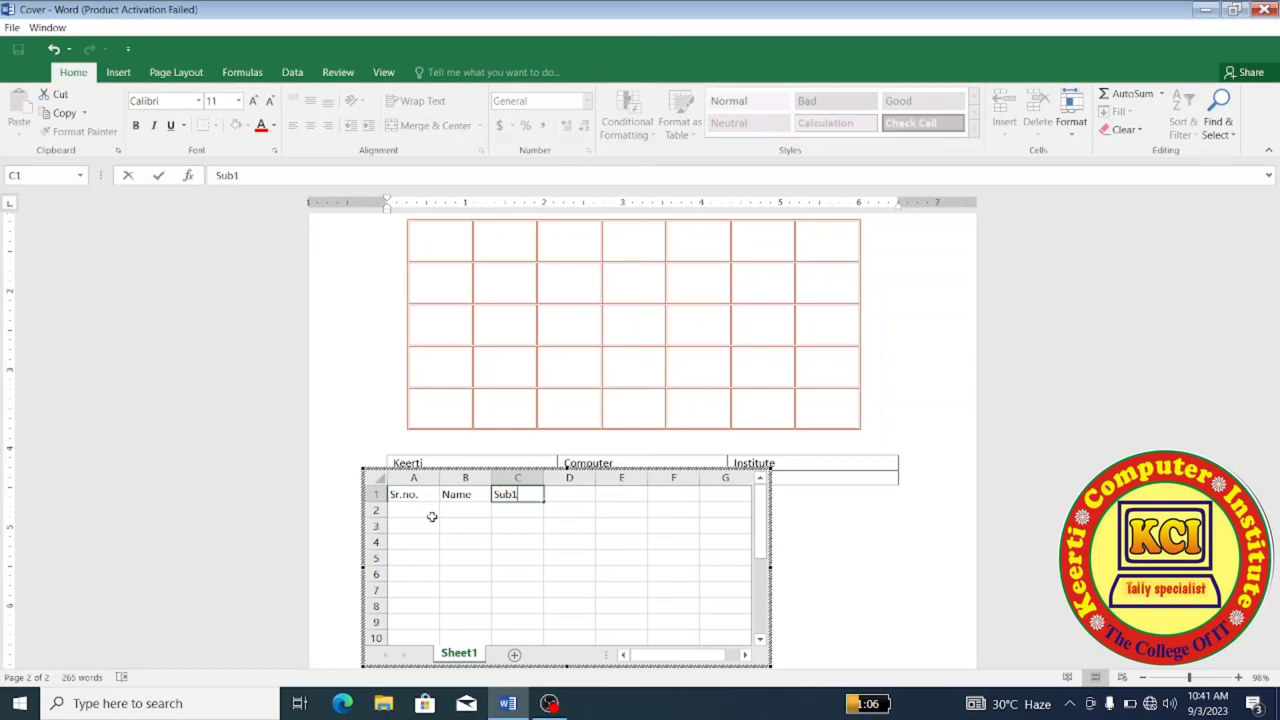
pyautogui.click(544, 500)
pyautogui.moveTo(544, 501); pyautogui.dragTo(730, 505)
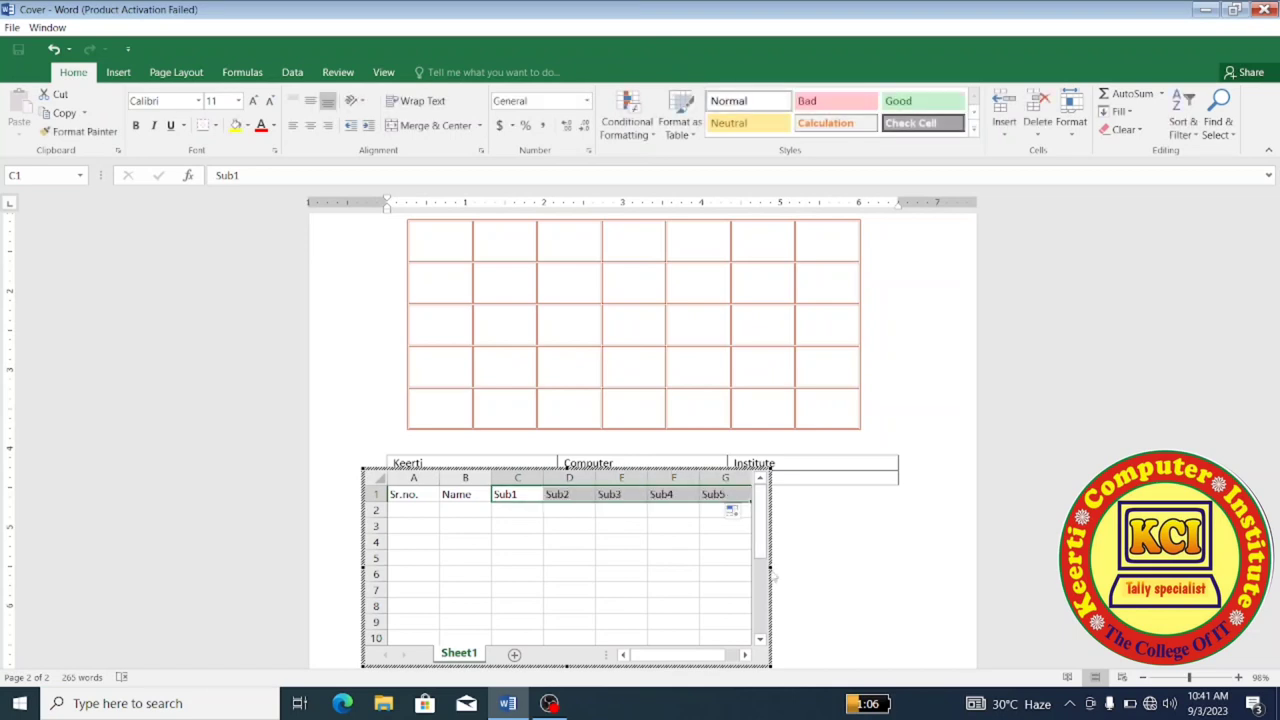
pyautogui.moveTo(770, 567); pyautogui.dragTo(817, 567)
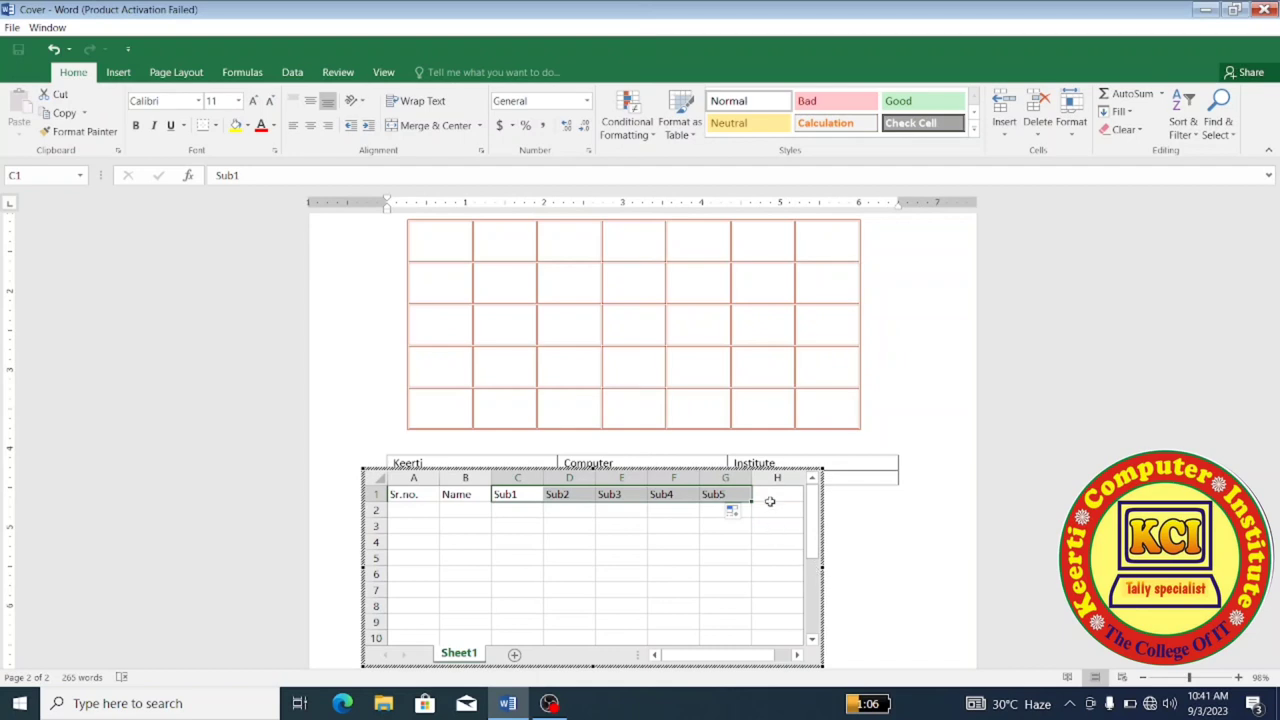
pyautogui.click(770, 496)
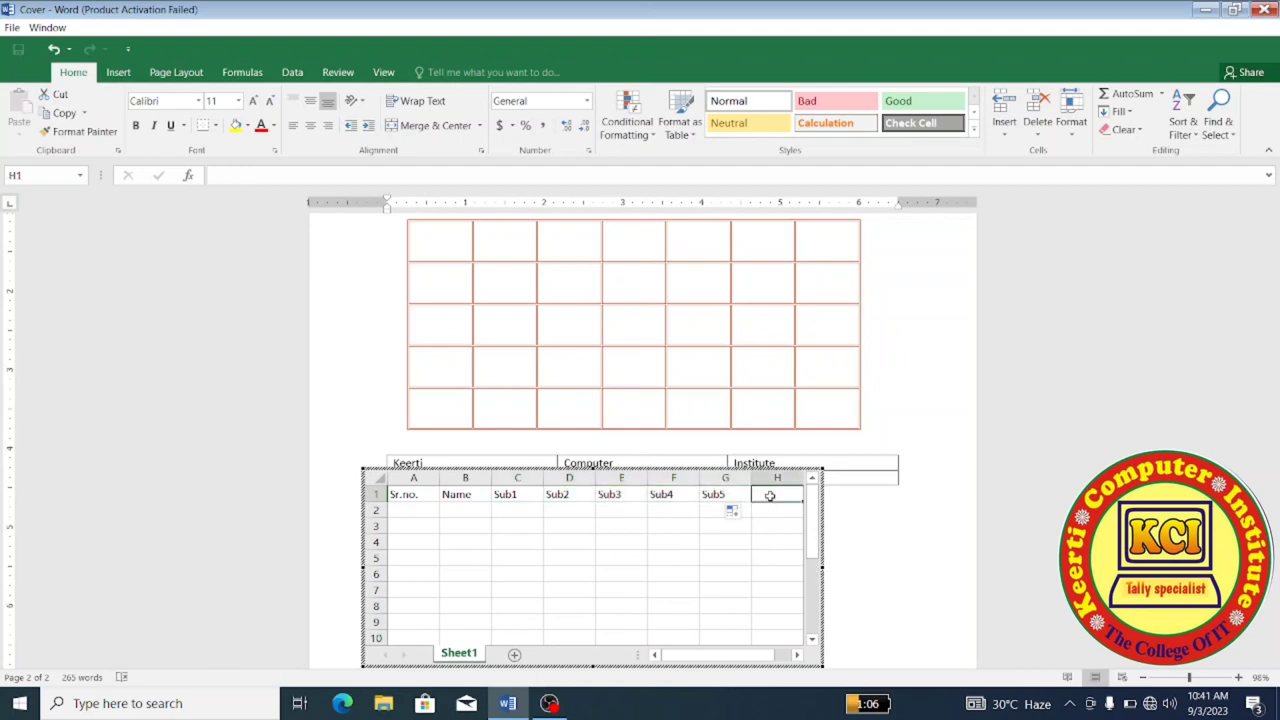
pyautogui.write('TOtal')
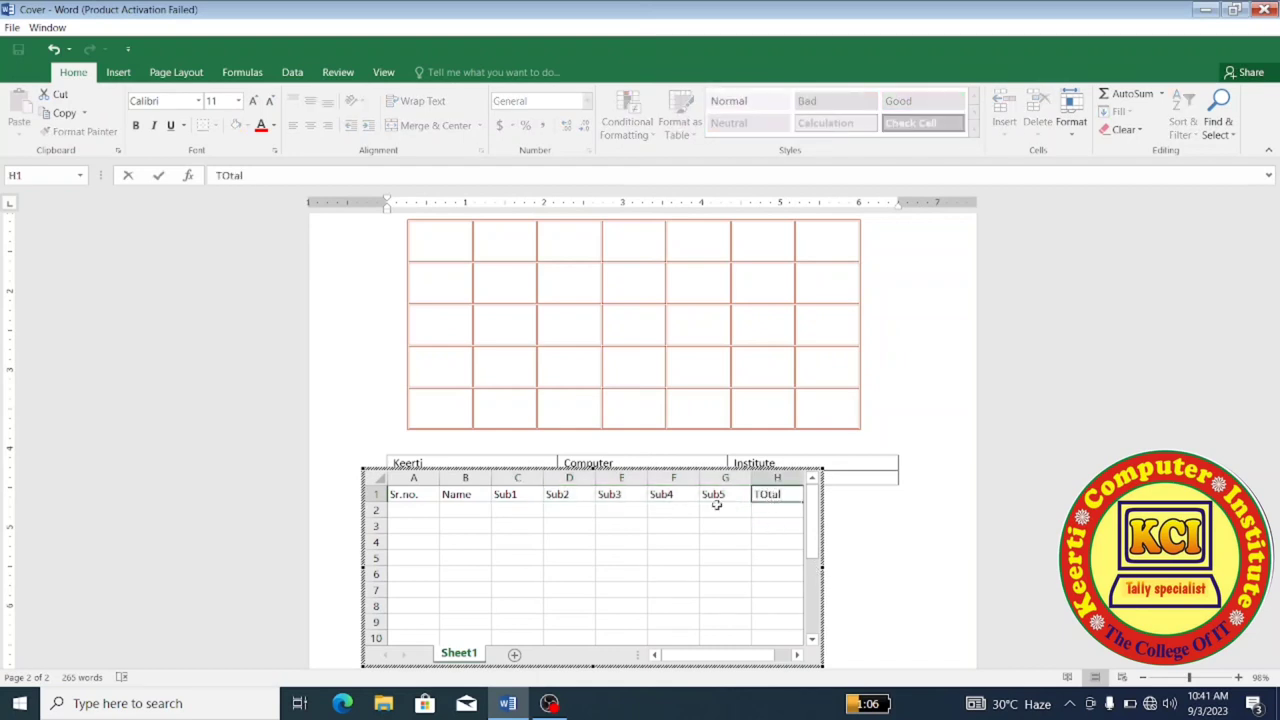
pyautogui.click(398, 510)
# Step: Number the students 1 to 9 down column A using a fill series
pyautogui.write('1')
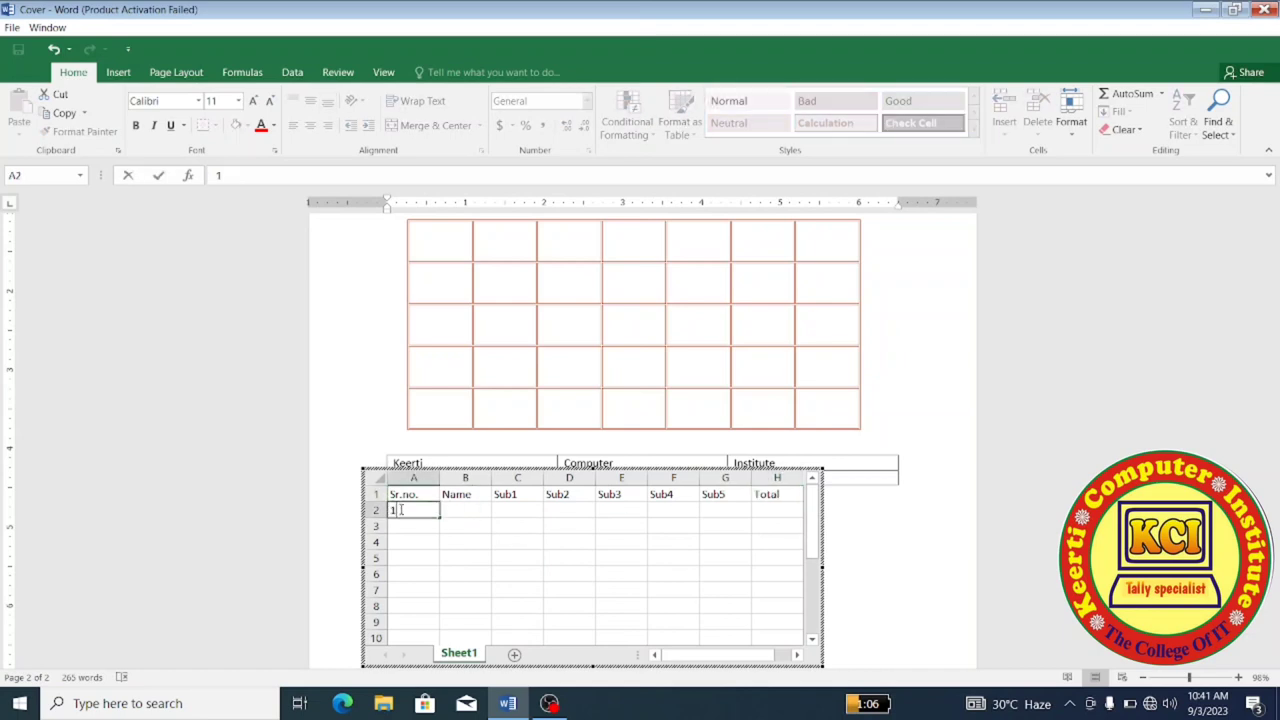
pyautogui.press('Return')
pyautogui.write('2')
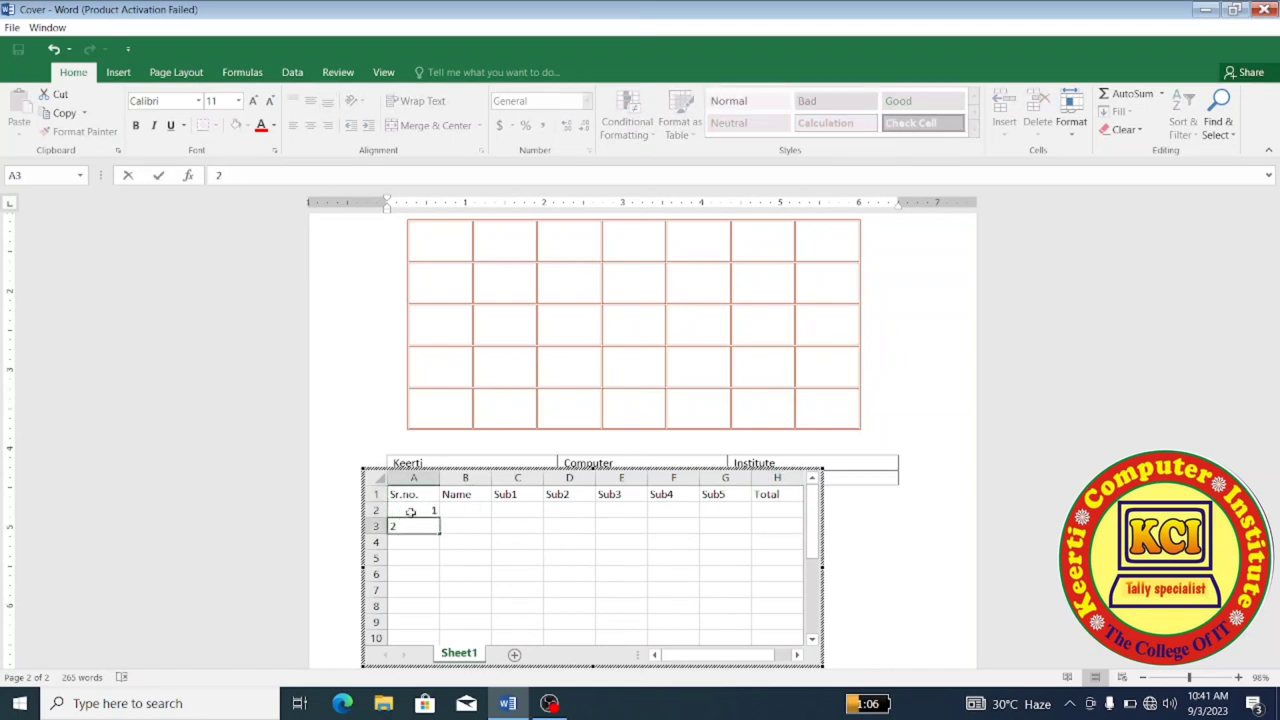
pyautogui.moveTo(410, 511); pyautogui.dragTo(414, 527)
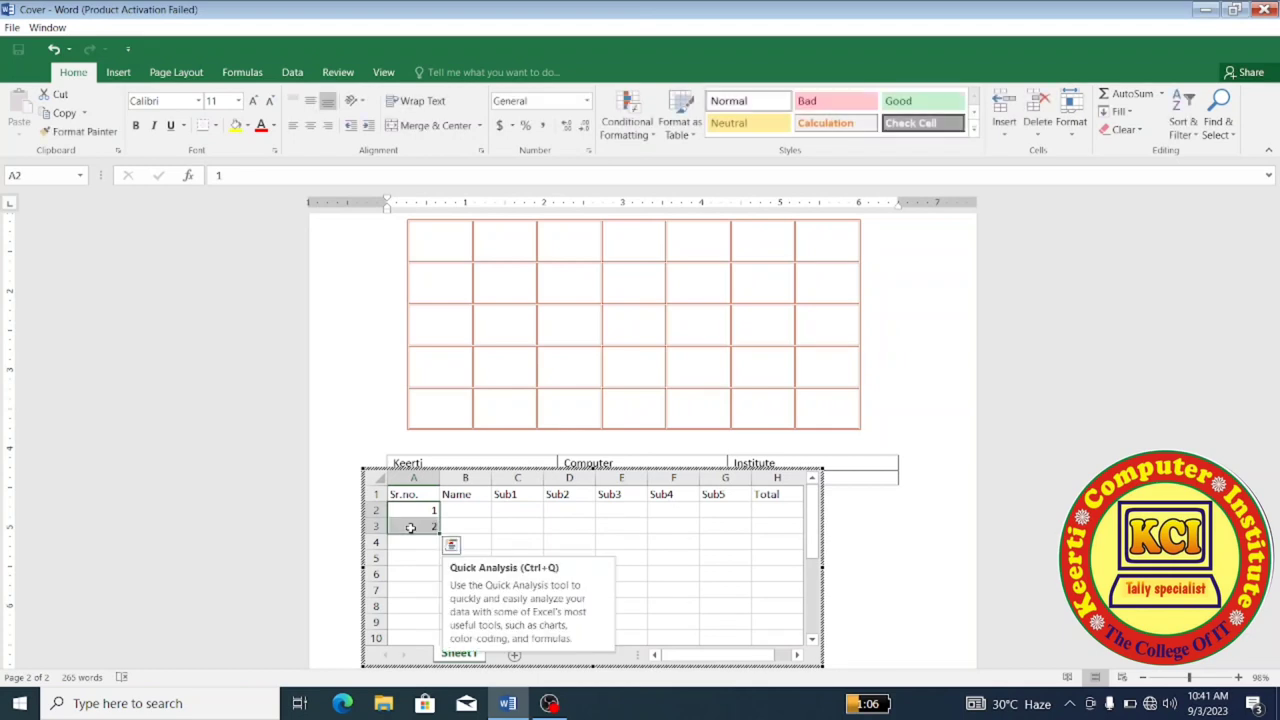
pyautogui.moveTo(440, 535); pyautogui.dragTo(427, 641)
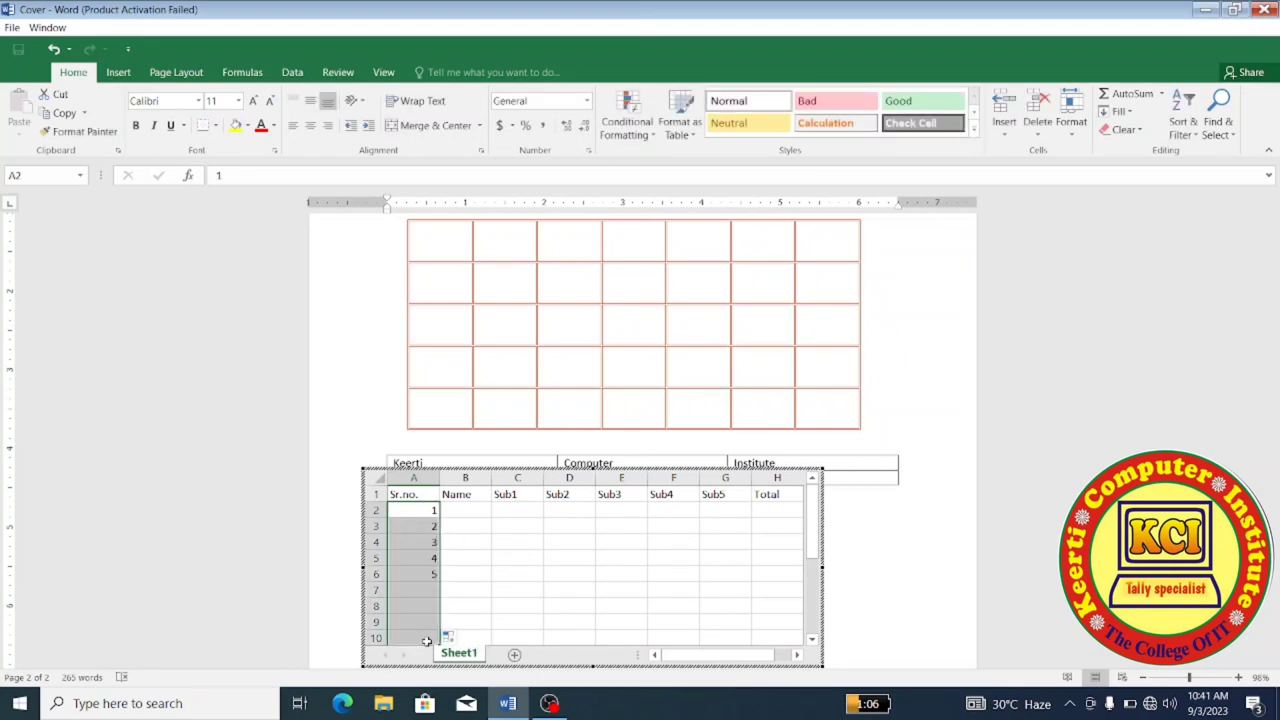
# Step: Enter names a–i and their Sub1 marks, then copy the marks across Sub2 through Sub5
pyautogui.click(455, 511)
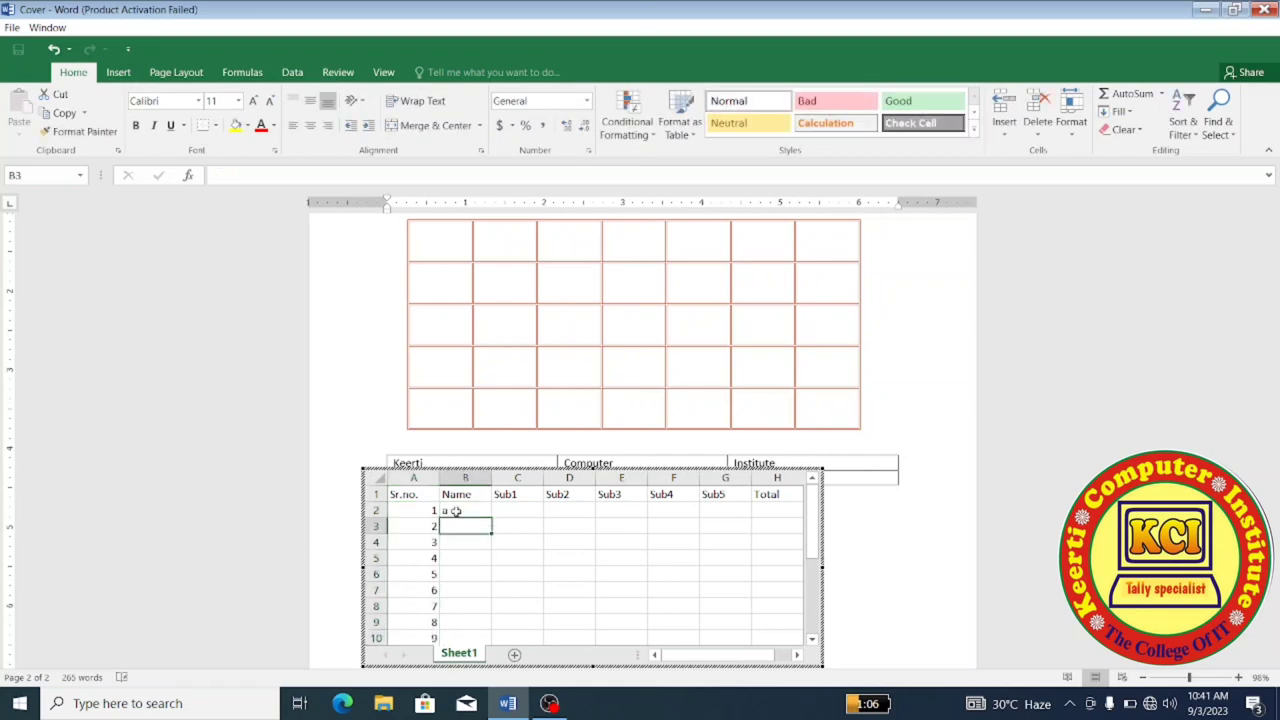
pyautogui.write('b')
pyautogui.press('Return')
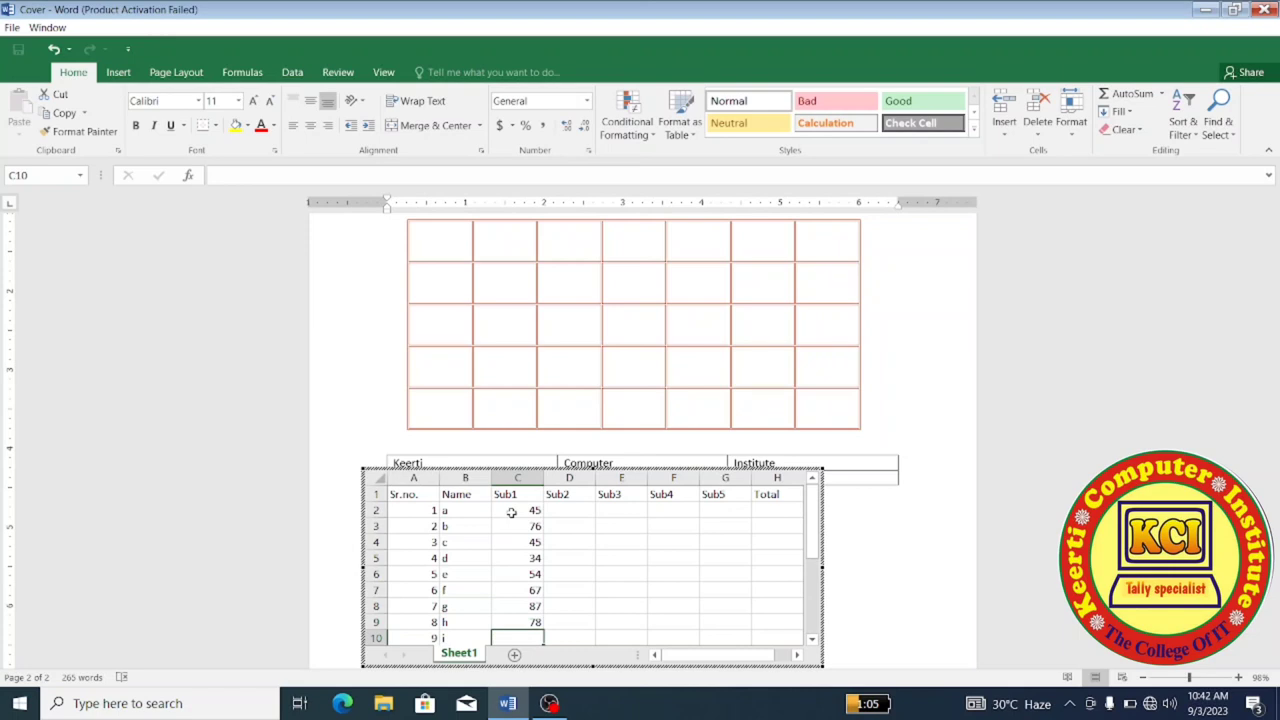
pyautogui.write('54')
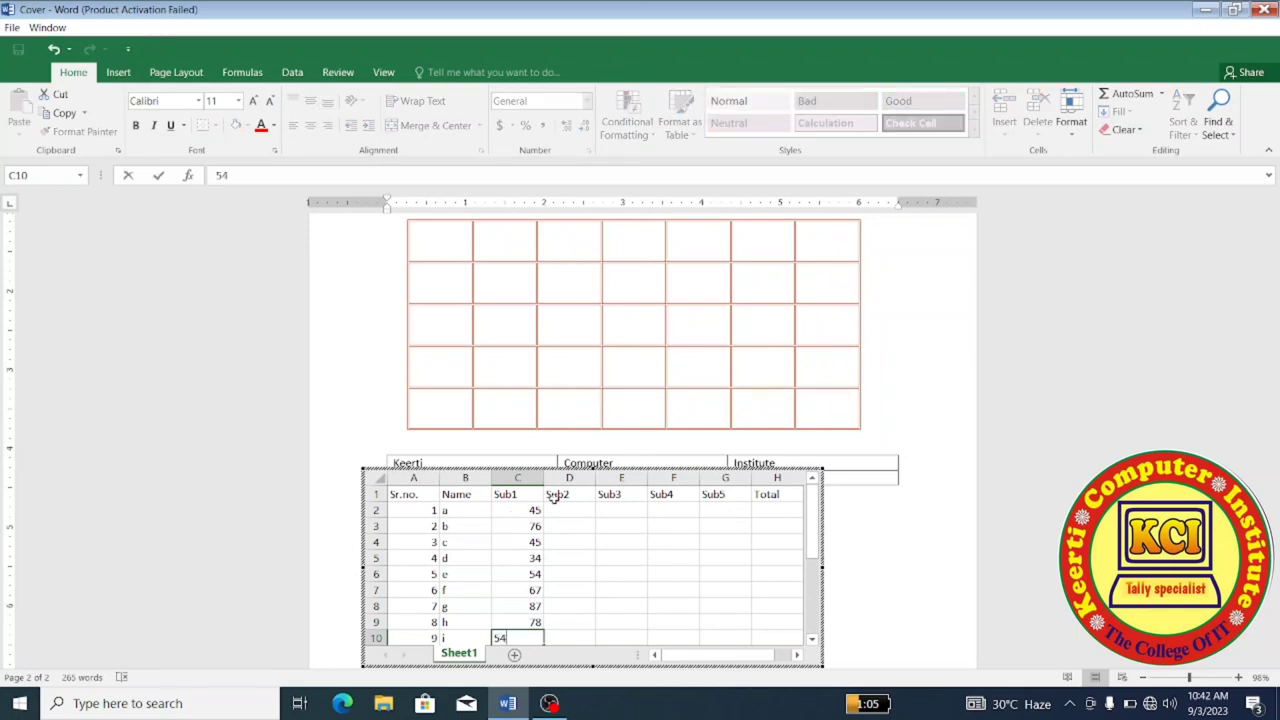
pyautogui.click(564, 515)
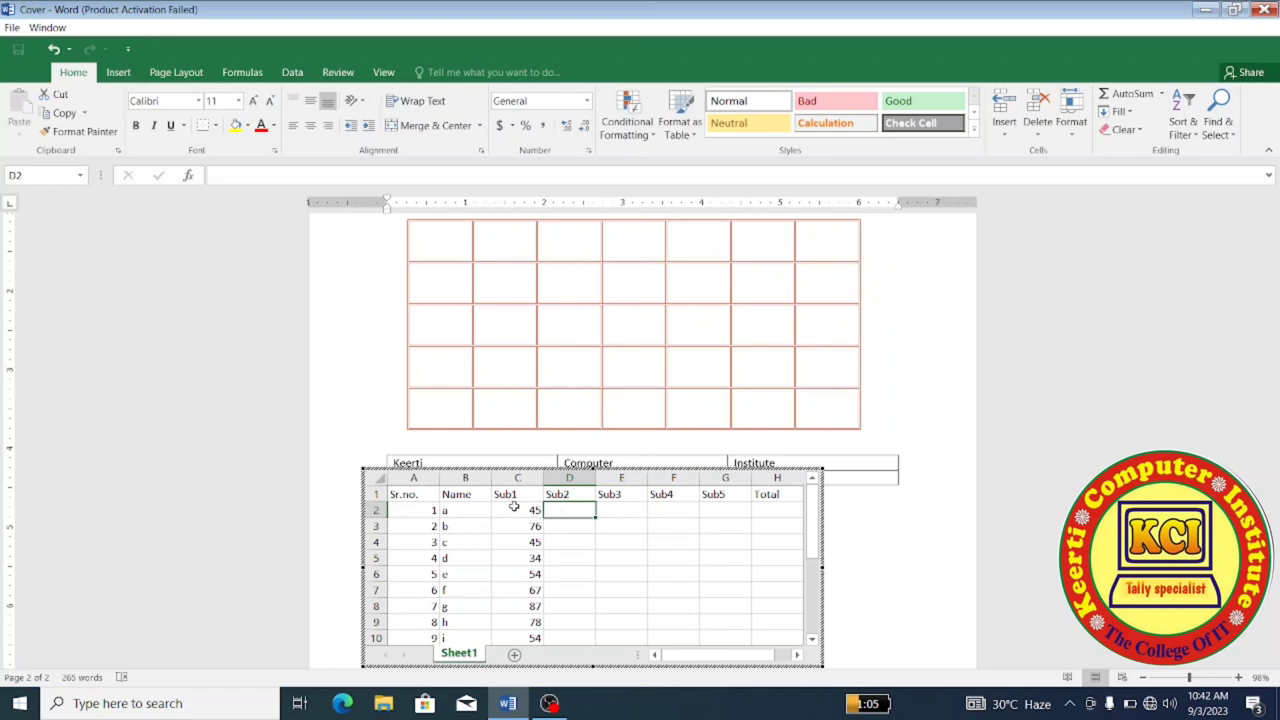
pyautogui.moveTo(513, 507); pyautogui.dragTo(516, 640)
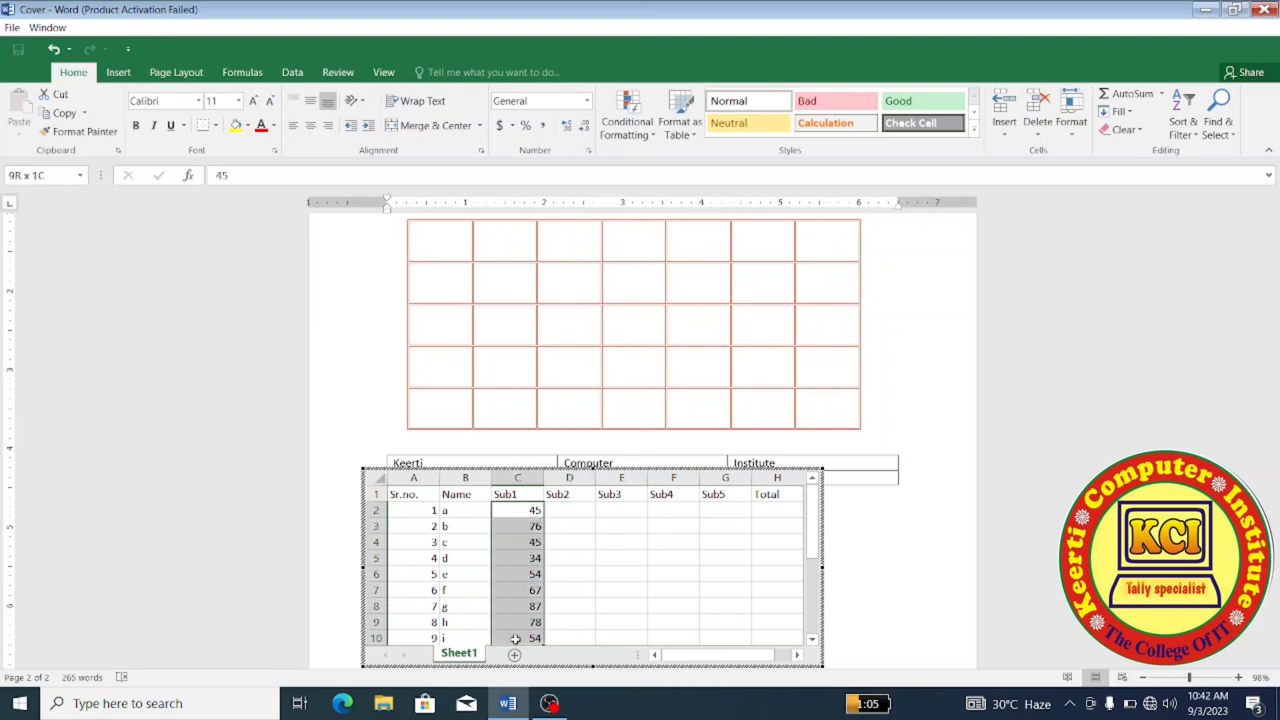
pyautogui.moveTo(543, 643); pyautogui.dragTo(730, 590)
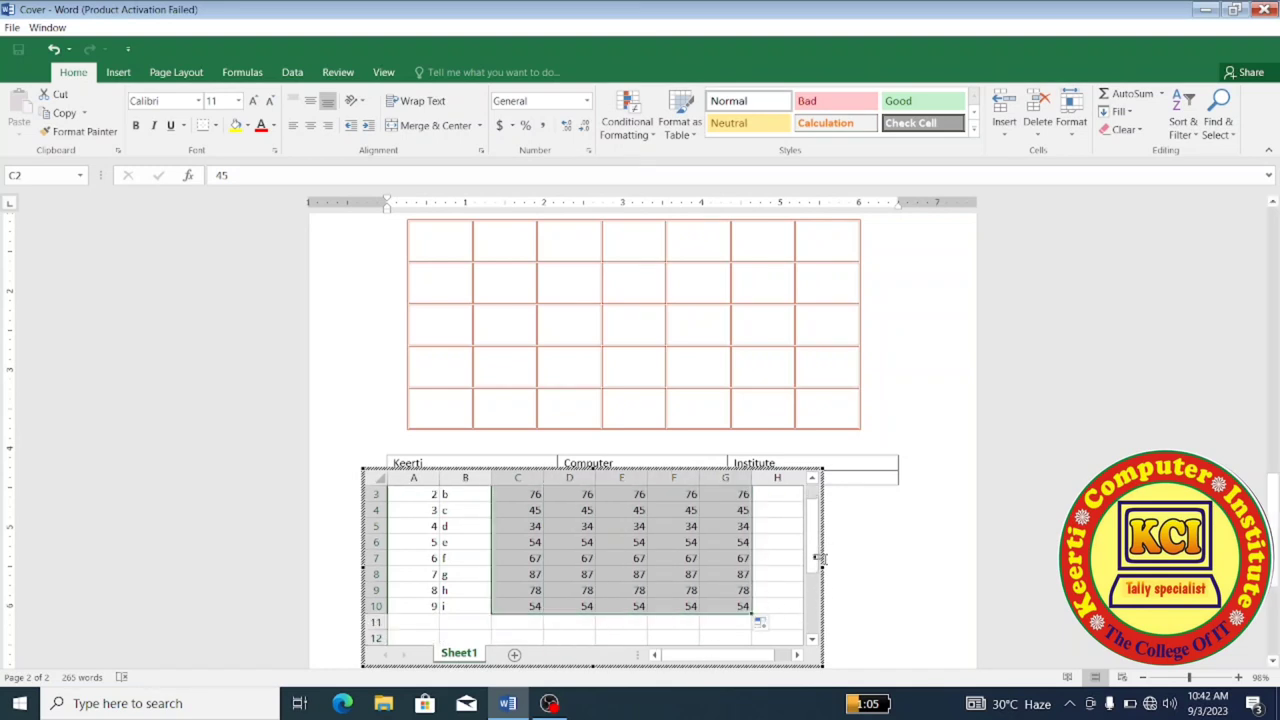
pyautogui.moveTo(818, 558); pyautogui.dragTo(815, 508)
# Step: AutoSum the first student's marks in H2 and fill the total down to H10
pyautogui.click(772, 516)
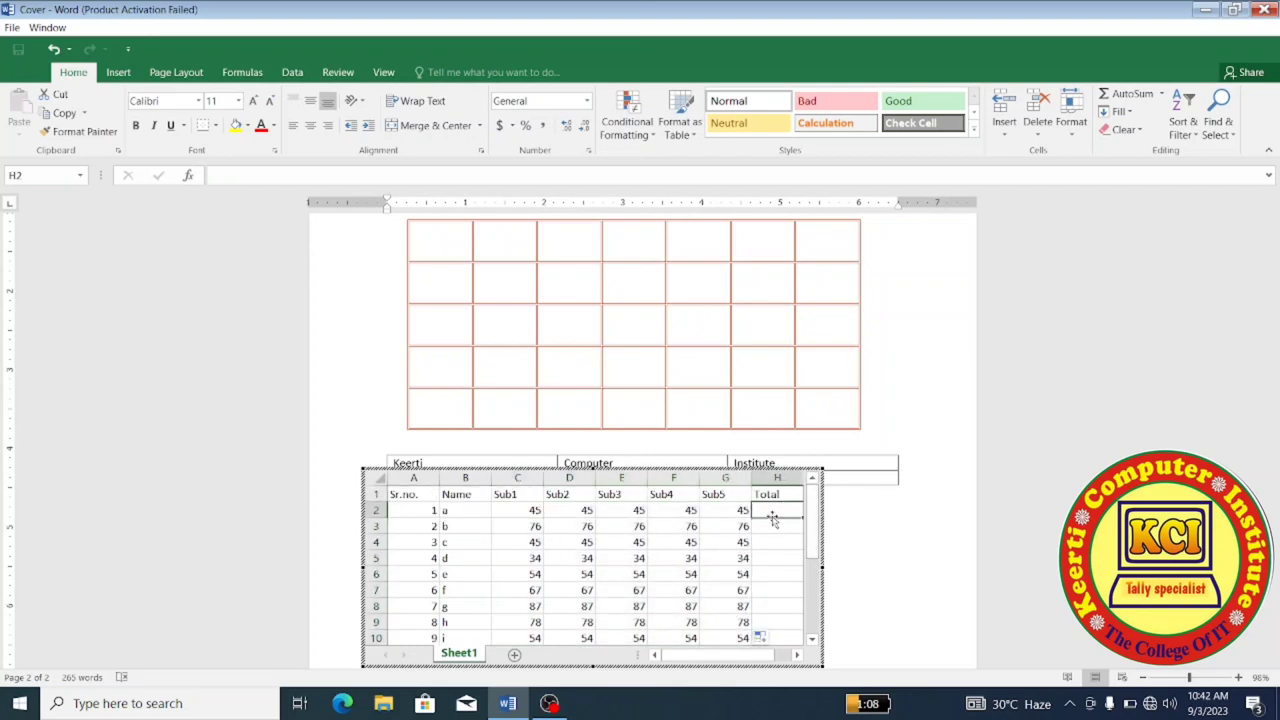
pyautogui.hotkey('alt', '=')
pyautogui.press('Return')
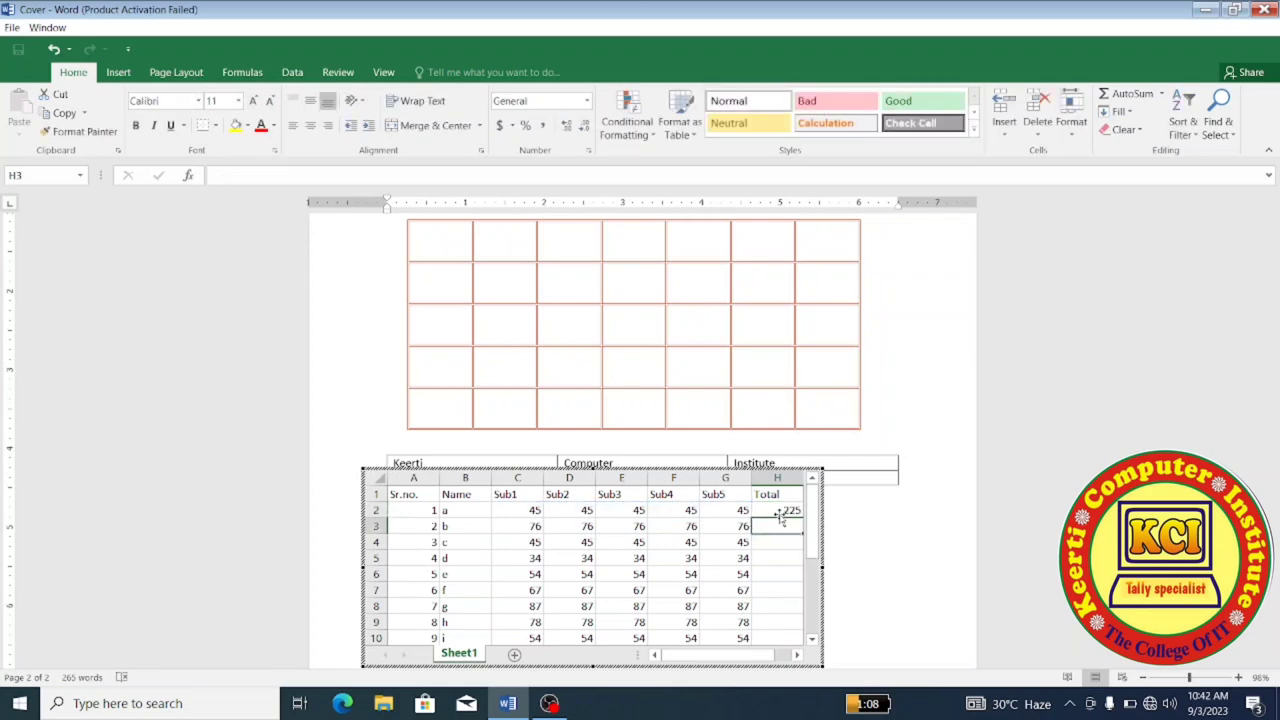
pyautogui.click(780, 512)
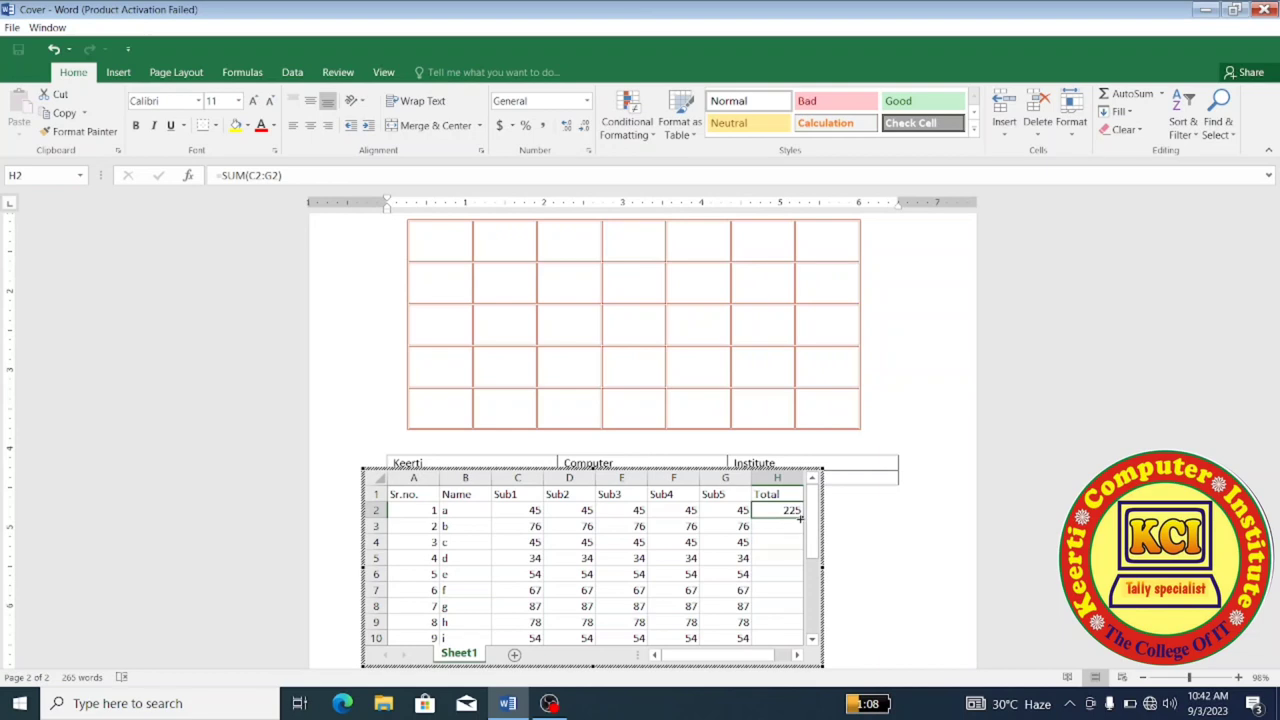
pyautogui.moveTo(800, 517); pyautogui.dragTo(796, 638)
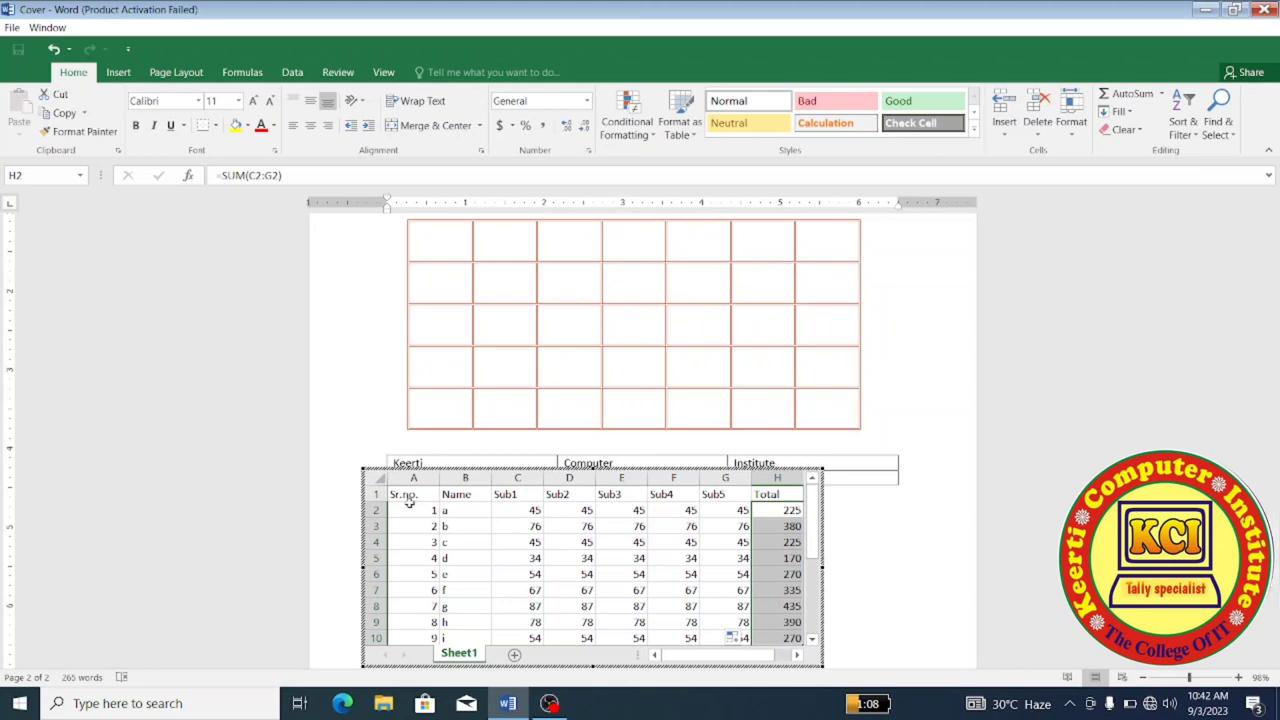
pyautogui.moveTo(400, 494)
pyautogui.mouseDown()
pyautogui.moveTo(691, 591)
pyautogui.moveTo(756, 633)
pyautogui.mouseUp()
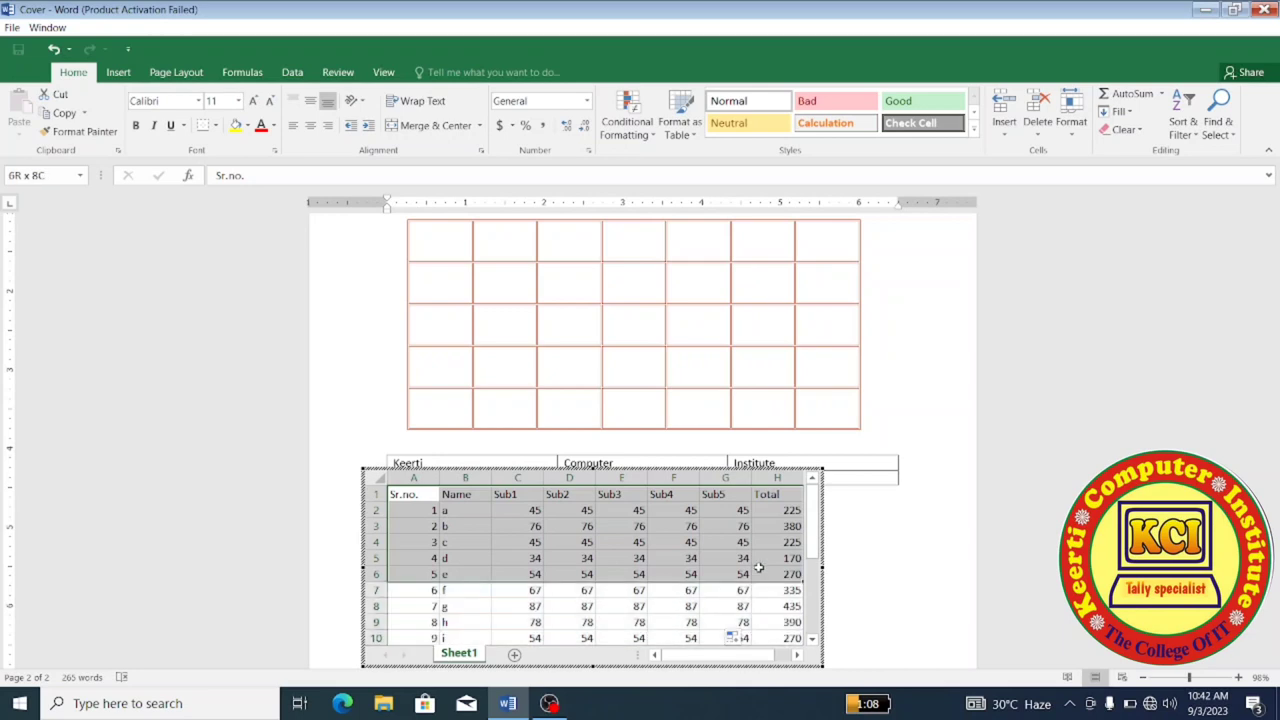
# Step: Apply the Calculation style to the header row and Good to rows A2:H10, then exit the sheet
pyautogui.moveTo(757, 634); pyautogui.dragTo(755, 474)
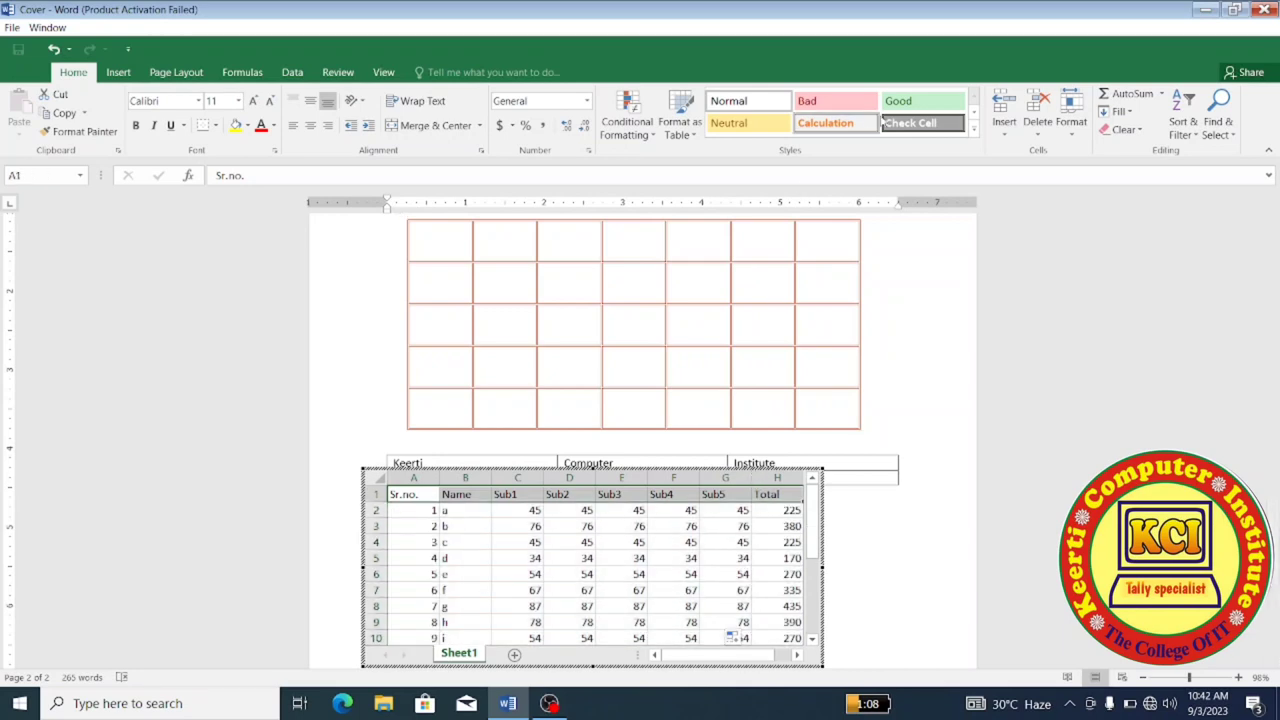
pyautogui.click(838, 127)
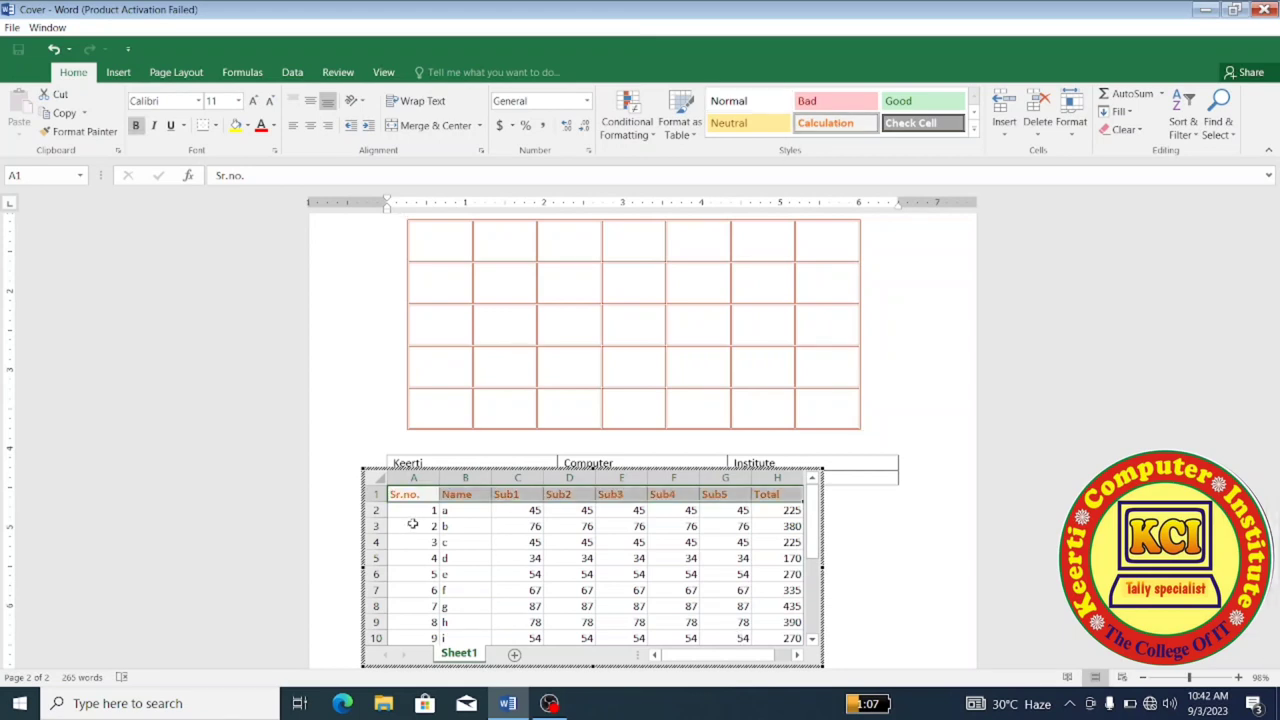
pyautogui.moveTo(417, 507)
pyautogui.mouseDown()
pyautogui.moveTo(482, 574)
pyautogui.moveTo(795, 638)
pyautogui.mouseUp()
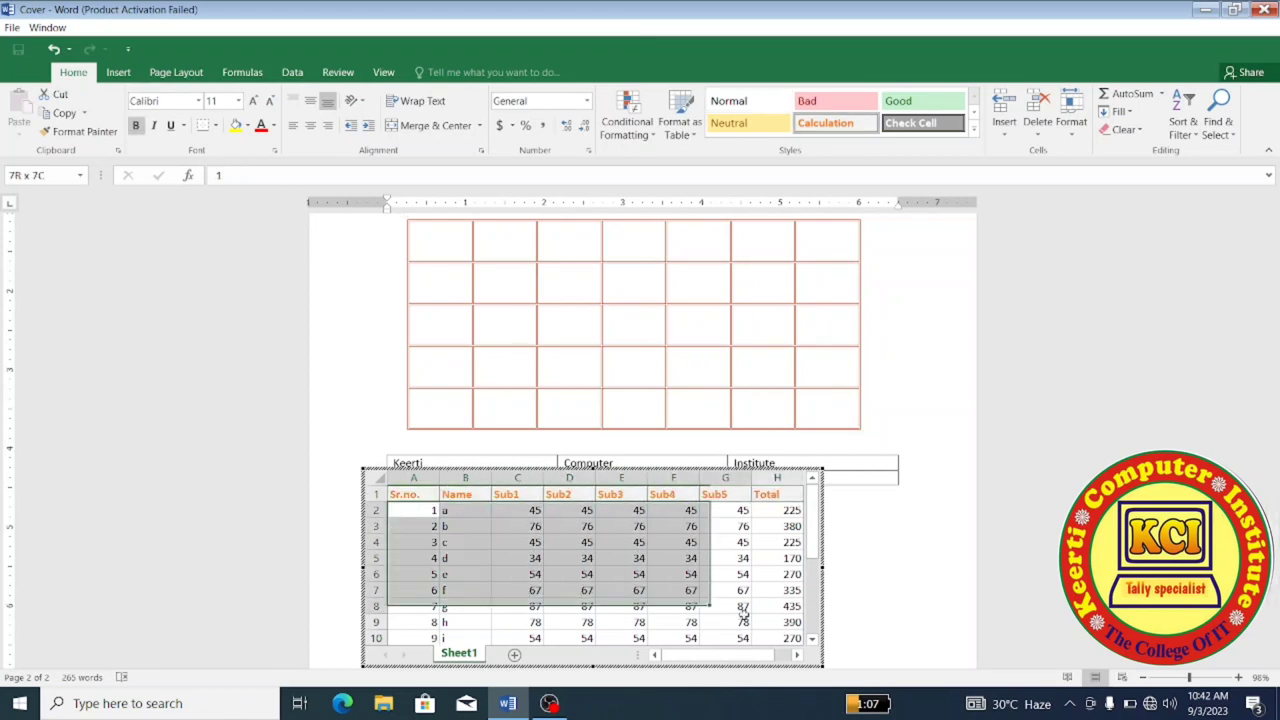
pyautogui.click(918, 104)
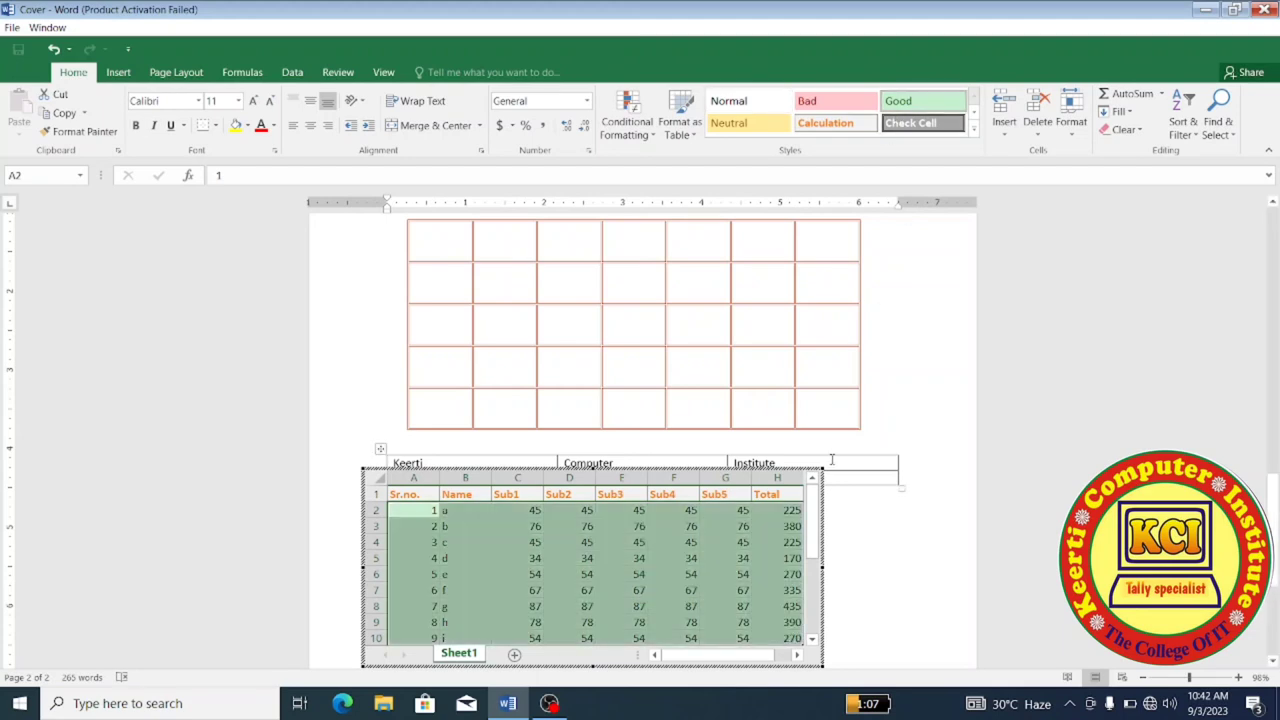
pyautogui.click(865, 572)
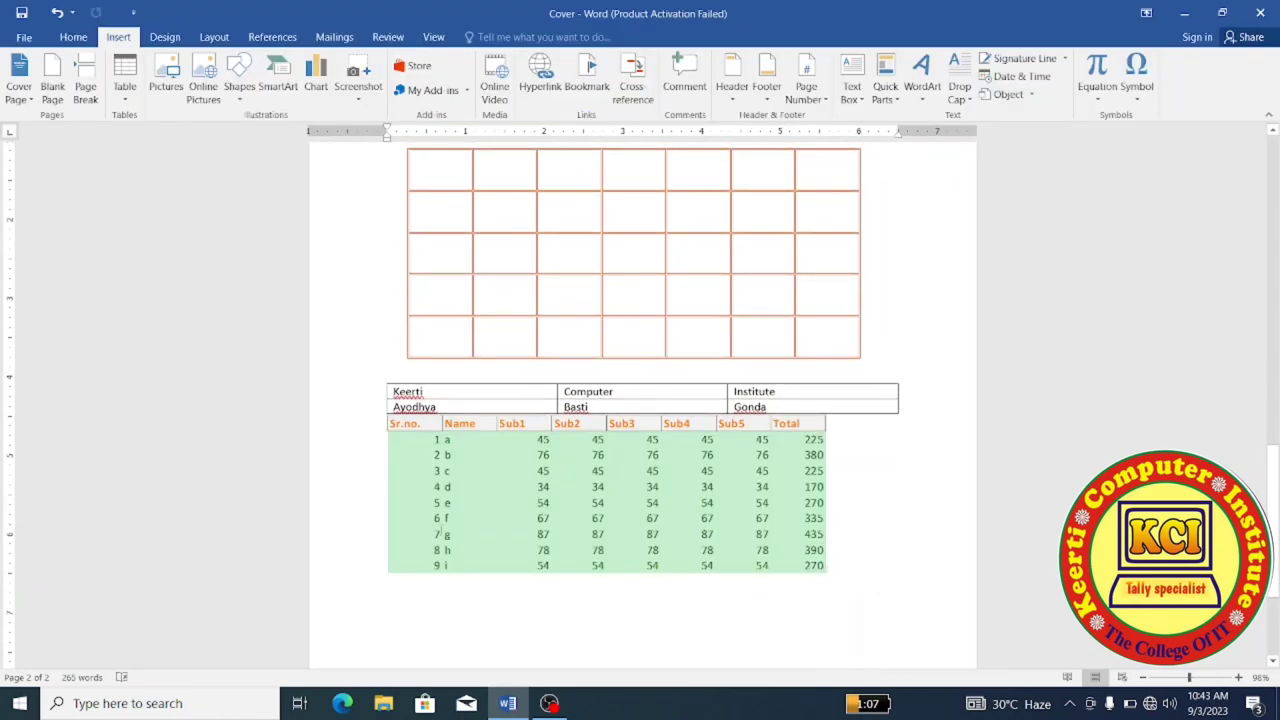
# Step: Add an empty line below the embedded marks table
pyautogui.click(463, 480)
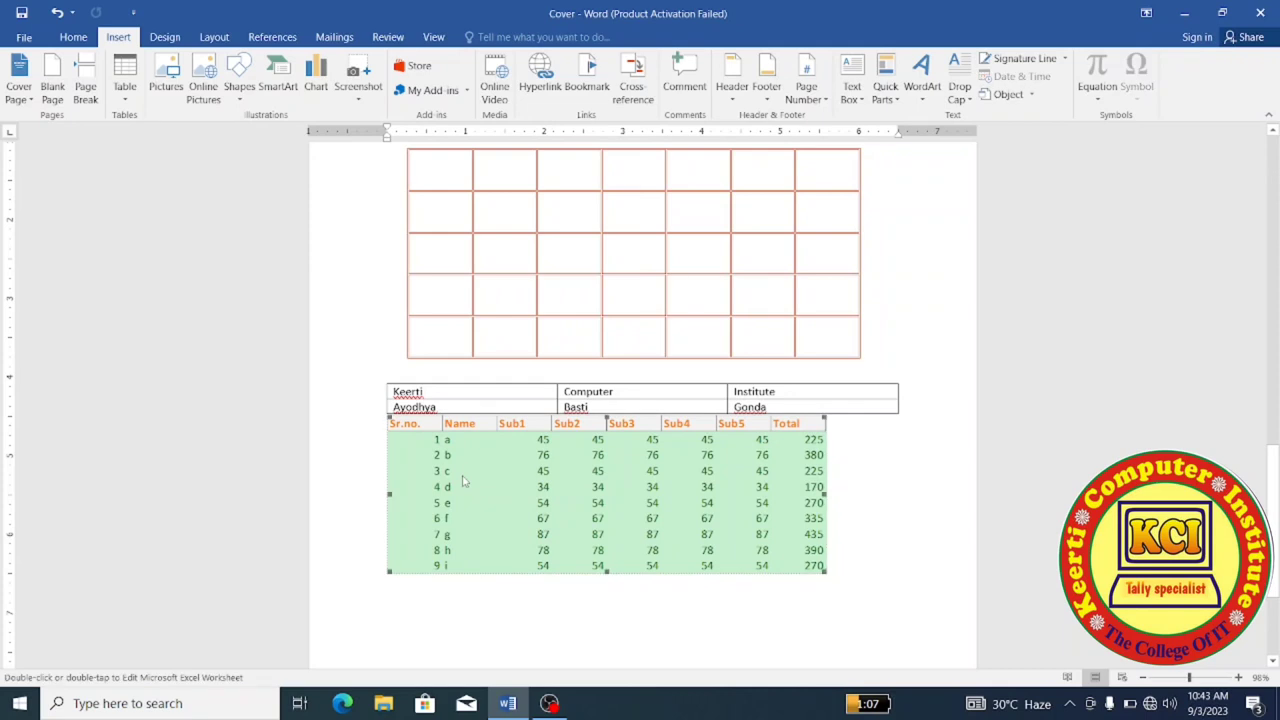
pyautogui.click(127, 104)
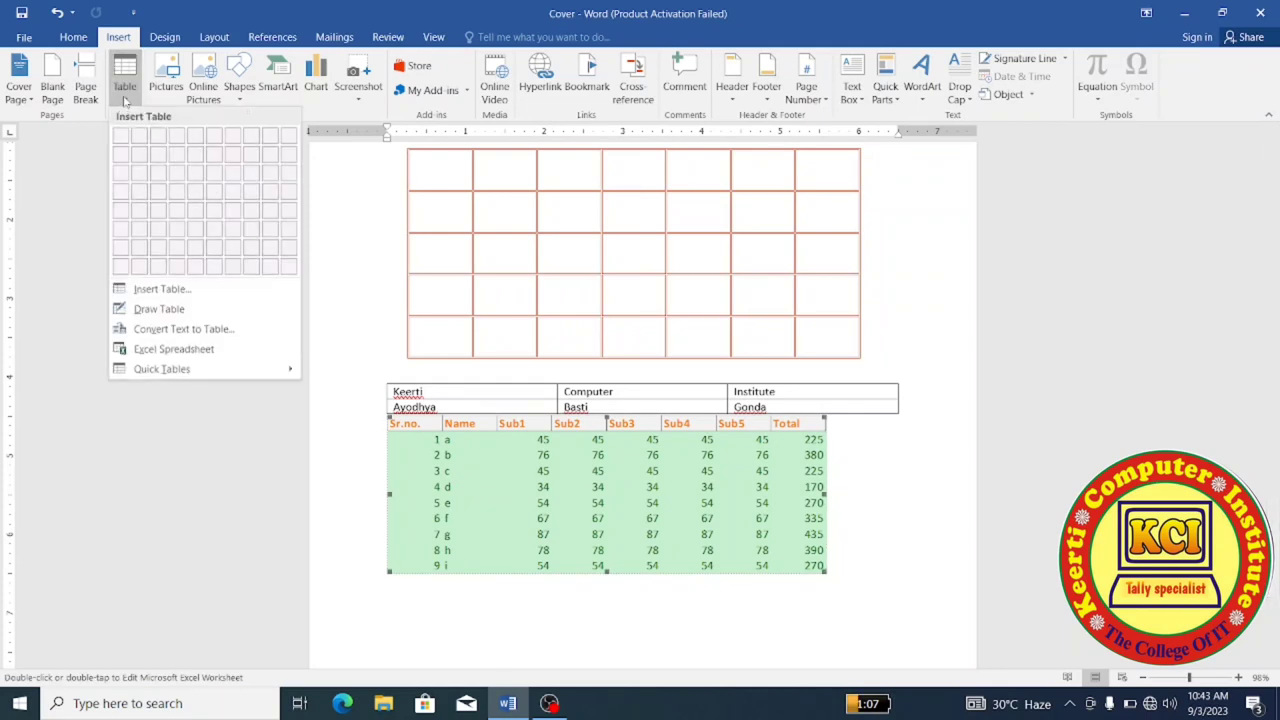
pyautogui.click(851, 592)
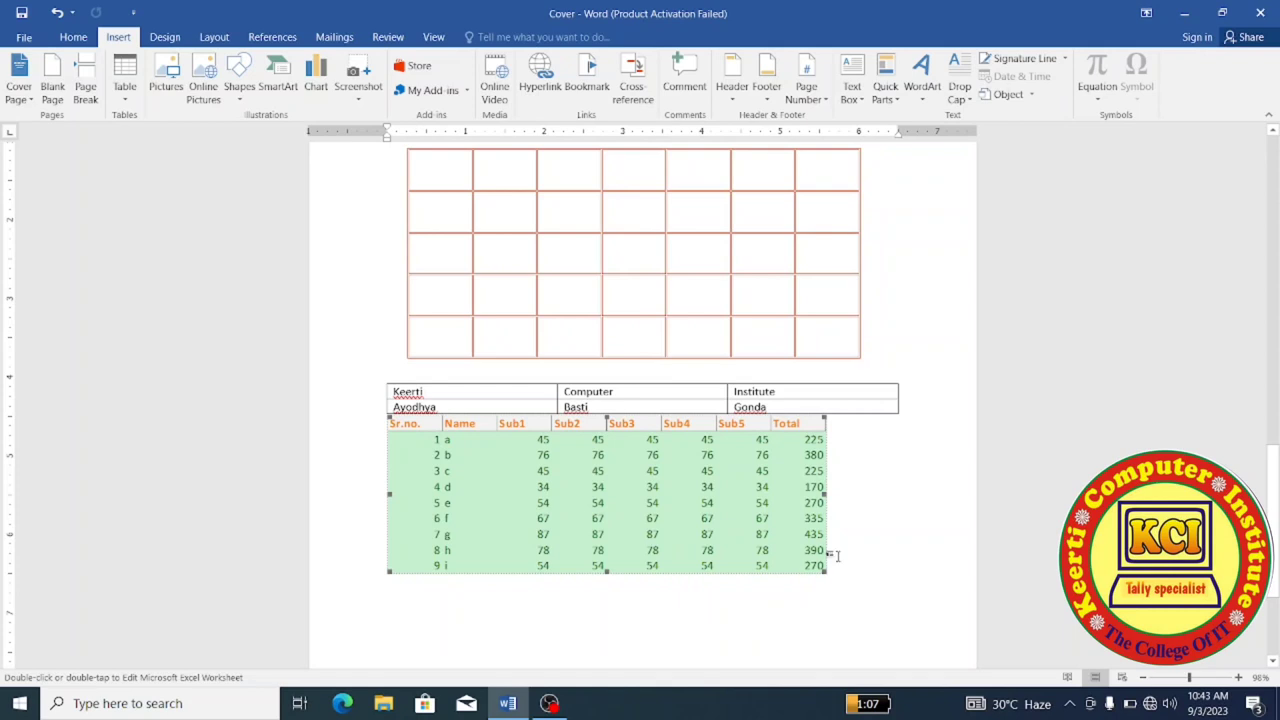
pyautogui.click(799, 628)
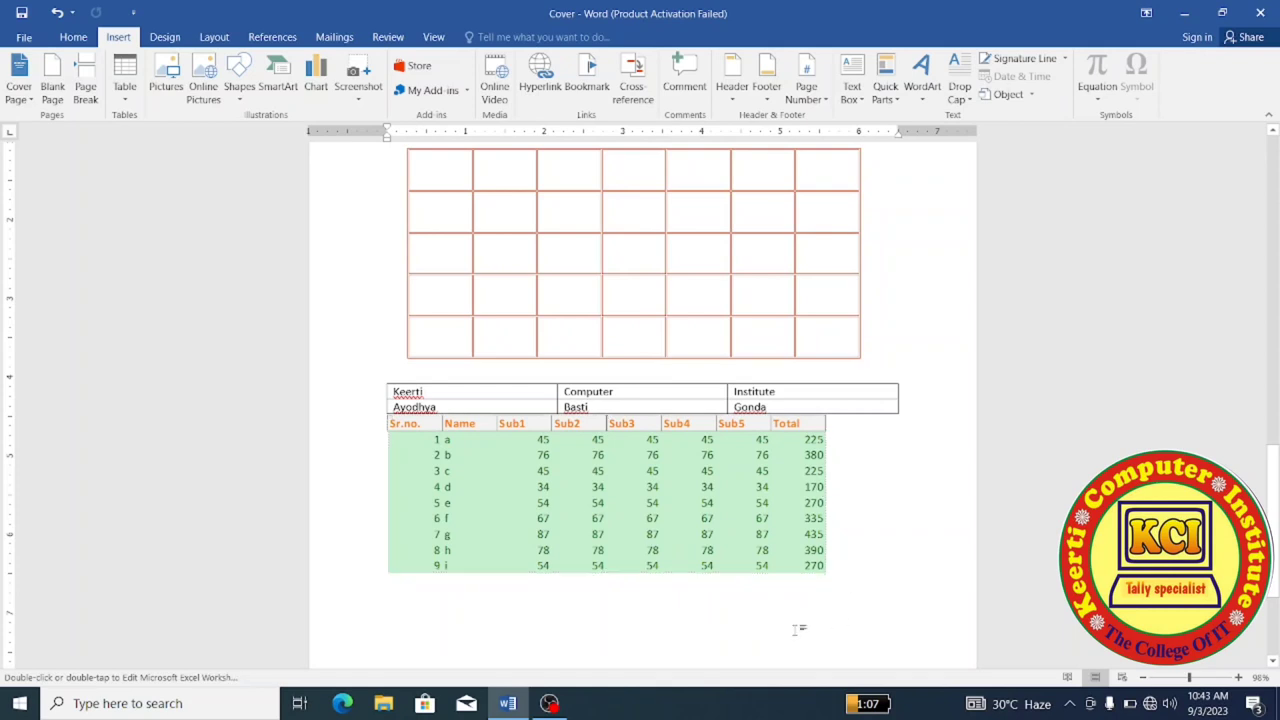
pyautogui.press('Return')
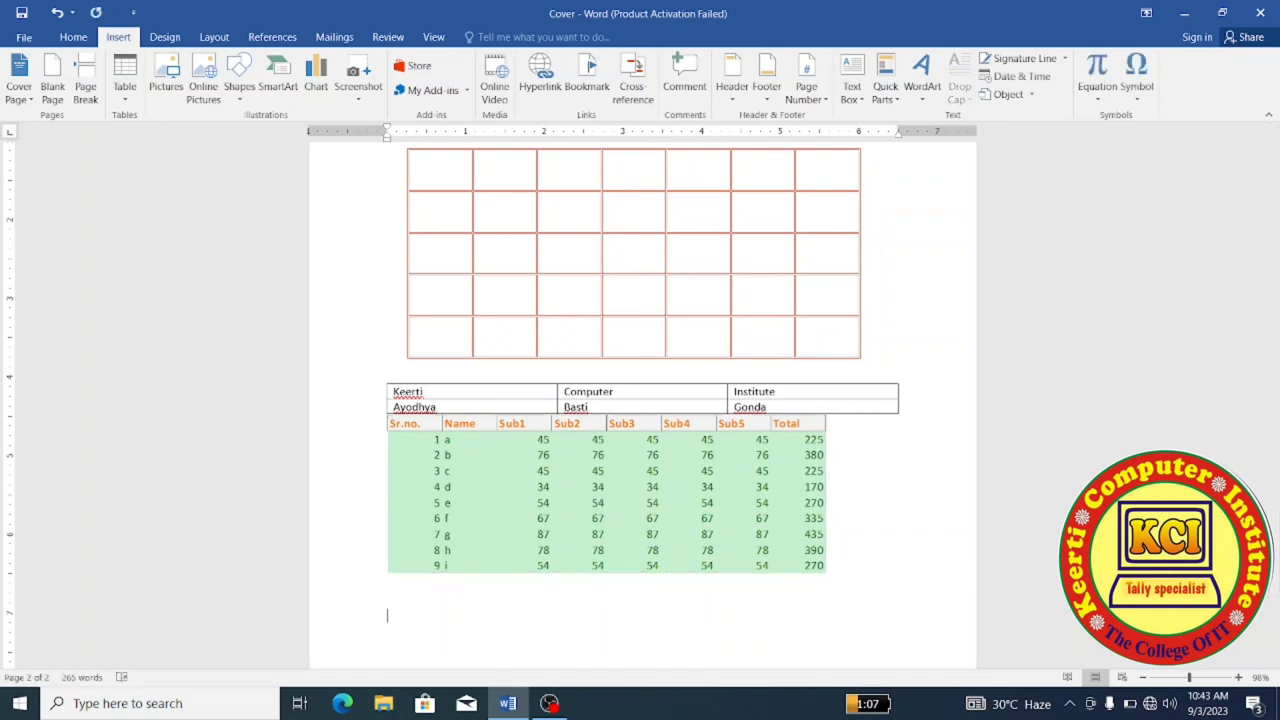
# Step: Insert the Calendar 2 quick table below the marks sheet, giving a May calendar with dates 1–31
pyautogui.click(124, 88)
pyautogui.moveTo(150, 370)
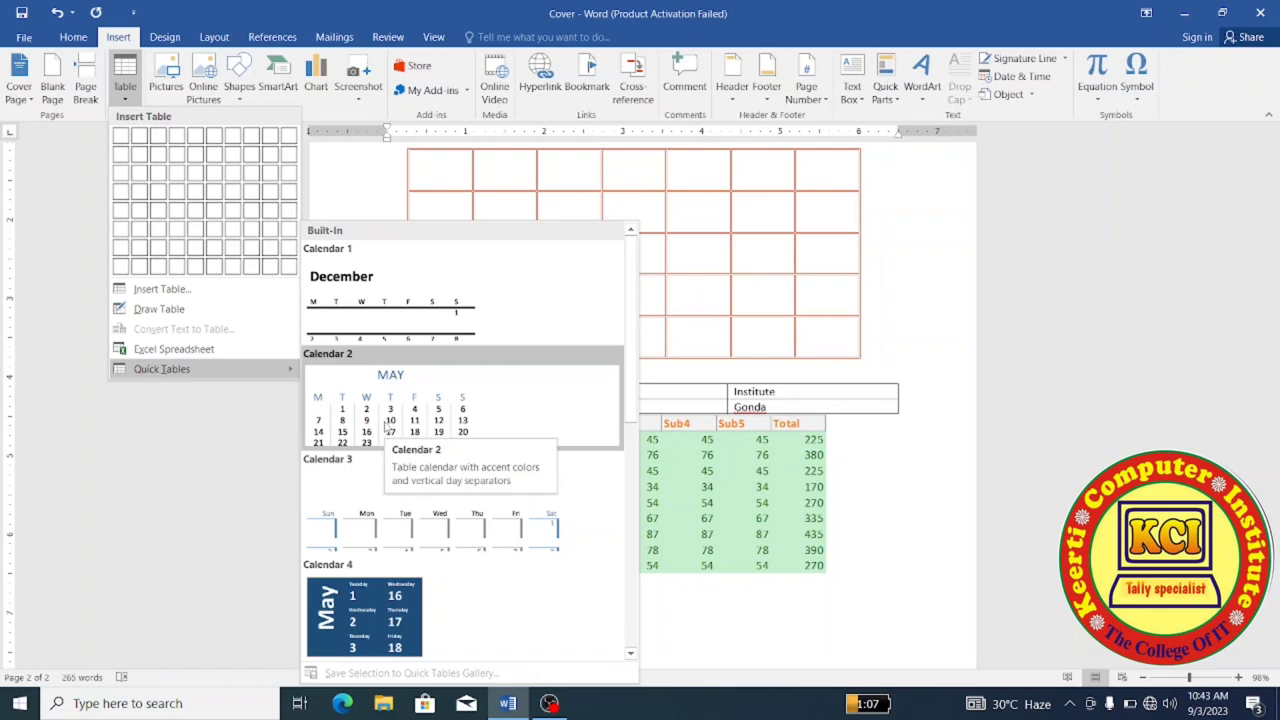
pyautogui.click(386, 428)
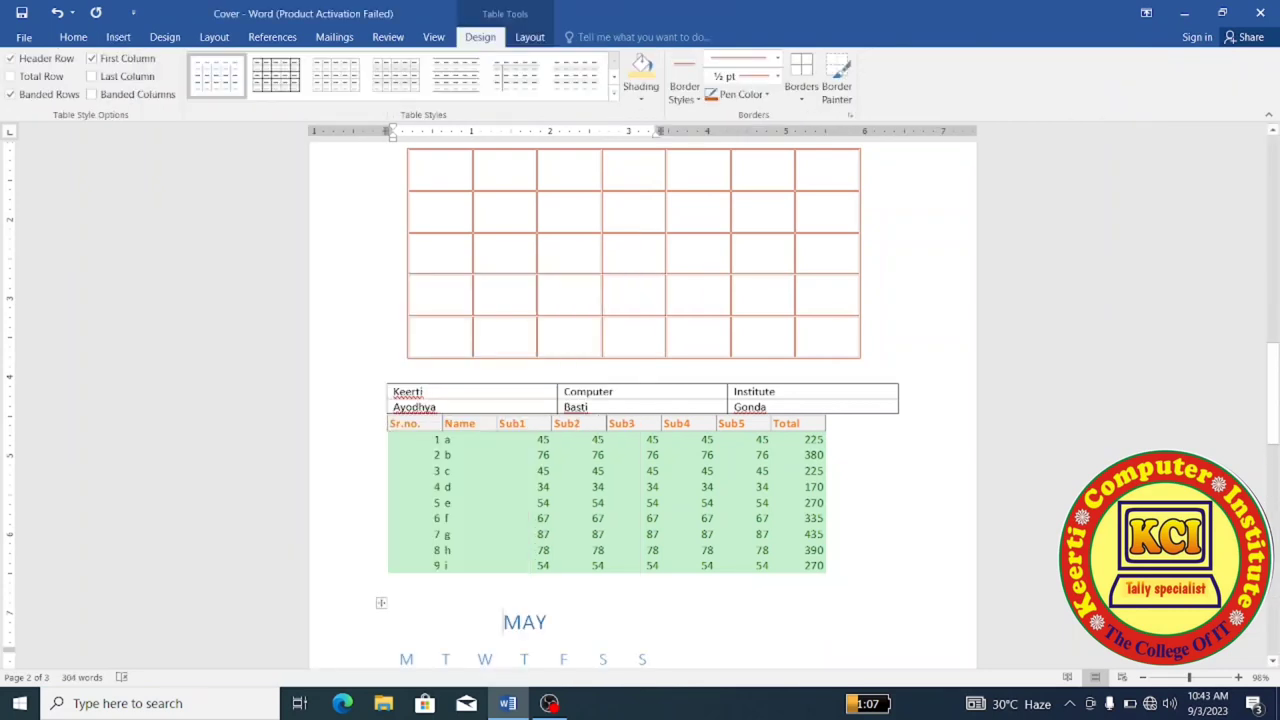
pyautogui.scroll(-1, 640, 405)
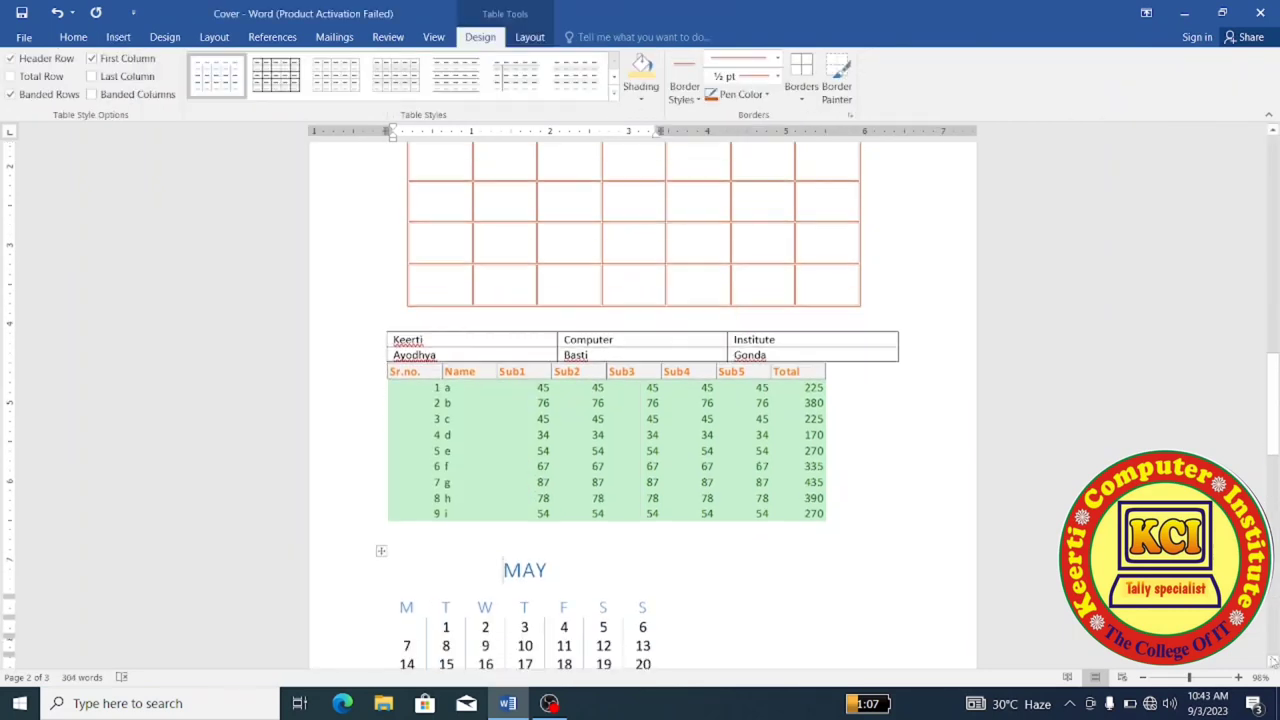
pyautogui.scroll(-1, 640, 400)
pyautogui.scroll(-1, 640, 400)
pyautogui.scroll(-1, 640, 400)
pyautogui.scroll(-1, 640, 400)
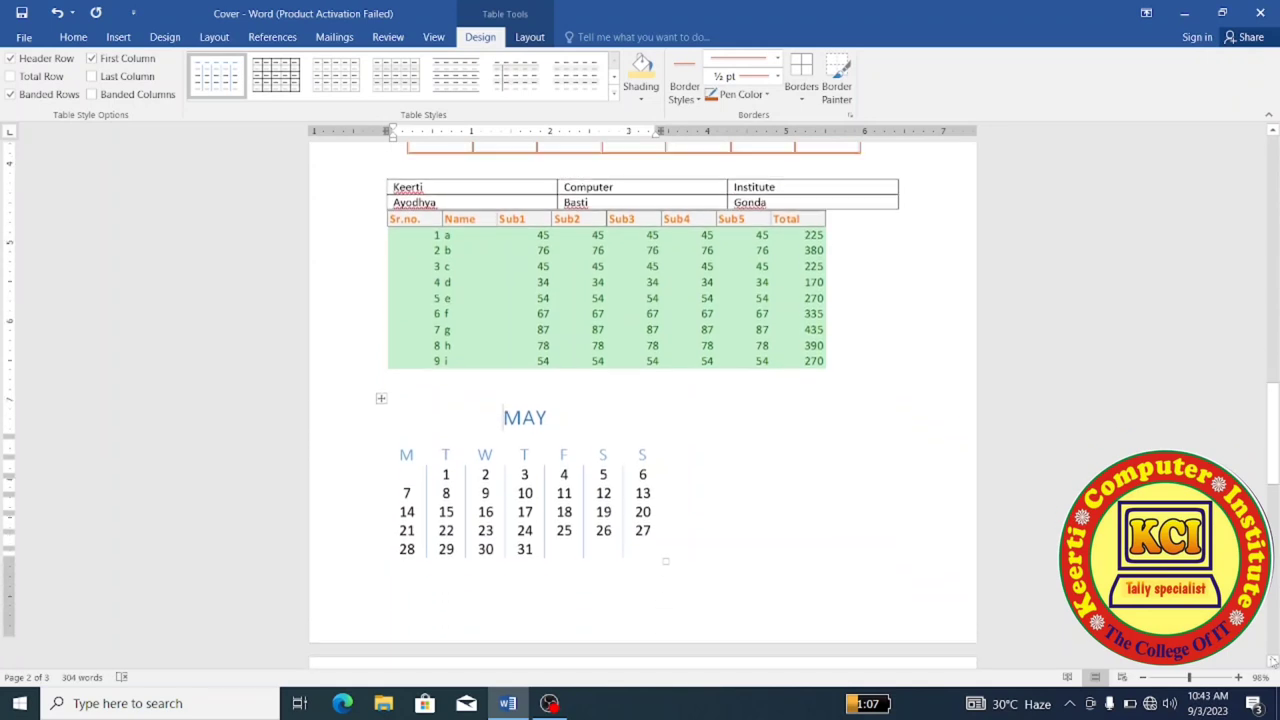
pyautogui.scroll(-1, 640, 400)
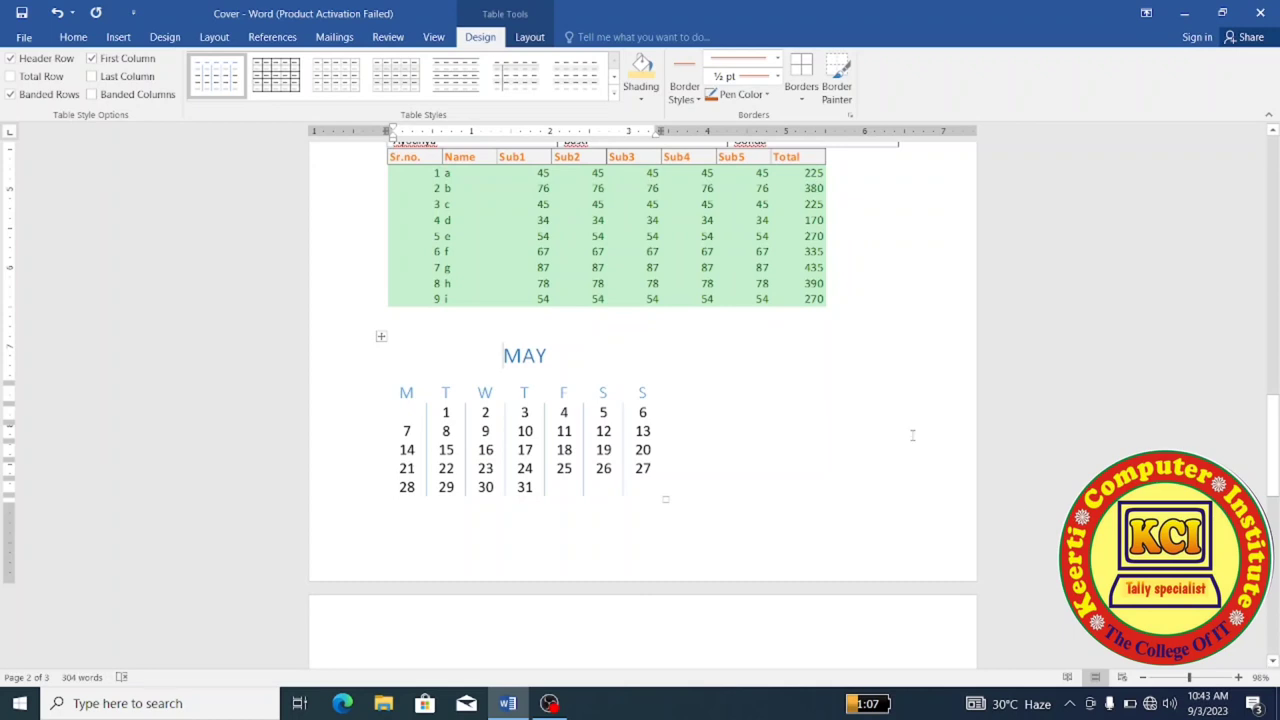
# Step: Reopen the Insert tab's Table menu and dismiss it without inserting anything
pyautogui.click(118, 37)
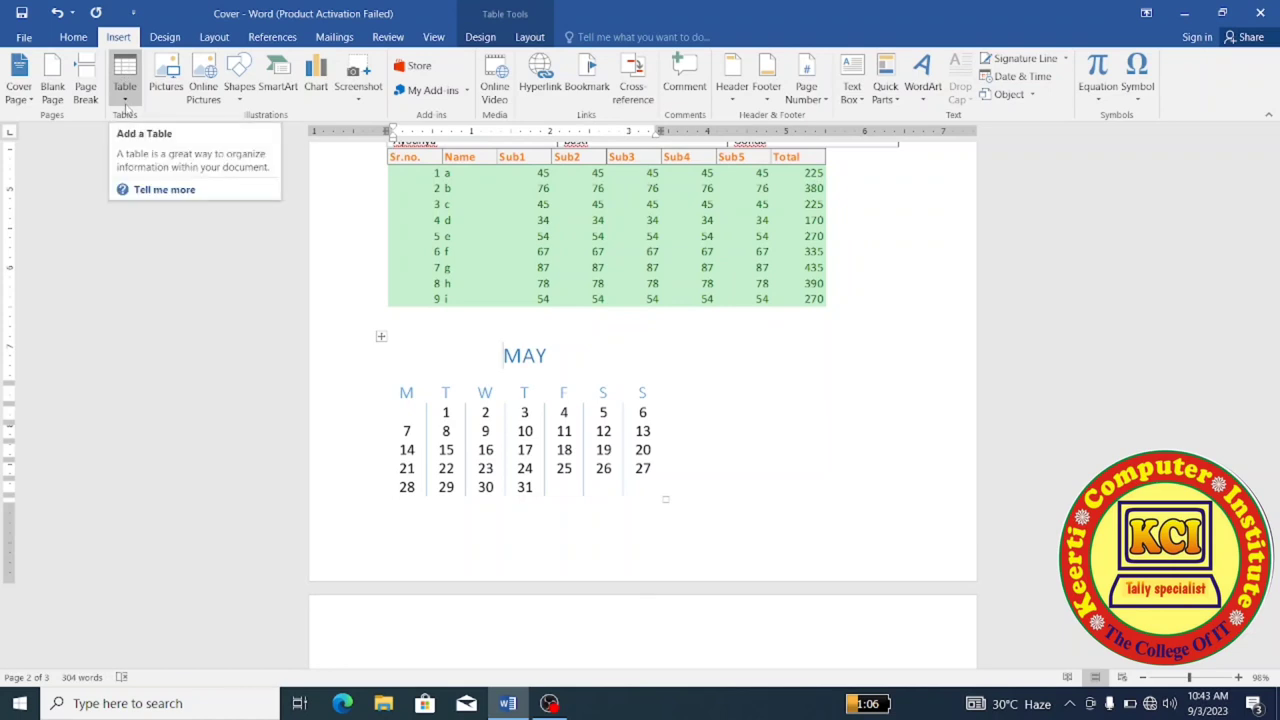
pyautogui.click(125, 95)
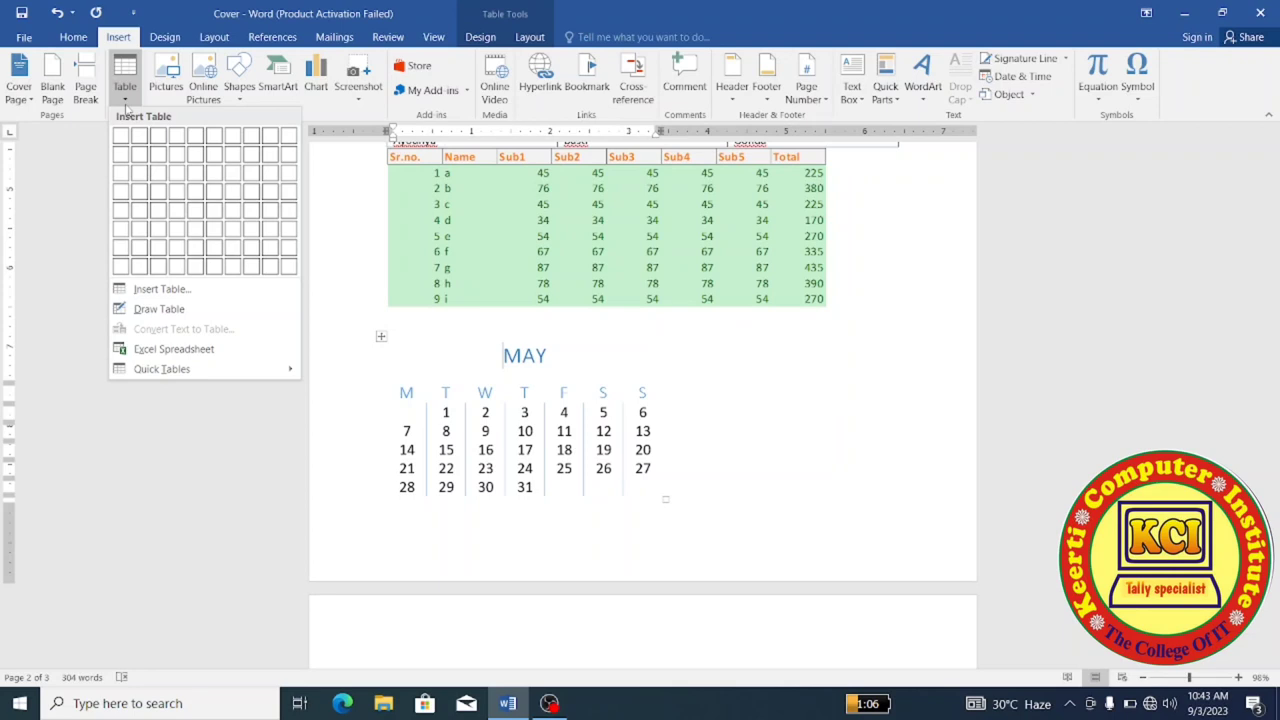
pyautogui.click(89, 125)
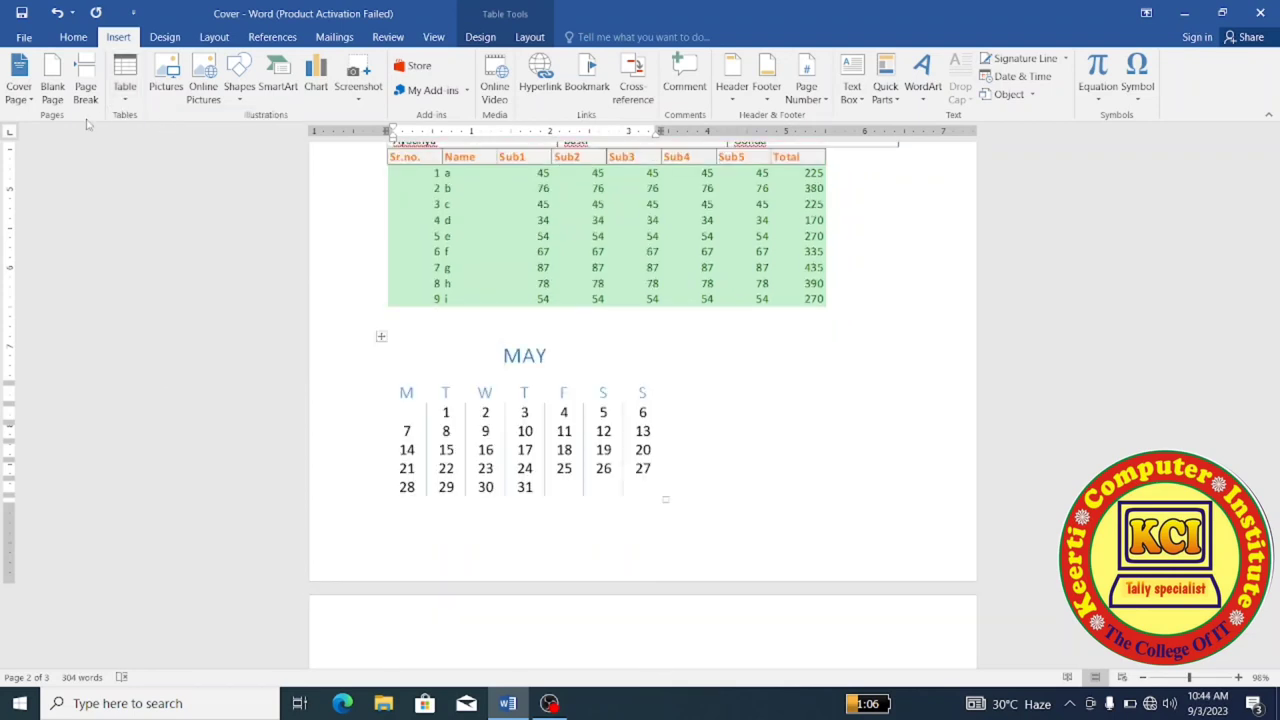